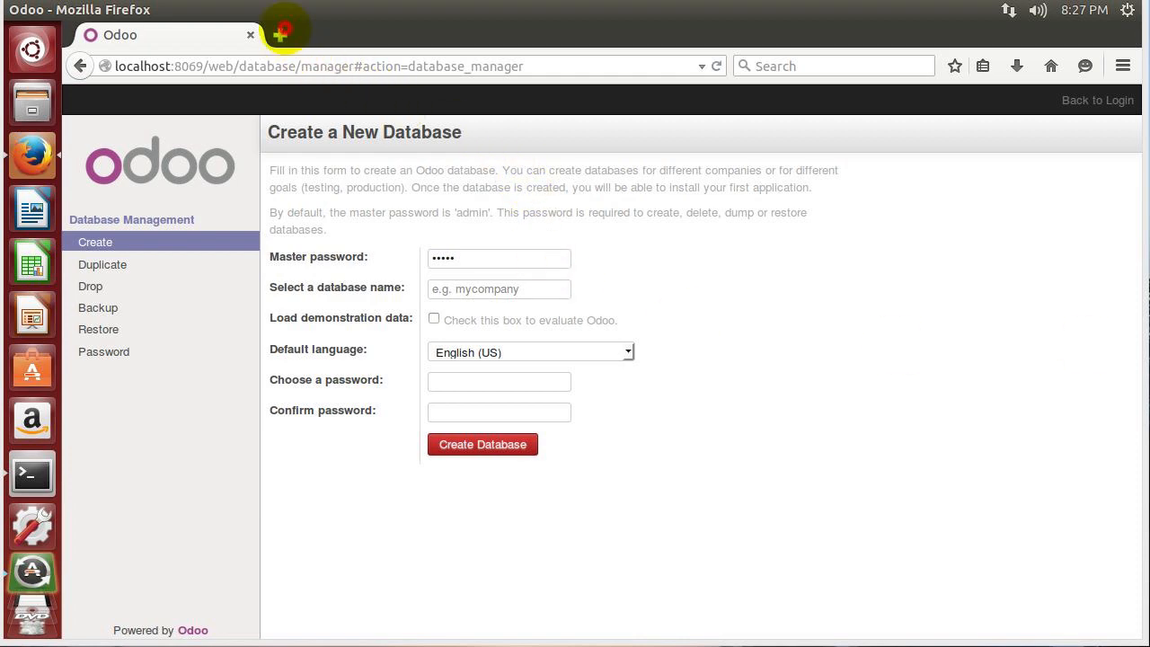
Load apps.odoo.com in a new Firefox tab.
{"action": "left_click", "coordinate": [279, 35]}
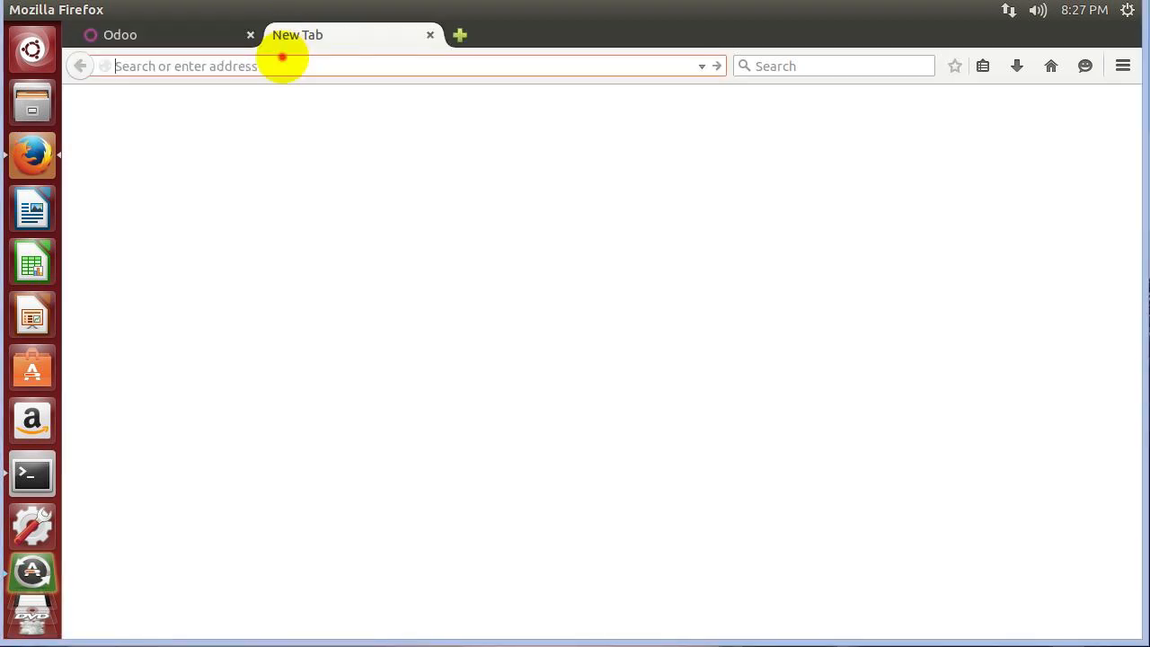
{"action": "type", "text": "apps"}
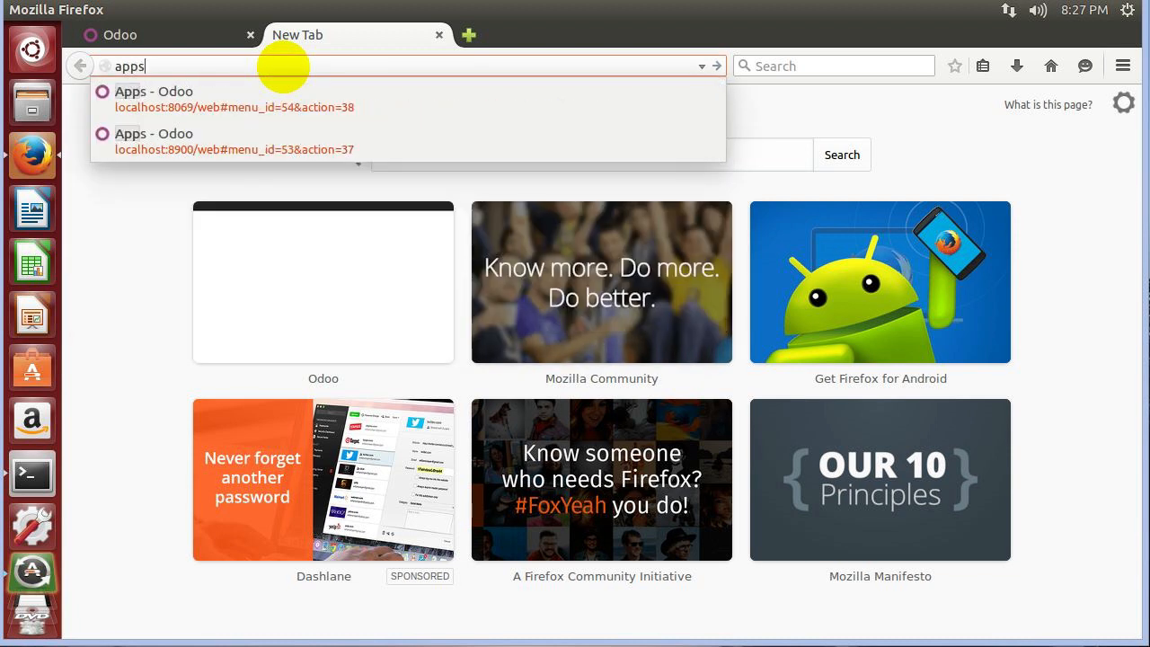
{"action": "type", "text": ".op"}
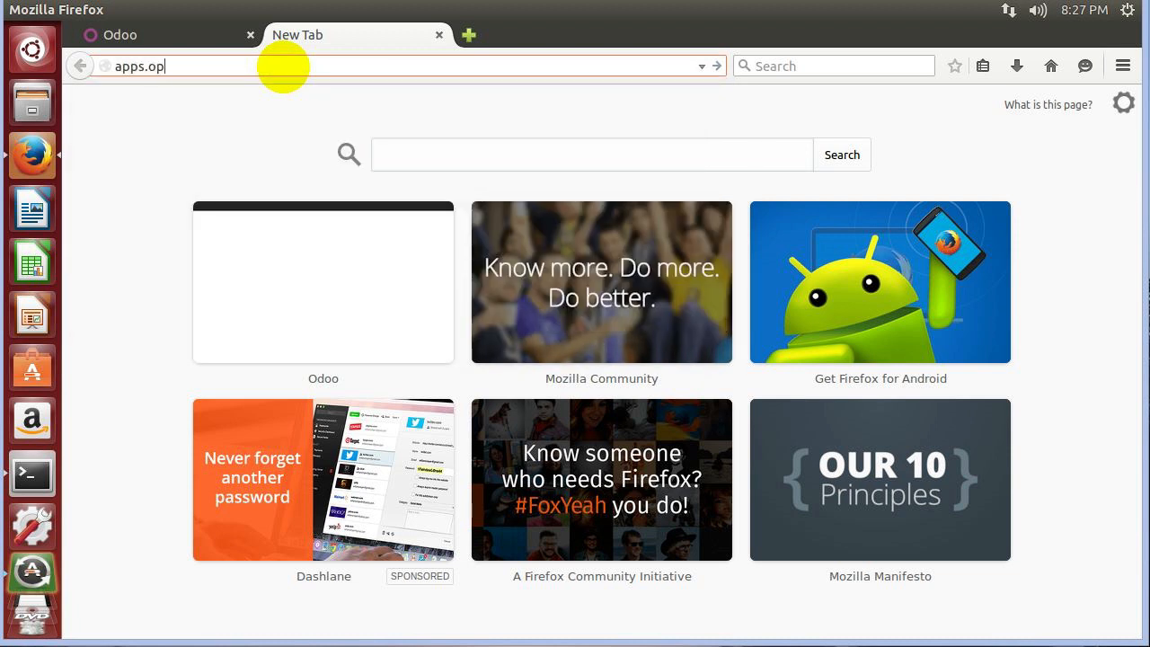
{"action": "type", "text": "en"}
{"action": "key", "text": "BackSpace"}
{"action": "key", "text": "BackSpace"}
{"action": "key", "text": "BackSpace"}
{"action": "type", "text": "odd"}
{"action": "type", "text": "o"}
{"action": "key", "text": "BackSpace"}
{"action": "key", "text": "BackSpace"}
{"action": "key", "text": "BackSpace"}
{"action": "type", "text": "ddo."}
{"action": "type", "text": "c"}
{"action": "key", "text": "BackSpace"}
{"action": "key", "text": "BackSpace"}
{"action": "key", "text": "BackSpace"}
{"action": "key", "text": "BackSpace"}
{"action": "type", "text": "oo.com"}
{"action": "key", "text": "Return"}
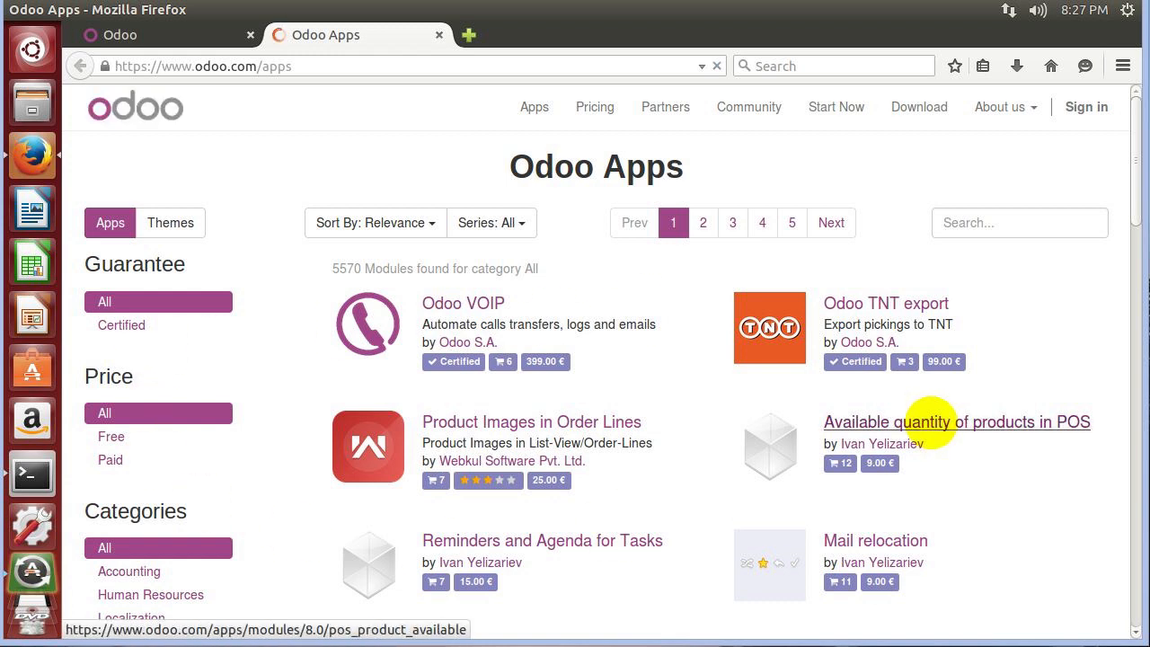
Search the Odoo Apps store for 'backup' and open the Database Auto-Backup module page.
{"action": "left_click", "coordinate": [985, 227]}
{"action": "type", "text": "backup"}
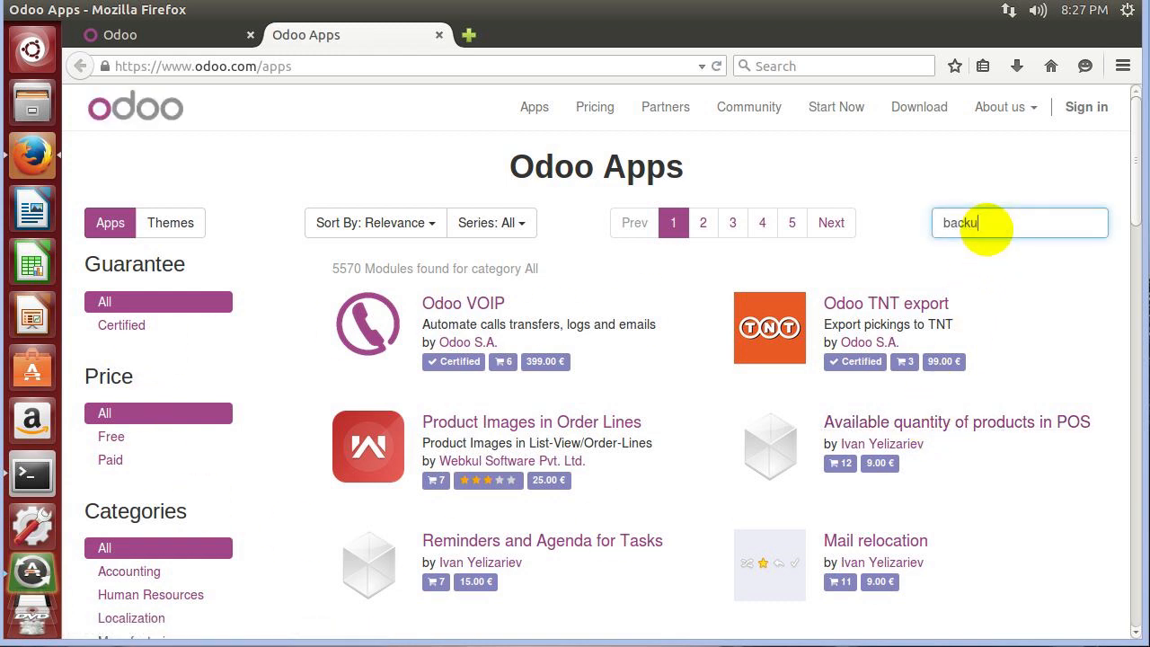
{"action": "key", "text": "Return"}
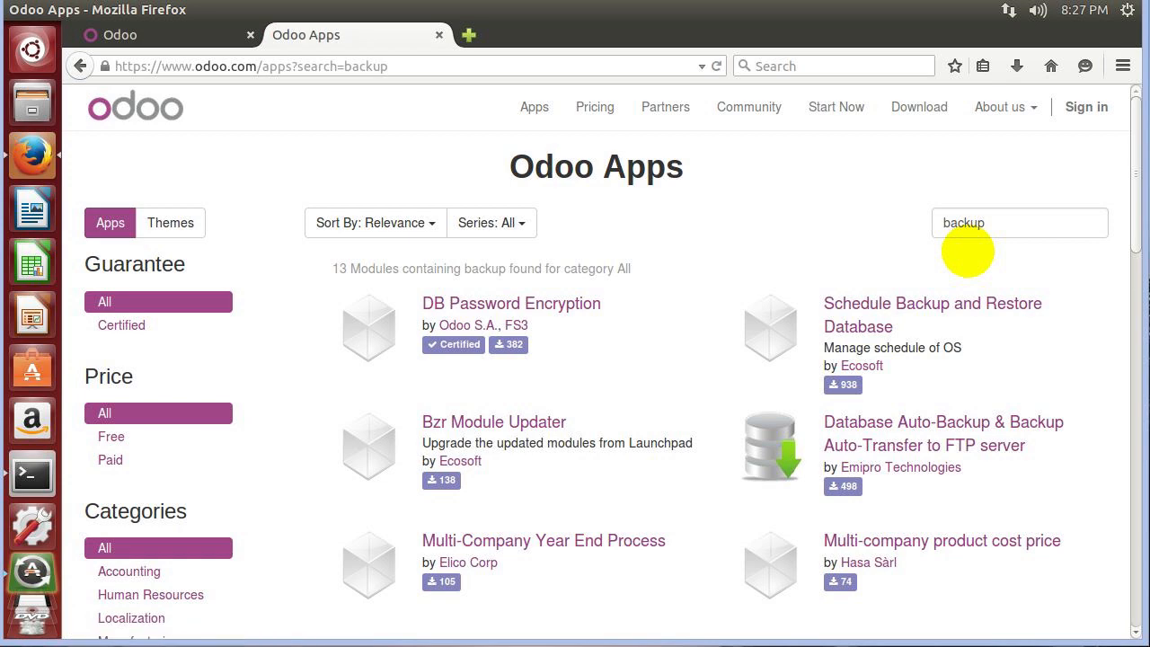
{"action": "scroll", "coordinate": [968, 252], "scroll_direction": "down", "scroll_amount": 8}
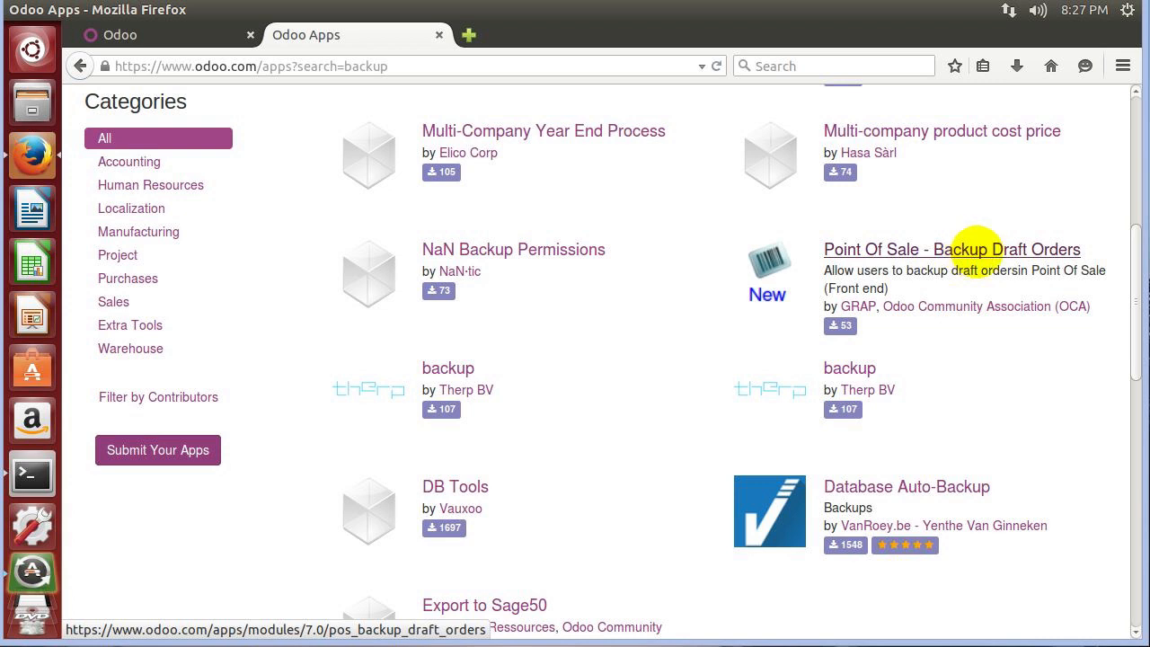
{"action": "left_click", "coordinate": [925, 486]}
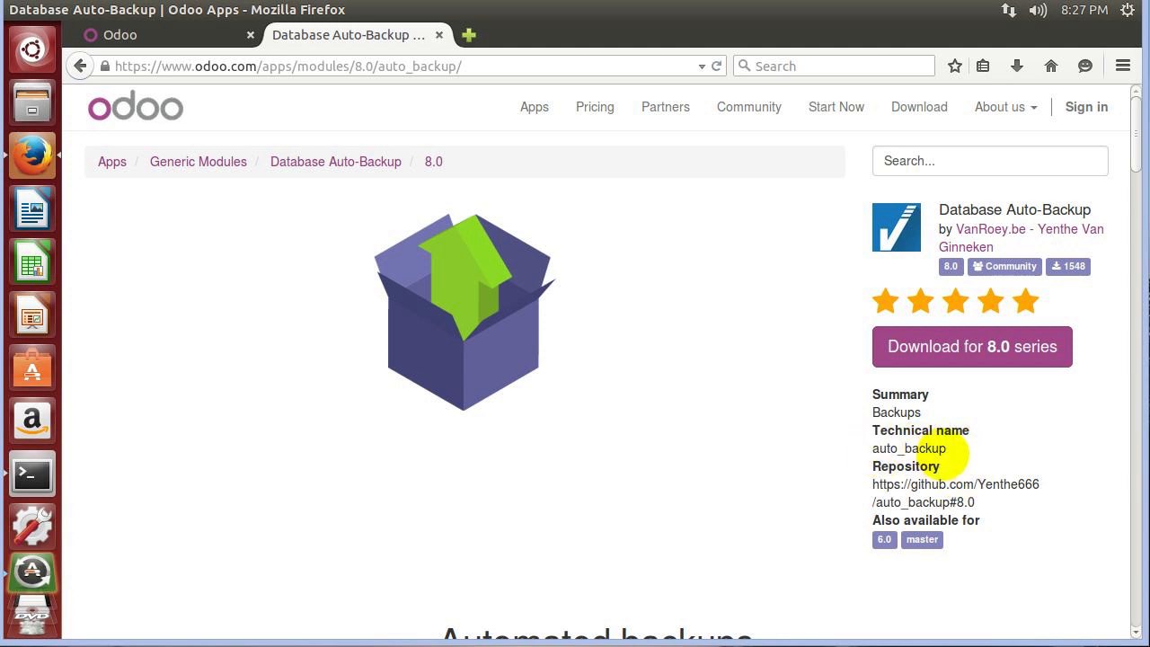
Cancel the zip download for the 8.0 series and copy its download link location instead.
{"action": "scroll", "coordinate": [794, 395], "scroll_direction": "down", "scroll_amount": 6}
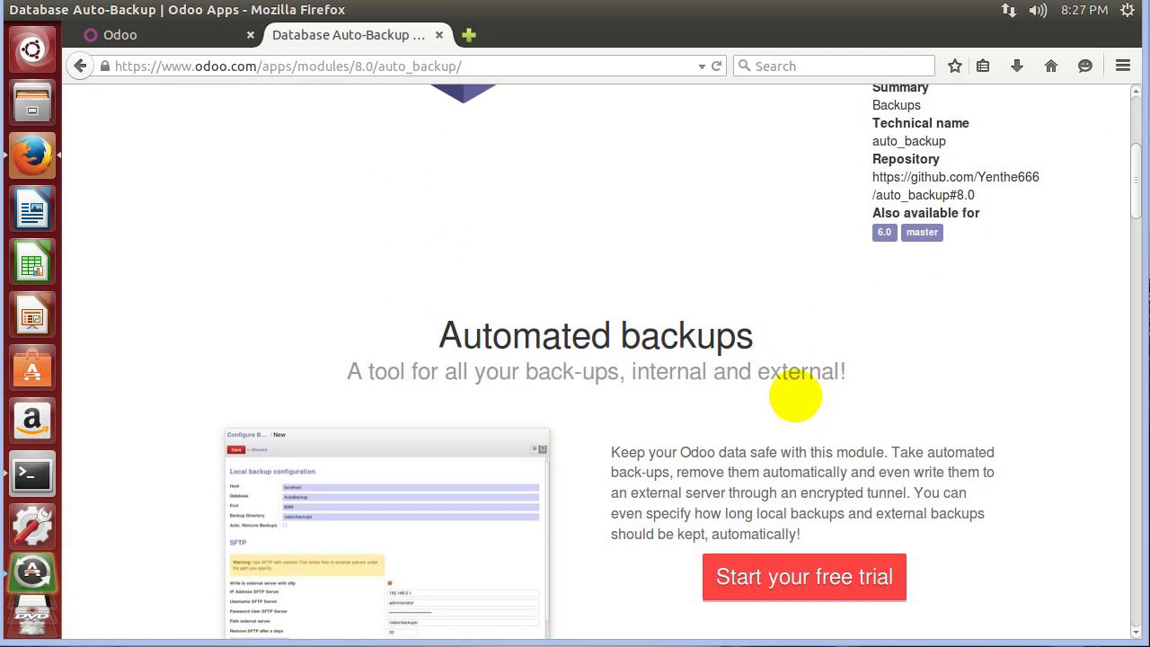
{"action": "scroll", "coordinate": [793, 395], "scroll_direction": "up", "scroll_amount": 4}
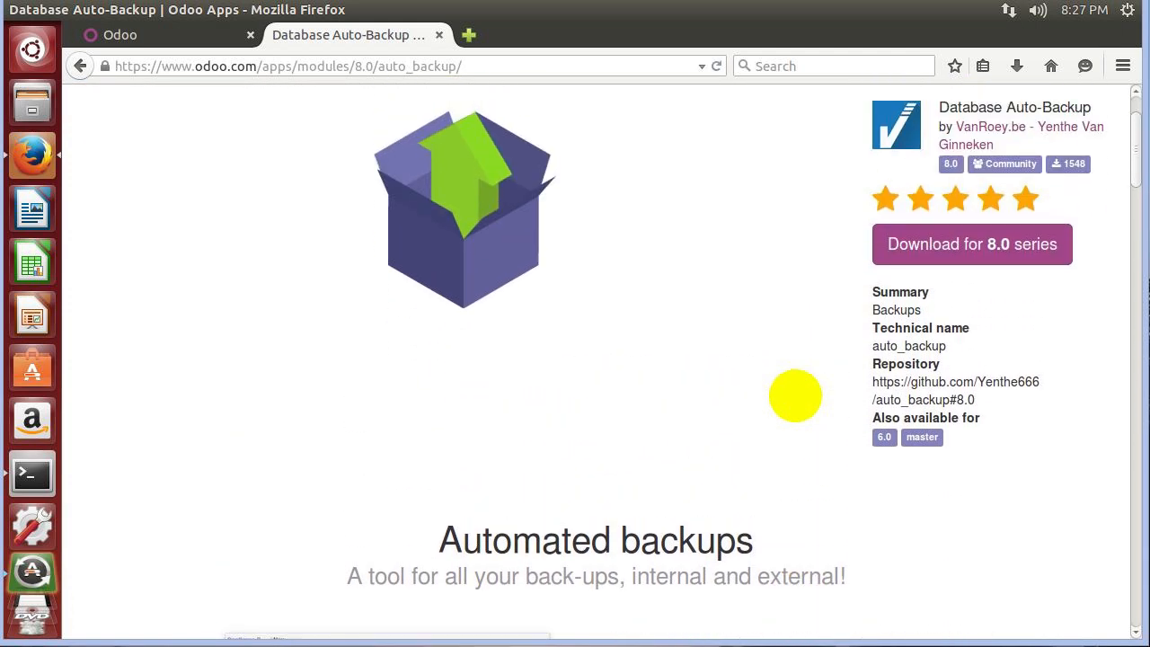
{"action": "scroll", "coordinate": [794, 395], "scroll_direction": "up", "scroll_amount": 2}
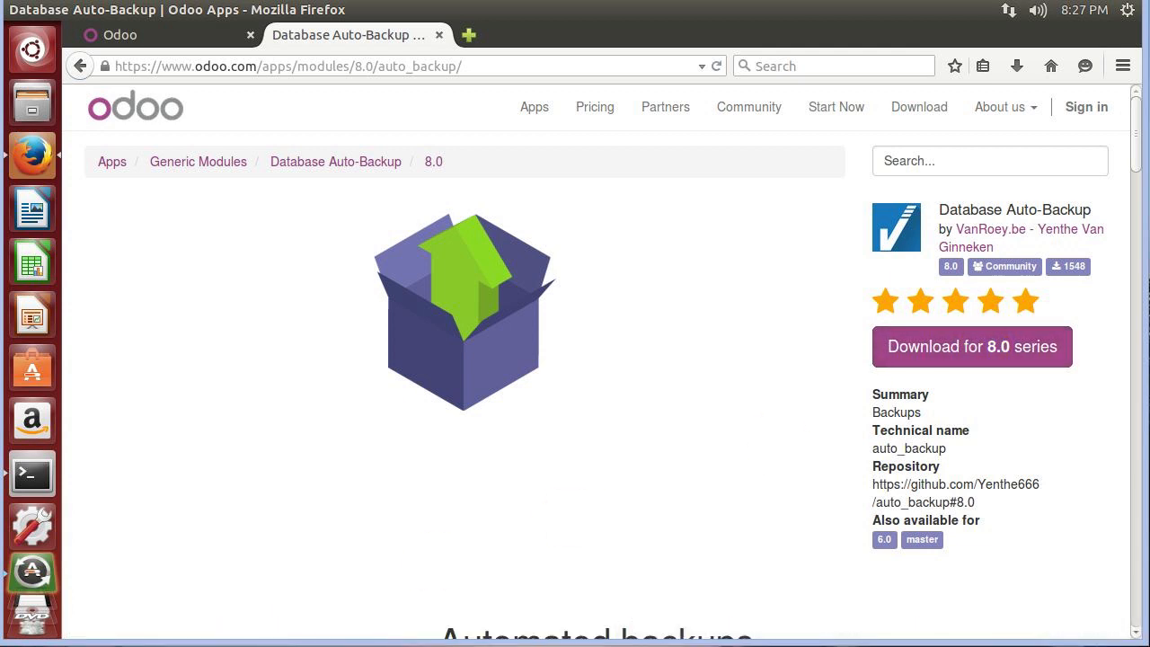
{"action": "left_click", "coordinate": [834, 538]}
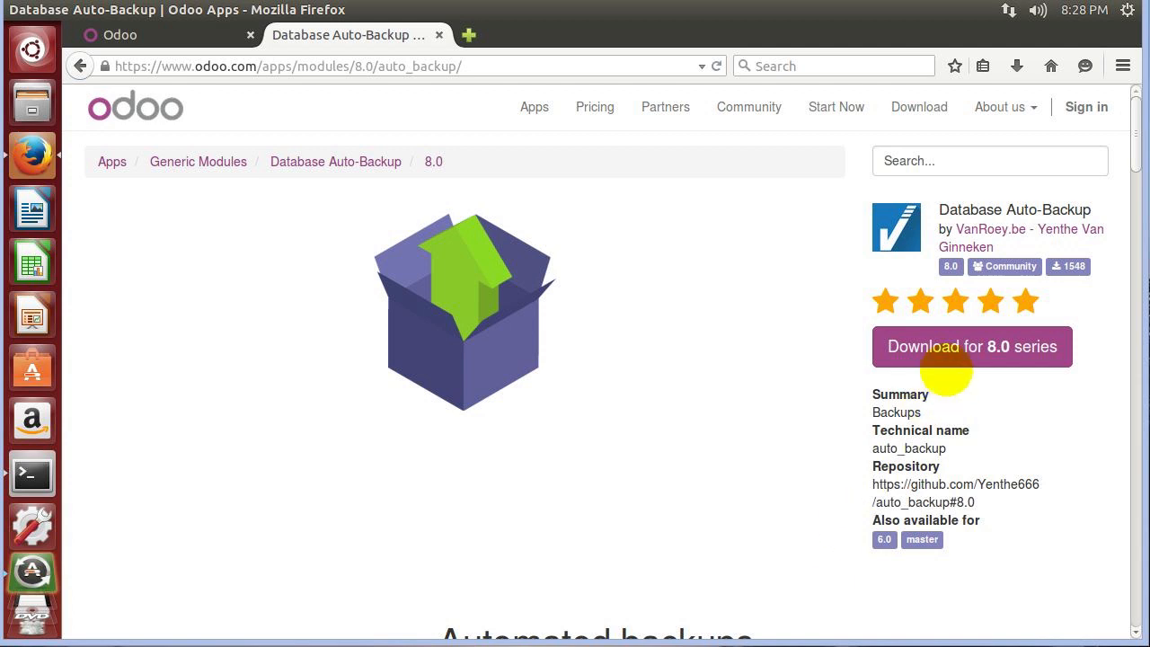
{"action": "left_click", "coordinate": [952, 358]}
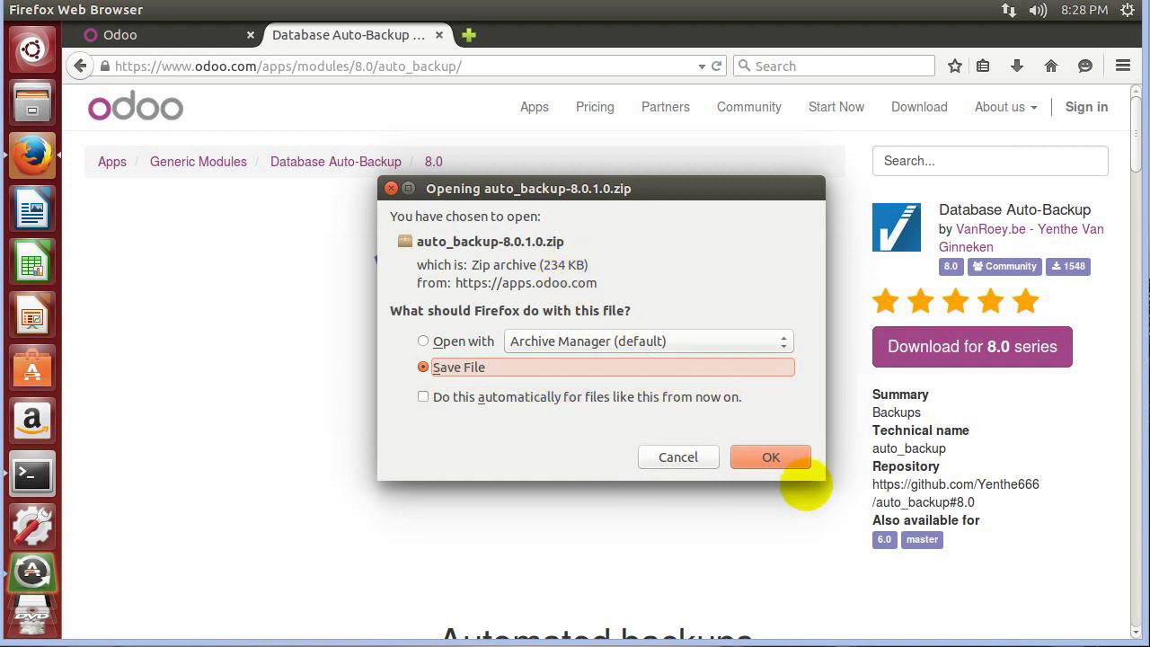
{"action": "left_click", "coordinate": [679, 458]}
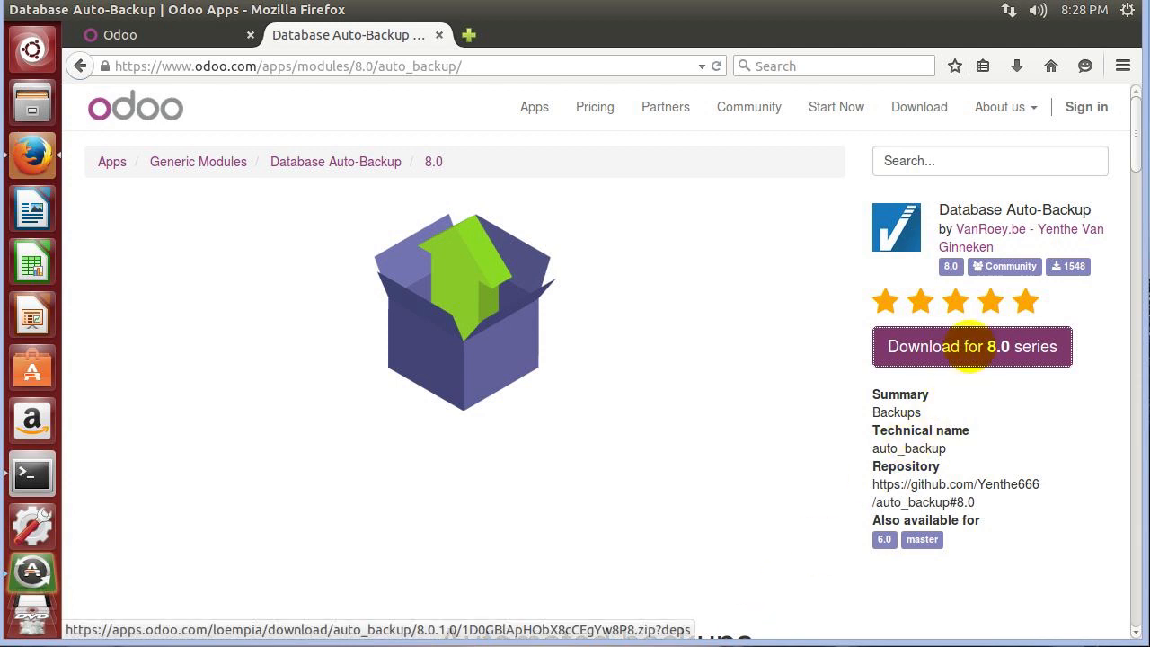
{"action": "right_click", "coordinate": [968, 341]}
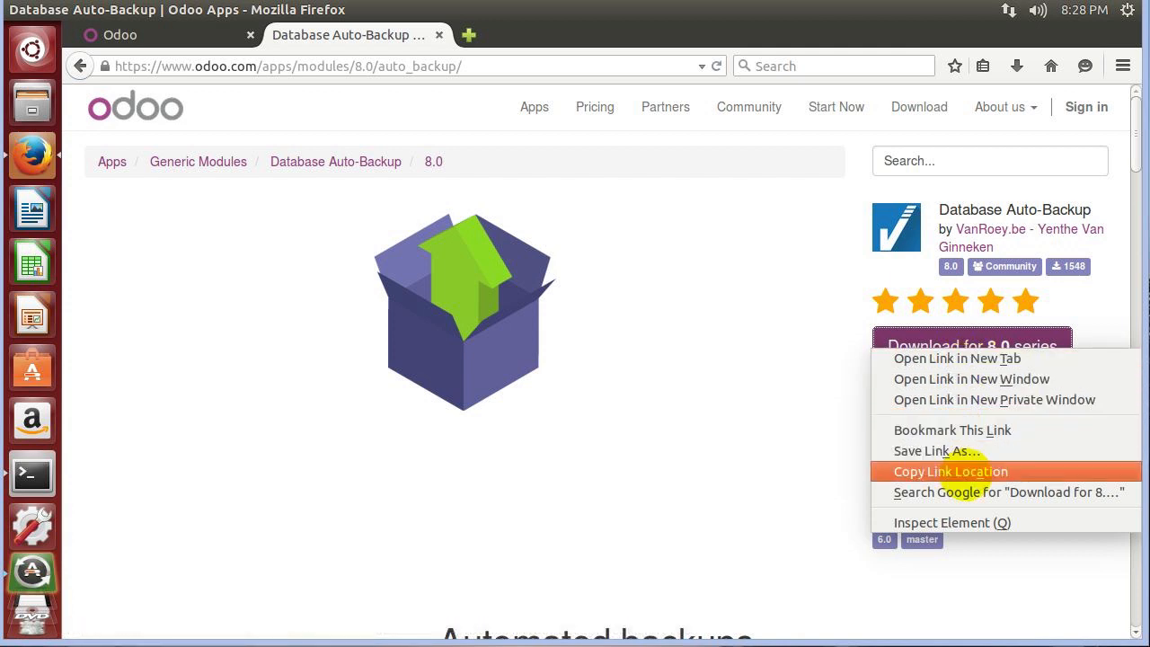
{"action": "left_click", "coordinate": [964, 471]}
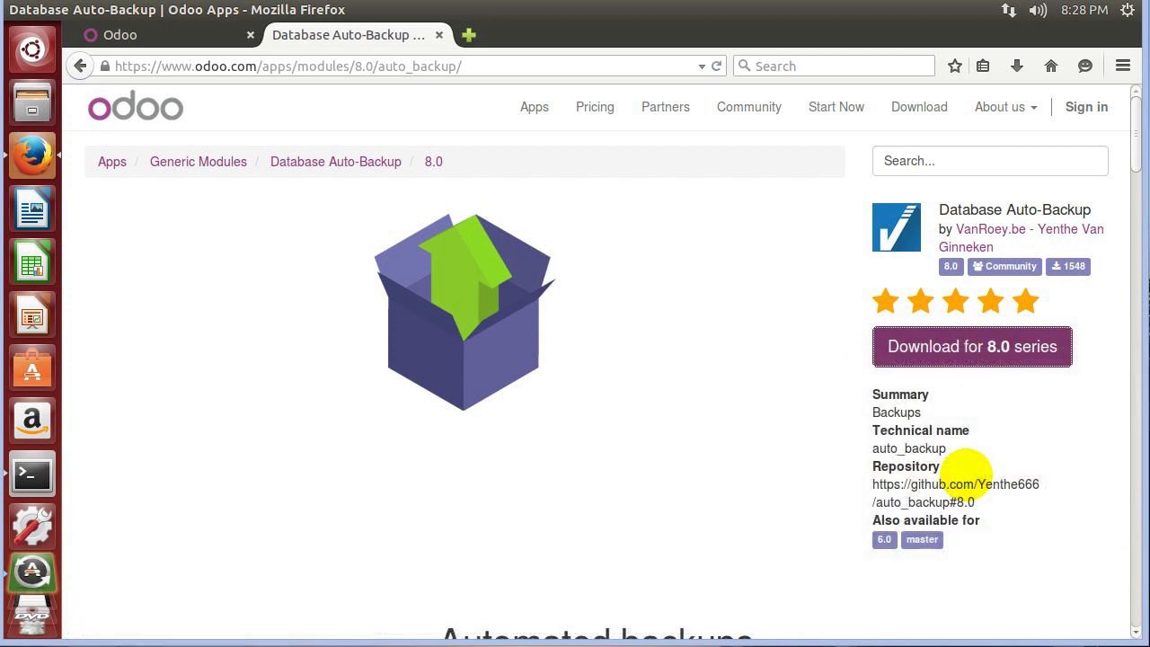
In the server's Terminal, force-stop Odoo with Ctrl+C twice and list the Odoo8 folder with ls.
{"action": "left_click", "coordinate": [108, 34]}
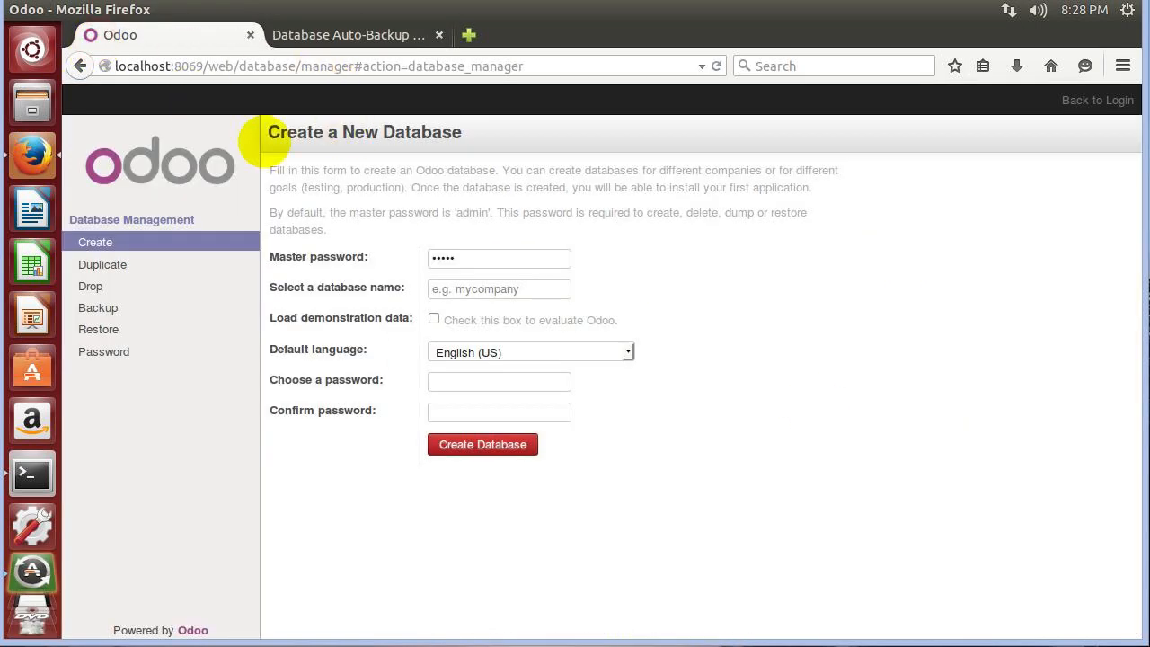
{"action": "left_click", "coordinate": [31, 473]}
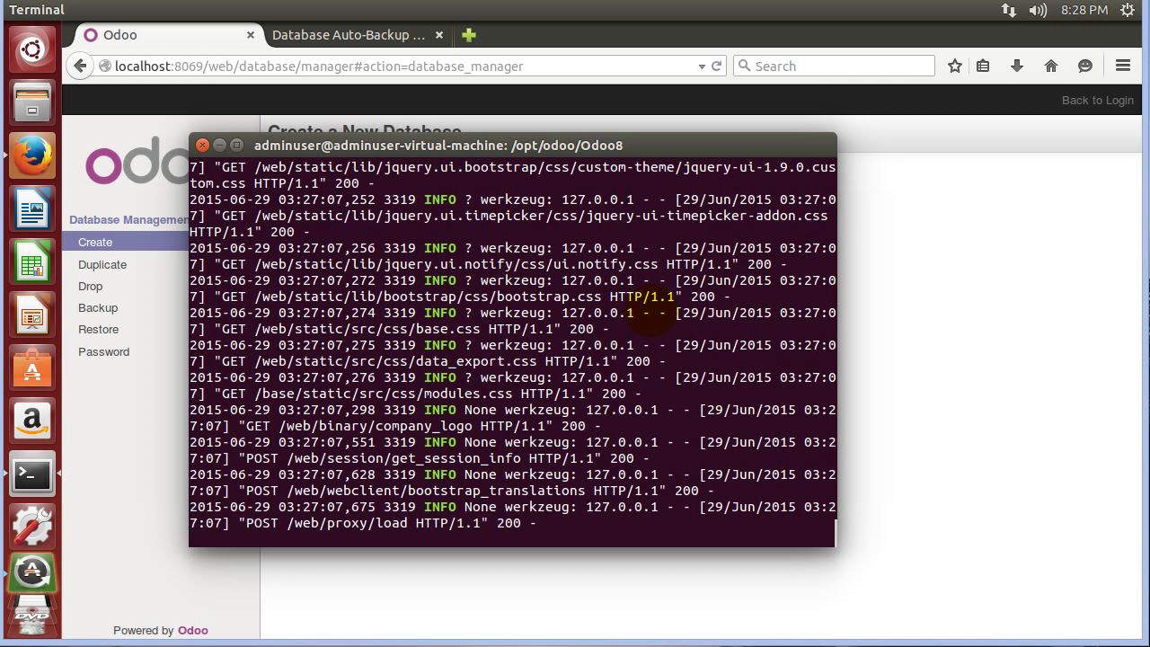
{"action": "key", "text": "ctrl+c"}
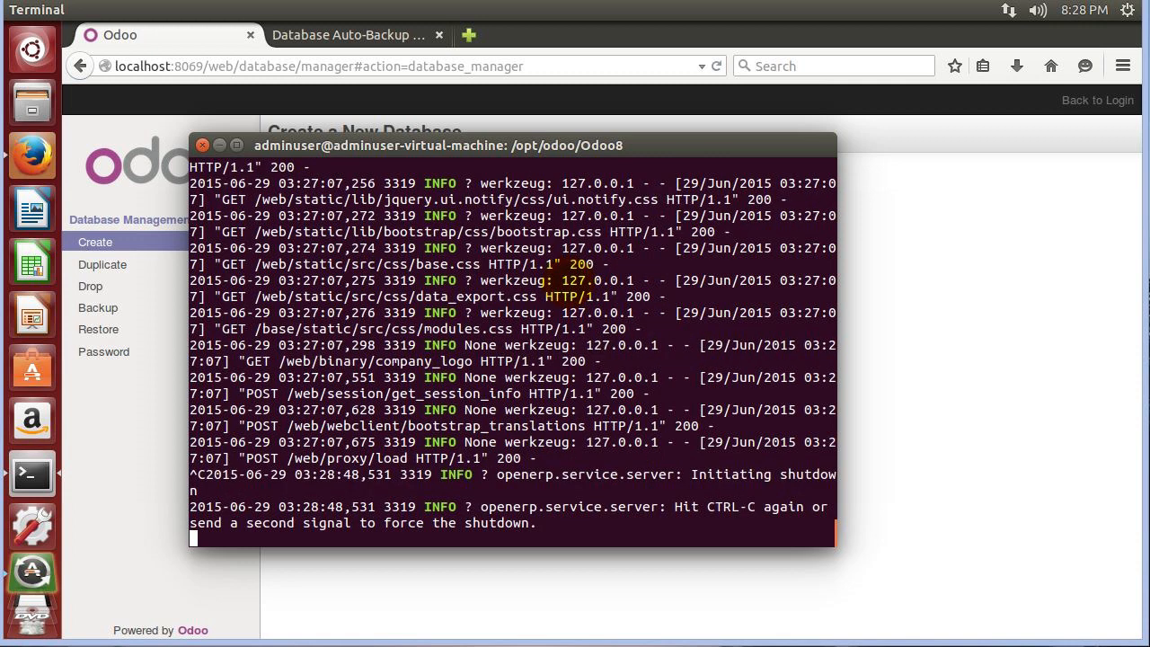
{"action": "key", "text": "ctrl+c"}
{"action": "key", "text": "ctrl+c"}
{"action": "type", "text": "ls"}
{"action": "key", "text": "Return"}
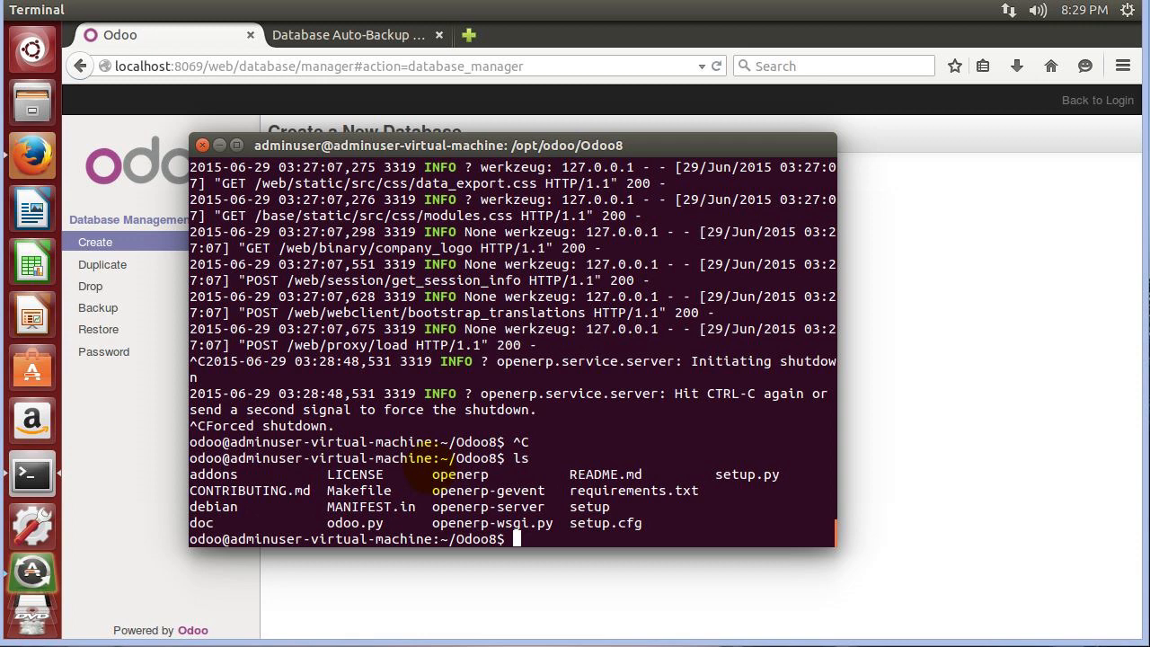
Create the auto_backup folder with mkdir and change into it with cd auto_backup.
{"action": "type", "text": "mkdir auto_backup"}
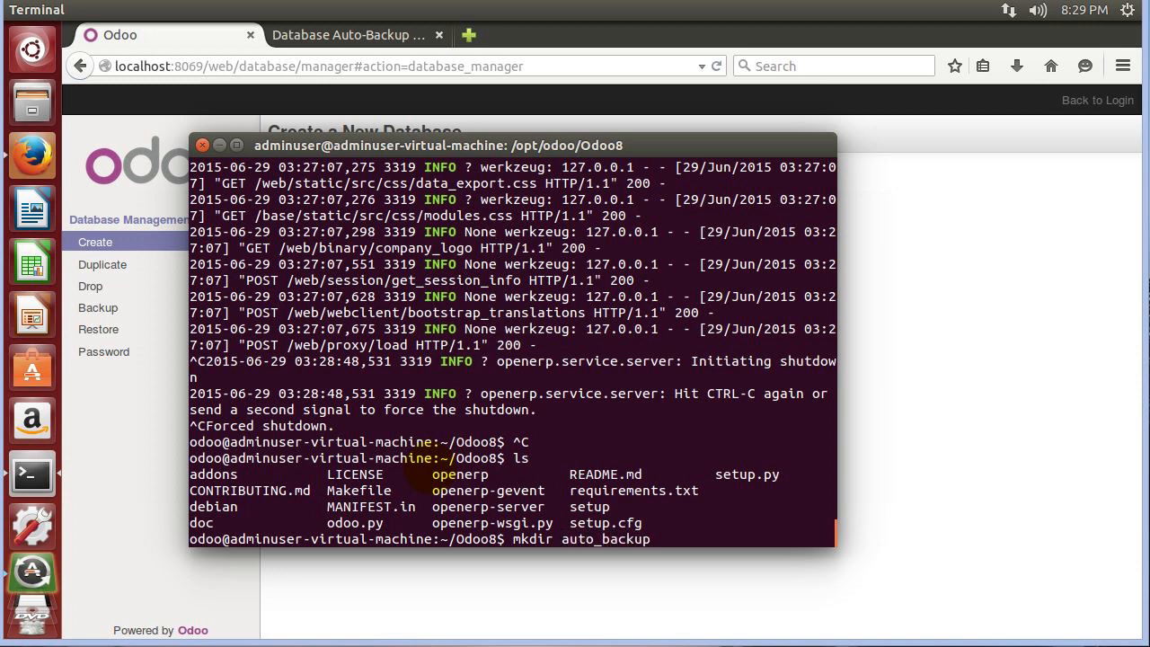
{"action": "key", "text": "Return"}
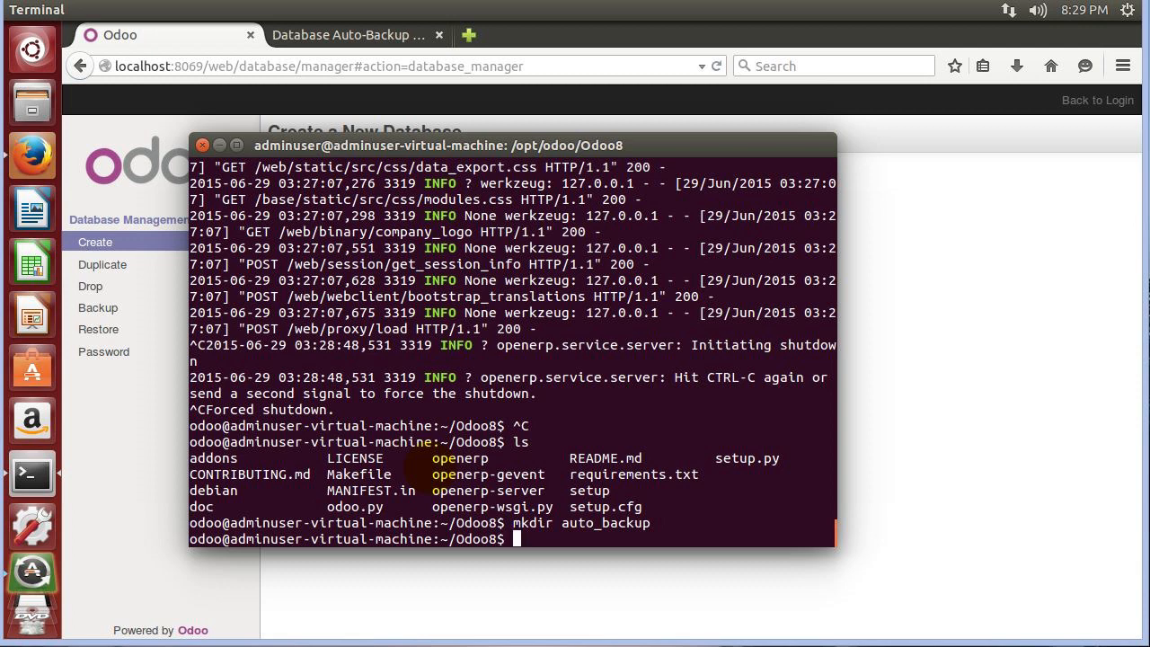
{"action": "type", "text": "cd auto_backup"}
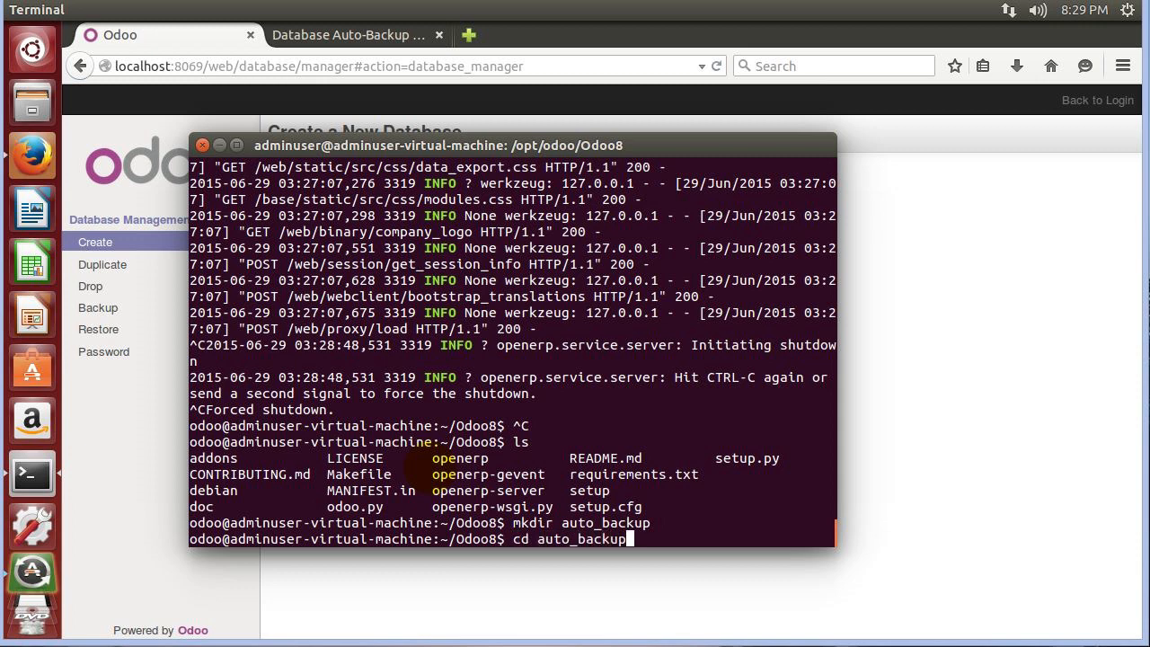
{"action": "key", "text": "Return"}
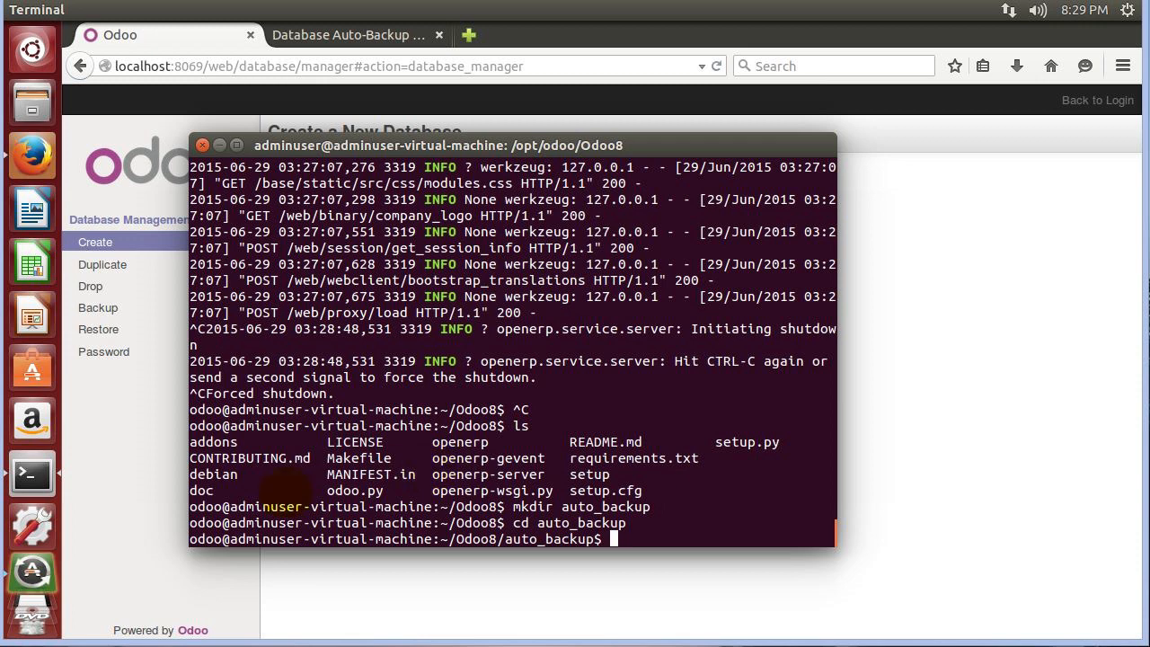
{"action": "left_click_drag", "start_coordinate": [223, 539], "coordinate": [189, 539]}
{"action": "left_click", "coordinate": [215, 522]}
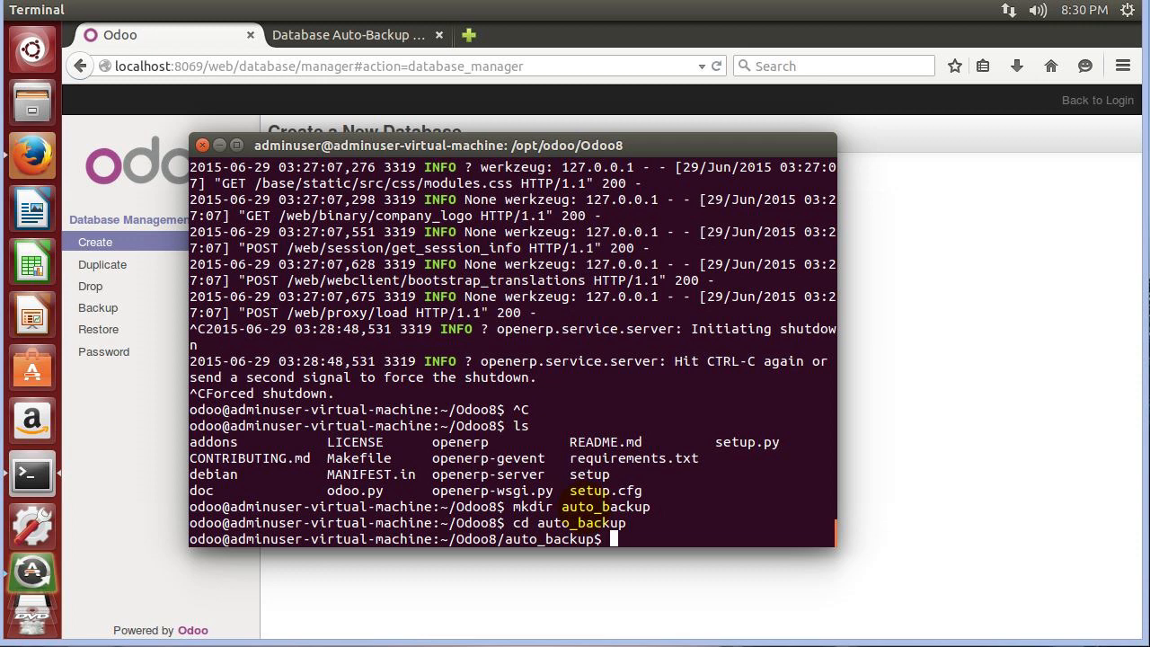
Run wget on the pasted module URL, minus ?deps, with -O auto_backup.
{"action": "type", "text": "wgt"}
{"action": "key", "text": "BackSpace"}
{"action": "type", "text": "et"}
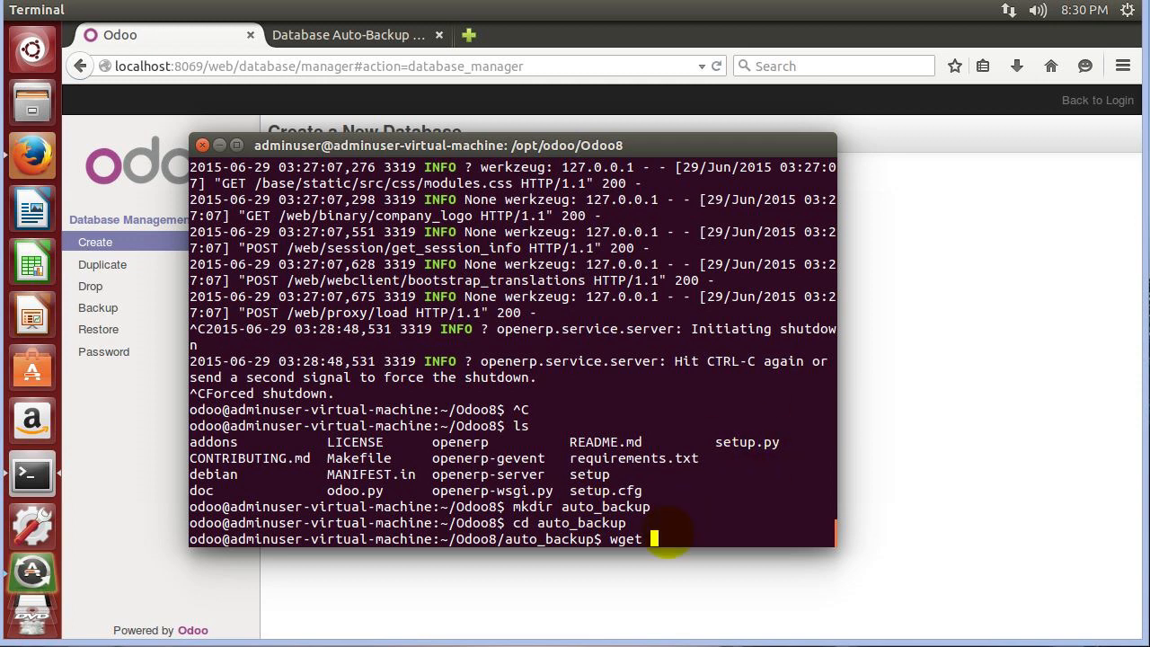
{"action": "right_click", "coordinate": [670, 363]}
{"action": "left_click", "coordinate": [708, 473]}
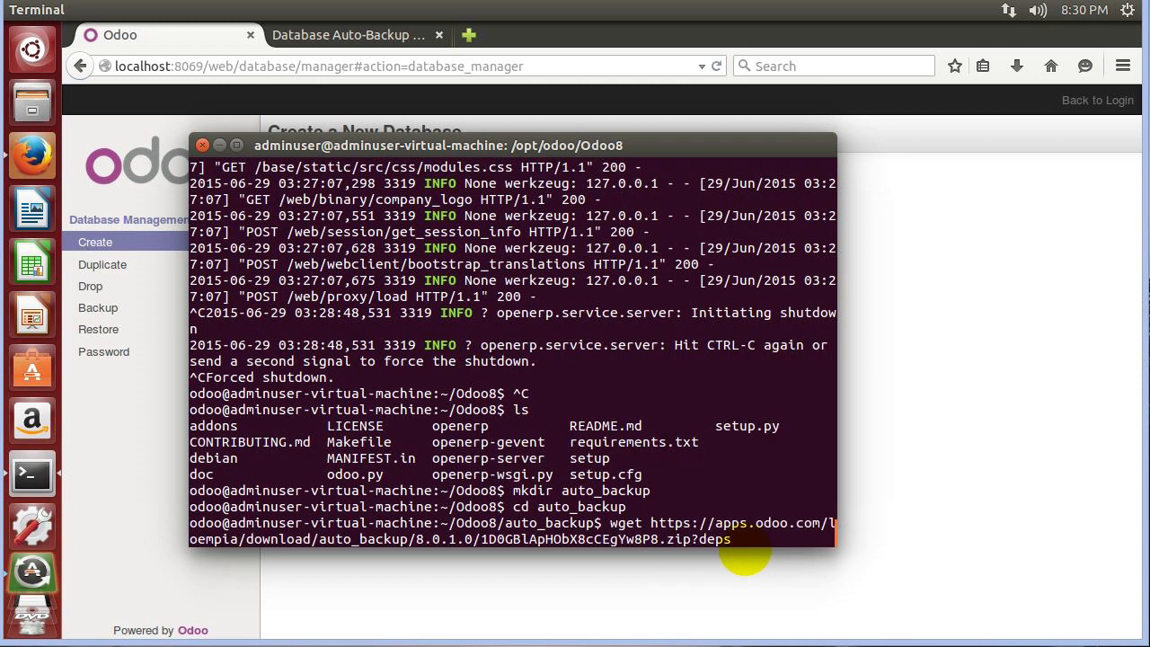
{"action": "key", "text": "BackSpace"}
{"action": "key", "text": "BackSpace"}
{"action": "key", "text": "BackSpace"}
{"action": "key", "text": "BackSpace"}
{"action": "key", "text": "BackSpace"}
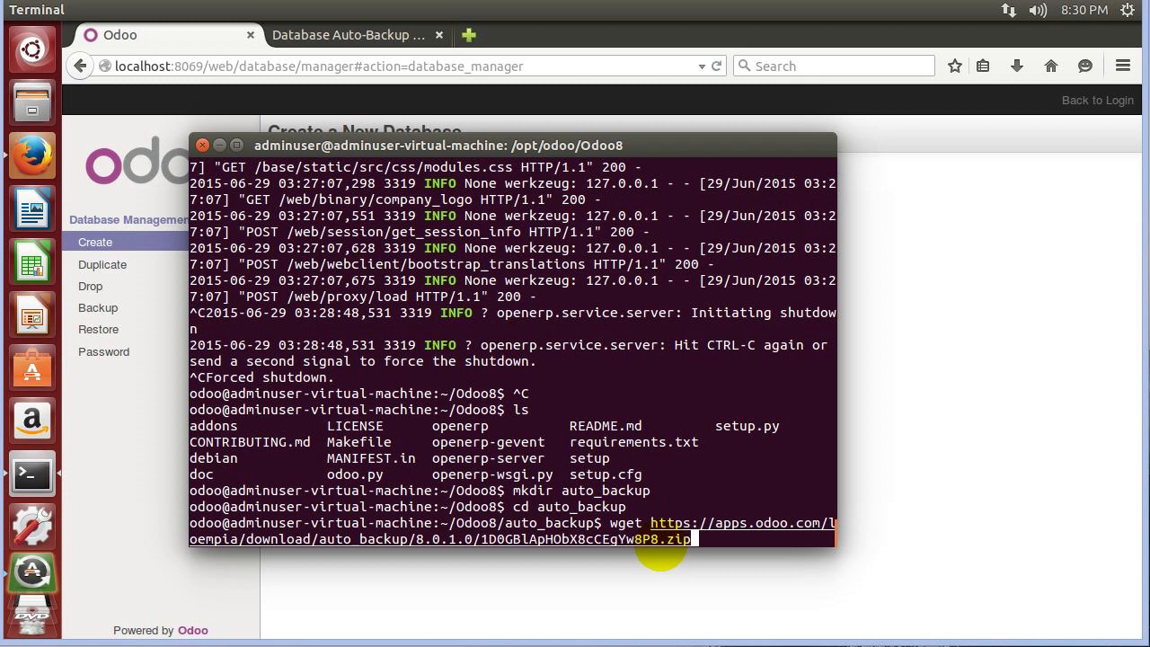
{"action": "type", "text": "-O "}
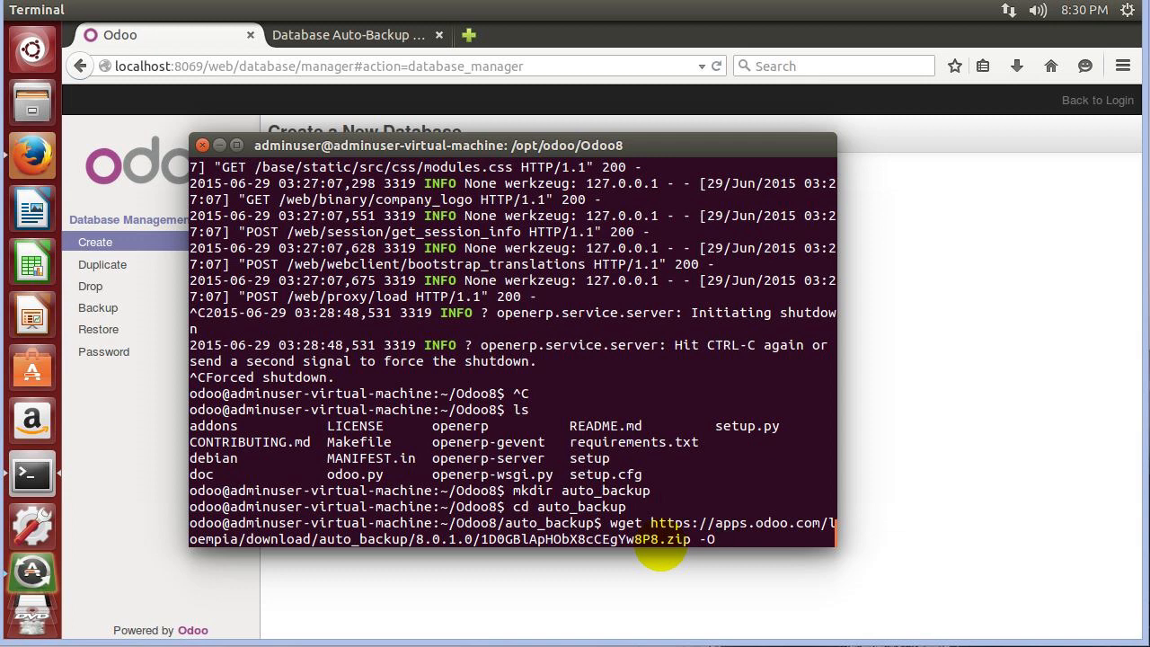
{"action": "type", "text": "auto_backup"}
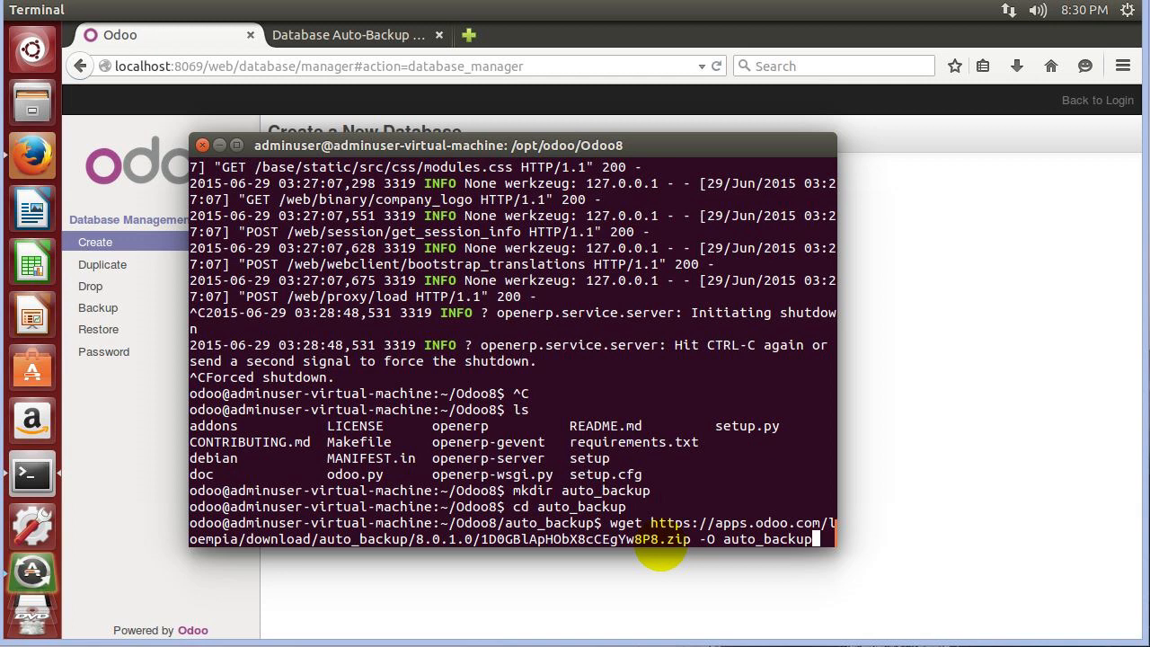
{"action": "key", "text": "Return"}
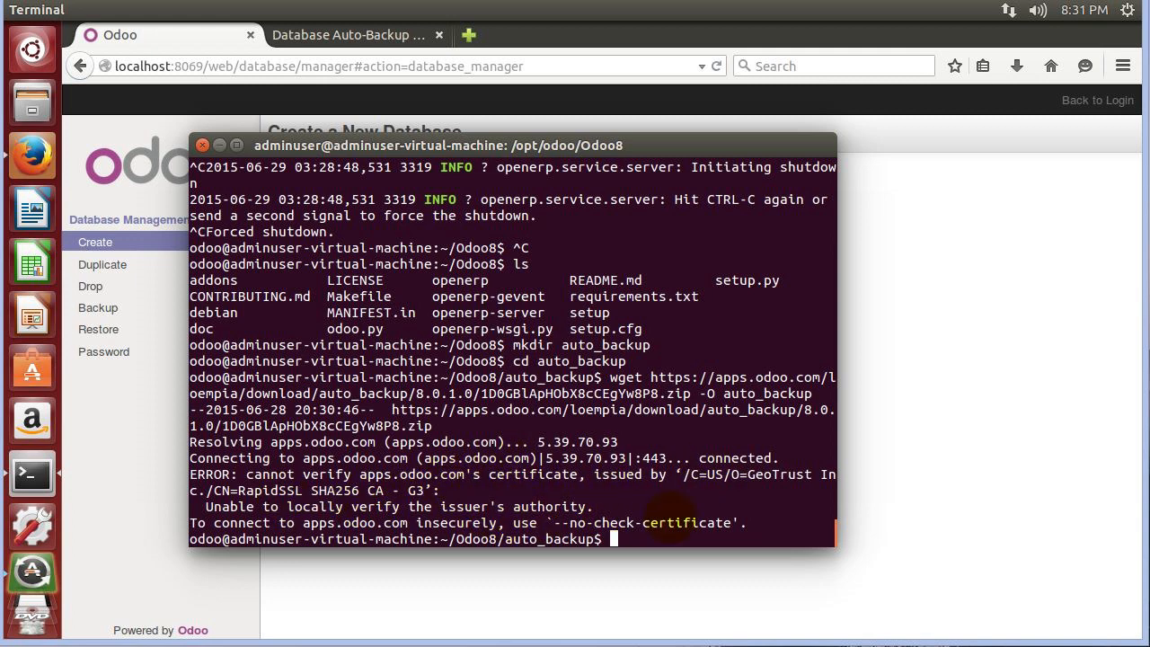
Rerun the wget command with --no-check-certificate and confirm the 'auto_backup' file with ls.
{"action": "key", "text": "Up"}
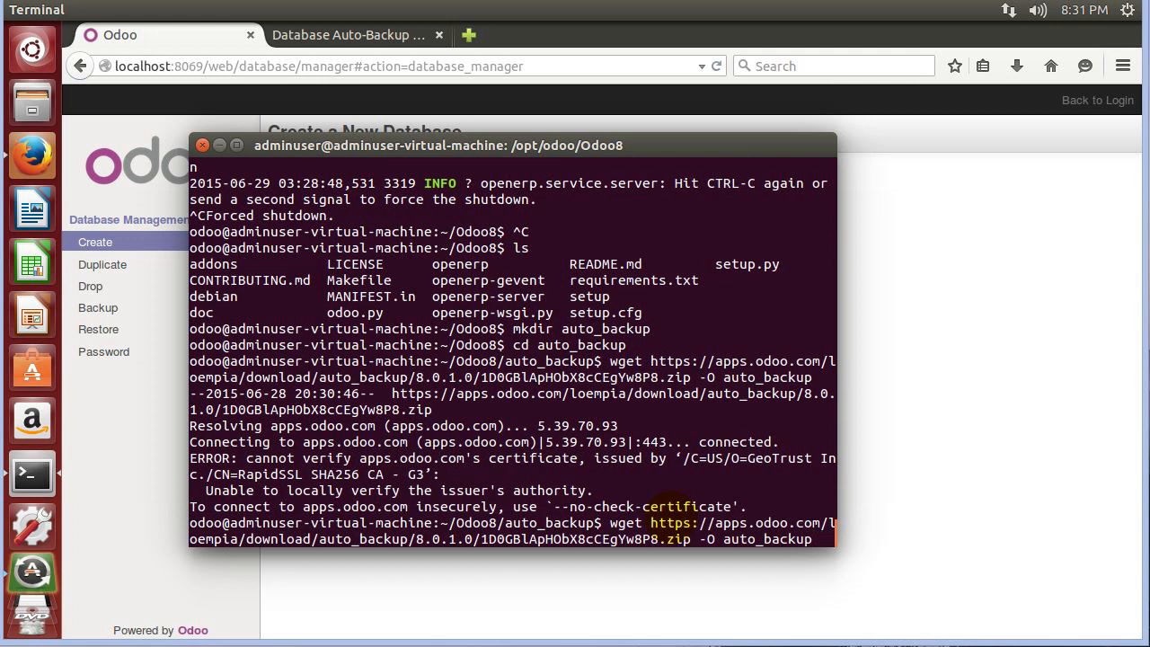
{"action": "type", "text": "--"}
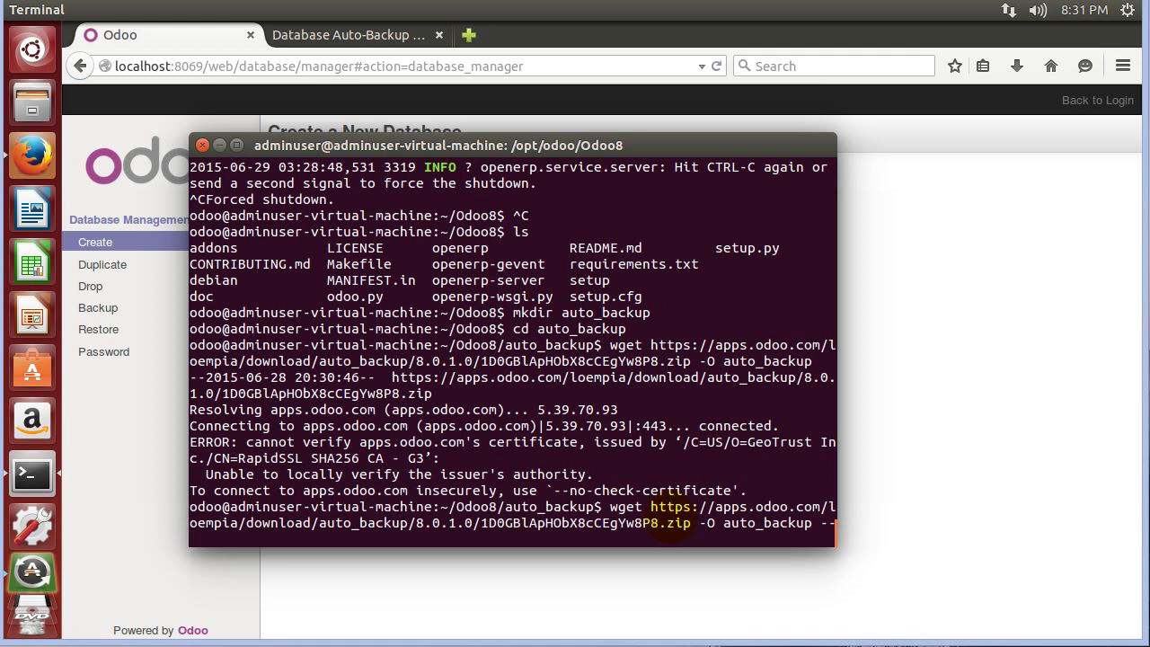
{"action": "left_click_drag", "start_coordinate": [838, 537], "coordinate": [1092, 539]}
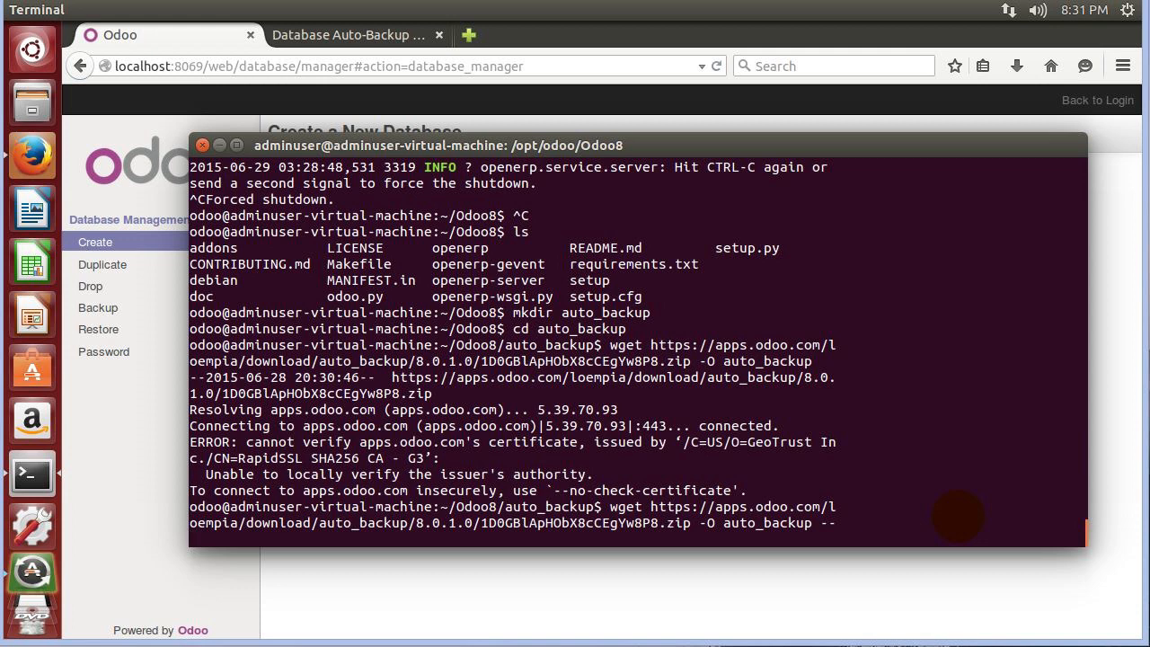
{"action": "type", "text": "no-"}
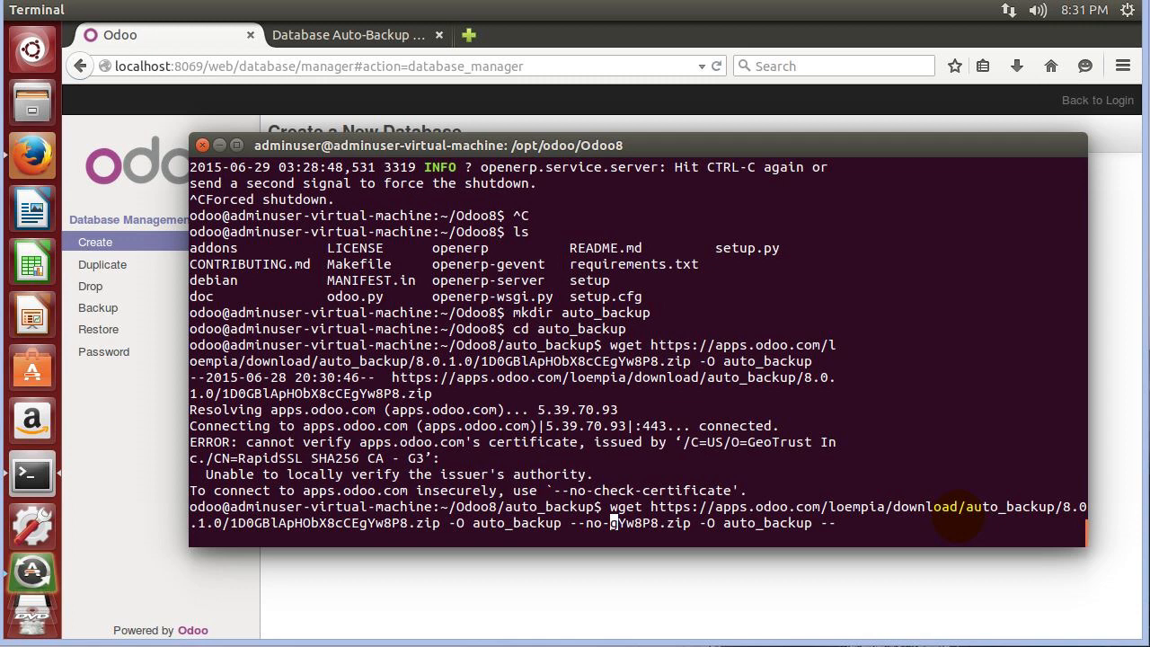
{"action": "key", "text": "ctrl+c"}
{"action": "key", "text": "Up"}
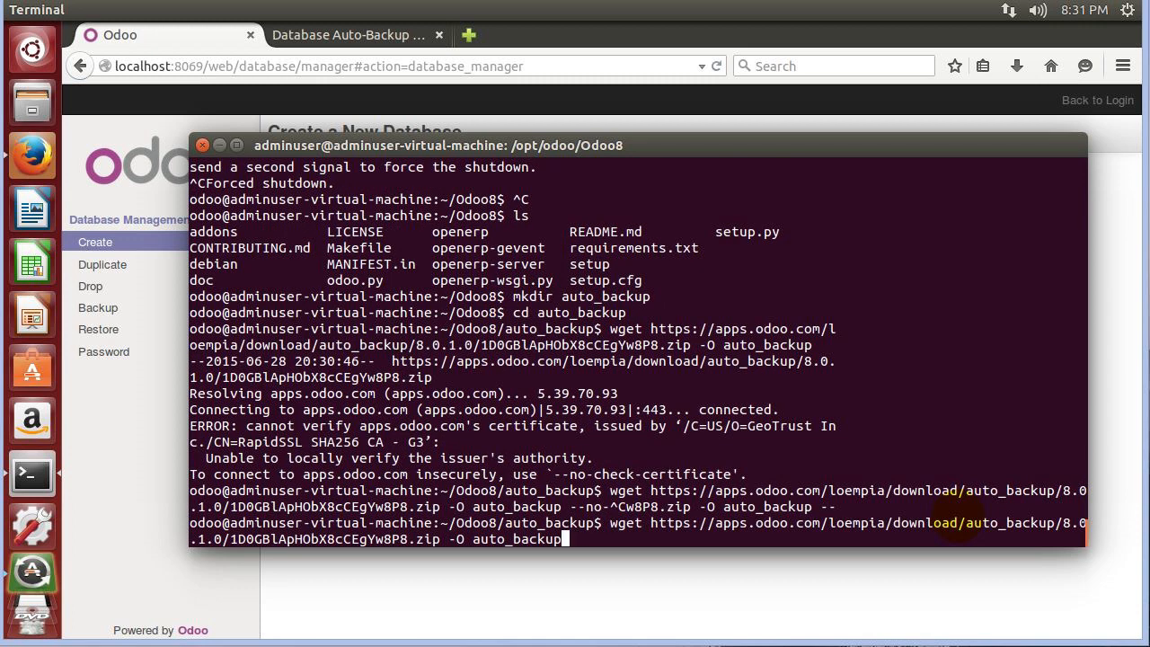
{"action": "type", "text": "--no-check-cert"}
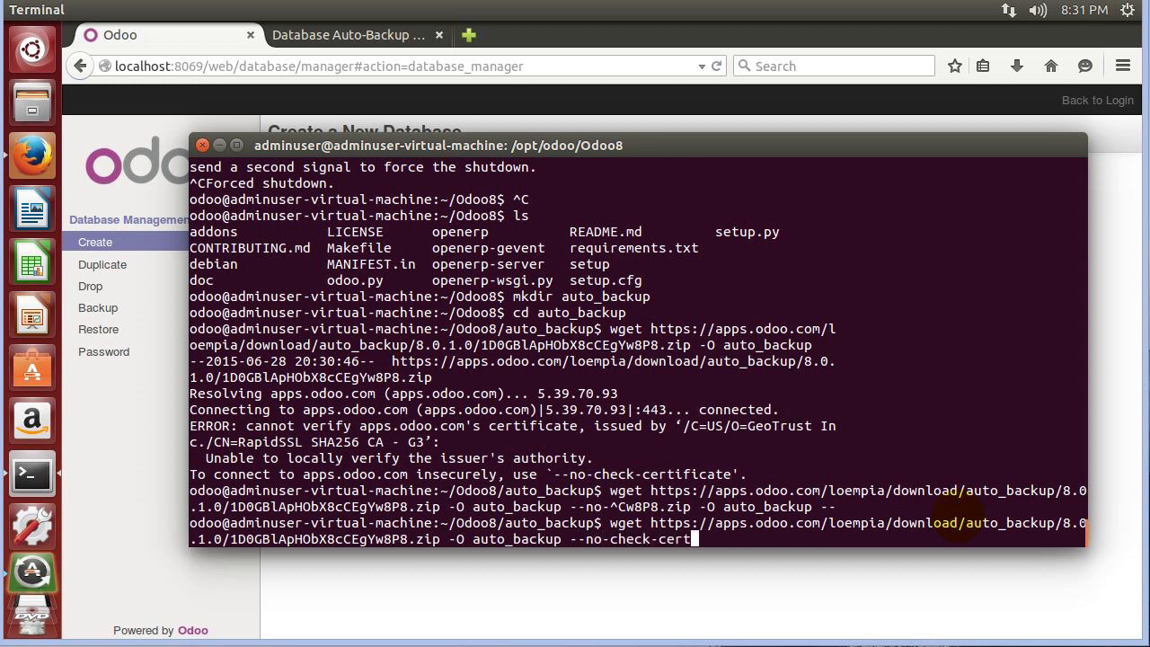
{"action": "type", "text": "ificate"}
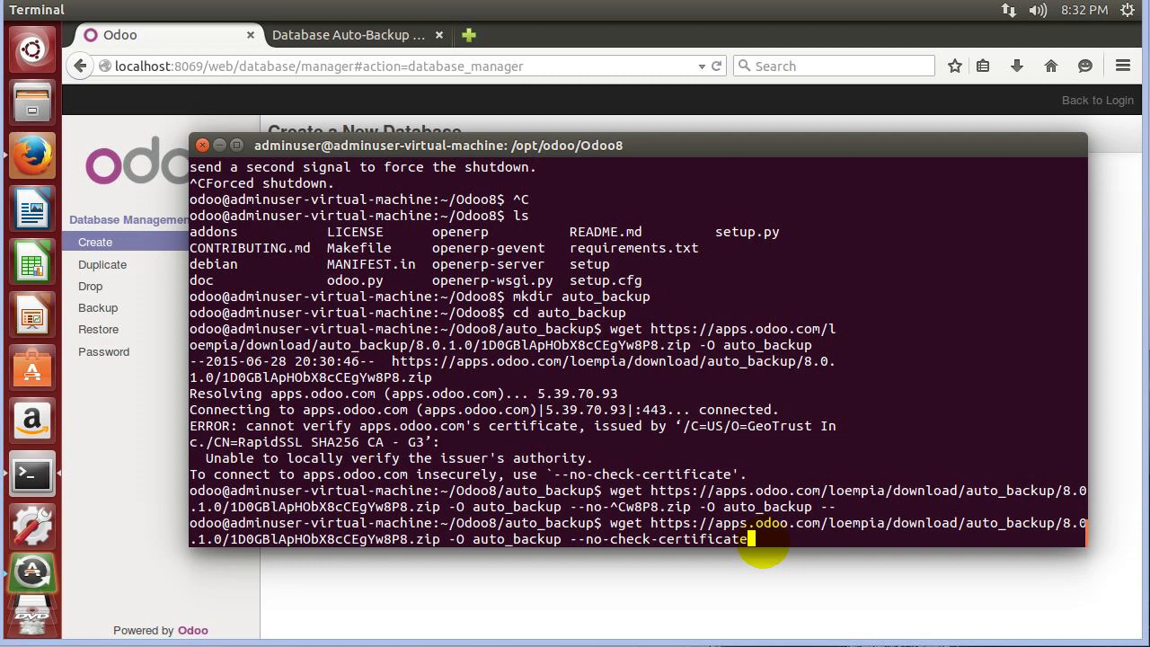
{"action": "key", "text": "Return"}
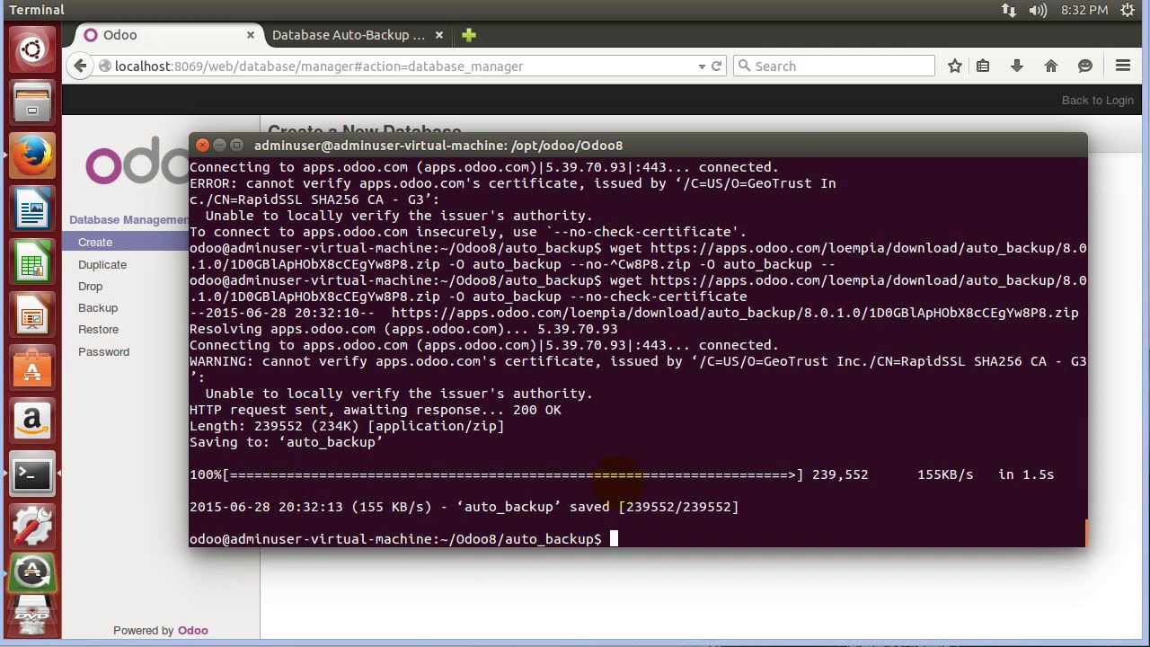
{"action": "type", "text": "ls"}
{"action": "key", "text": "Return"}
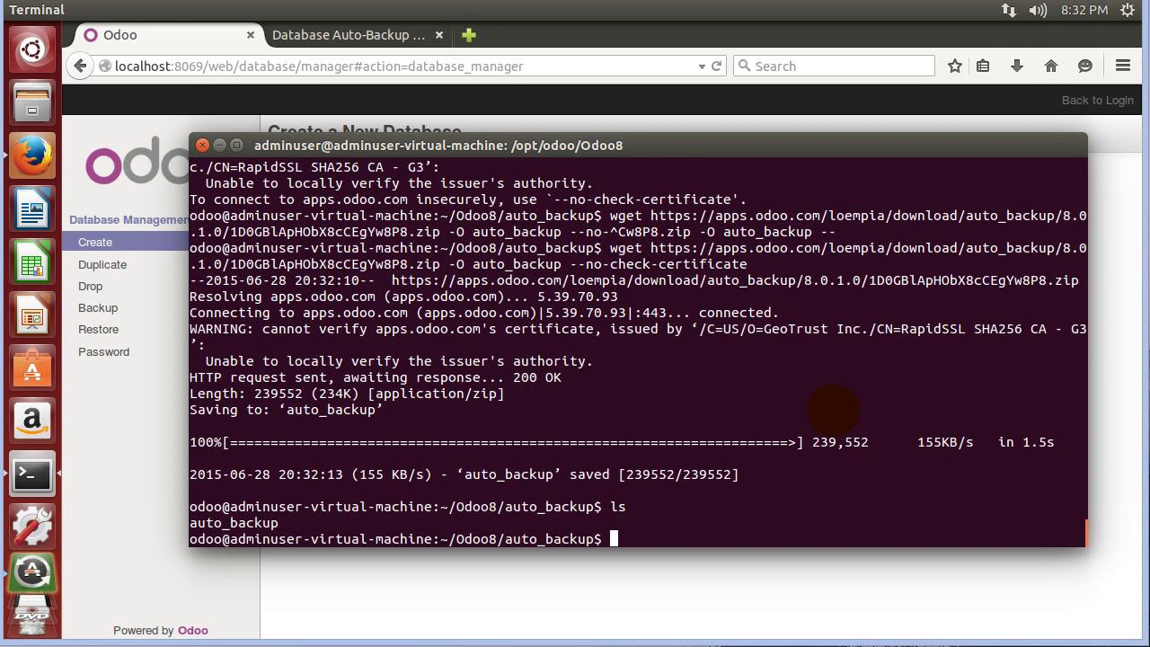
{"action": "type", "text": "sudo apt-get instll"}
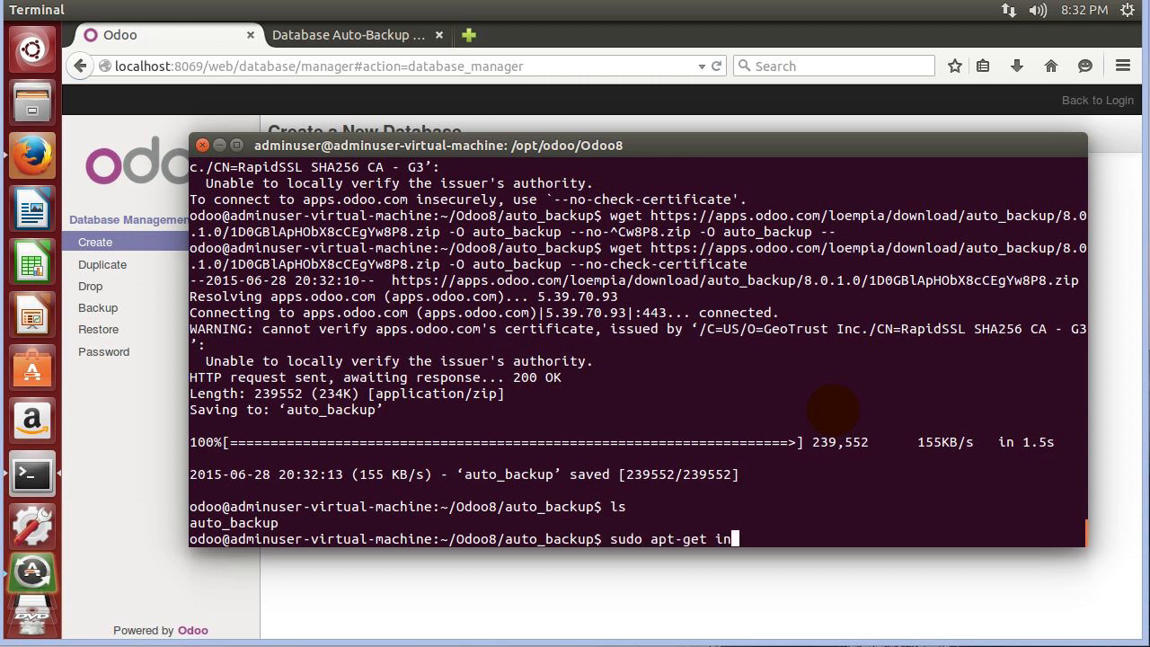
{"action": "key", "text": "BackSpace"}
{"action": "key", "text": "BackSpace"}
{"action": "key", "text": "BackSpace"}
{"action": "type", "text": "tall 7z"}
{"action": "key", "text": "BackSpace"}
{"action": "key", "text": "BackSpace"}
{"action": "key", "text": "BackSpace"}
{"action": "key", "text": "BackSpace"}
{"action": "key", "text": "BackSpace"}
{"action": "key", "text": "BackSpace"}
{"action": "key", "text": "BackSpace"}
{"action": "key", "text": "BackSpace"}
{"action": "key", "text": "BackSpace"}
{"action": "key", "text": "BackSpace"}
{"action": "key", "text": "BackSpace"}
{"action": "key", "text": "BackSpace"}
{"action": "key", "text": "BackSpace"}
{"action": "key", "text": "BackSpace"}
{"action": "key", "text": "BackSpace"}
{"action": "key", "text": "BackSpace"}
{"action": "key", "text": "BackSpace"}
{"action": "key", "text": "BackSpace"}
{"action": "key", "text": "BackSpace"}
{"action": "key", "text": "BackSpace"}
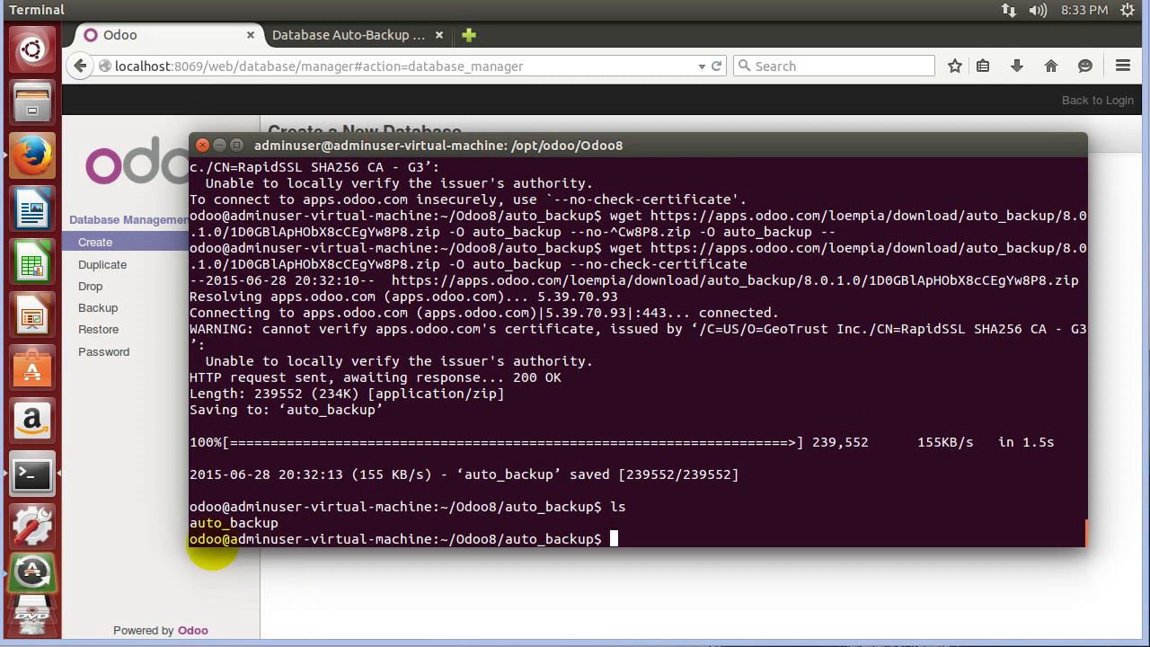
{"action": "type", "text": "7z"}
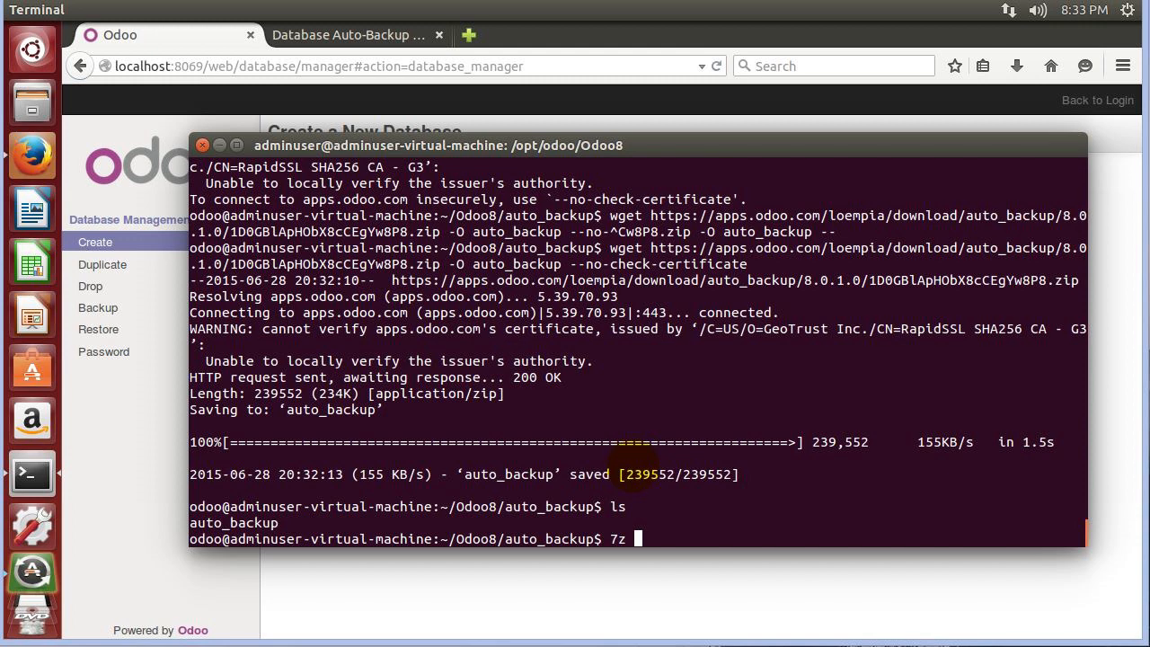
Extract the archive with 7z e auto_backup, check the output, and list the extracted files.
{"action": "type", "text": "auto"}
{"action": "key", "text": "BackSpace"}
{"action": "key", "text": "BackSpace"}
{"action": "key", "text": "BackSpace"}
{"action": "key", "text": "BackSpace"}
{"action": "type", "text": "e auto"}
{"action": "key", "text": "BackSpace"}
{"action": "type", "text": "o_backup"}
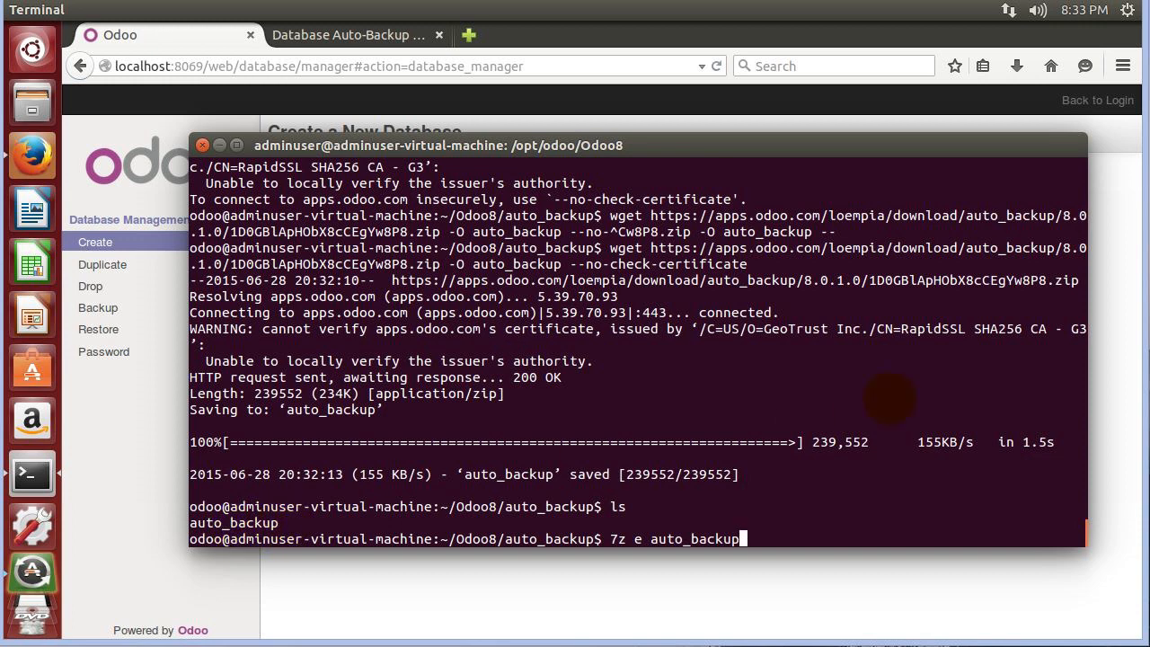
{"action": "key", "text": "Return"}
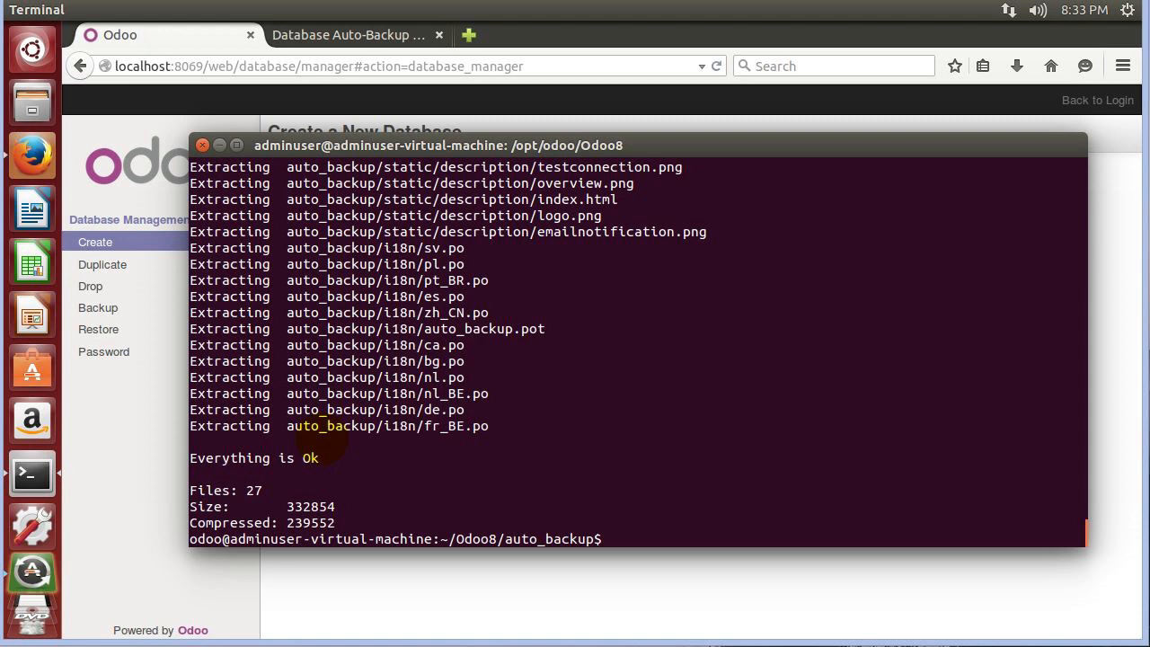
{"action": "scroll", "coordinate": [319, 440], "scroll_direction": "up", "scroll_amount": 5}
{"action": "scroll", "coordinate": [319, 440], "scroll_direction": "up", "scroll_amount": 1}
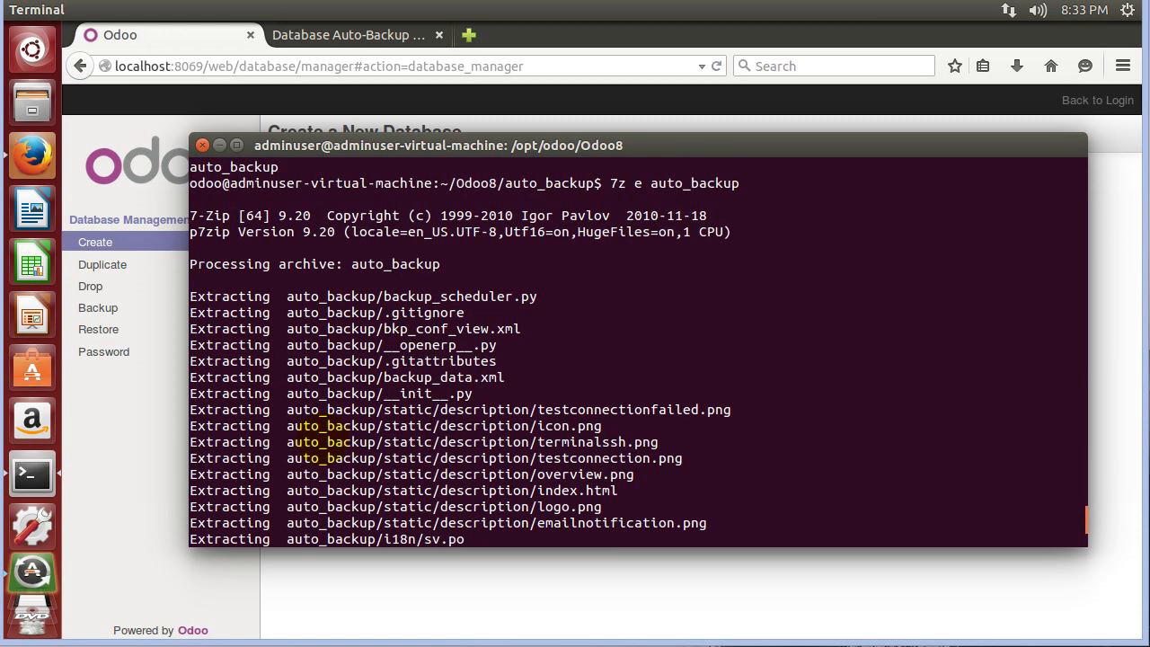
{"action": "scroll", "coordinate": [305, 445], "scroll_direction": "down", "scroll_amount": 6}
{"action": "type", "text": "ls"}
{"action": "key", "text": "Return"}
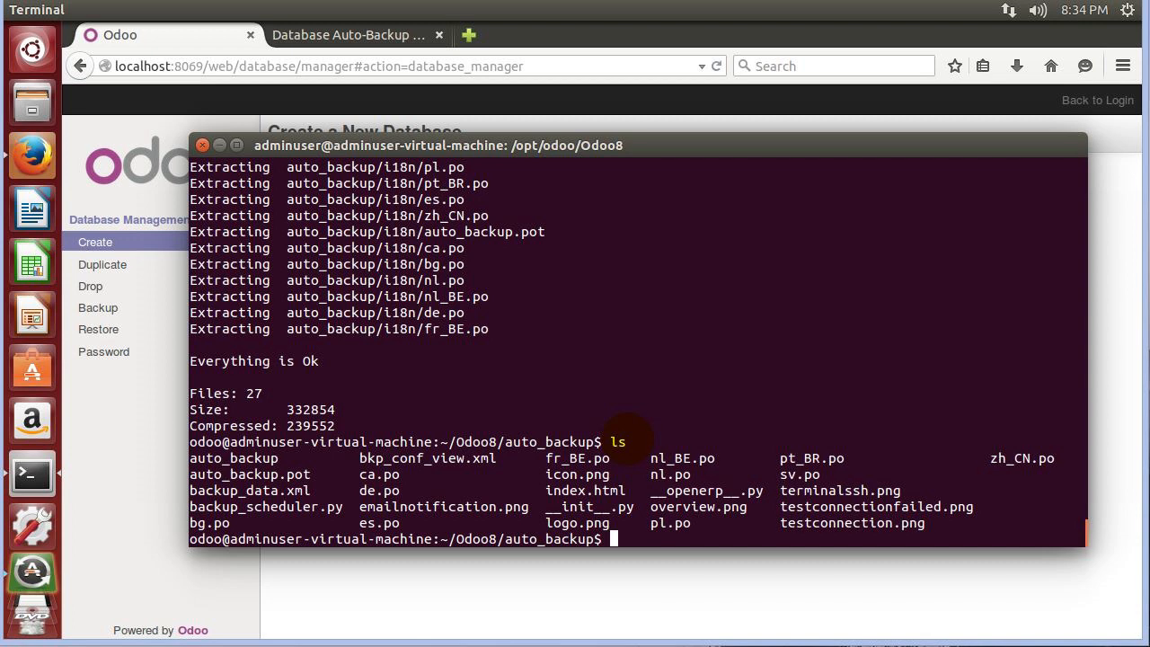
Delete the auto_backup archive with rm and confirm it's gone with ls.
{"action": "type", "text": "rm auto_backup"}
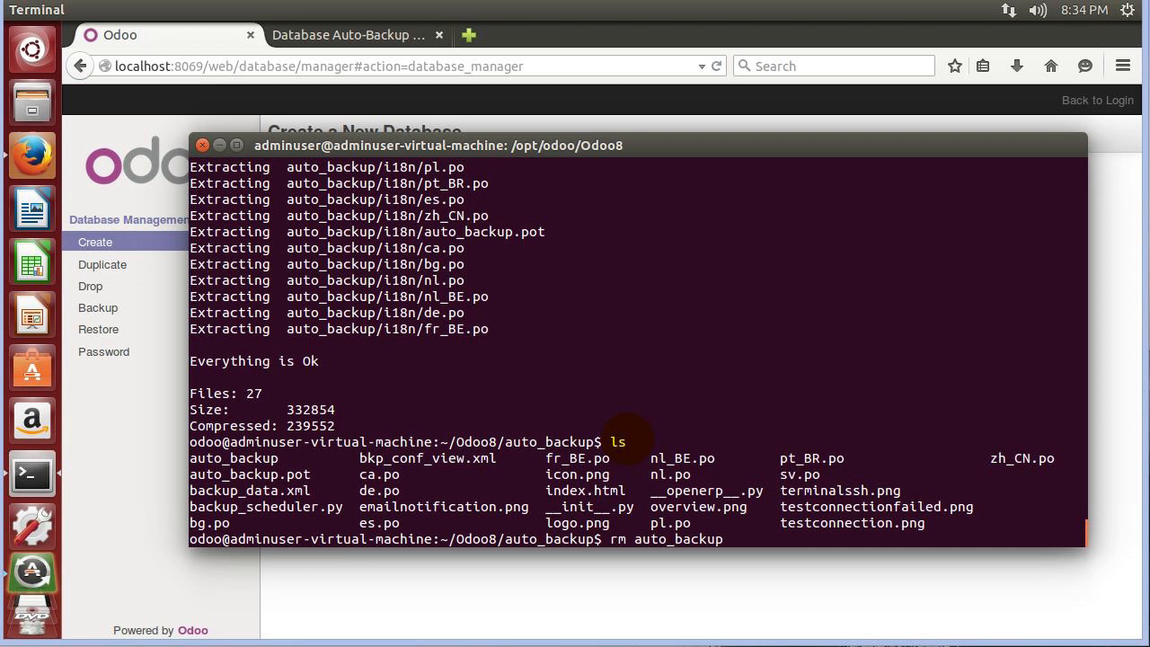
{"action": "key", "text": "Return"}
{"action": "type", "text": "ls"}
{"action": "key", "text": "Return"}
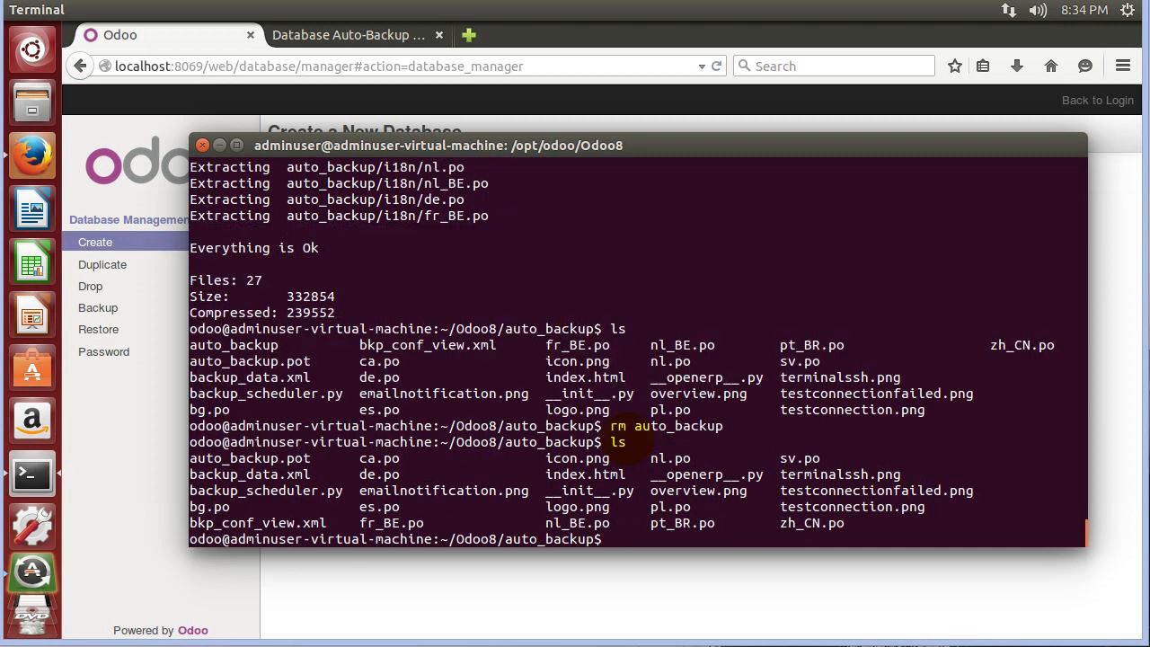
Go up to the Odoo8 folder with cd .. and list its contents.
{"action": "type", "text": "cd .."}
{"action": "key", "text": "Return"}
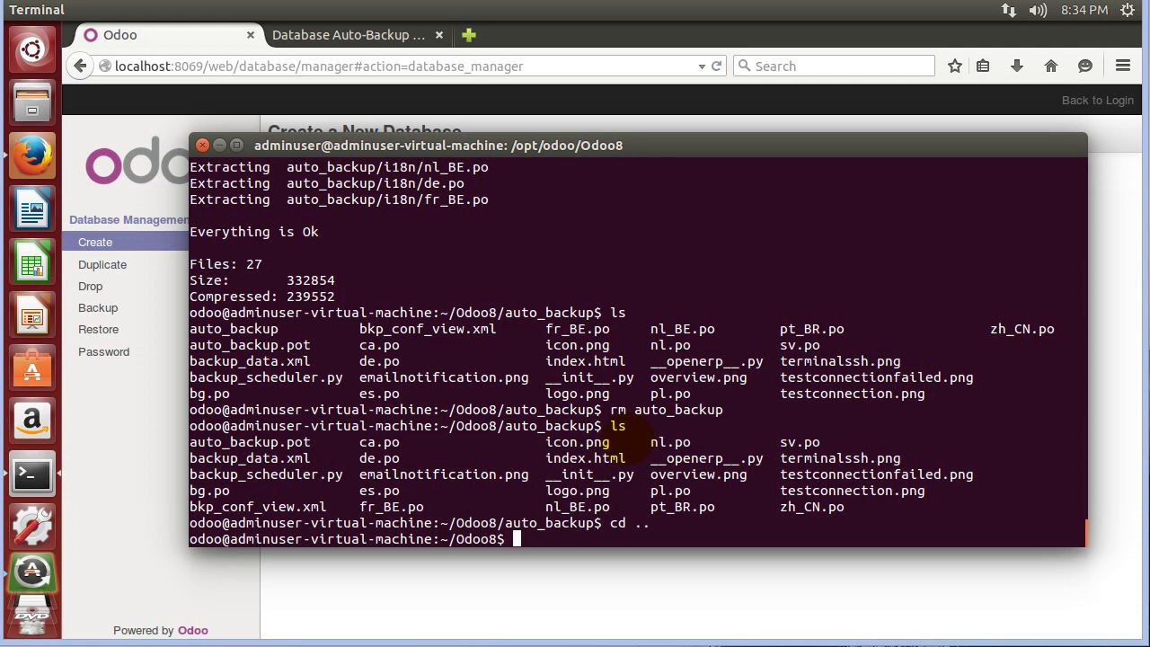
{"action": "type", "text": "ls"}
{"action": "key", "text": "Return"}
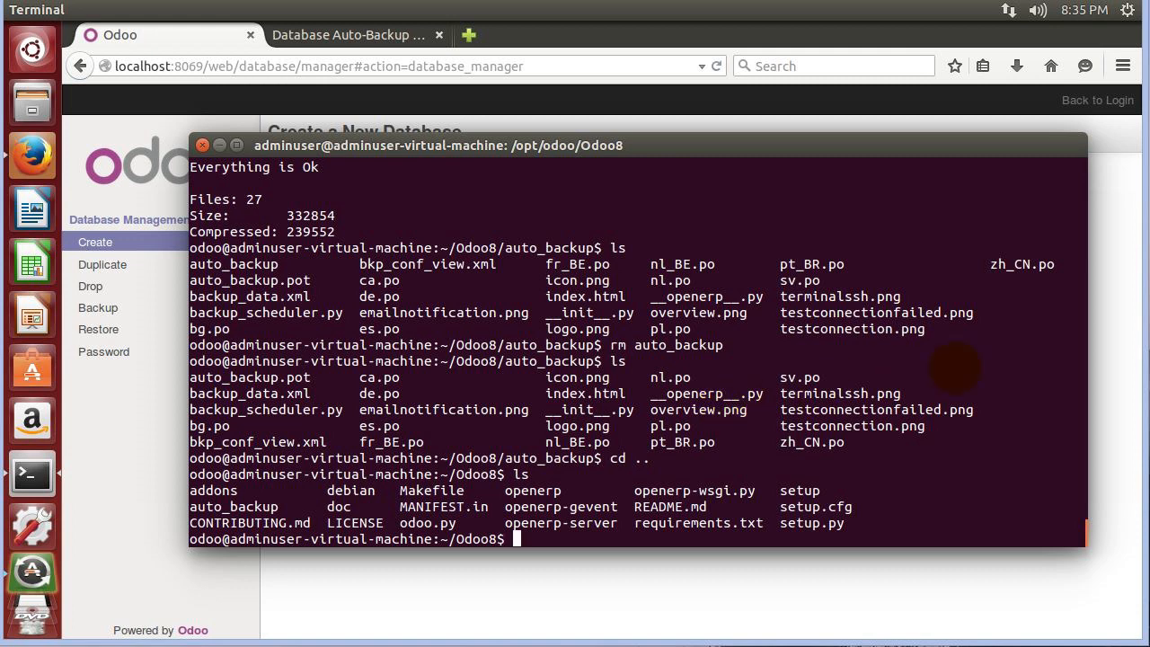
Copy auto_backup into addons with cp -R, verify its files, then return to Odoo8.
{"action": "type", "text": "cp -R auto_backup "}
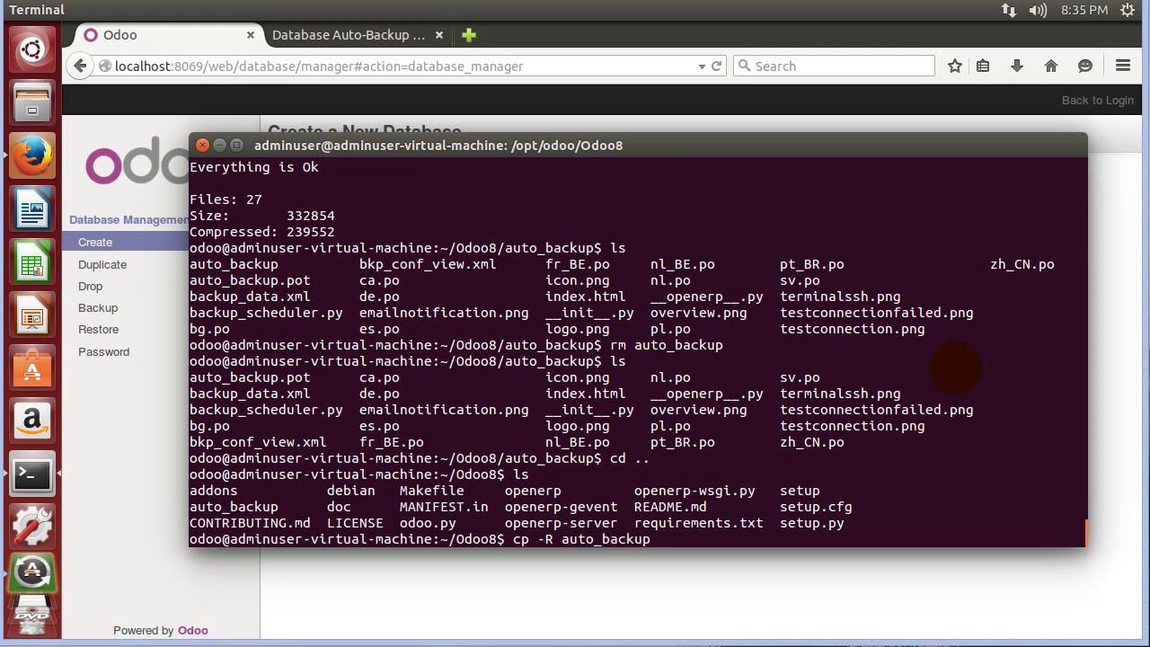
{"action": "type", "text": "addons"}
{"action": "key", "text": "Return"}
{"action": "type", "text": "cd ../a"}
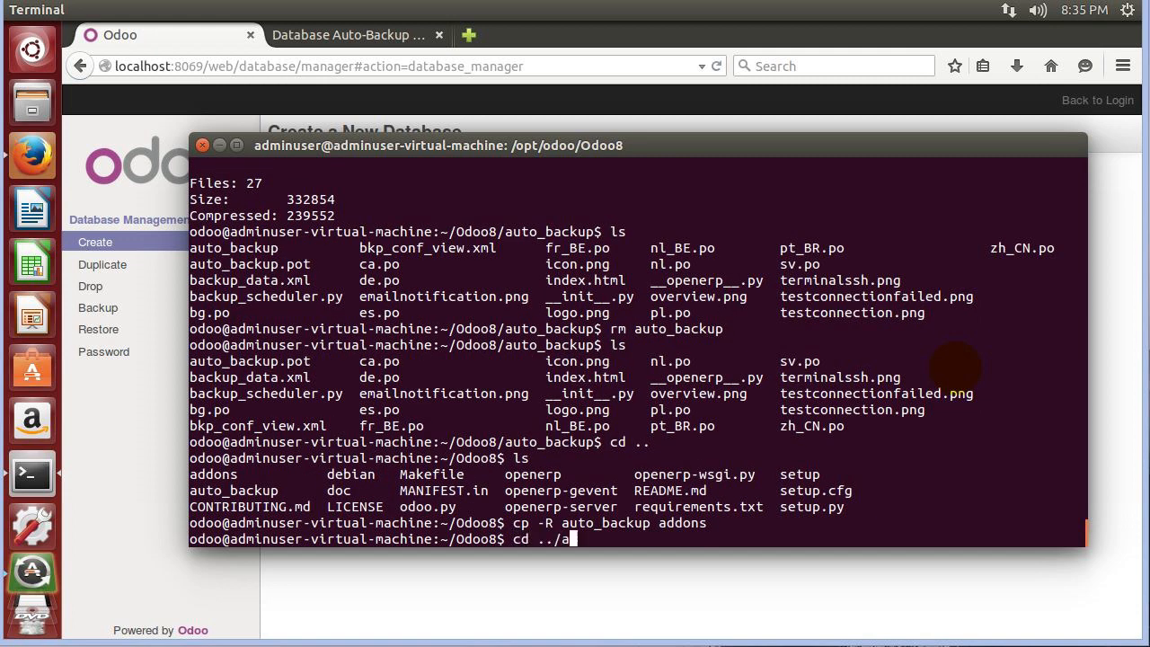
{"action": "type", "text": "ddons"}
{"action": "key", "text": "Return"}
{"action": "type", "text": "cd addons/"}
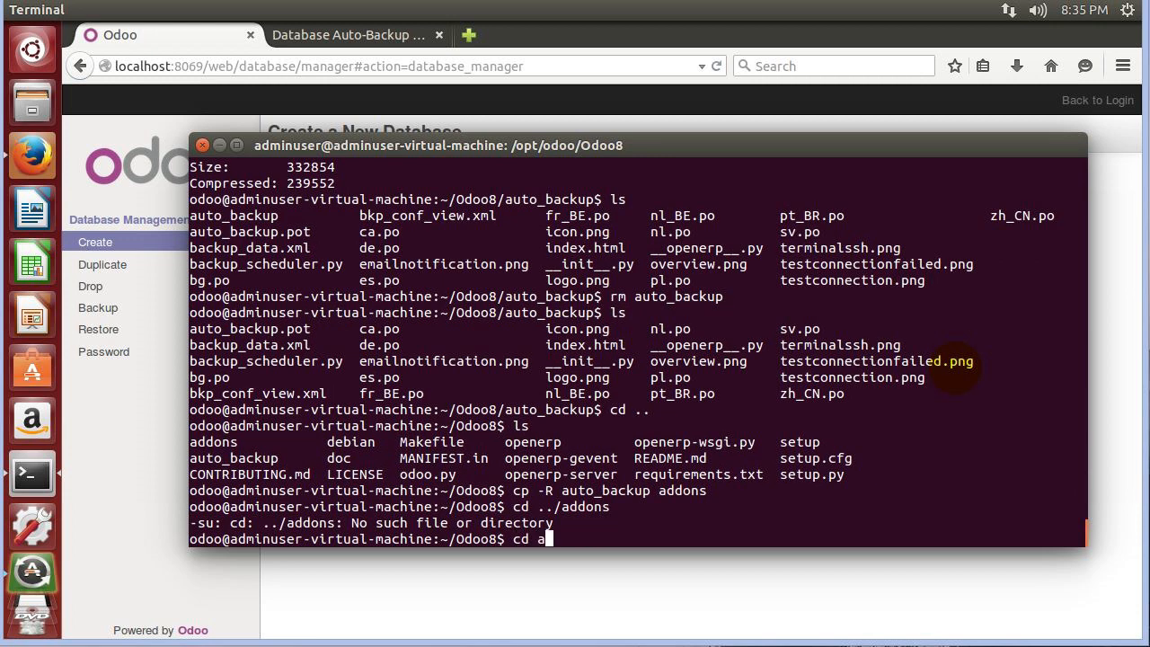
{"action": "type", "text": "auuto"}
{"action": "key", "text": "BackSpace"}
{"action": "key", "text": "BackSpace"}
{"action": "key", "text": "BackSpace"}
{"action": "type", "text": "to_backup"}
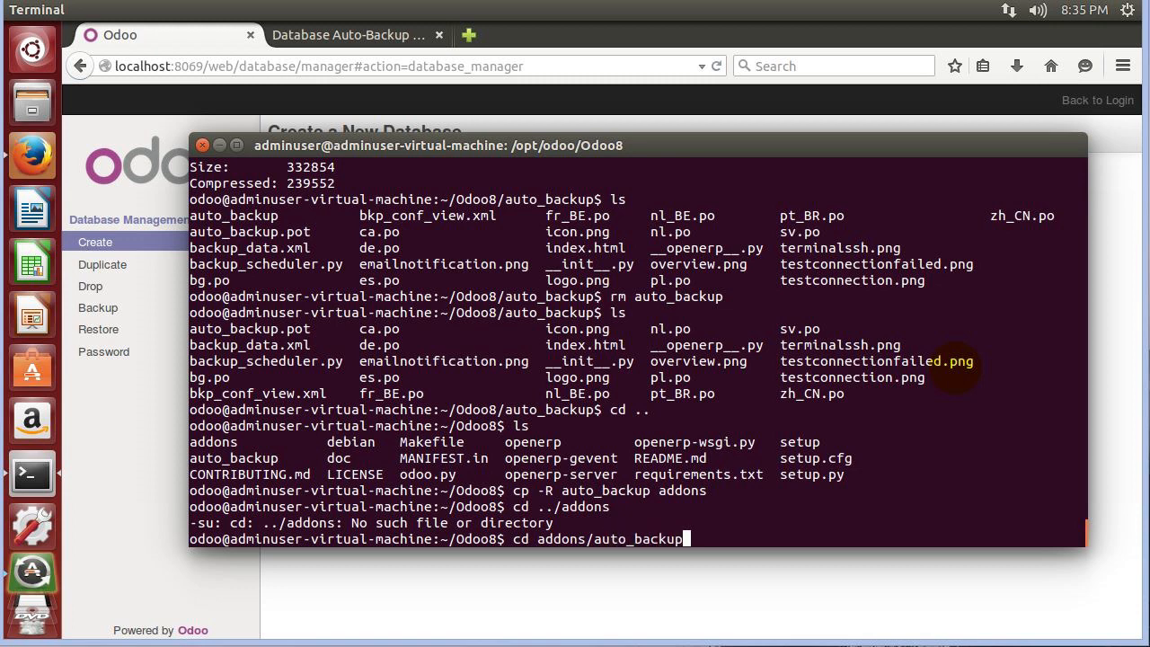
{"action": "key", "text": "Return"}
{"action": "type", "text": "l"}
{"action": "type", "text": "s"}
{"action": "key", "text": "Return"}
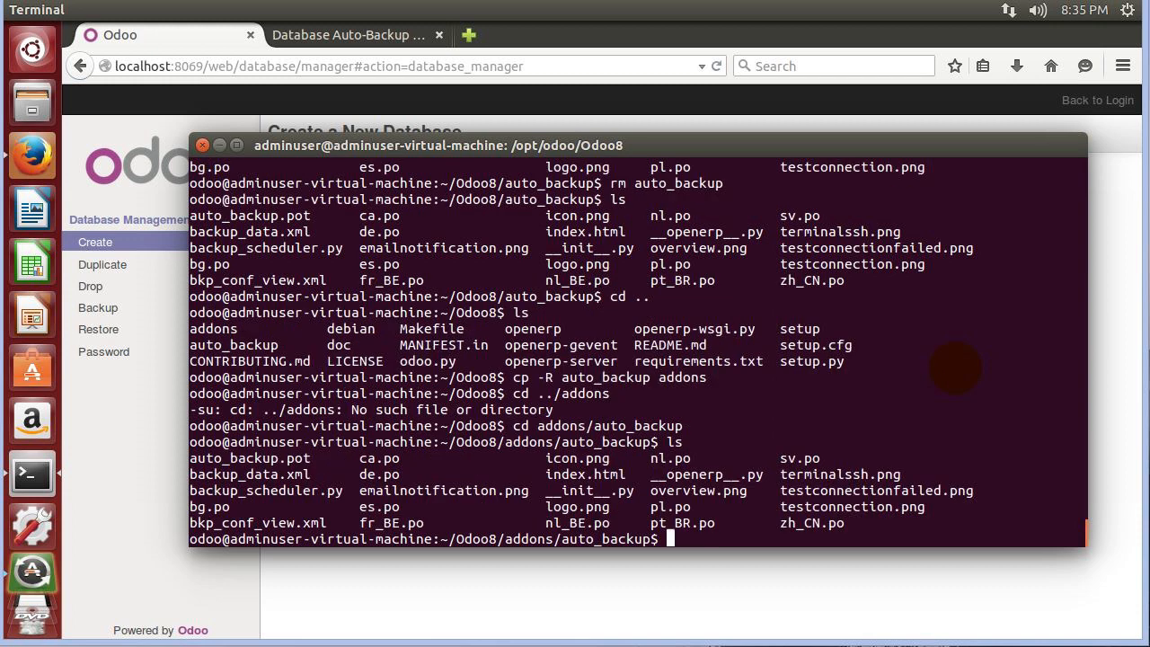
{"action": "type", "text": "cd ../.."}
{"action": "key", "text": "Return"}
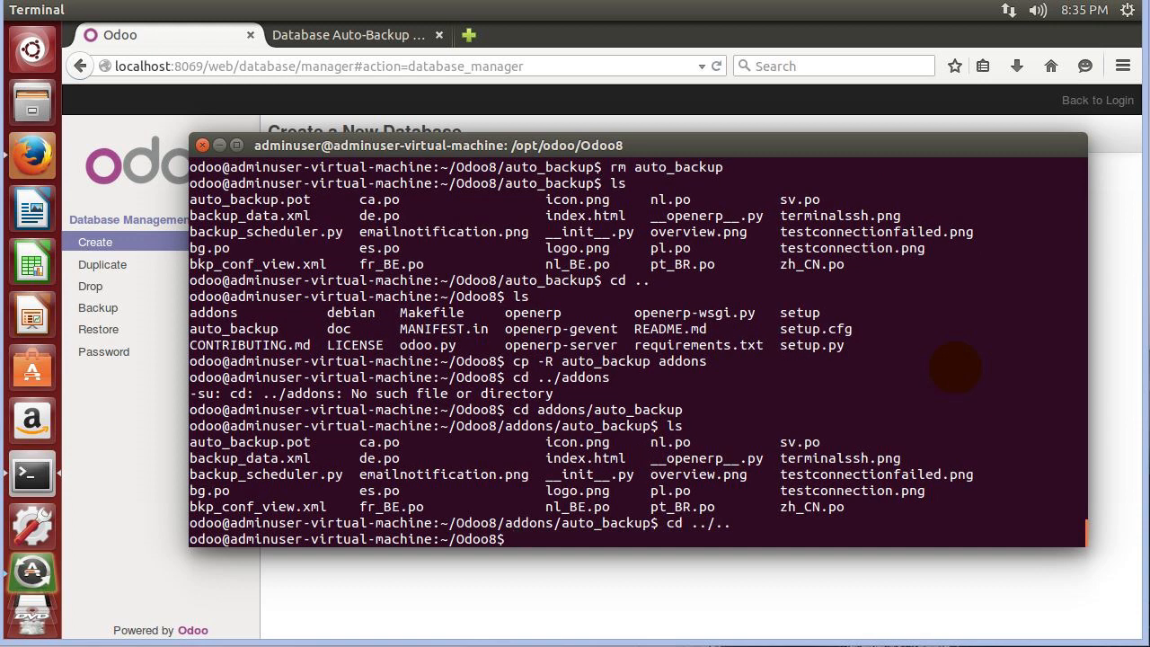
Start the Odoo server again with ./openerp-server.
{"action": "left_click_drag", "start_coordinate": [691, 523], "coordinate": [729, 523]}
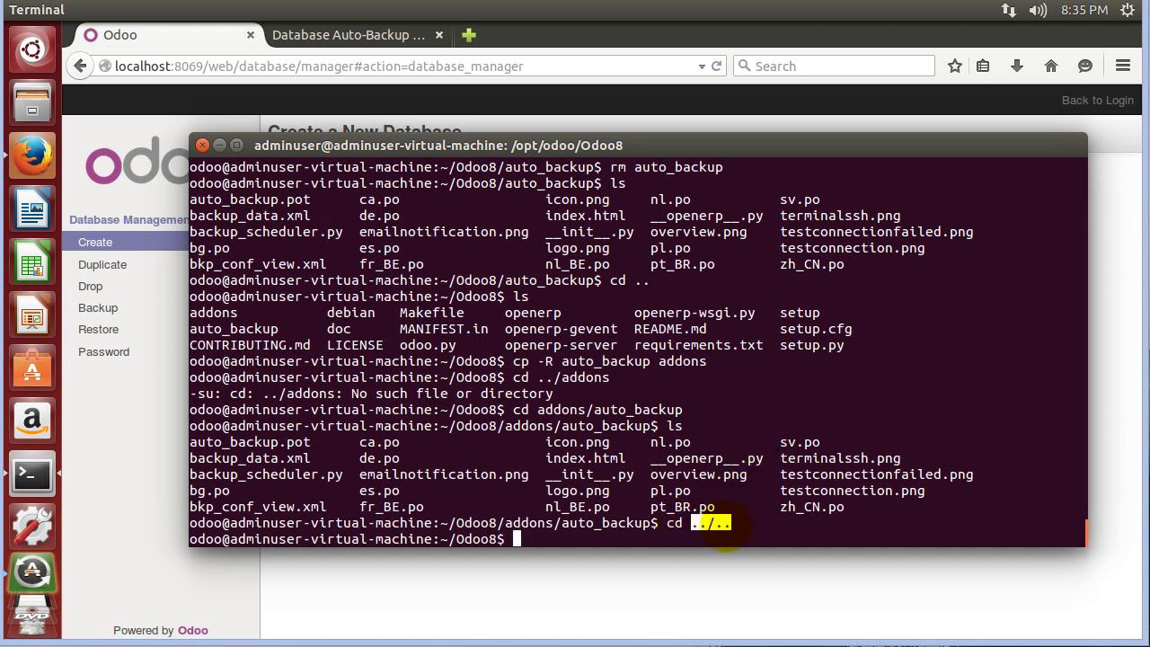
{"action": "left_click", "coordinate": [728, 530]}
{"action": "type", "text": "./openerp-server"}
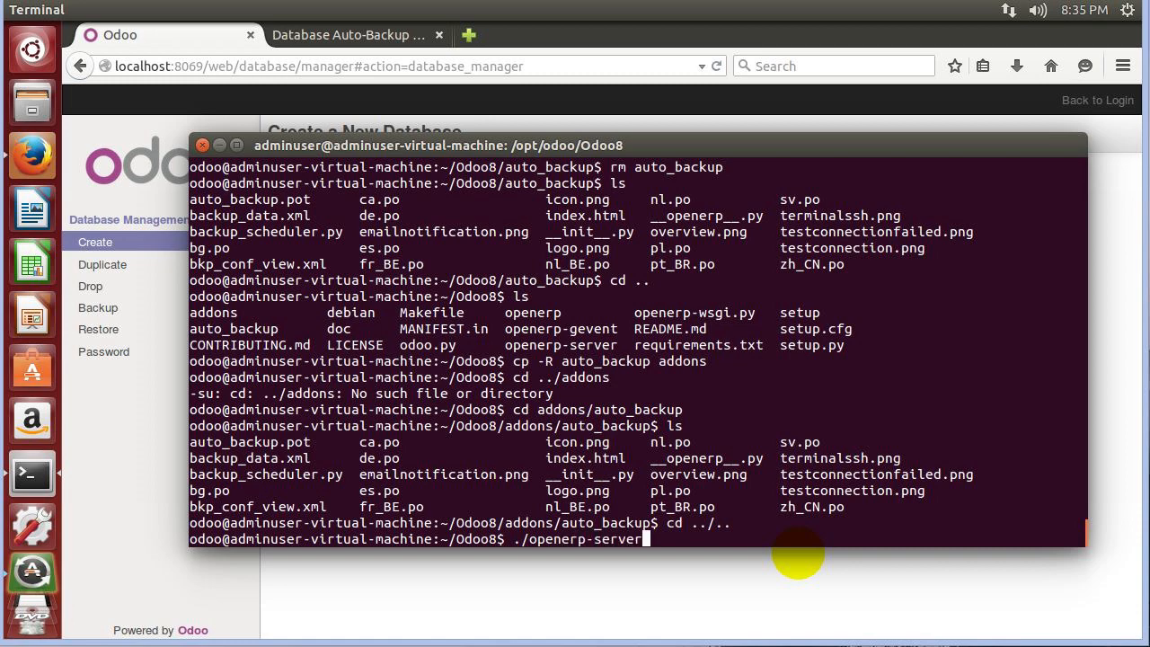
{"action": "key", "text": "Return"}
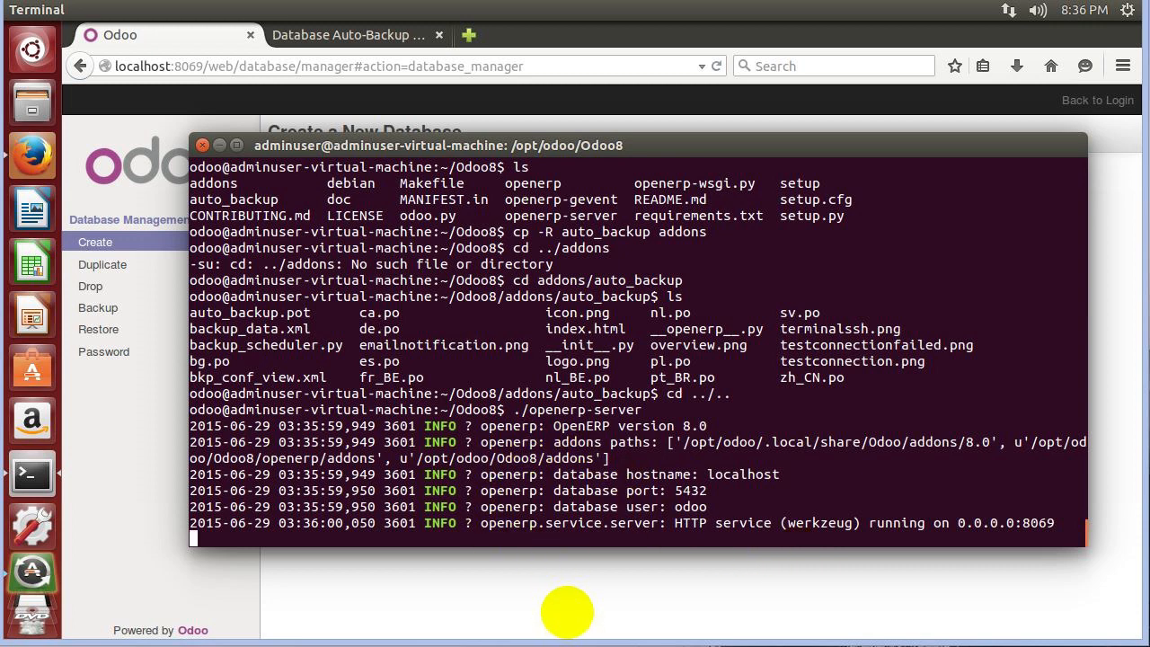
Create the odoo8BackupTest database with a confirmed admin password and dismiss the save-password prompt.
{"action": "left_click", "coordinate": [566, 611]}
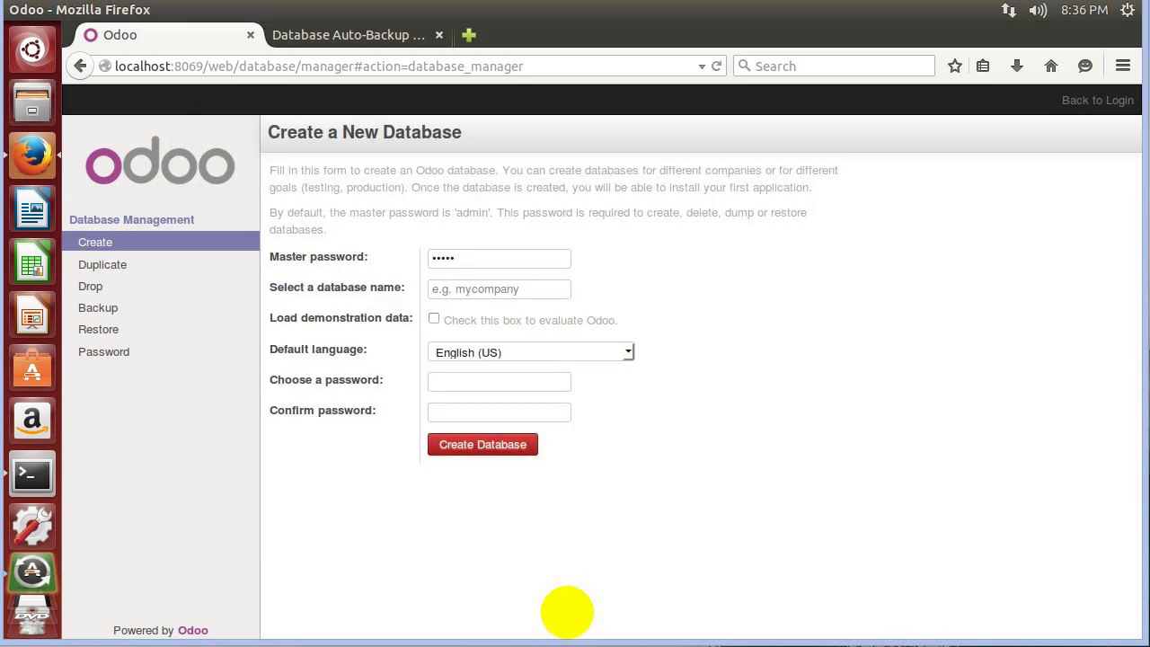
{"action": "left_click", "coordinate": [486, 293]}
{"action": "type", "text": "odoo8BackupTest"}
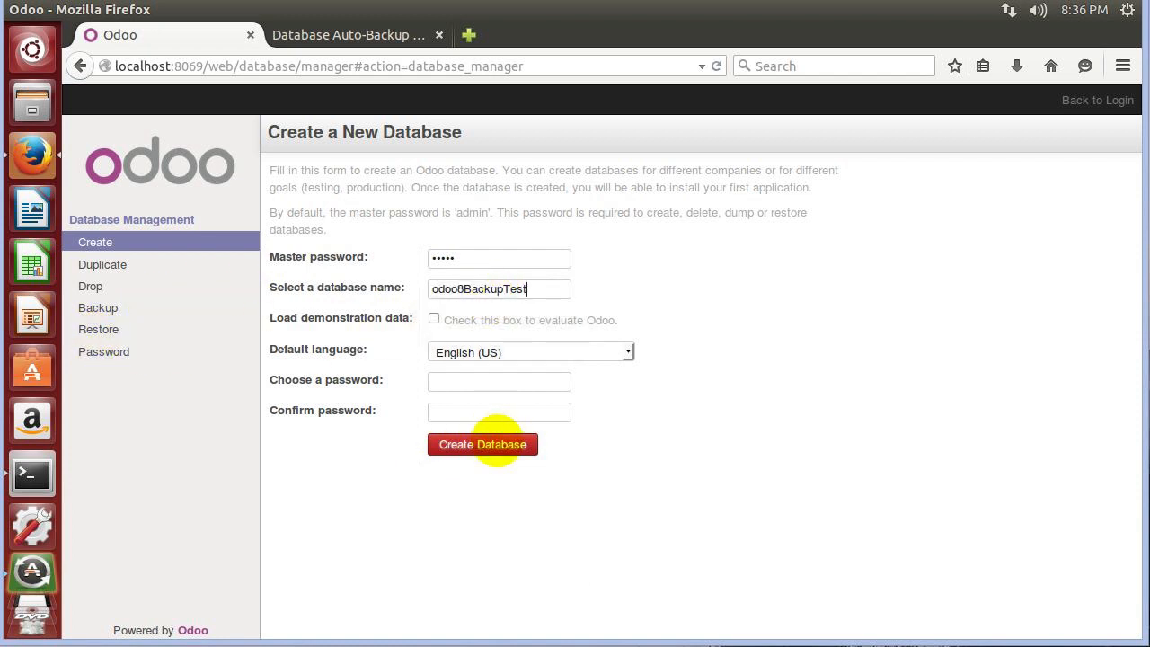
{"action": "left_click", "coordinate": [475, 380]}
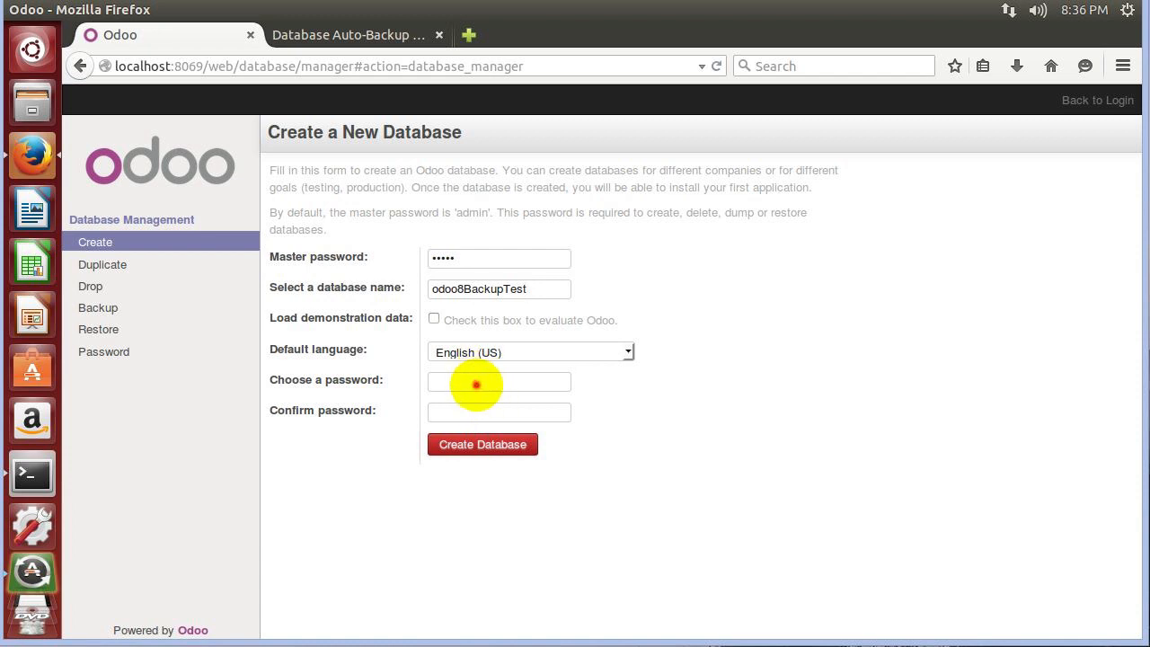
{"action": "type", "text": "test"}
{"action": "left_click", "coordinate": [489, 409]}
{"action": "left_click", "coordinate": [482, 445]}
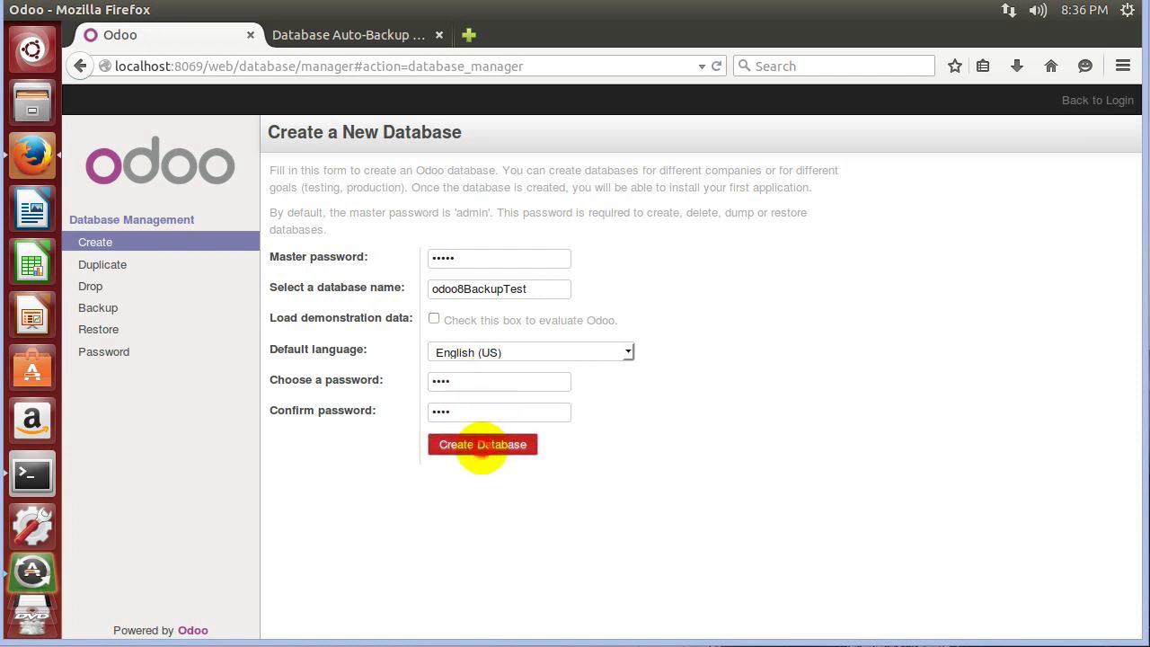
{"action": "left_click", "coordinate": [503, 97]}
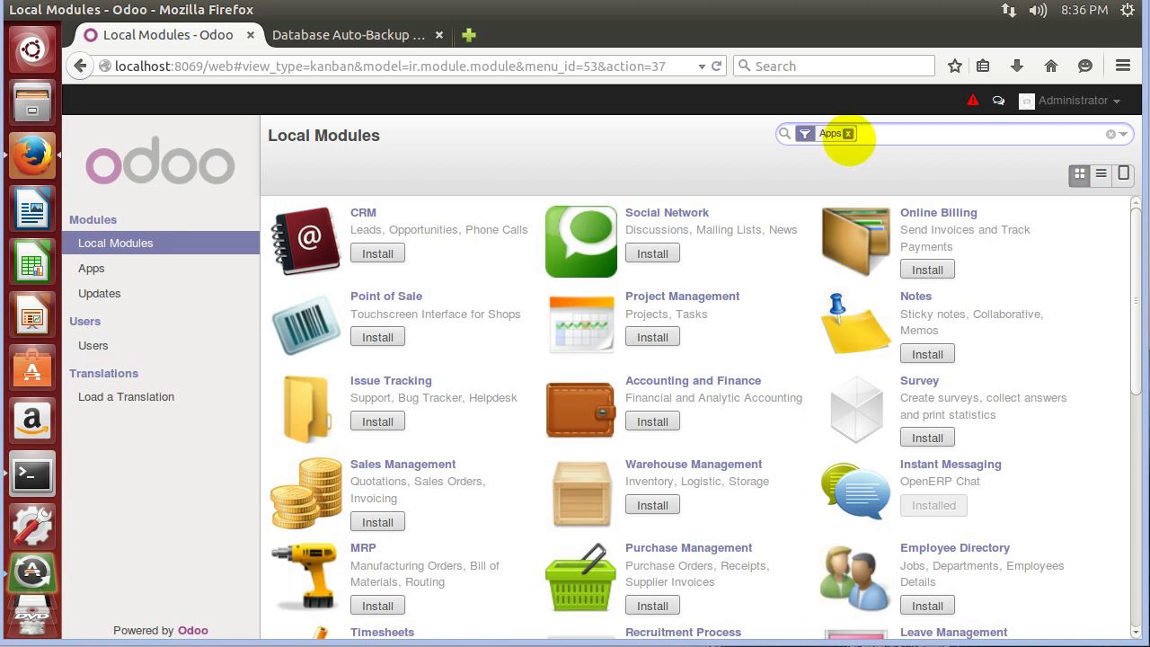
Remove the Apps filter, search local modules for 'backup', and open Database Auto-Backup.
{"action": "left_click", "coordinate": [848, 134]}
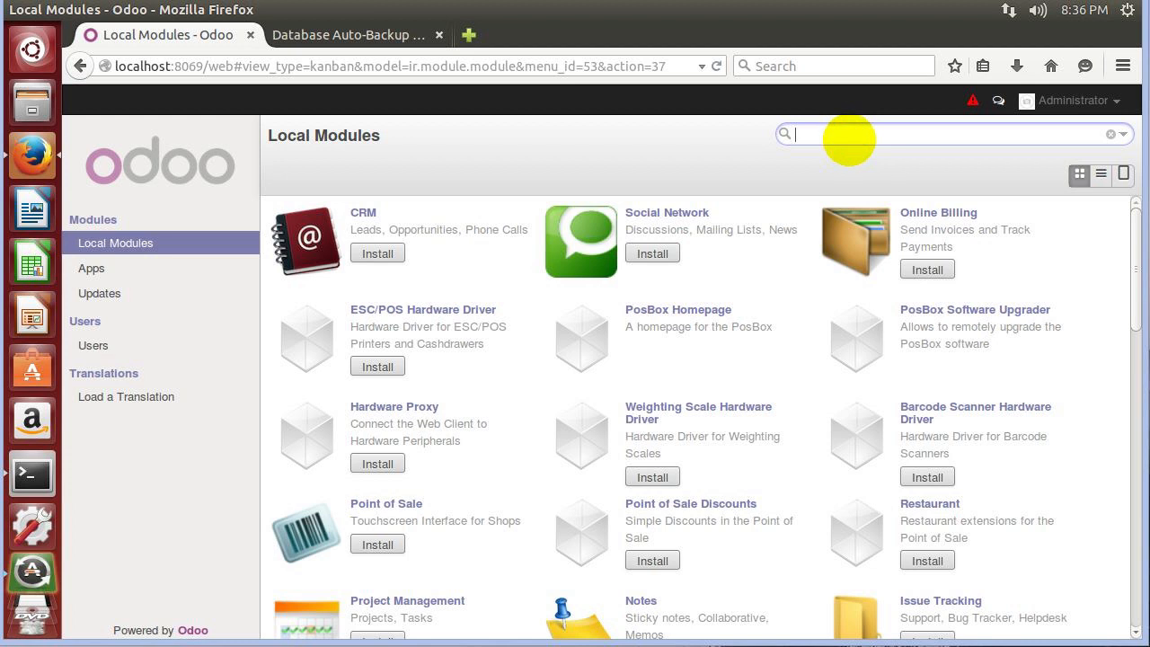
{"action": "type", "text": "bacukp"}
{"action": "key", "text": "BackSpace"}
{"action": "key", "text": "BackSpace"}
{"action": "key", "text": "BackSpace"}
{"action": "type", "text": "kup"}
{"action": "key", "text": "Return"}
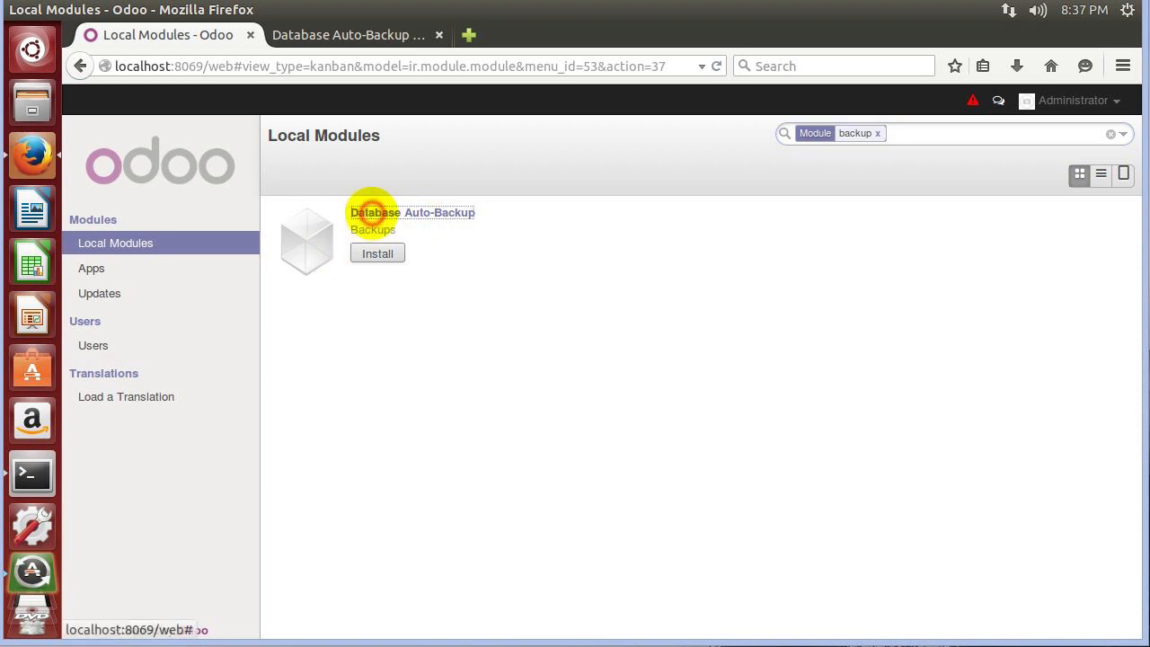
{"action": "left_click", "coordinate": [368, 212]}
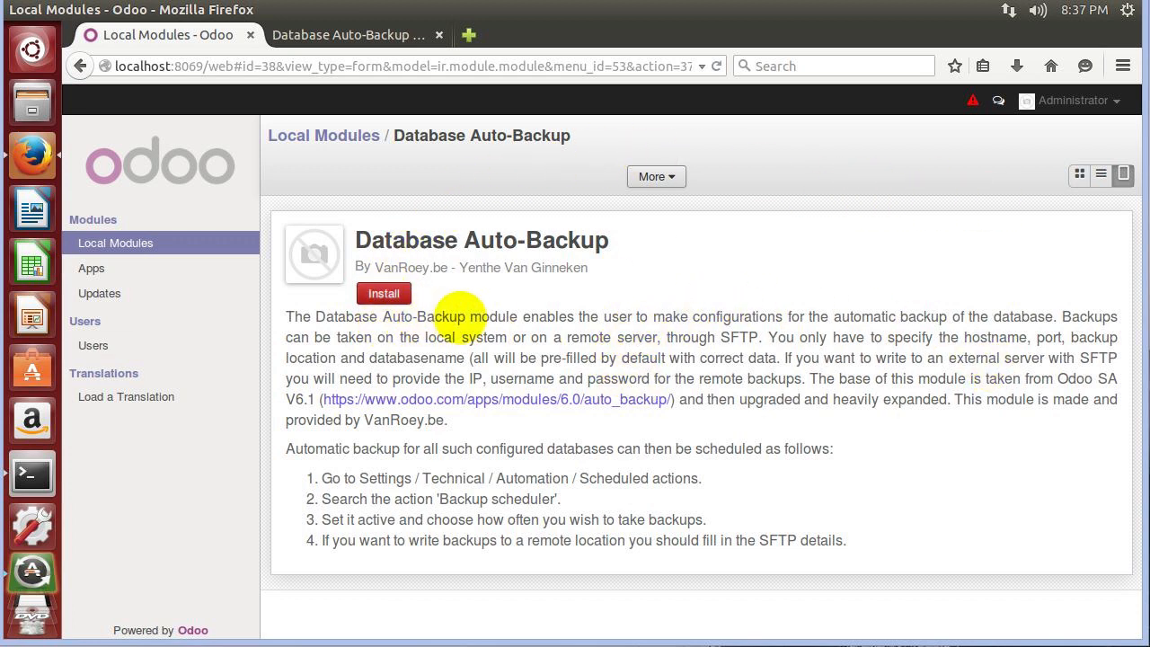
Return to Local Modules and try installing Database Auto-Backup, scrolling through the resulting traceback.
{"action": "left_click", "coordinate": [328, 134]}
{"action": "left_click", "coordinate": [377, 260]}
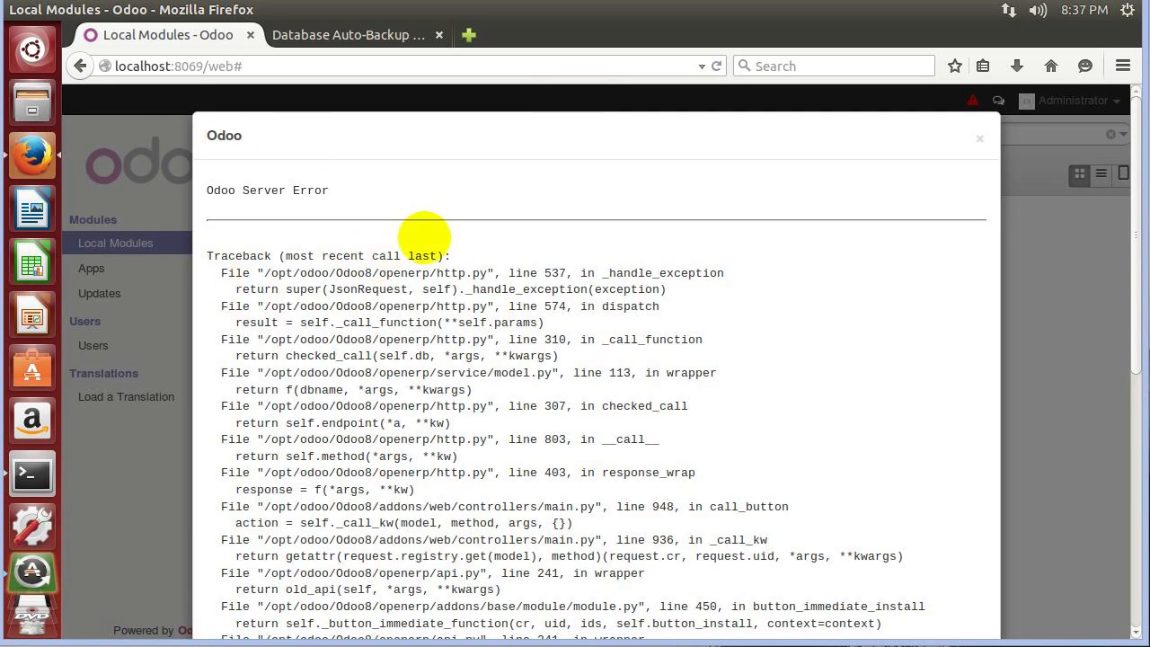
{"action": "scroll", "coordinate": [296, 175], "scroll_direction": "down", "scroll_amount": 3}
{"action": "scroll", "coordinate": [282, 302], "scroll_direction": "down", "scroll_amount": 6}
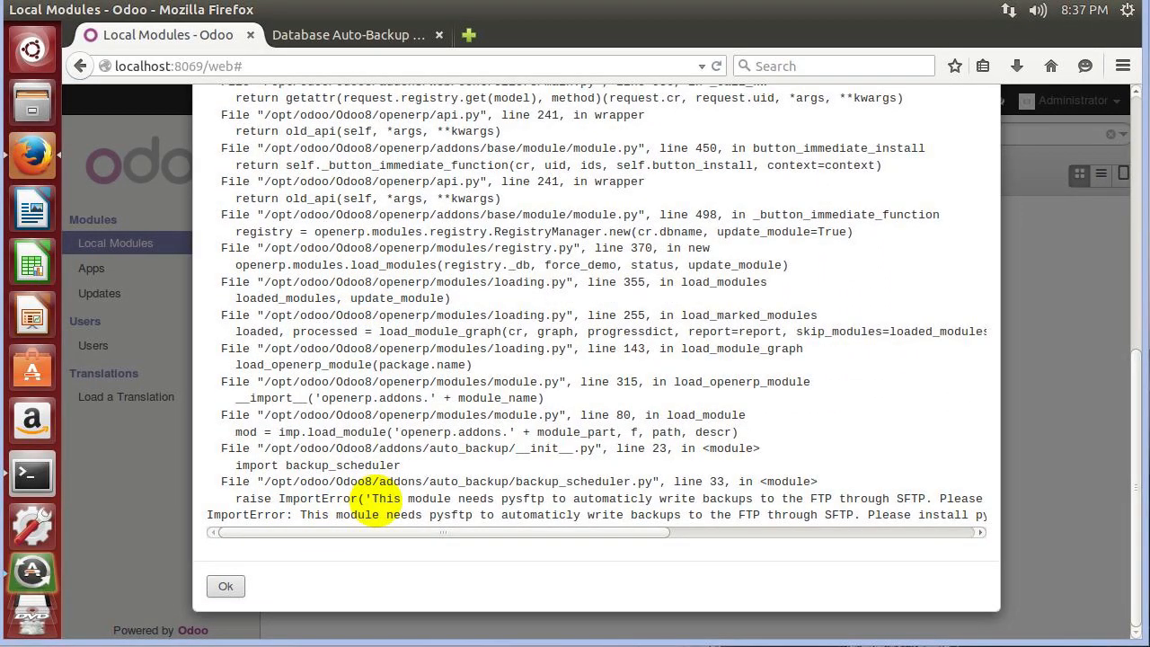
{"action": "scroll", "coordinate": [359, 526], "scroll_direction": "right", "scroll_amount": 3}
Copy the suggested 'sudo pip install pysftp' command from the error and close it.
{"action": "left_click_drag", "start_coordinate": [299, 525], "coordinate": [595, 526]}
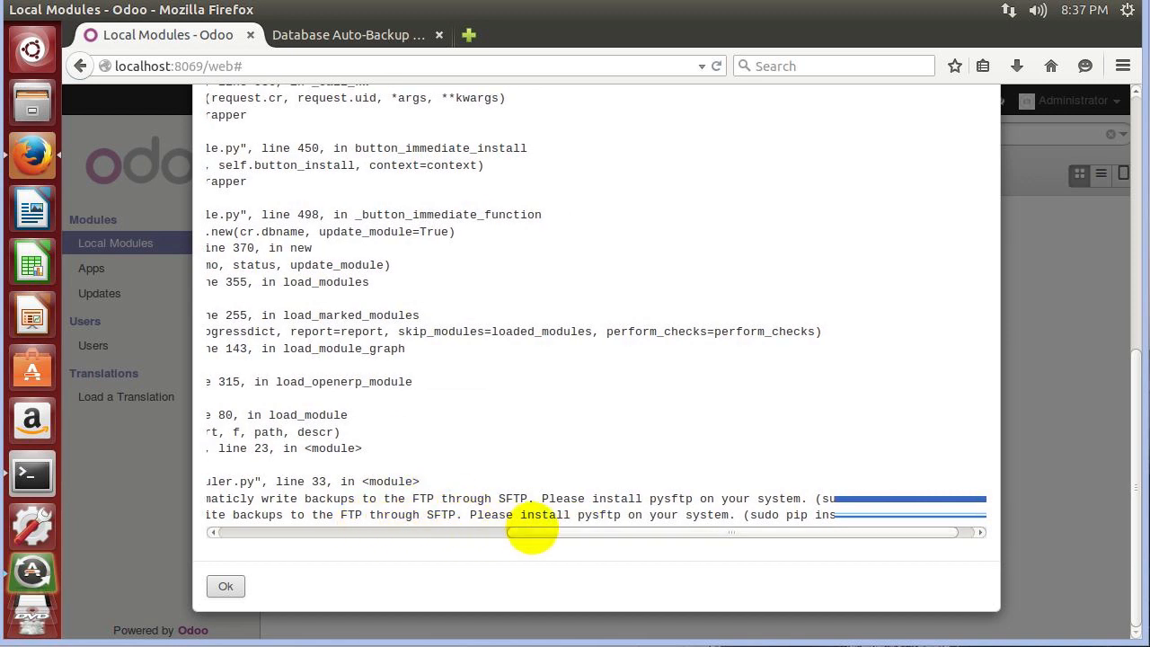
{"action": "left_click_drag", "start_coordinate": [526, 533], "coordinate": [543, 534]}
{"action": "left_click", "coordinate": [774, 506]}
{"action": "left_click_drag", "start_coordinate": [774, 506], "coordinate": [872, 512]}
{"action": "left_click", "coordinate": [847, 515]}
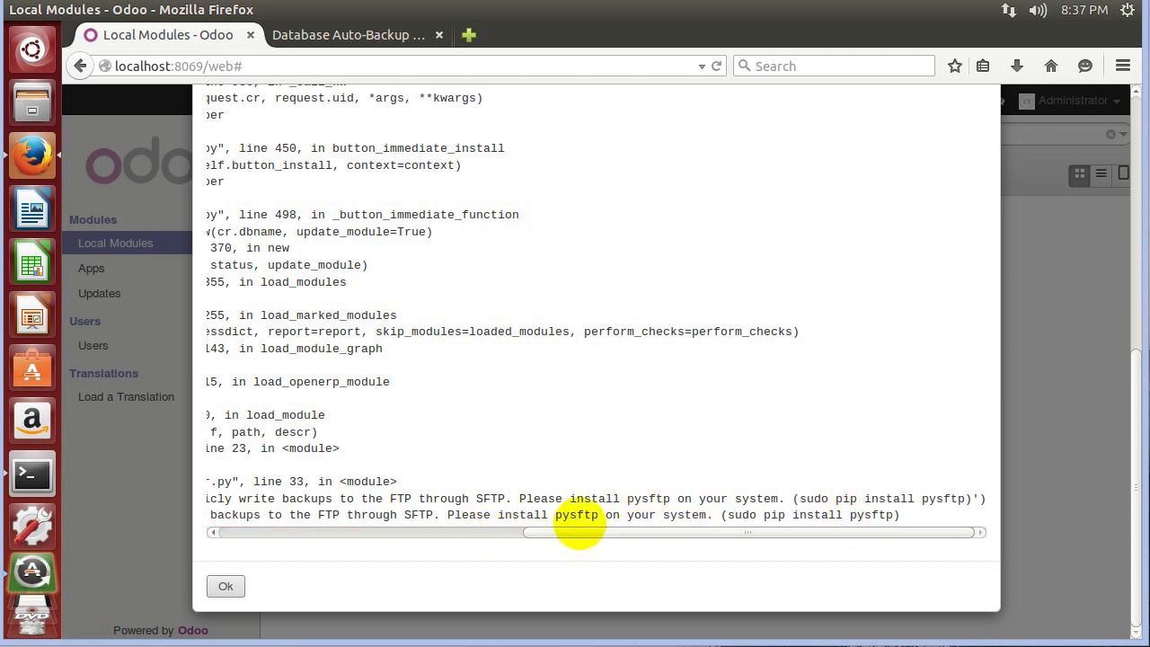
{"action": "mouse_move", "coordinate": [730, 514]}
{"action": "left_mouse_down"}
{"action": "mouse_move", "coordinate": [898, 517]}
{"action": "mouse_move", "coordinate": [728, 515]}
{"action": "mouse_move", "coordinate": [732, 500]}
{"action": "mouse_move", "coordinate": [726, 515]}
{"action": "left_mouse_up"}
{"action": "key", "text": "ctrl+c"}
{"action": "left_click", "coordinate": [889, 514]}
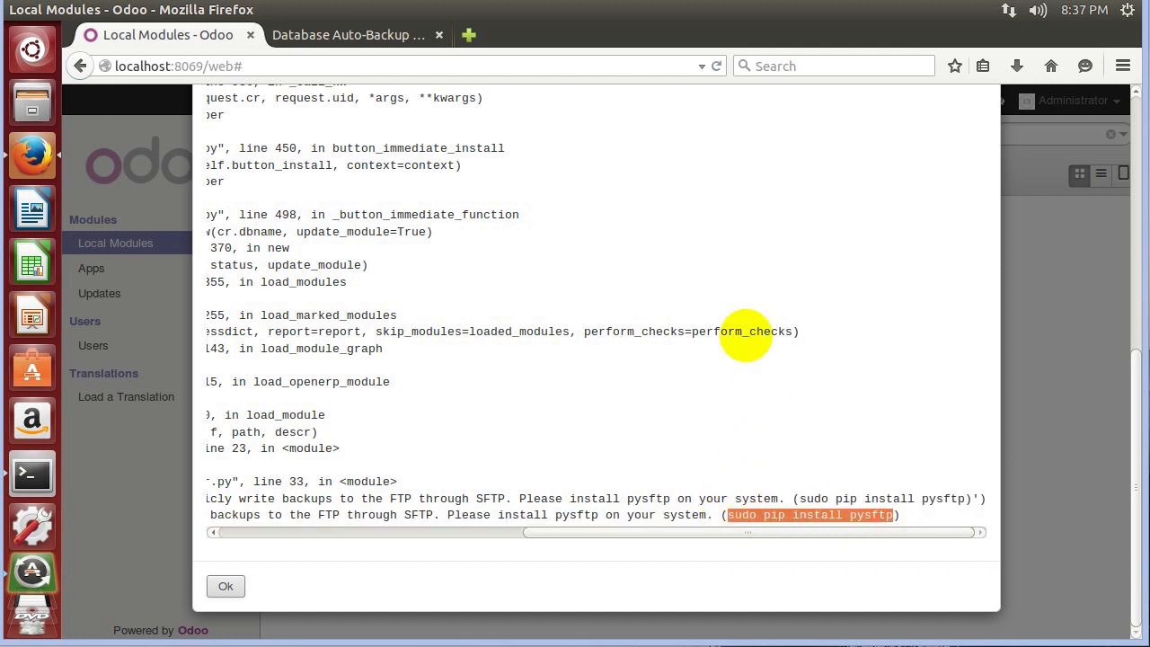
{"action": "left_click", "coordinate": [225, 586]}
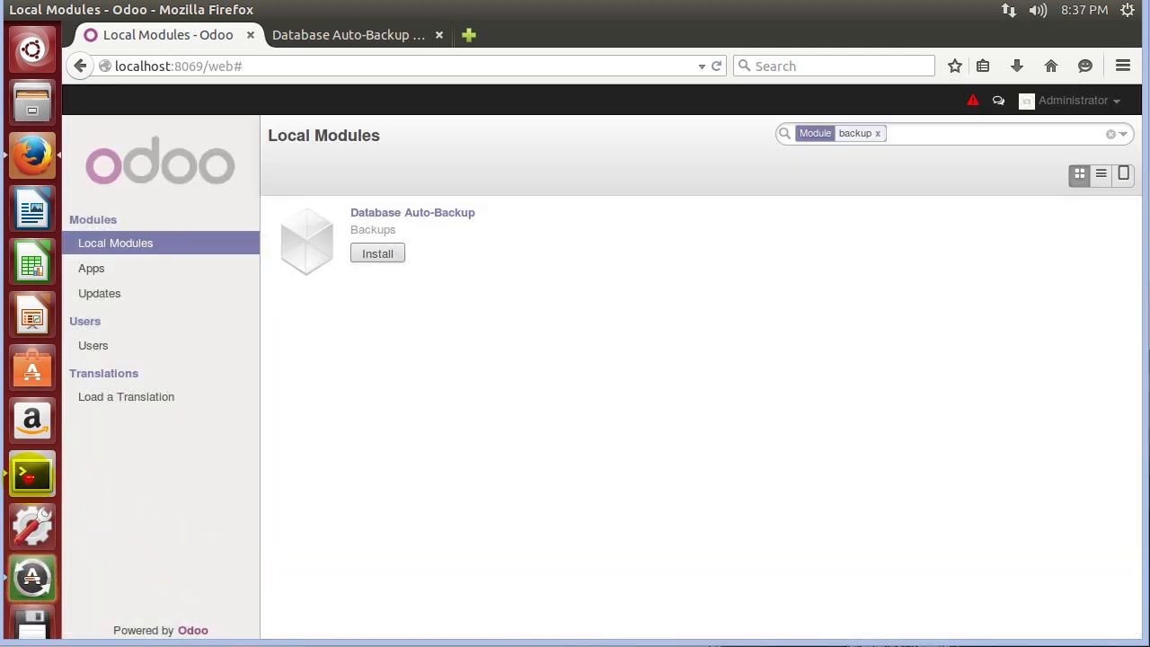
Open a second terminal window alongside the Odoo server log terminal.
{"action": "left_click", "coordinate": [31, 474]}
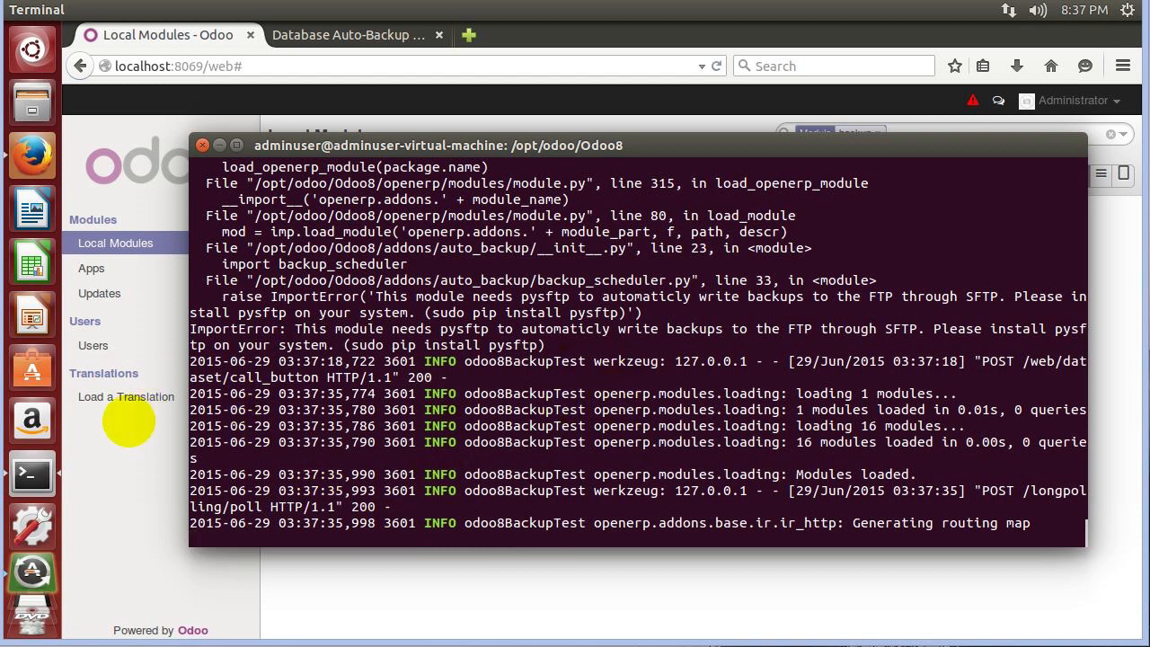
{"action": "right_click", "coordinate": [32, 474]}
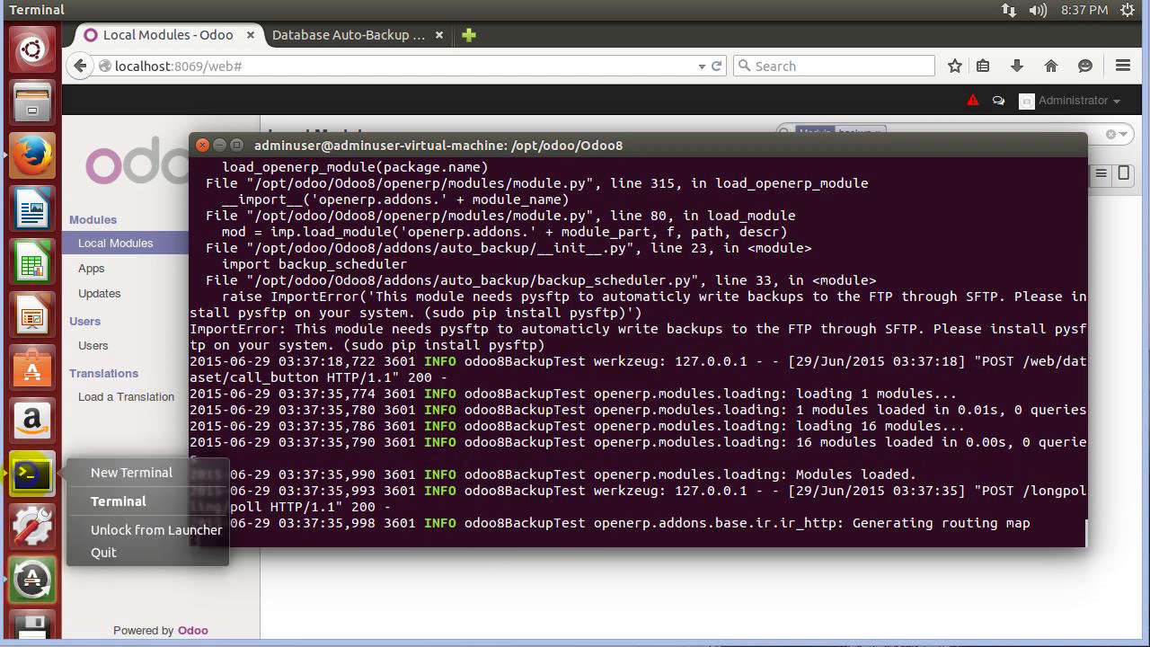
{"action": "left_click", "coordinate": [126, 473]}
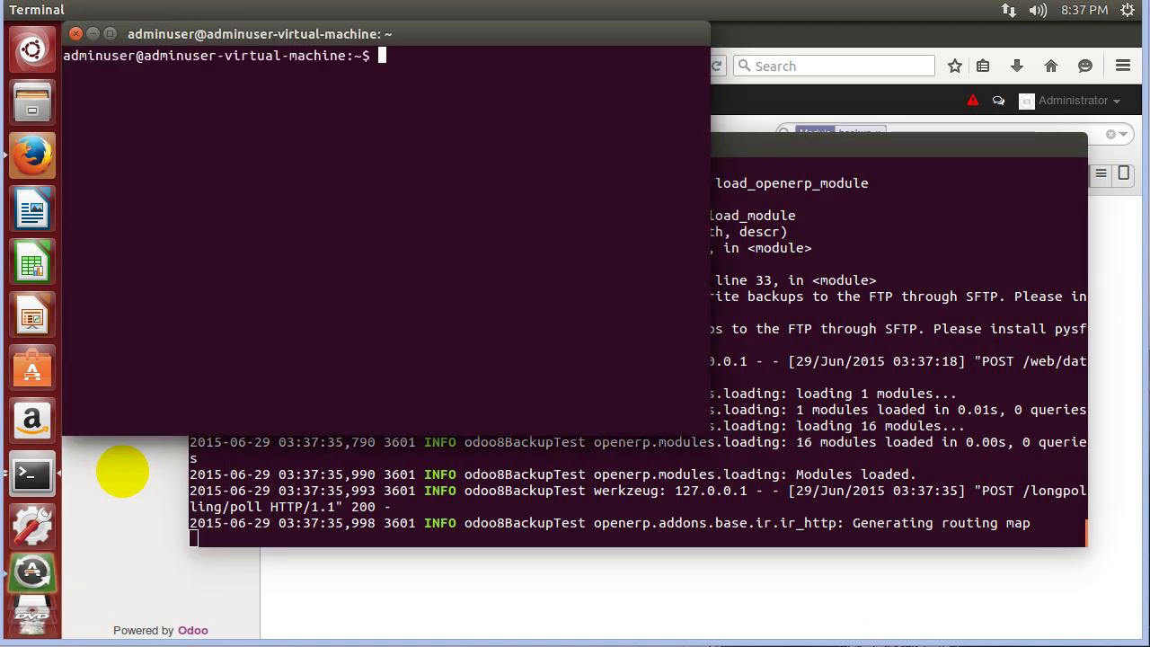
{"action": "left_click_drag", "start_coordinate": [250, 33], "coordinate": [508, 309]}
{"action": "left_click_drag", "start_coordinate": [567, 289], "coordinate": [495, 289]}
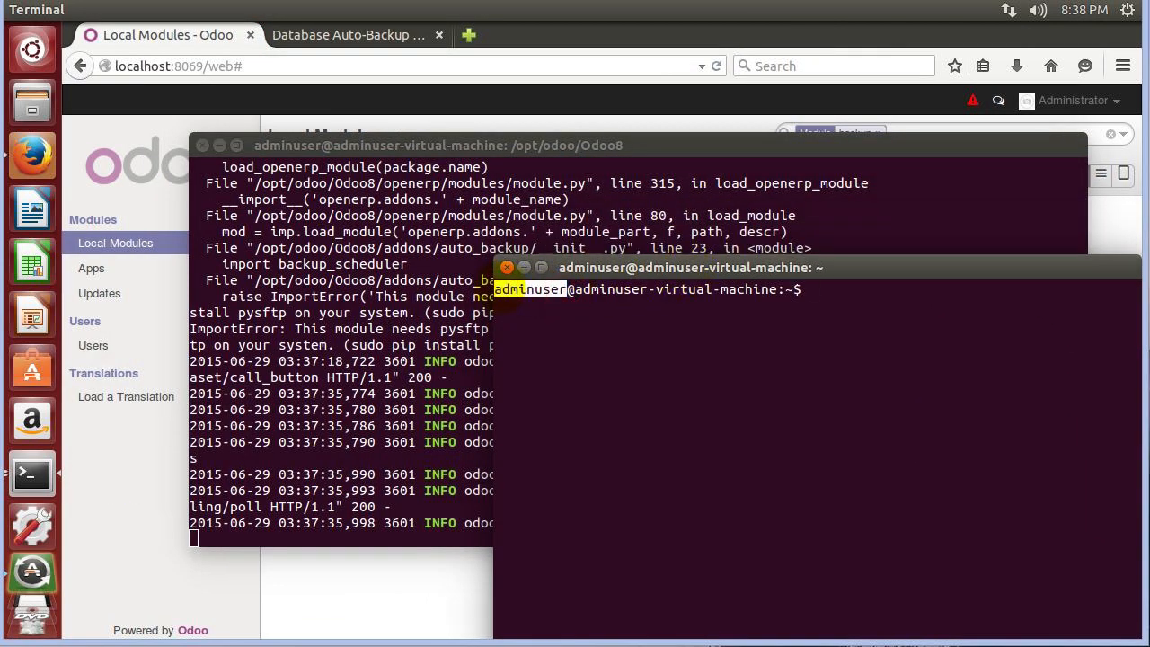
{"action": "left_click_drag", "start_coordinate": [584, 267], "coordinate": [402, 253]}
{"action": "left_click", "coordinate": [239, 367]}
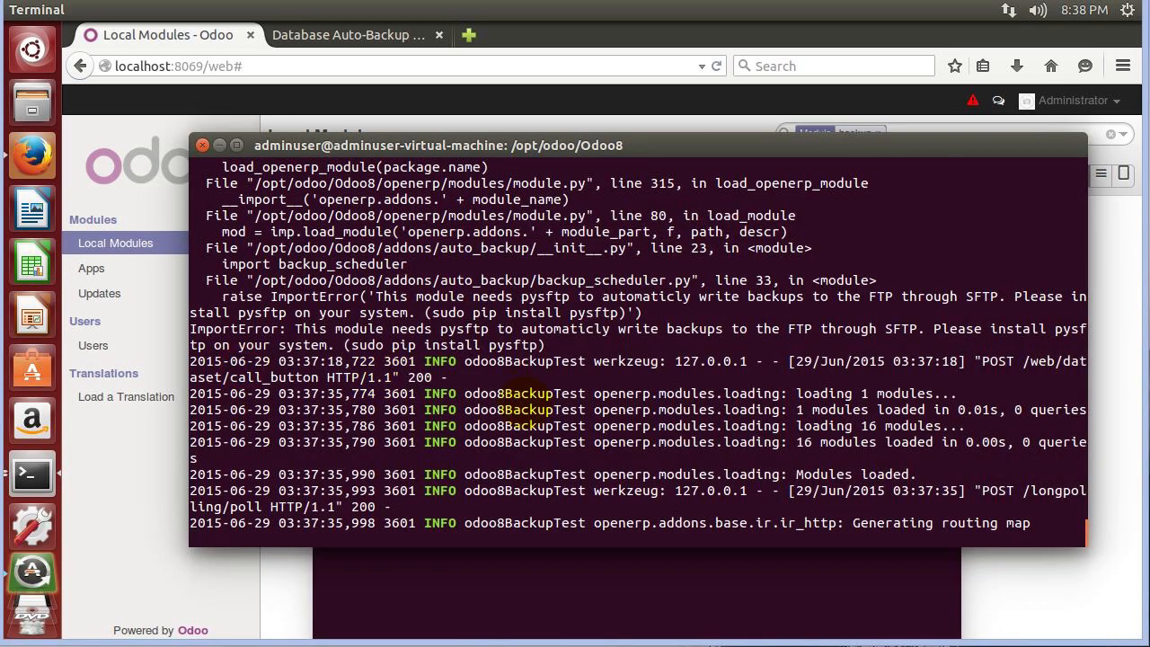
{"action": "scroll", "coordinate": [492, 492], "scroll_direction": "up", "scroll_amount": 15}
{"action": "scroll", "coordinate": [305, 329], "scroll_direction": "down", "scroll_amount": 2}
{"action": "scroll", "coordinate": [306, 328], "scroll_direction": "down", "scroll_amount": 12}
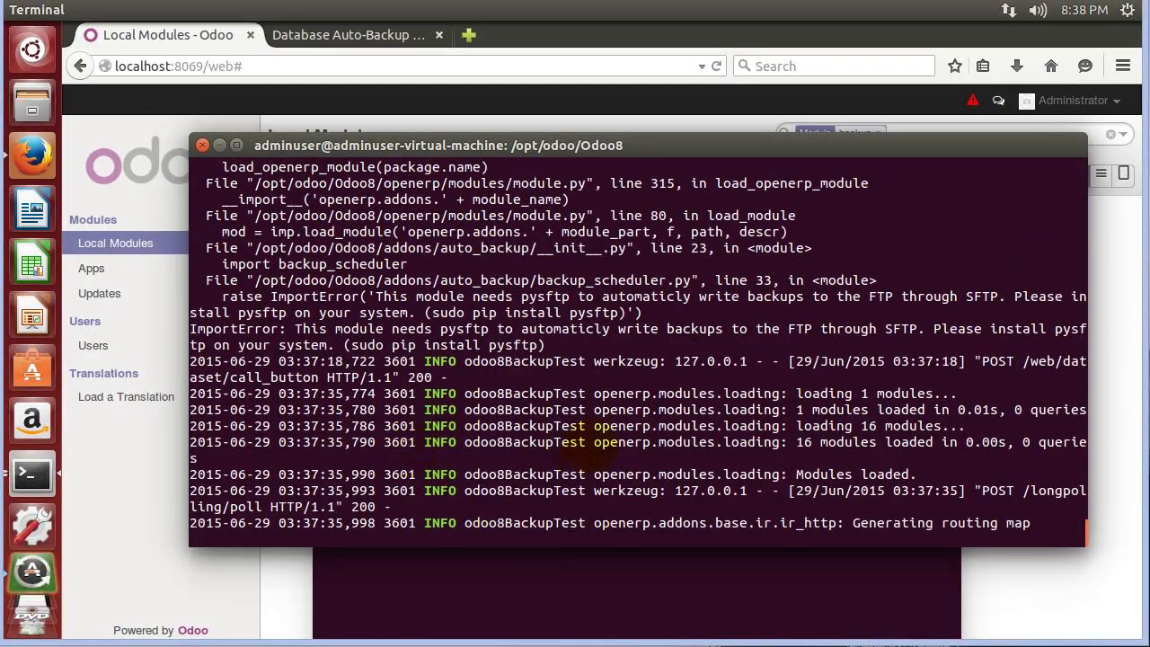
{"action": "left_click", "coordinate": [500, 575]}
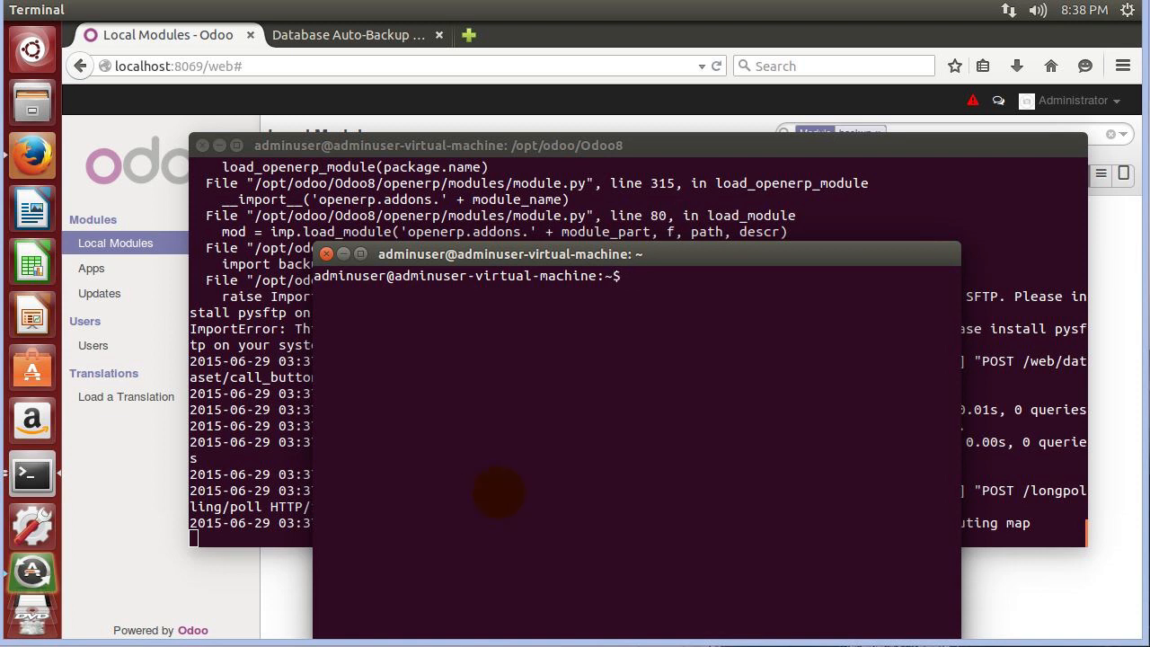
Run the pasted 'sudo pip install pysftp' command and enter the account password.
{"action": "right_click", "coordinate": [697, 280]}
{"action": "left_click", "coordinate": [738, 393]}
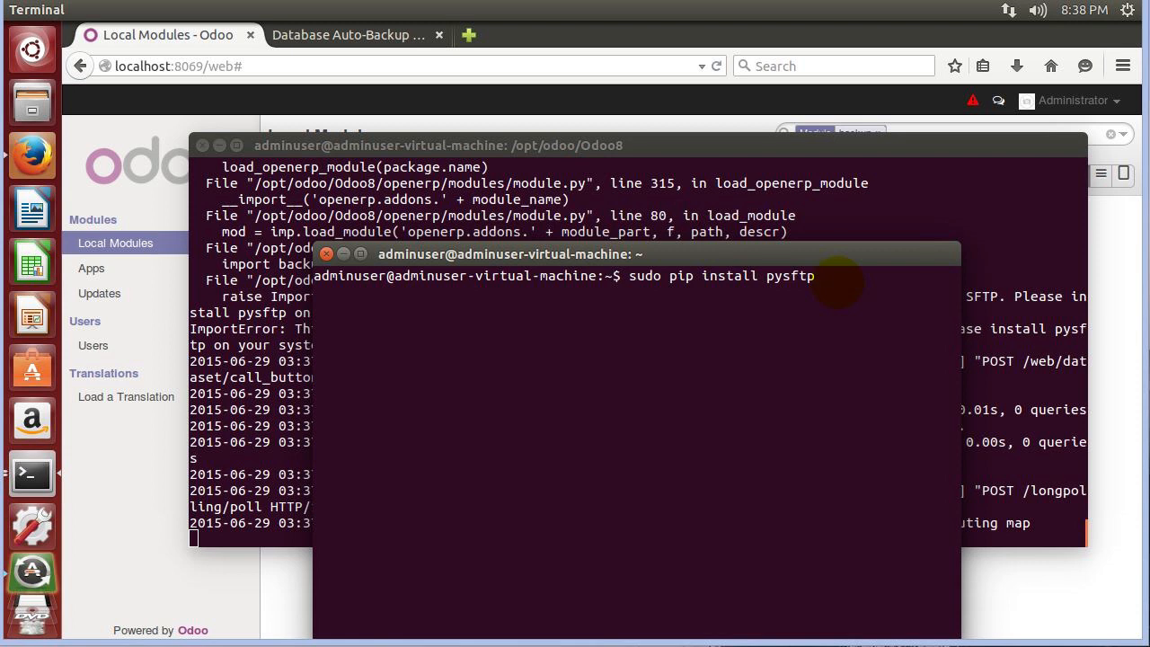
{"action": "key", "text": "Return"}
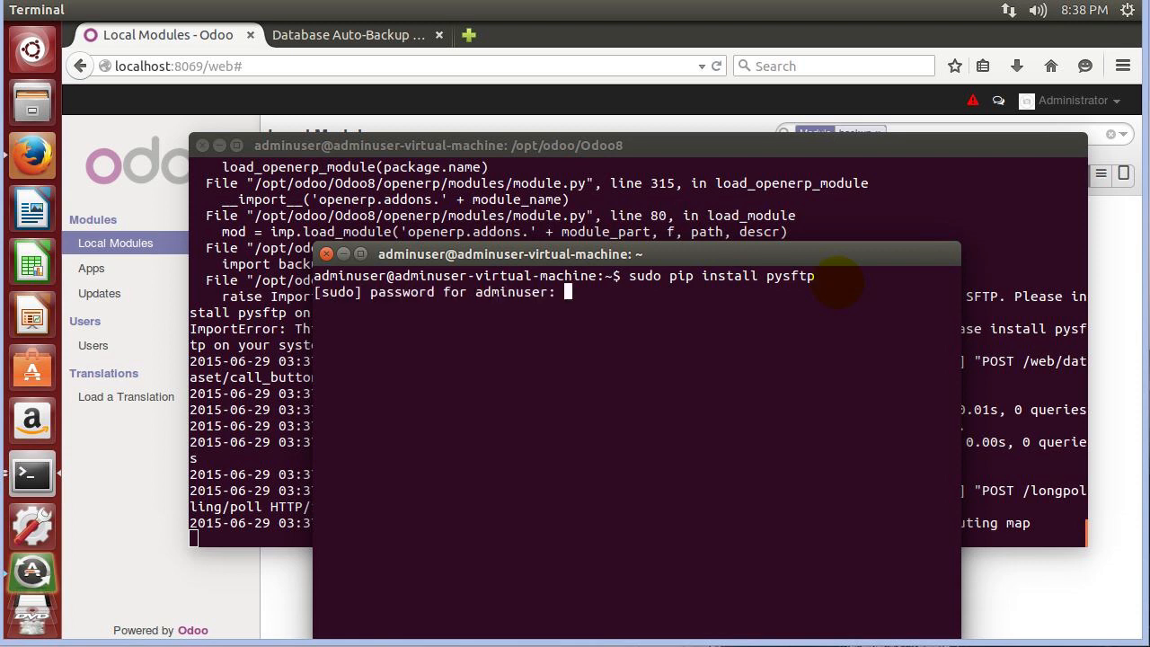
{"action": "key", "text": "Return"}
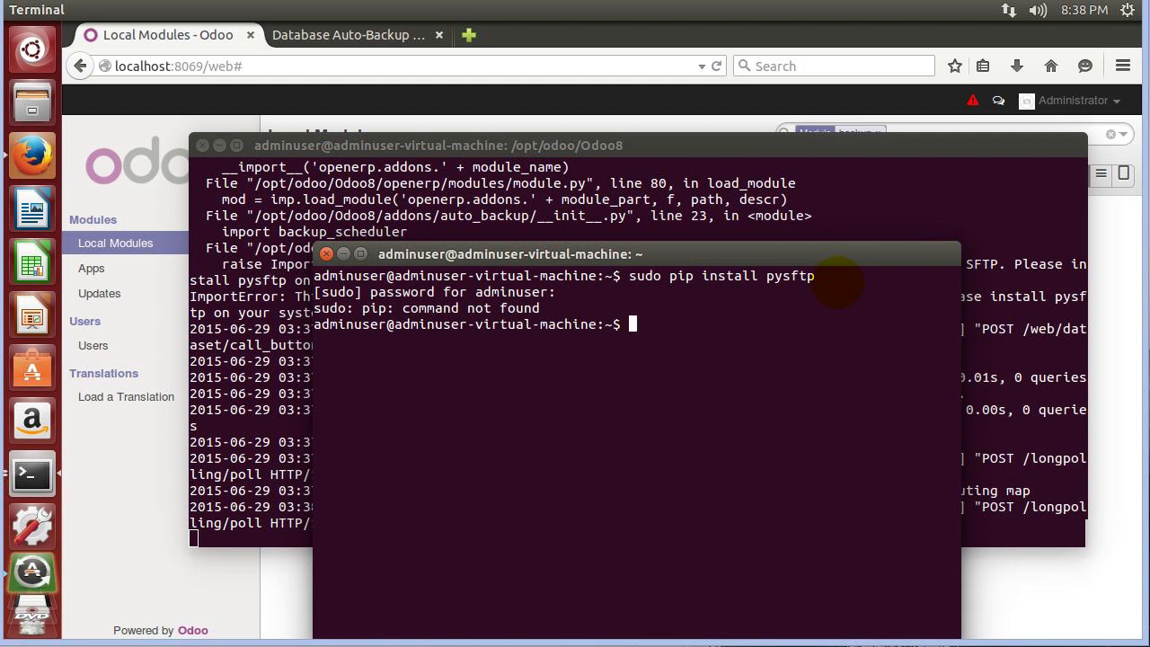
Try installing pip with 'sudo apt-get install pip' and 'sudo easy-install pip'.
{"action": "type", "text": "auto"}
{"action": "key", "text": "BackSpace"}
{"action": "key", "text": "BackSpace"}
{"action": "key", "text": "BackSpace"}
{"action": "key", "text": "BackSpace"}
{"action": "type", "text": "sudo apt-get "}
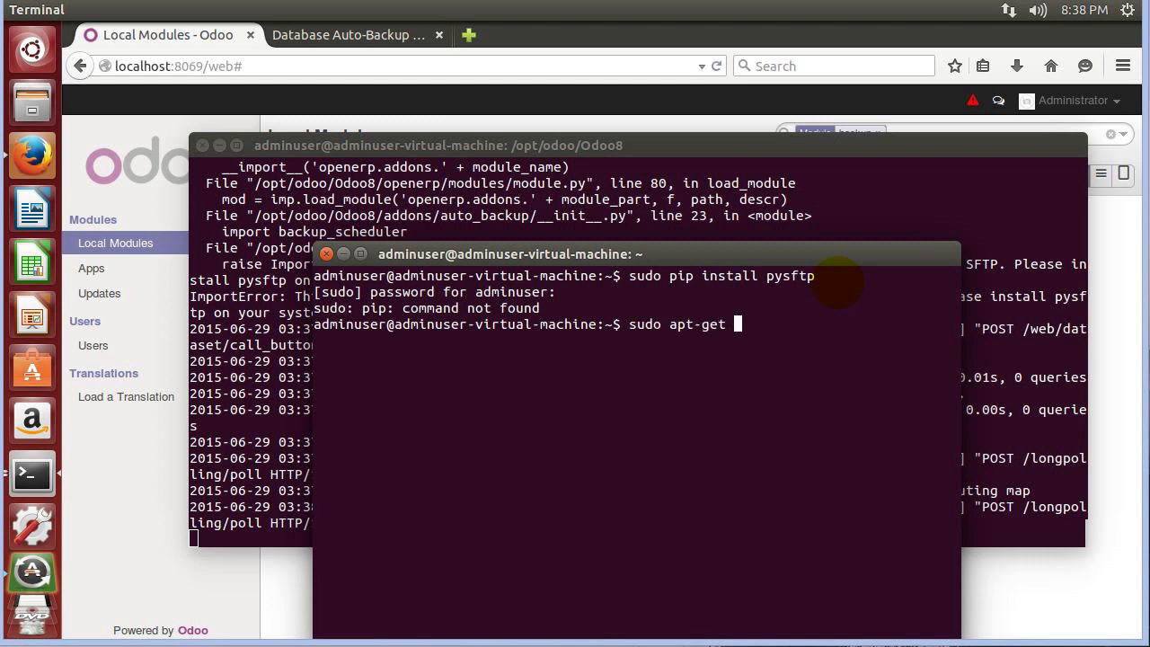
{"action": "type", "text": "install pip"}
{"action": "key", "text": "Return"}
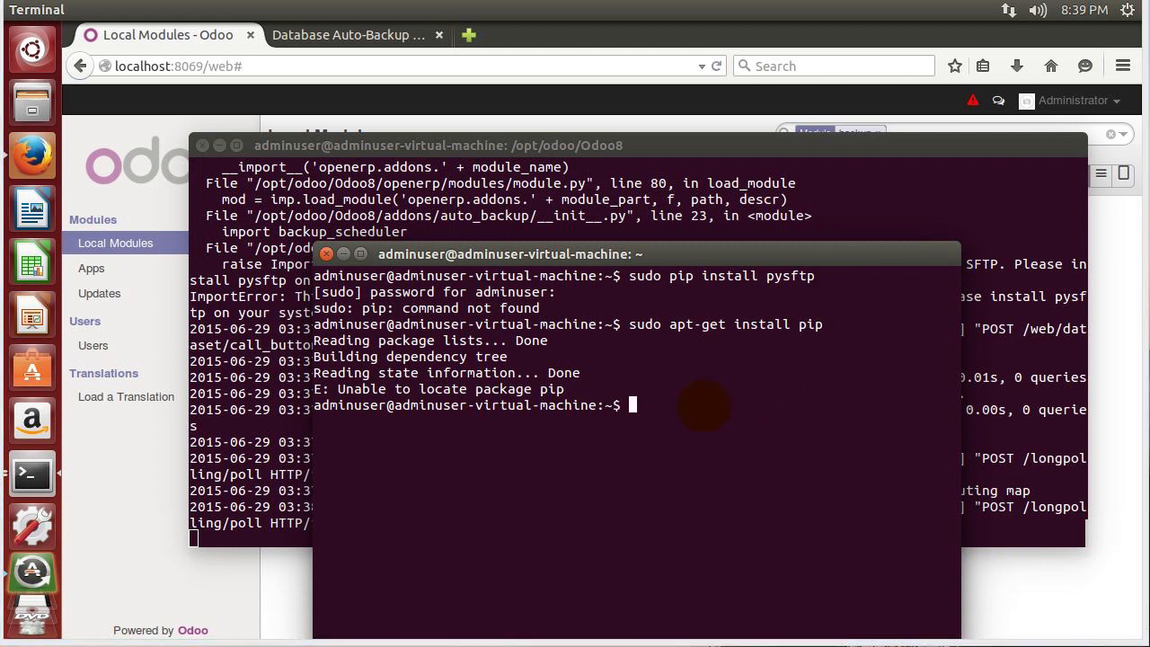
{"action": "type", "text": "sudo easy-in"}
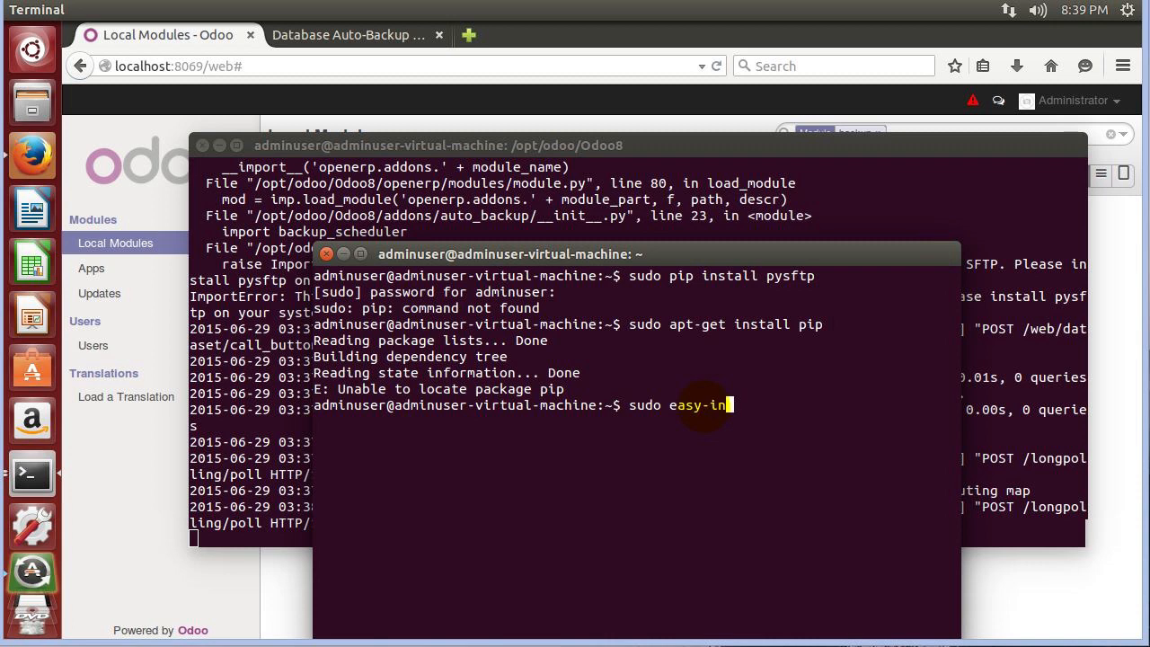
{"action": "type", "text": "stall pip"}
{"action": "key", "text": "Return"}
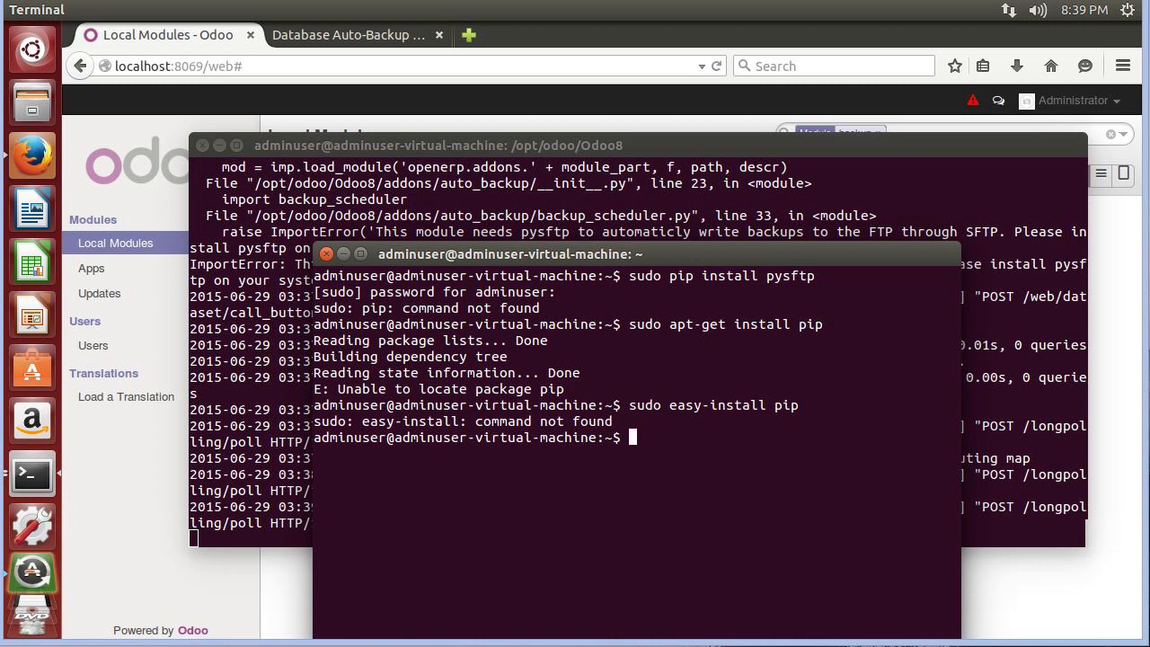
Try 'sudo easy_install pip', then enter 'sudo apt-get install python-pip'.
{"action": "left_click", "coordinate": [751, 514]}
{"action": "type", "text": "sudo easy_in"}
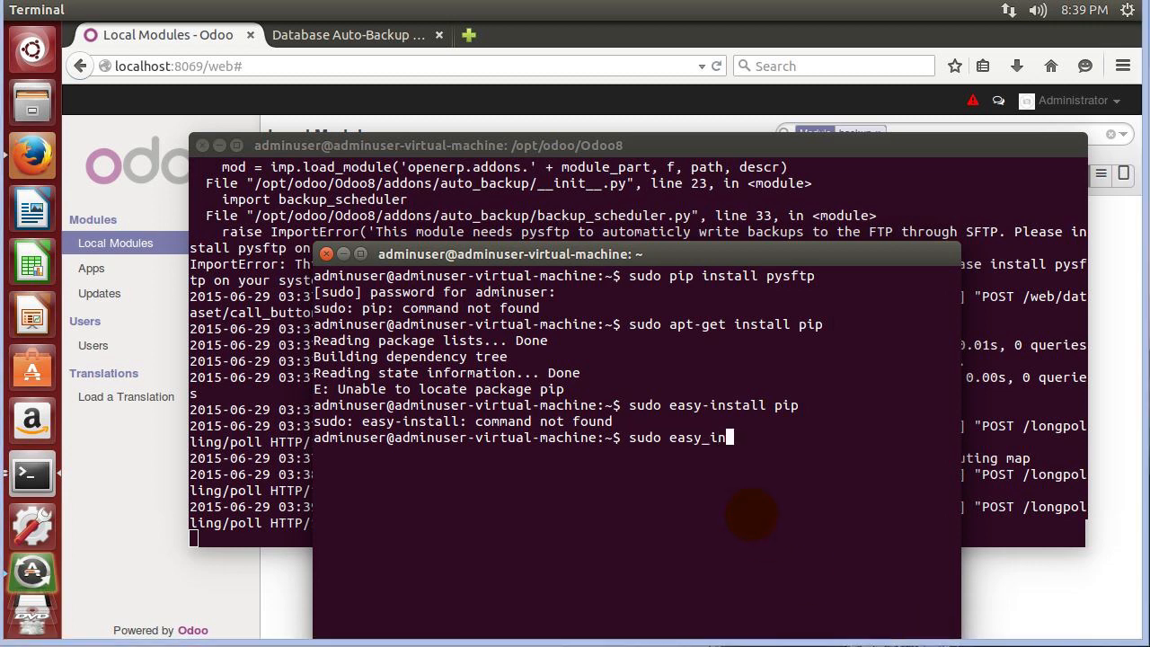
{"action": "type", "text": "stall pip"}
{"action": "key", "text": "Return"}
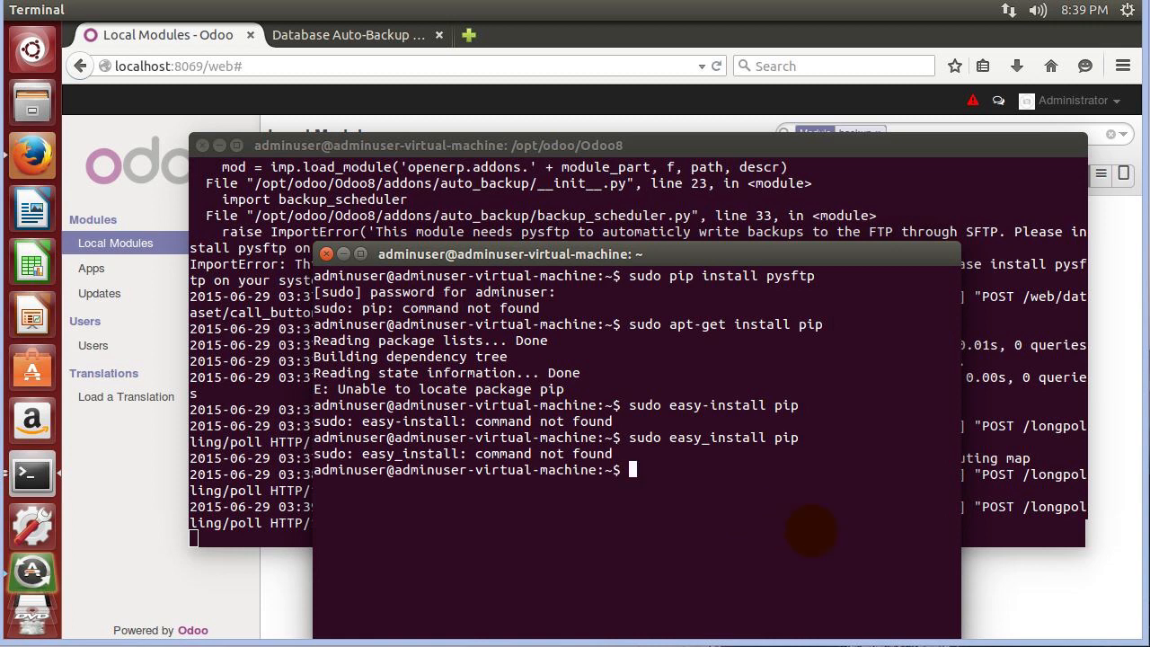
{"action": "left_click", "coordinate": [724, 510]}
{"action": "type", "text": "sudo "}
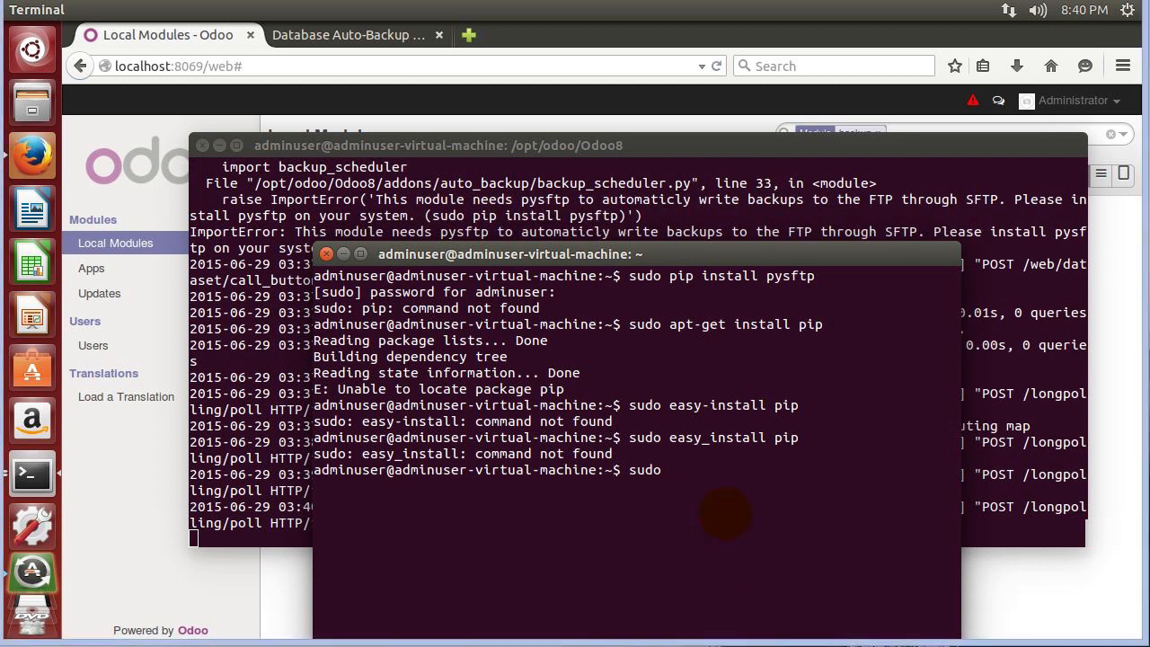
{"action": "type", "text": "apt-get install"}
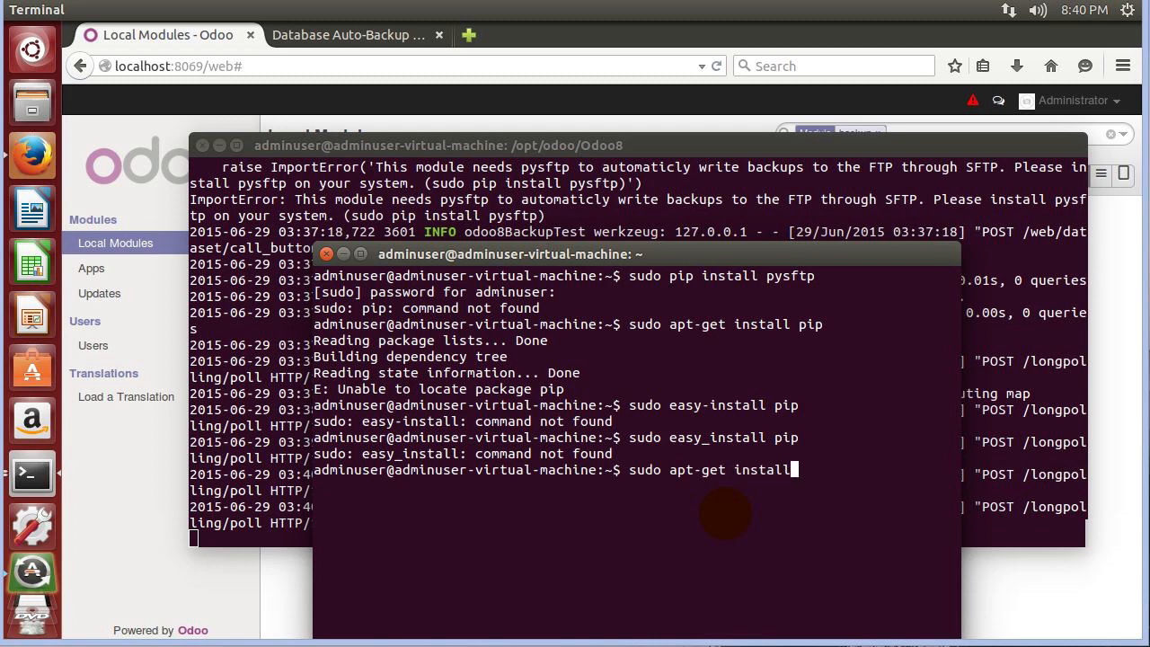
{"action": "type", "text": " python-pip"}
Install the python-pip package, answering Y to continue.
{"action": "key", "text": "Return"}
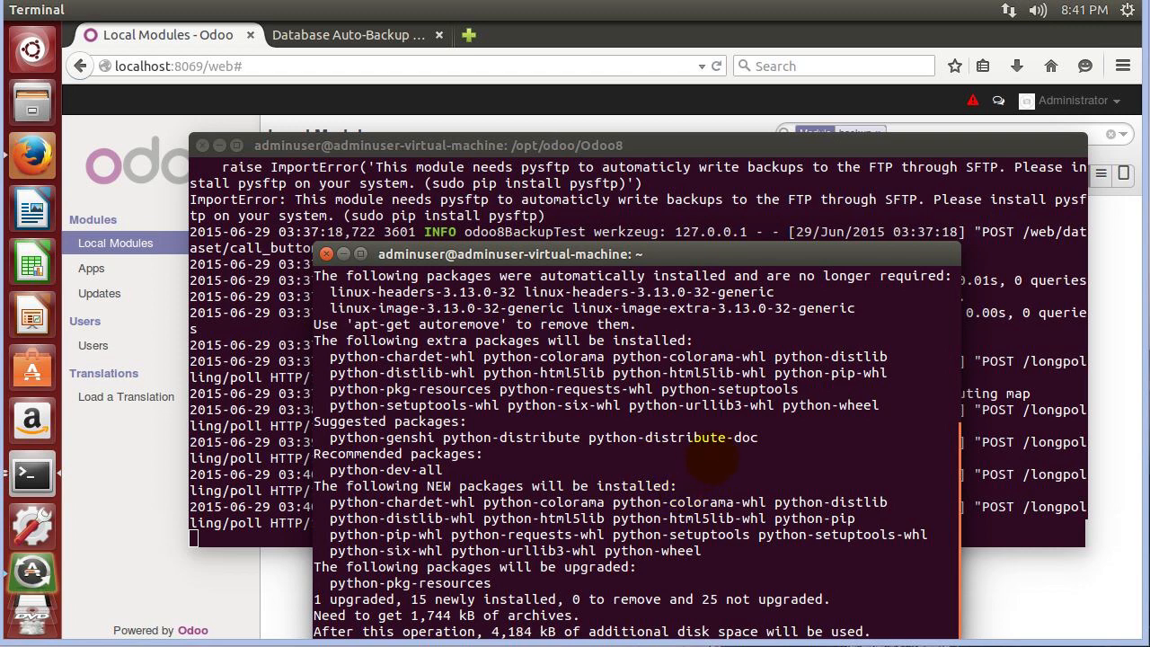
{"action": "left_click_drag", "start_coordinate": [770, 255], "coordinate": [741, 163]}
{"action": "type", "text": "Y"}
{"action": "key", "text": "Return"}
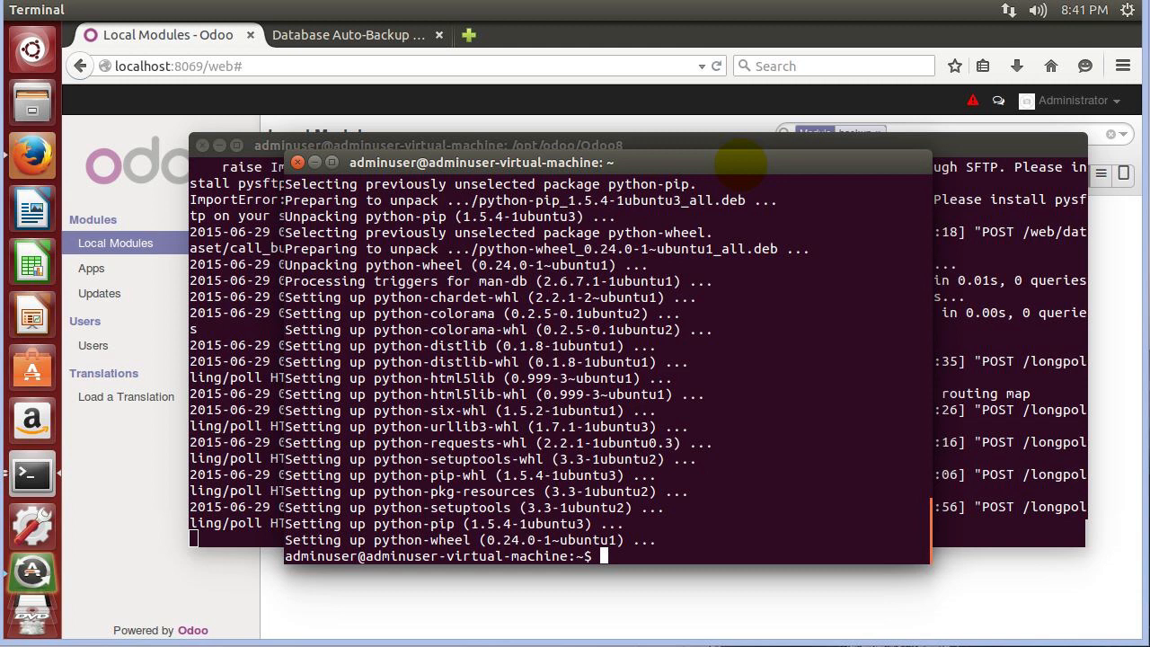
Rerun 'sudo pip install pysftp' from history to install pysftp, paramiko and ecdsa.
{"action": "key", "text": "Up"}
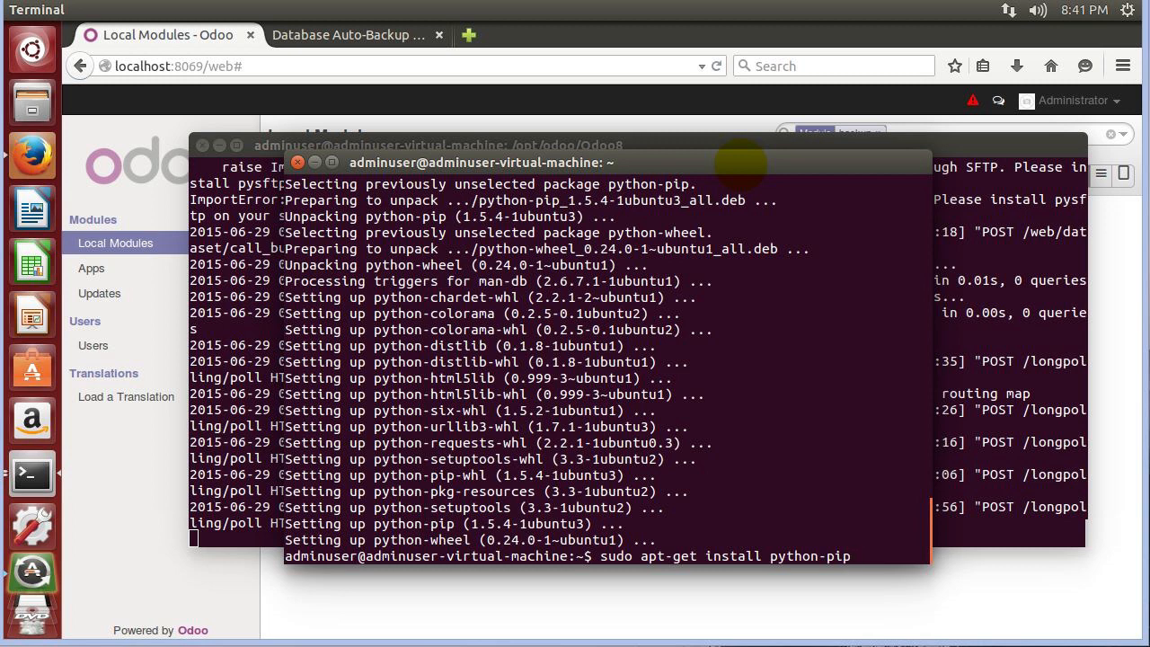
{"action": "key", "text": "Up"}
{"action": "key", "text": "Up"}
{"action": "key", "text": "Up"}
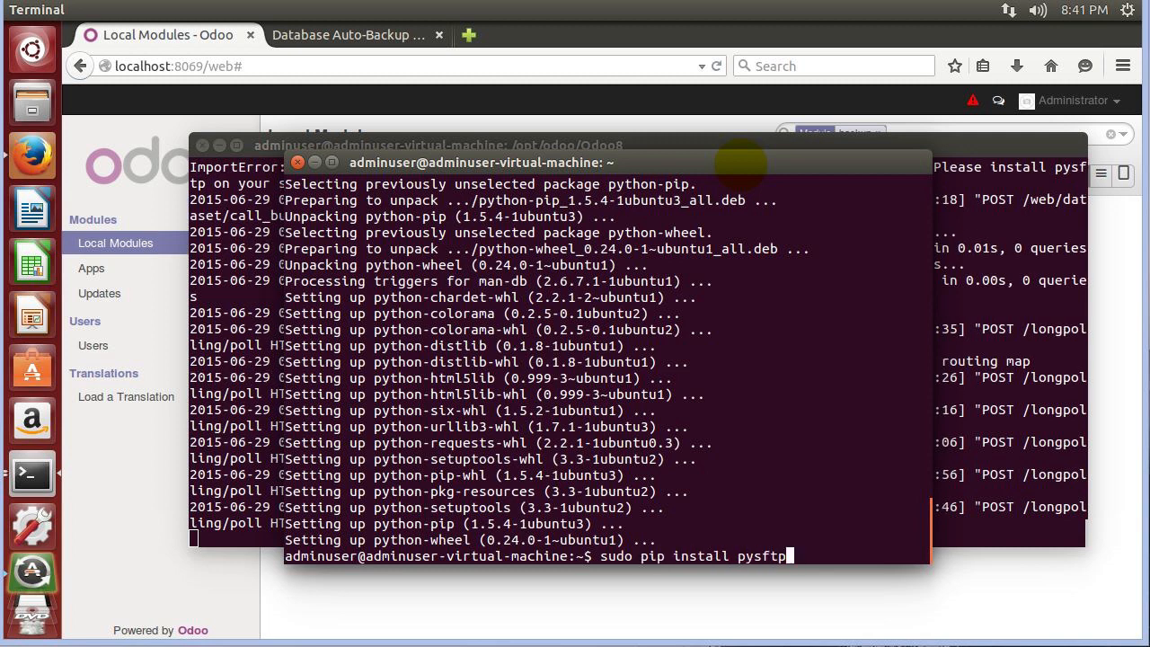
{"action": "key", "text": "Return"}
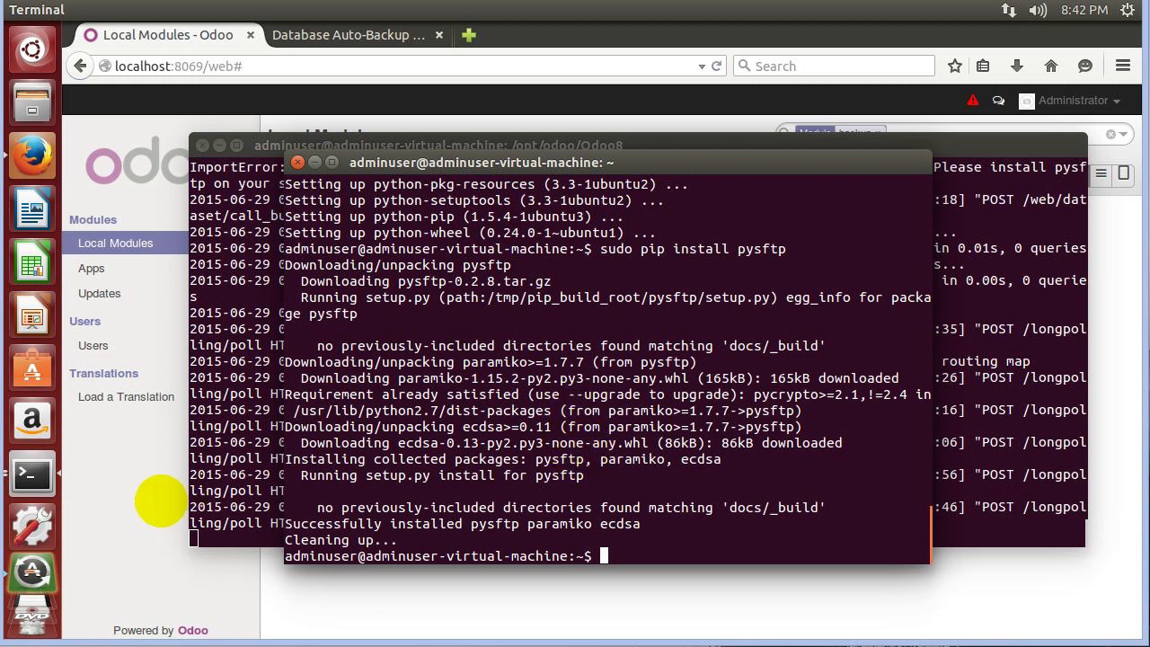
Install the Database Auto-Backup module and open Configuration > Configure Backup.
{"action": "left_click", "coordinate": [159, 498]}
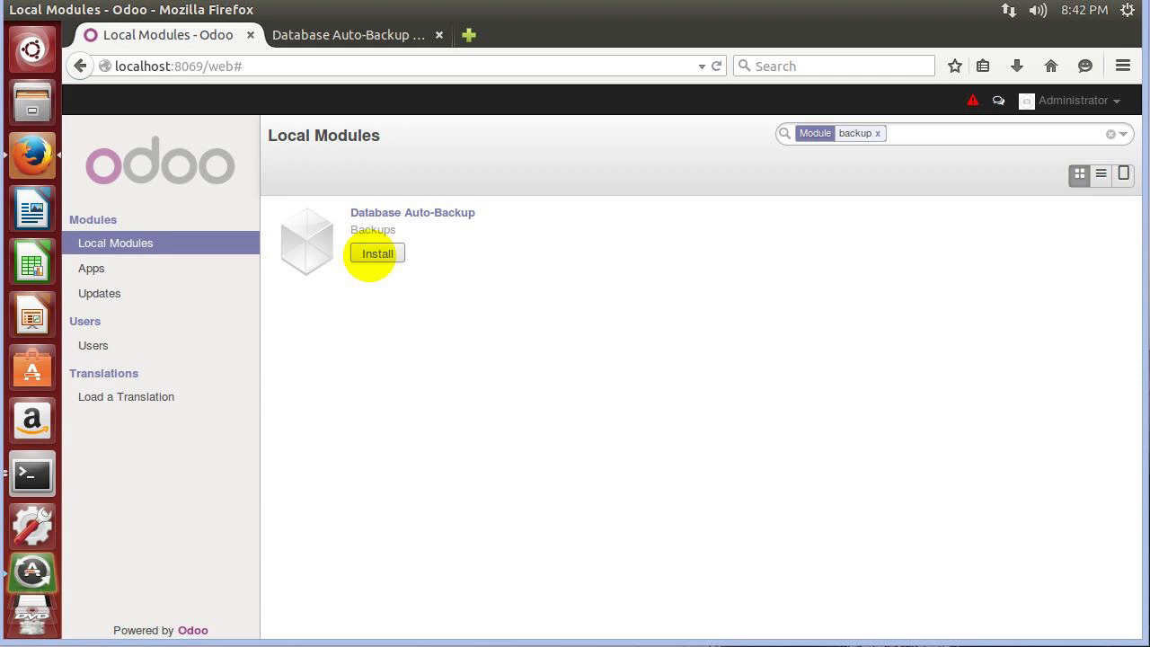
{"action": "left_click", "coordinate": [370, 255]}
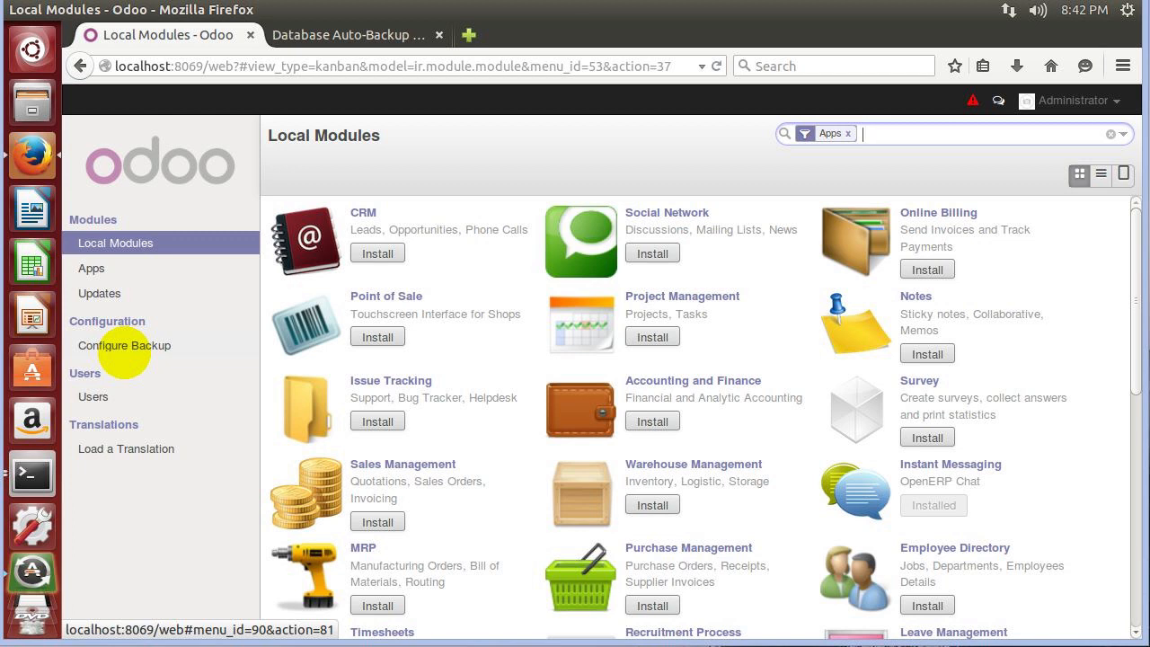
{"action": "left_click", "coordinate": [124, 348]}
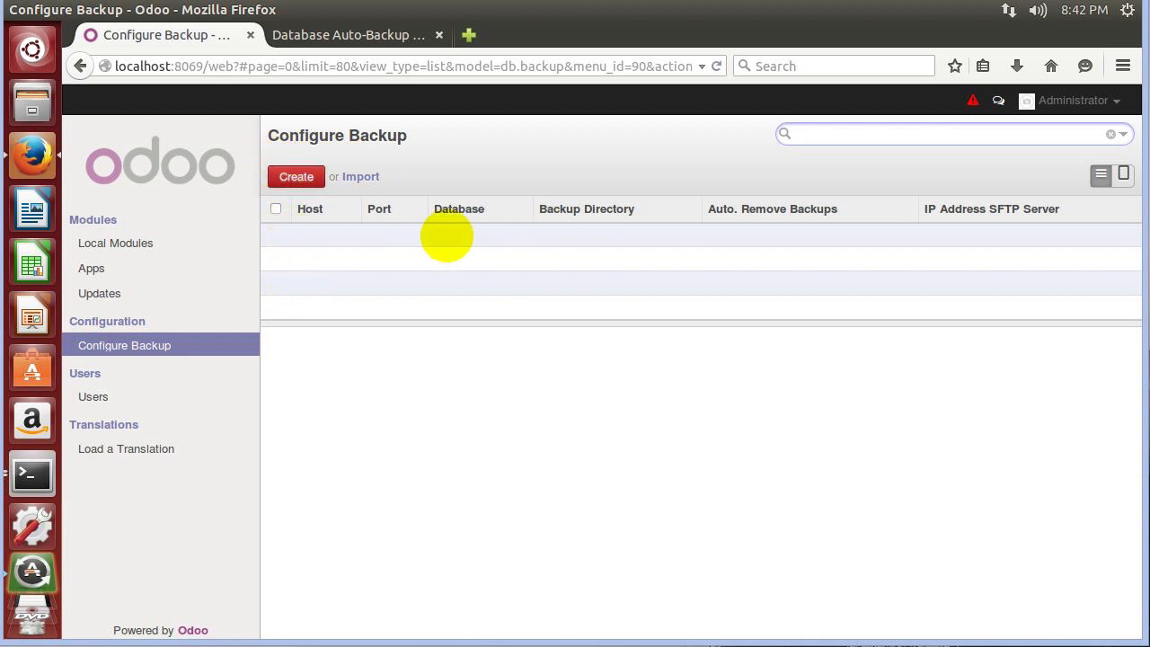
Create a new backup configuration, checking database odoo8BackupTest and port 8069.
{"action": "left_click", "coordinate": [296, 176]}
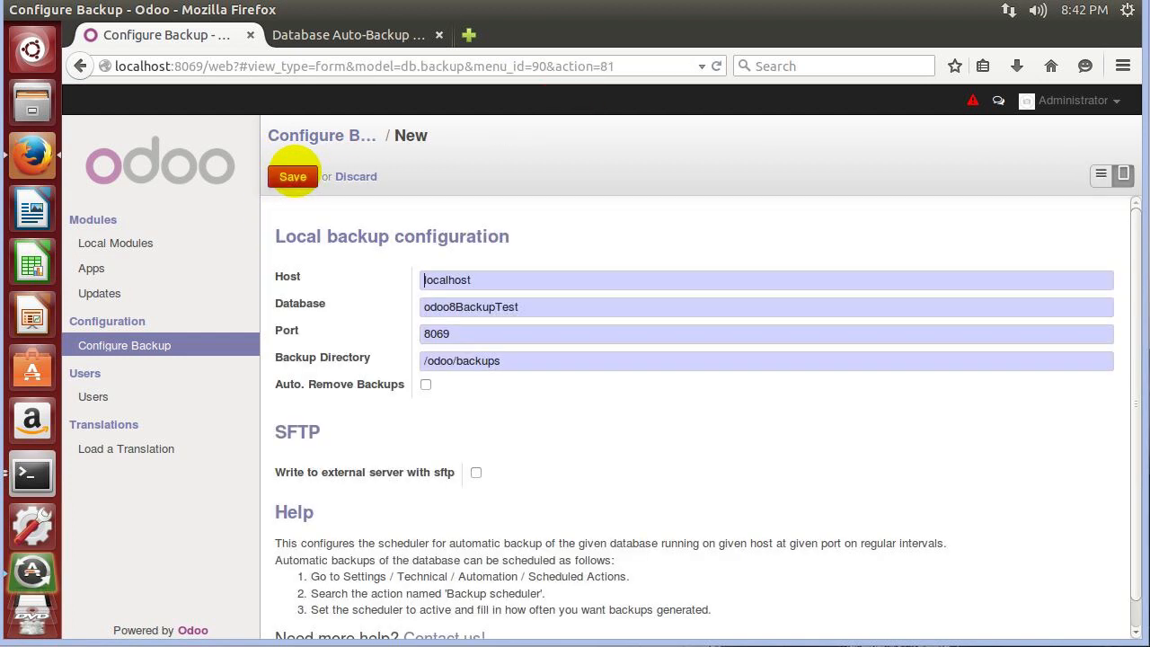
{"action": "left_click_drag", "start_coordinate": [536, 306], "coordinate": [423, 298]}
{"action": "left_click", "coordinate": [539, 306]}
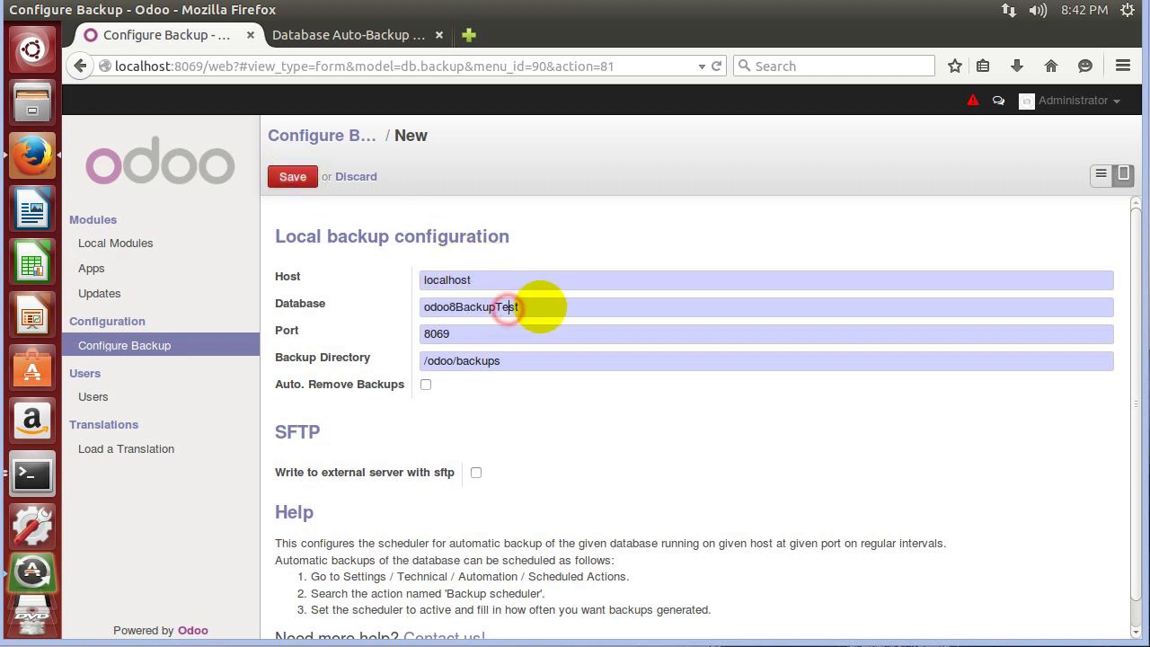
{"action": "left_click_drag", "start_coordinate": [539, 306], "coordinate": [398, 293]}
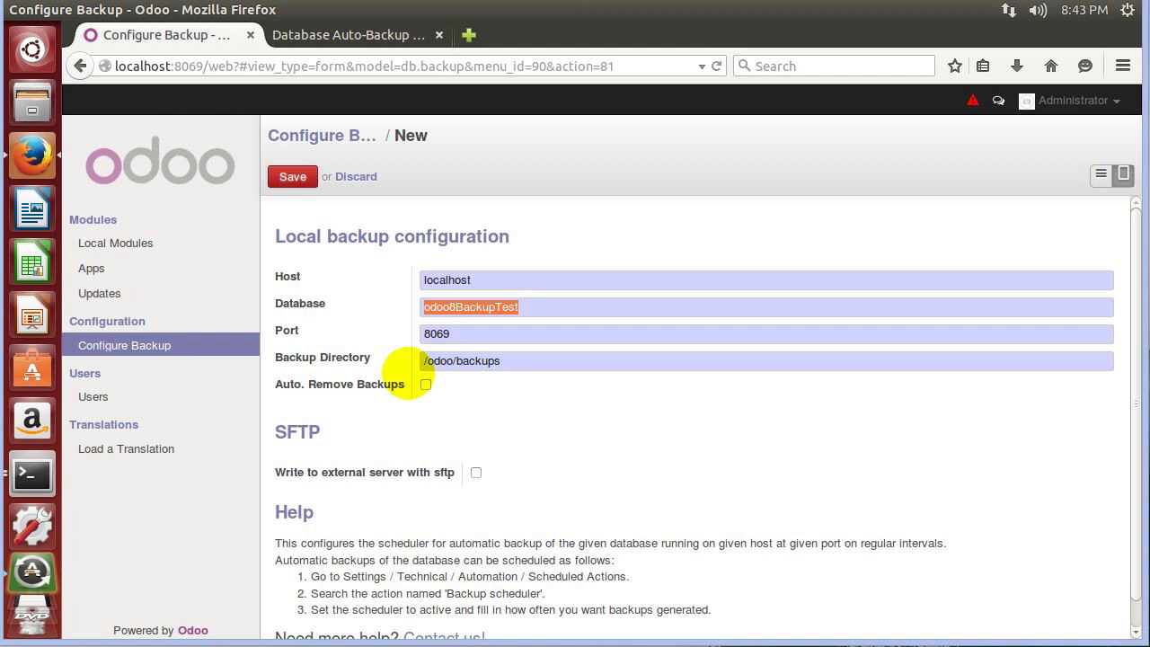
{"action": "scroll", "coordinate": [461, 279], "scroll_direction": "down", "scroll_amount": 1}
{"action": "scroll", "coordinate": [461, 291], "scroll_direction": "up", "scroll_amount": 1}
{"action": "left_click_drag", "start_coordinate": [477, 334], "coordinate": [418, 338]}
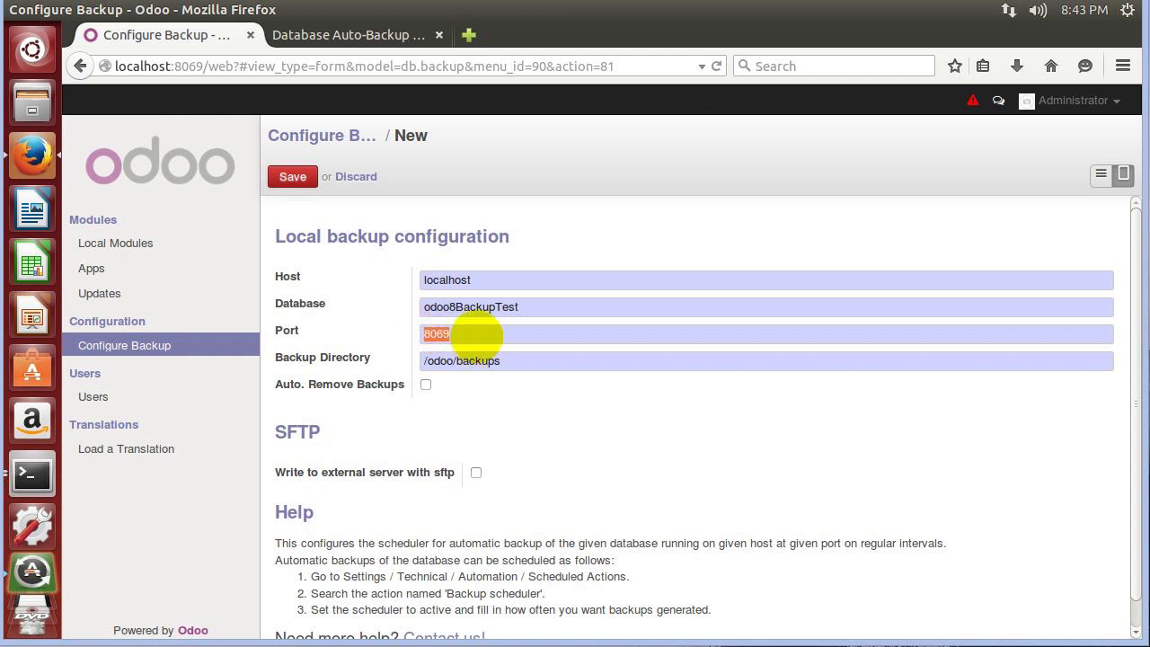
{"action": "left_click_drag", "start_coordinate": [526, 306], "coordinate": [423, 290]}
{"action": "left_click", "coordinate": [476, 292]}
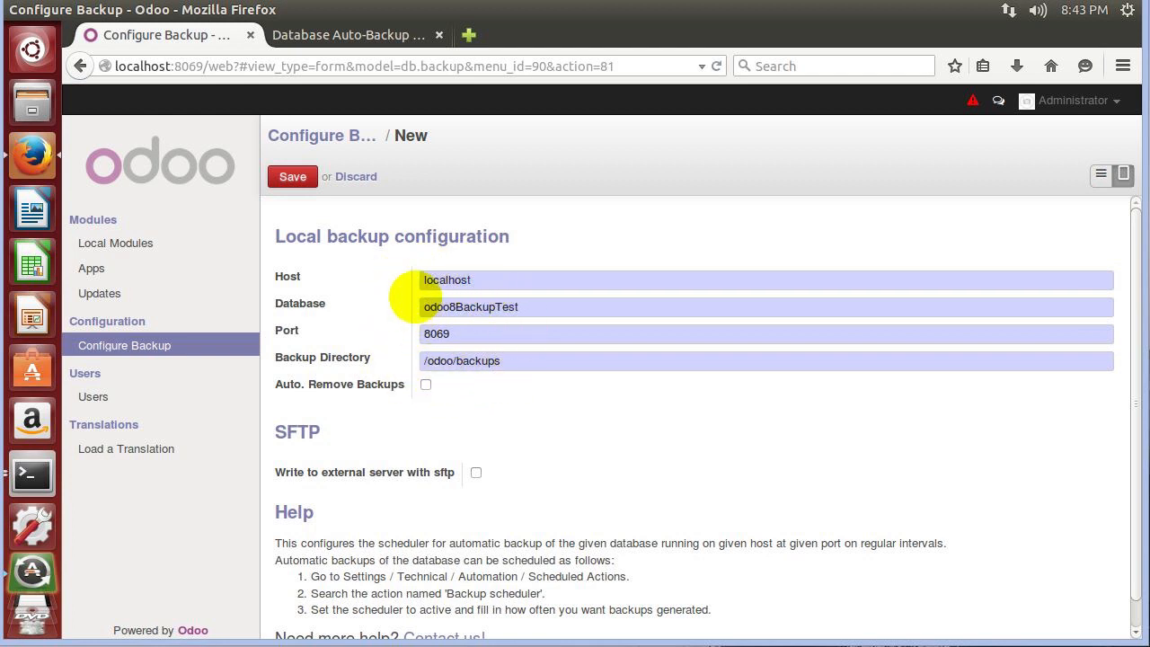
Confirm the backup directory /odoo/backups and save the configuration.
{"action": "scroll", "coordinate": [419, 393], "scroll_direction": "down", "scroll_amount": 1}
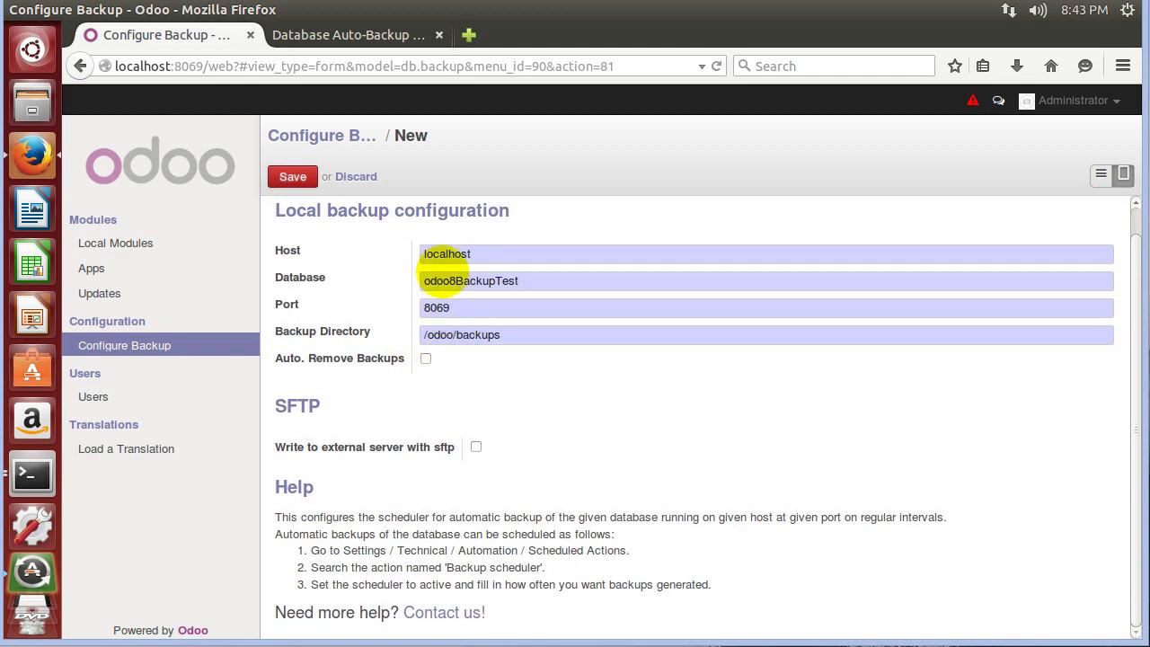
{"action": "left_click_drag", "start_coordinate": [513, 334], "coordinate": [423, 332]}
{"action": "double_click", "coordinate": [462, 334]}
{"action": "left_click", "coordinate": [506, 333]}
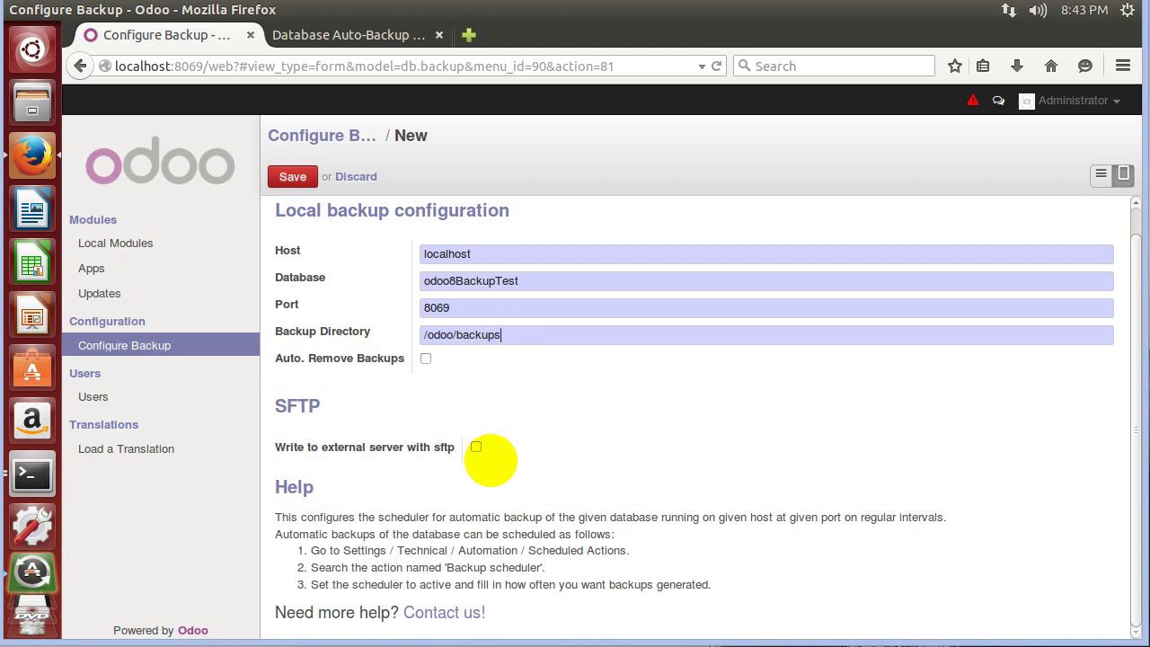
{"action": "mouse_move", "coordinate": [371, 447]}
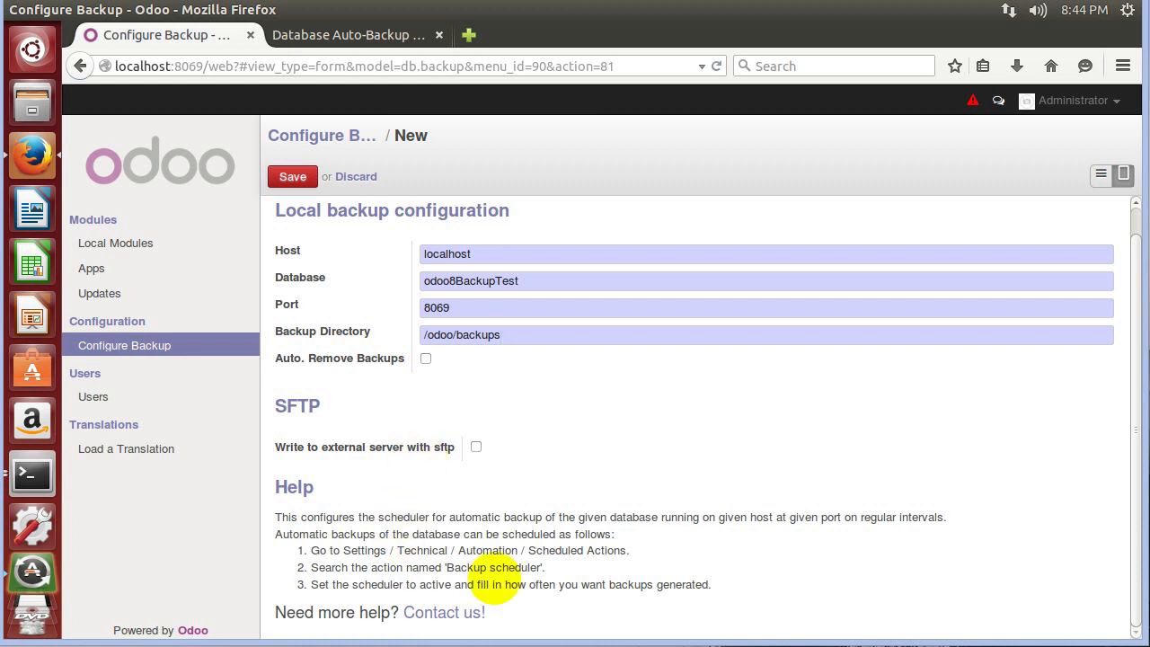
{"action": "left_click", "coordinate": [460, 341]}
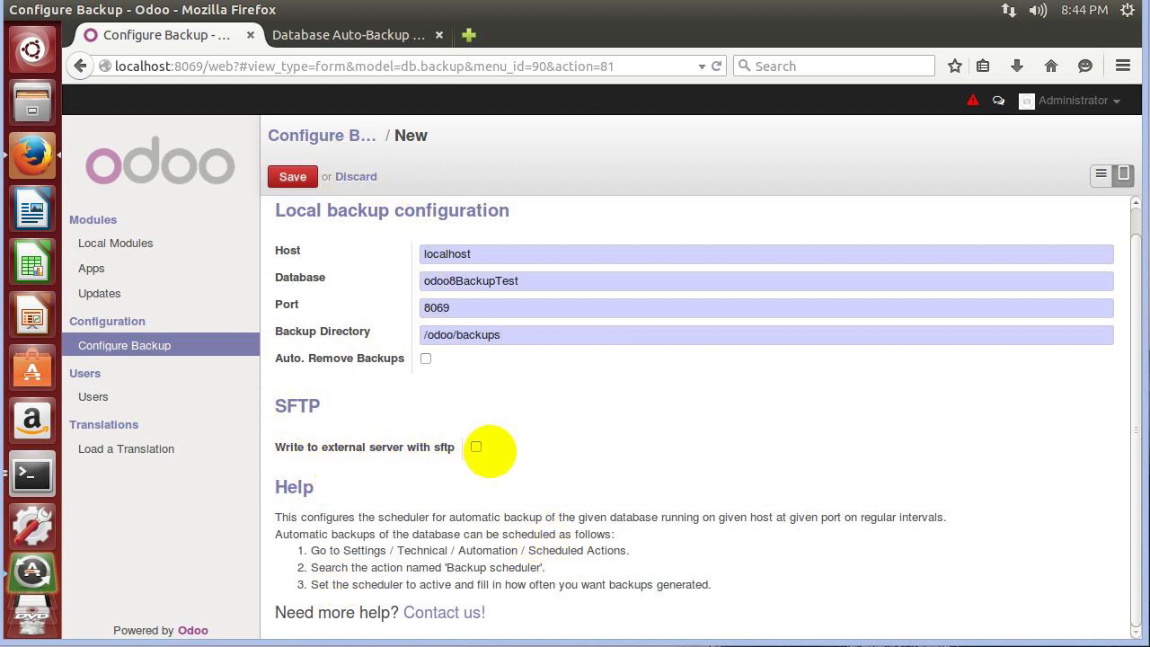
{"action": "left_click", "coordinate": [293, 176]}
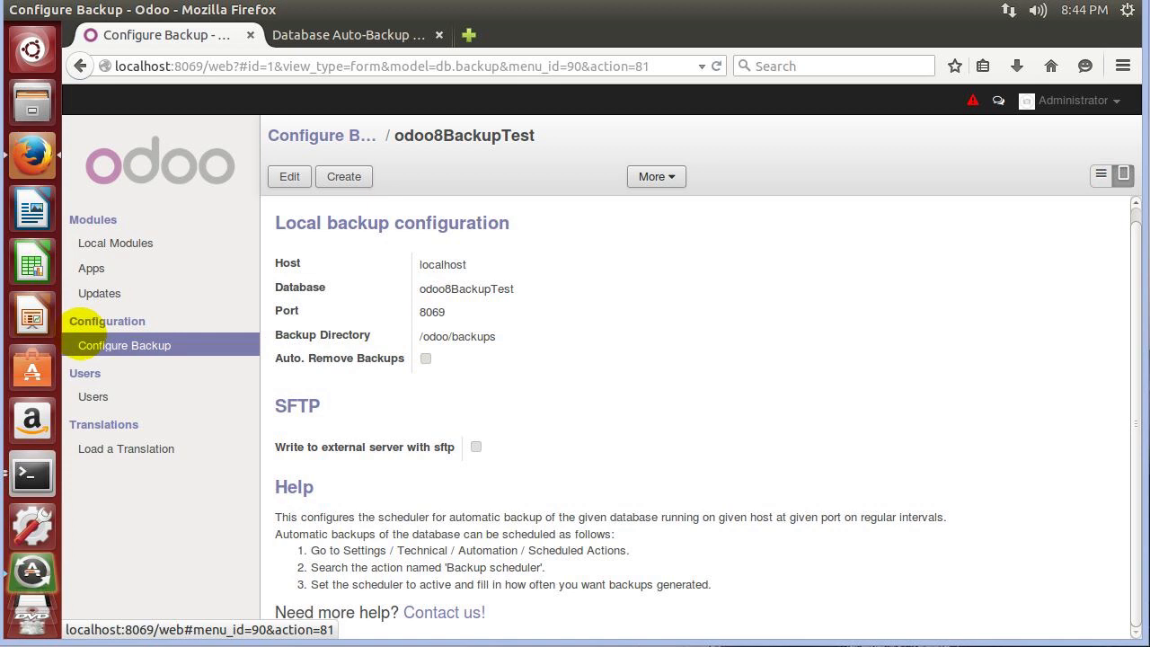
Tick Technical Features on the Administrator user, save, and reload the page.
{"action": "left_click", "coordinate": [92, 396]}
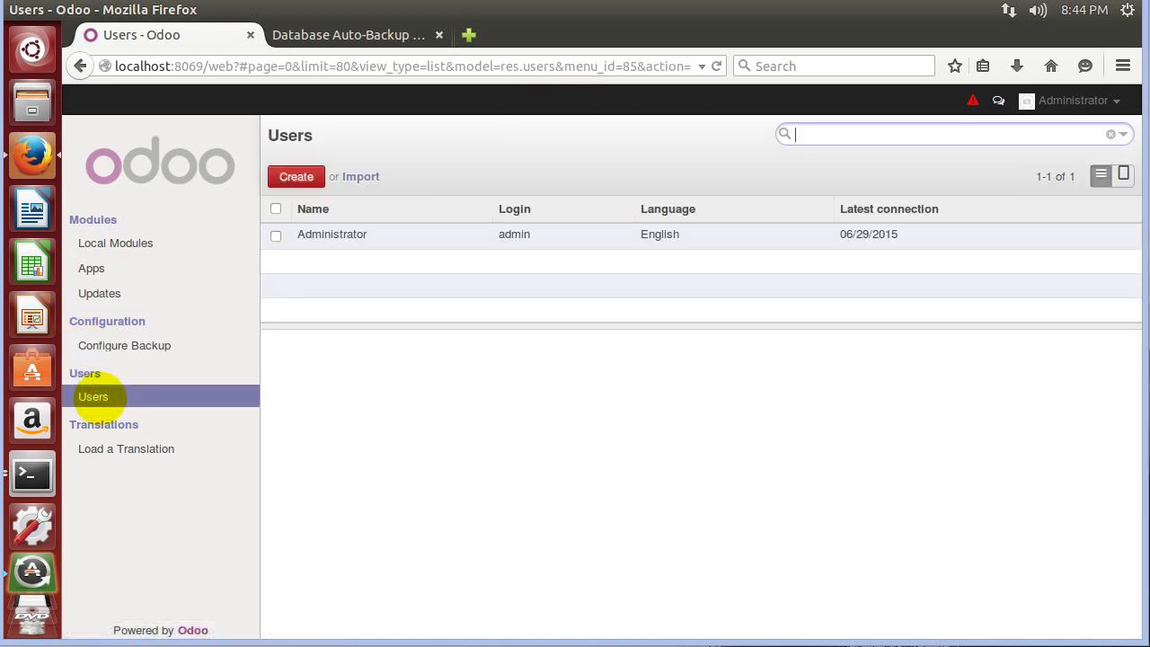
{"action": "left_click", "coordinate": [352, 232]}
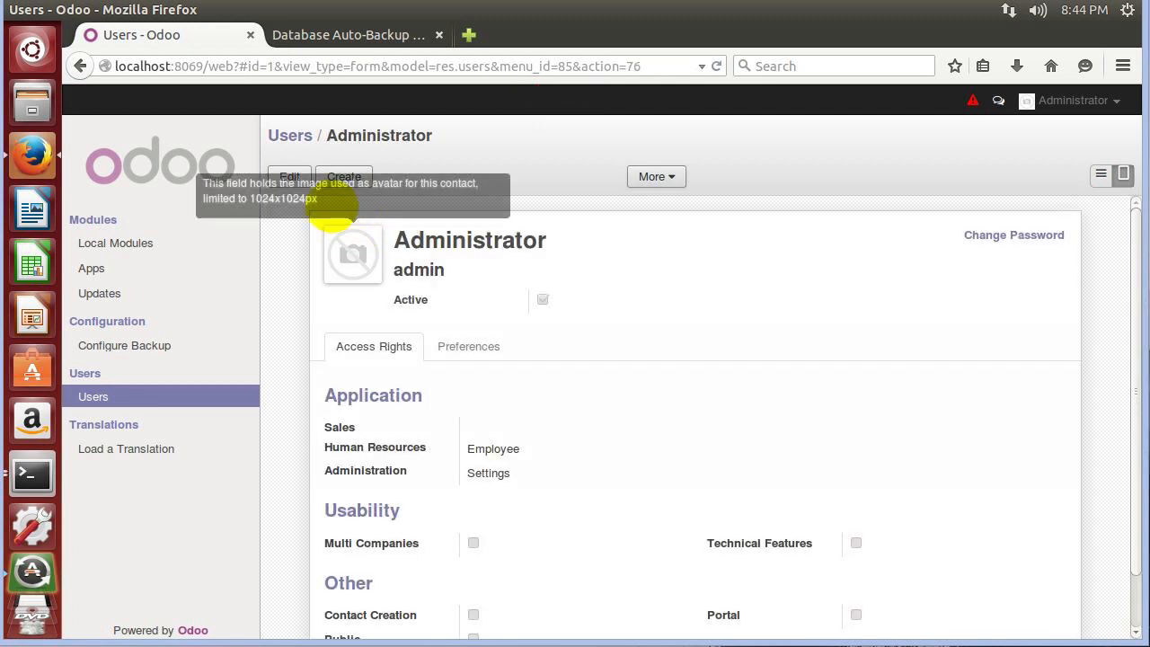
{"action": "left_click", "coordinate": [280, 178]}
{"action": "scroll", "coordinate": [811, 590], "scroll_direction": "down", "scroll_amount": 1}
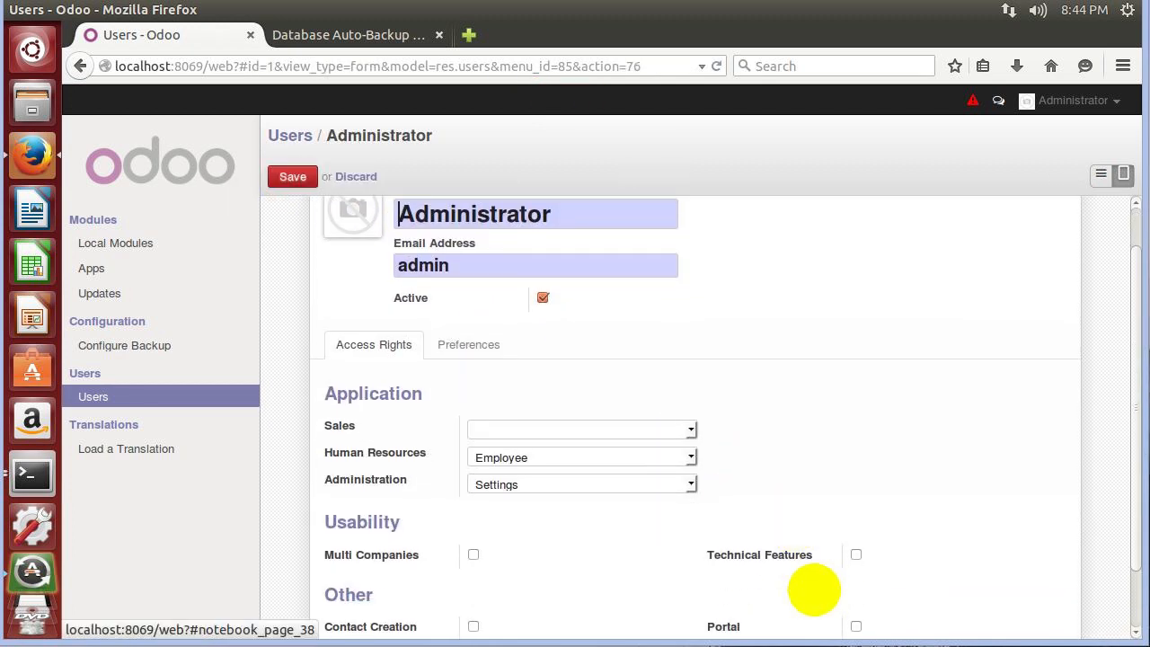
{"action": "left_click", "coordinate": [855, 554]}
{"action": "left_click", "coordinate": [297, 174]}
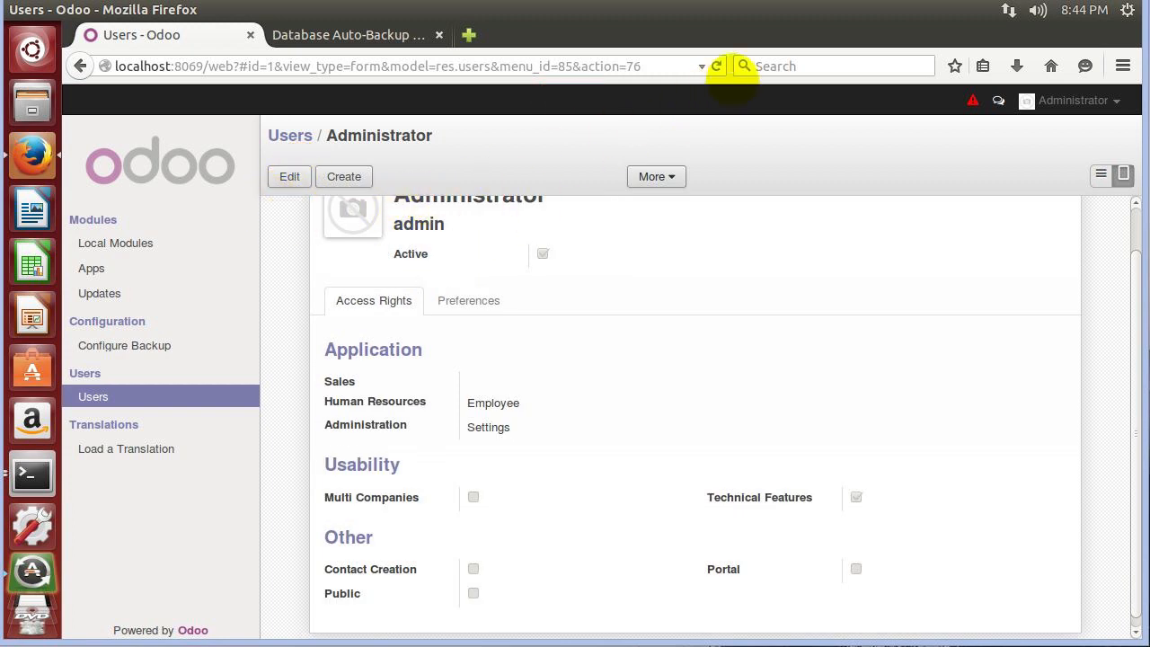
{"action": "left_click", "coordinate": [716, 65]}
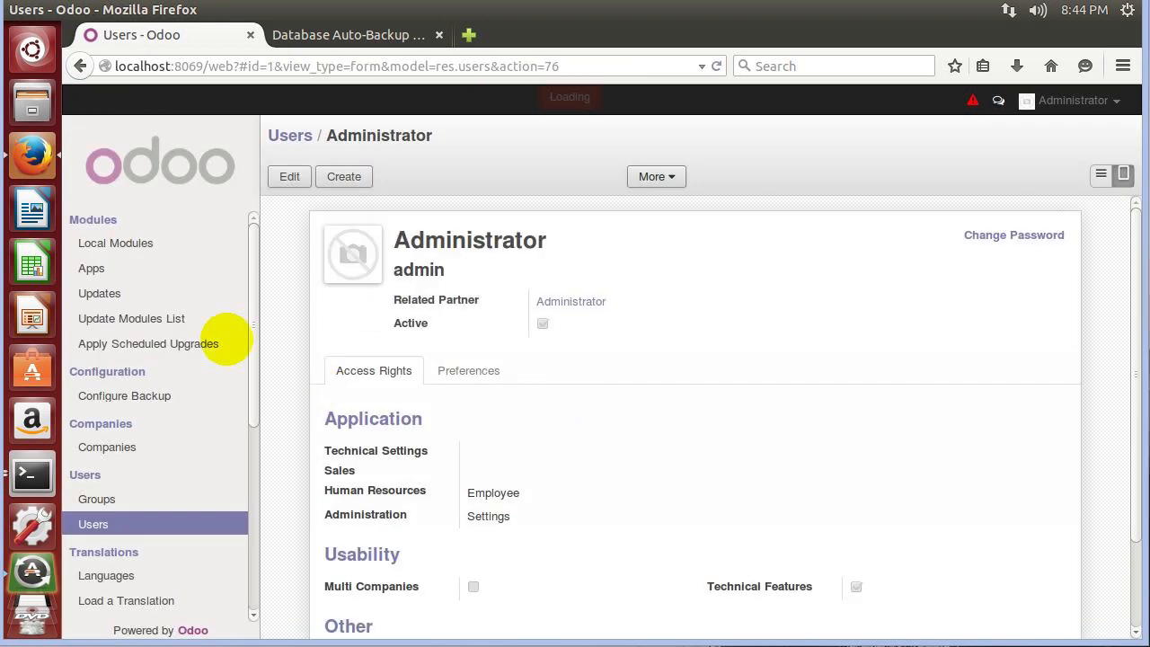
Open Technical > Automation > Scheduled Actions and select the Backup scheduler.
{"action": "scroll", "coordinate": [218, 441], "scroll_direction": "down", "scroll_amount": 6}
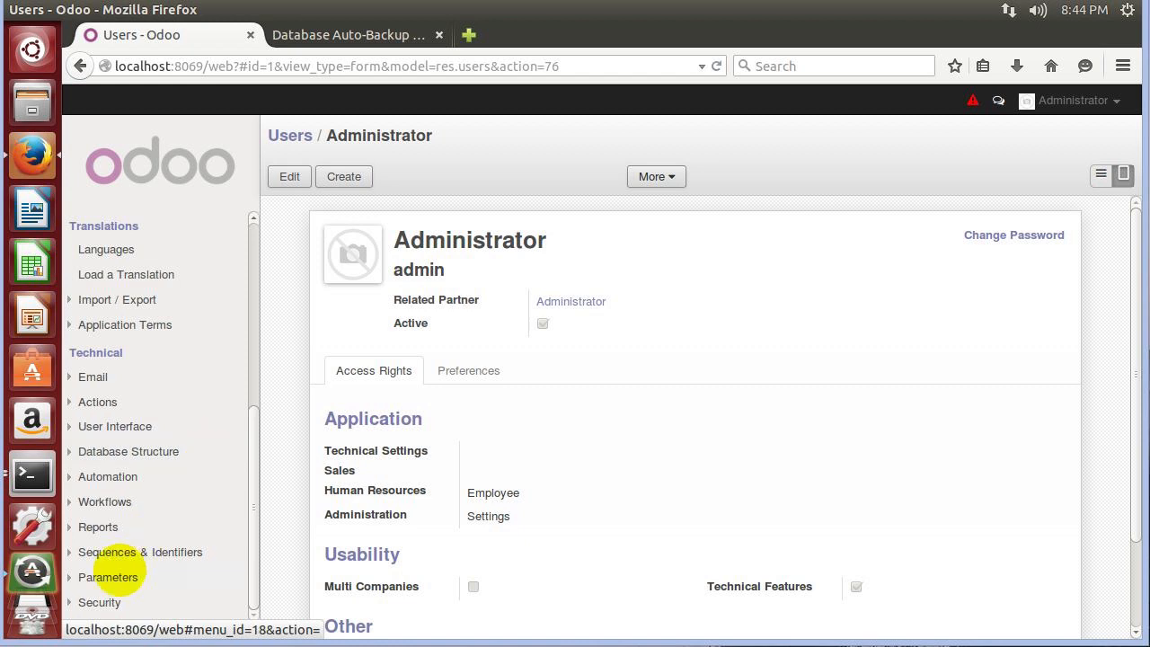
{"action": "left_click", "coordinate": [70, 474]}
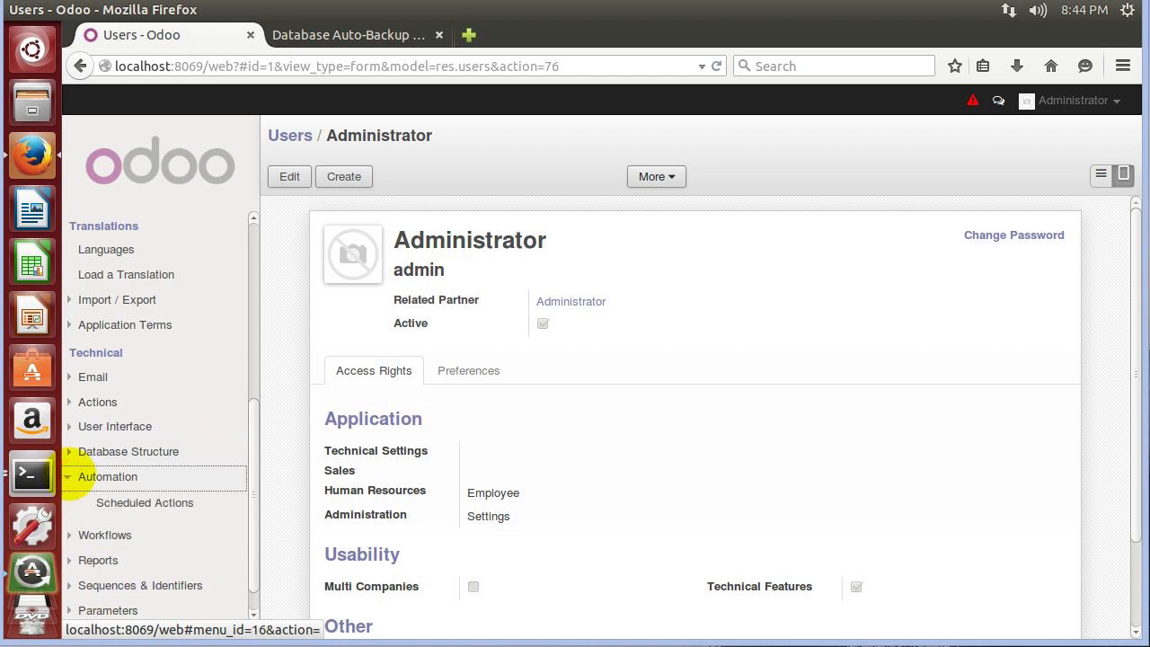
{"action": "left_click", "coordinate": [111, 504]}
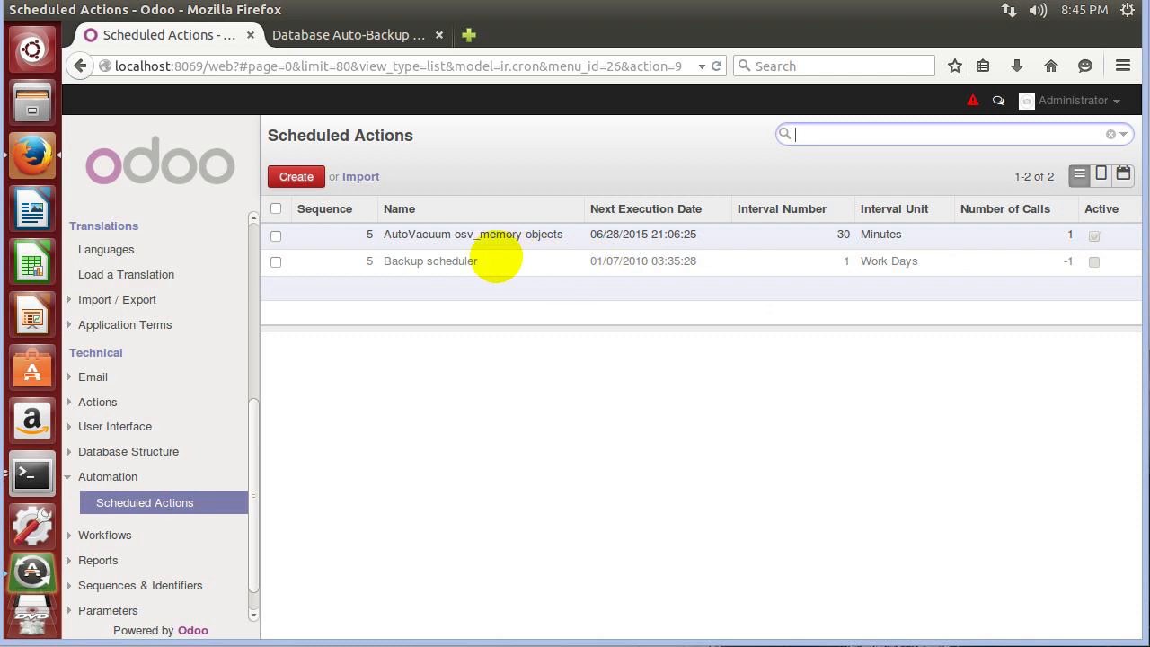
{"action": "left_click", "coordinate": [424, 261]}
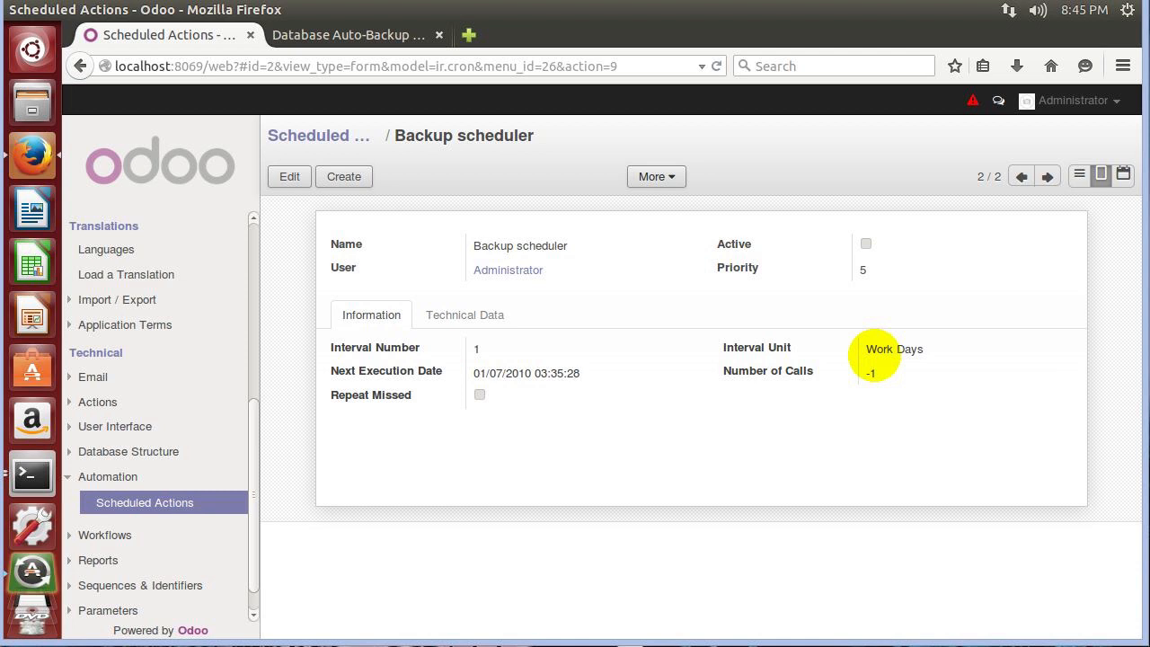
Edit the Backup scheduler and open its Interval Unit dropdown.
{"action": "left_click", "coordinate": [289, 176]}
{"action": "left_click", "coordinate": [996, 357]}
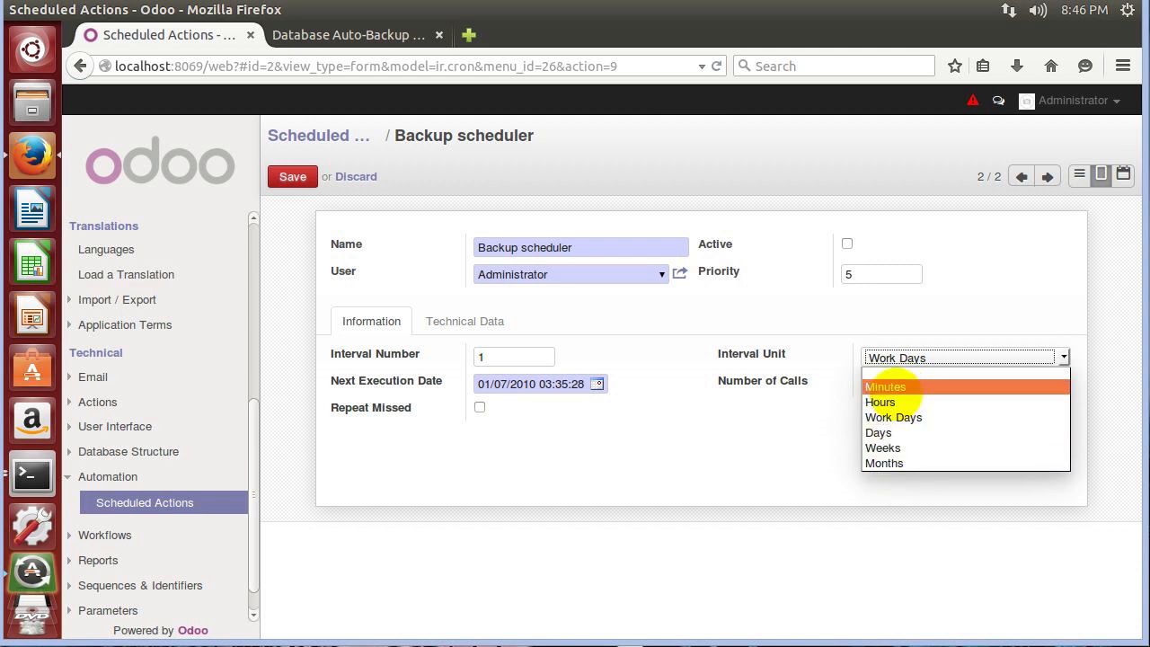
Set the Backup scheduler's interval unit to Minutes with interval number 1, and check the next execution date.
{"action": "left_click", "coordinate": [886, 387]}
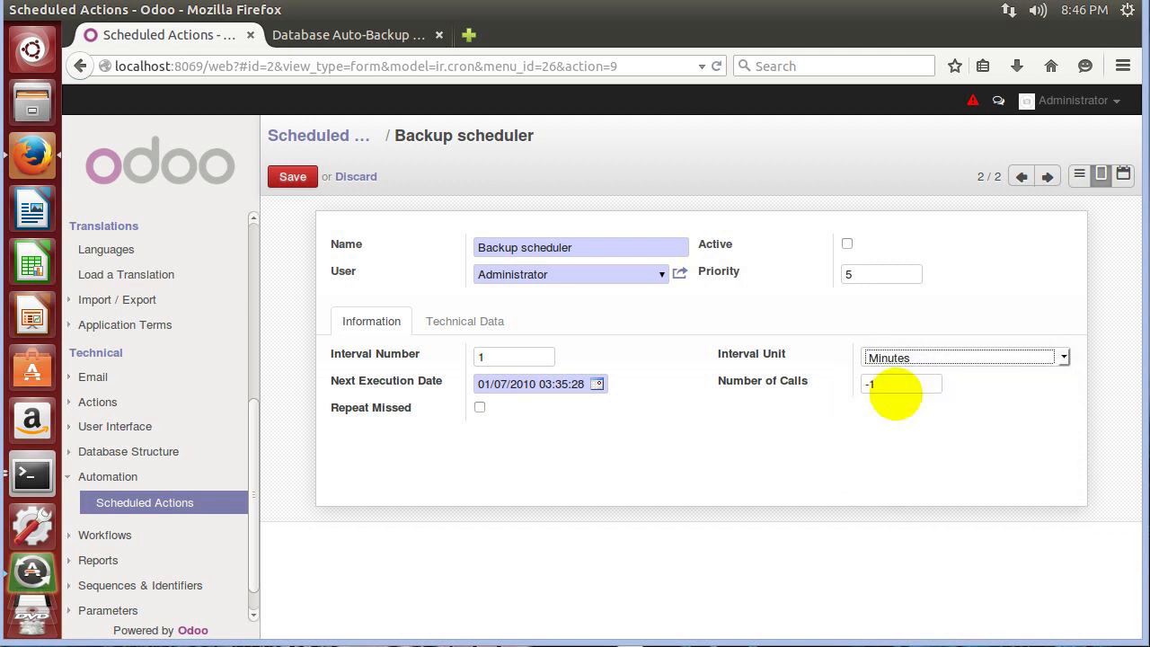
{"action": "left_click", "coordinate": [885, 357]}
{"action": "left_click", "coordinate": [888, 355]}
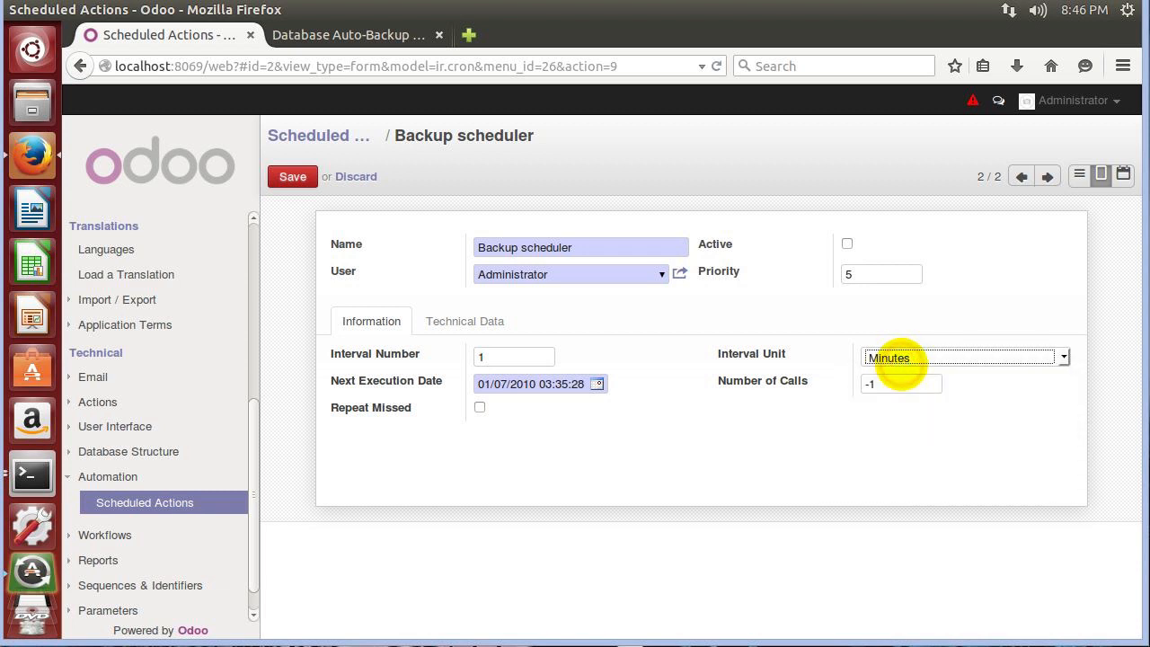
{"action": "left_click_drag", "start_coordinate": [515, 356], "coordinate": [436, 350]}
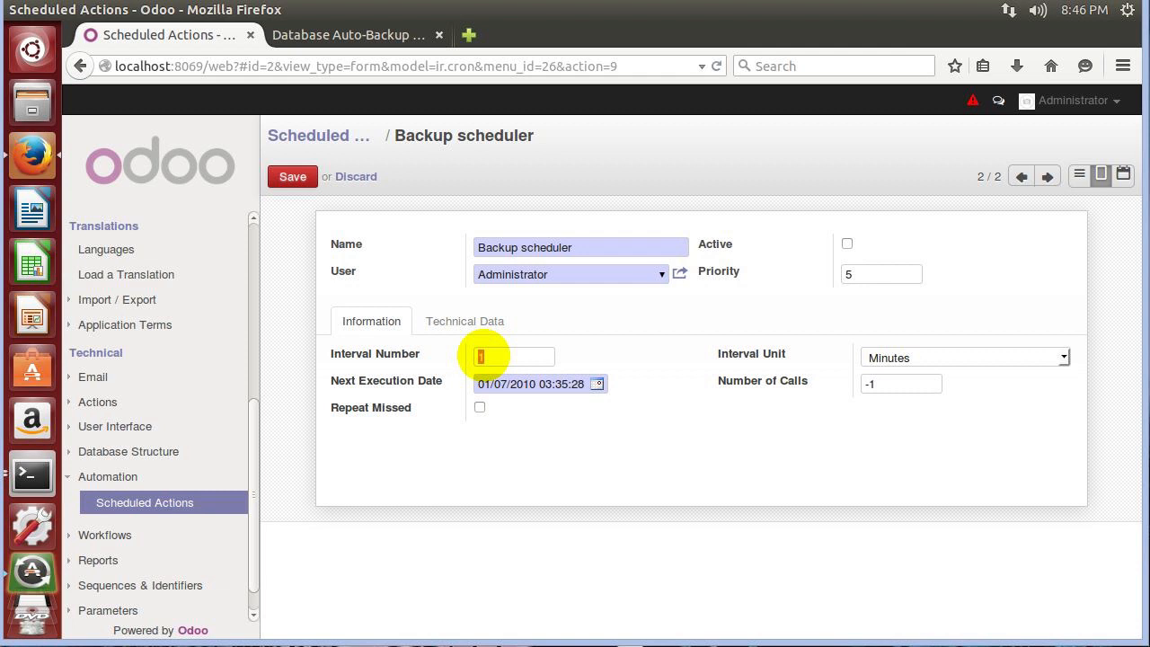
{"action": "mouse_move", "coordinate": [408, 354]}
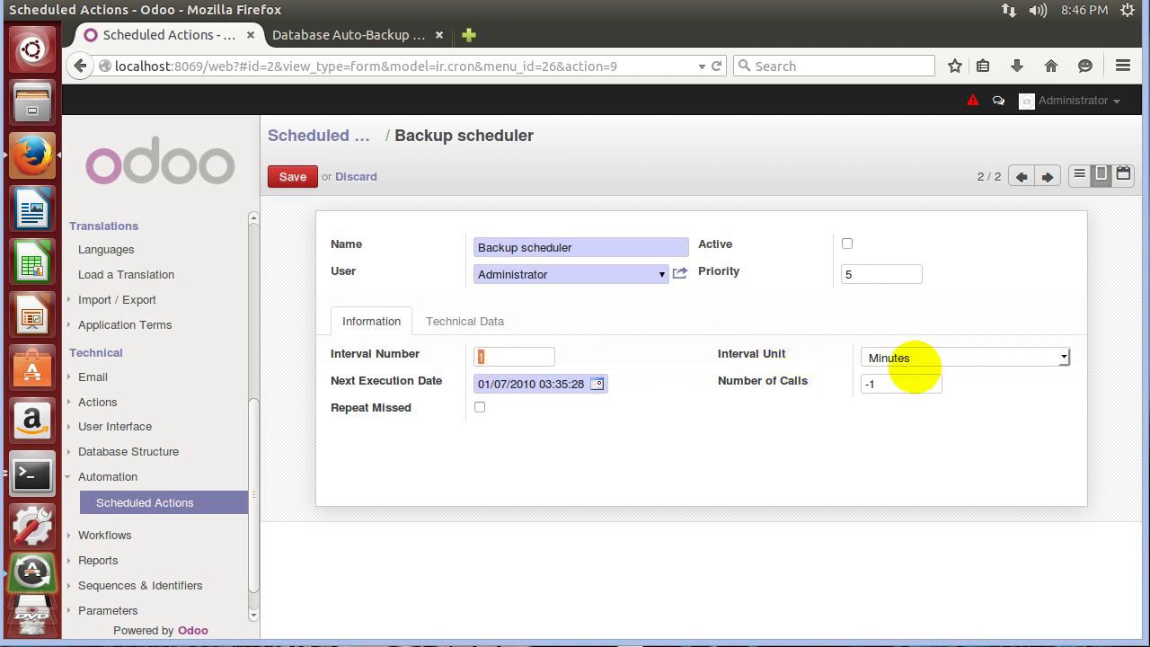
{"action": "mouse_move", "coordinate": [745, 388]}
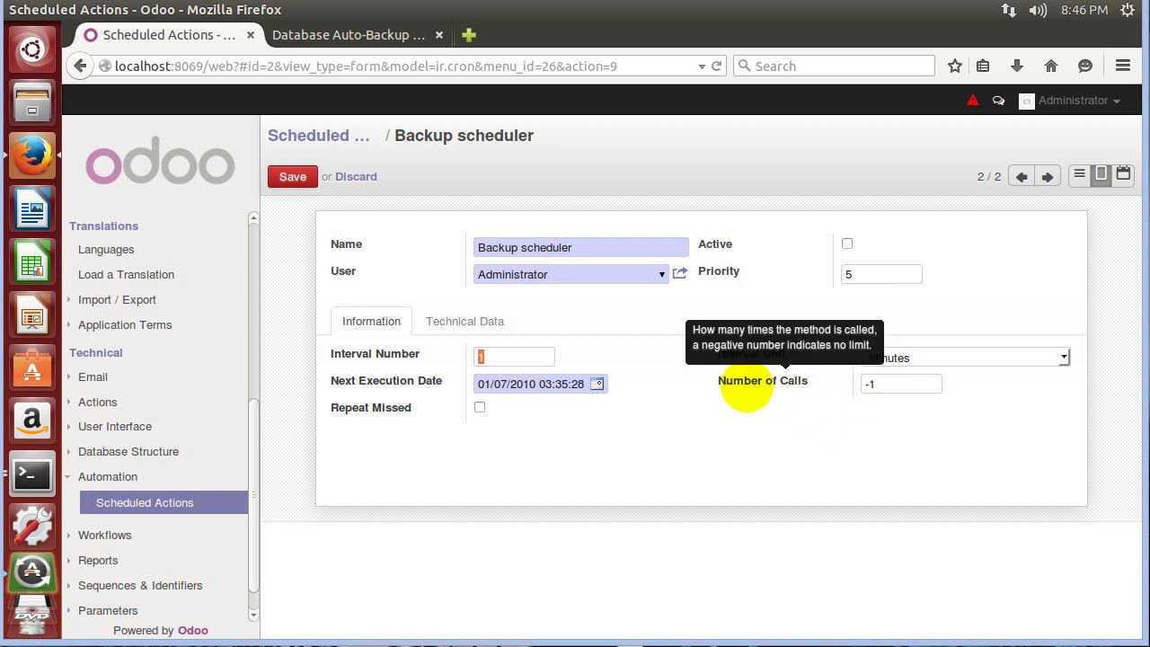
{"action": "mouse_move", "coordinate": [400, 386]}
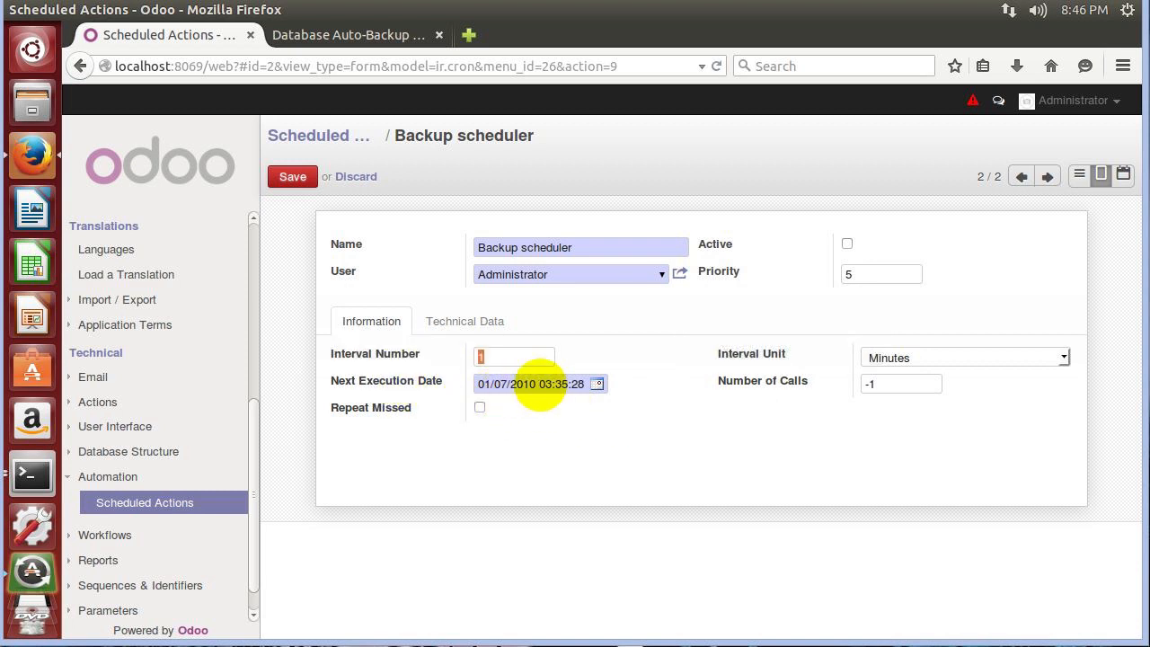
{"action": "left_click_drag", "start_coordinate": [539, 384], "coordinate": [512, 386]}
{"action": "left_click", "coordinate": [545, 409]}
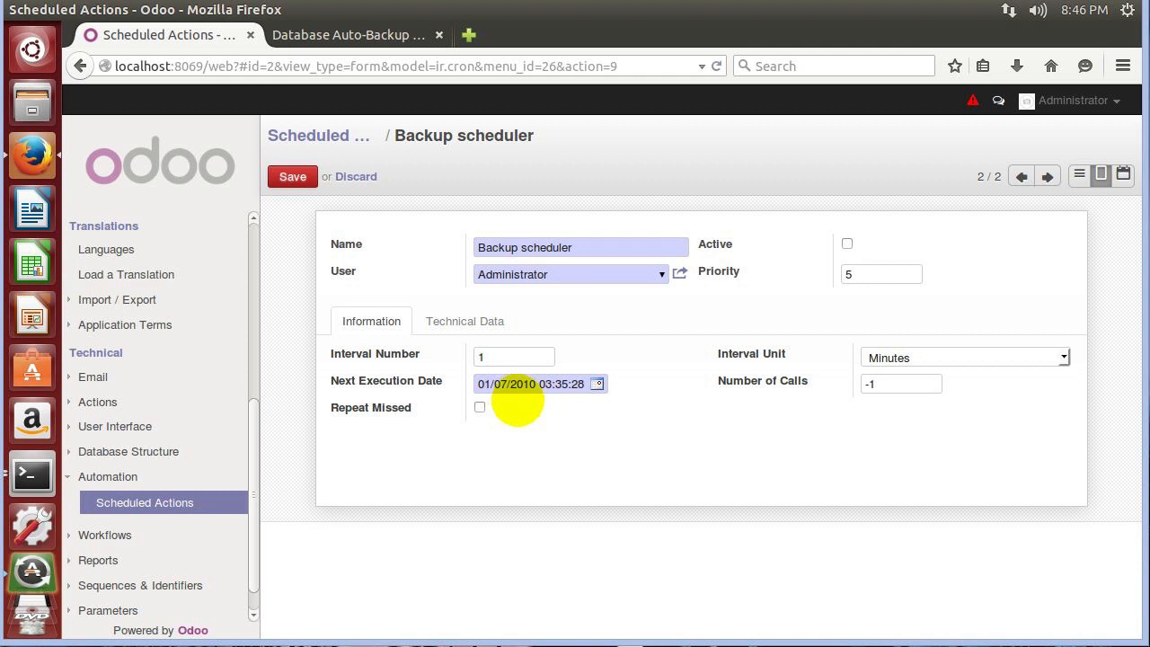
{"action": "mouse_move", "coordinate": [404, 408]}
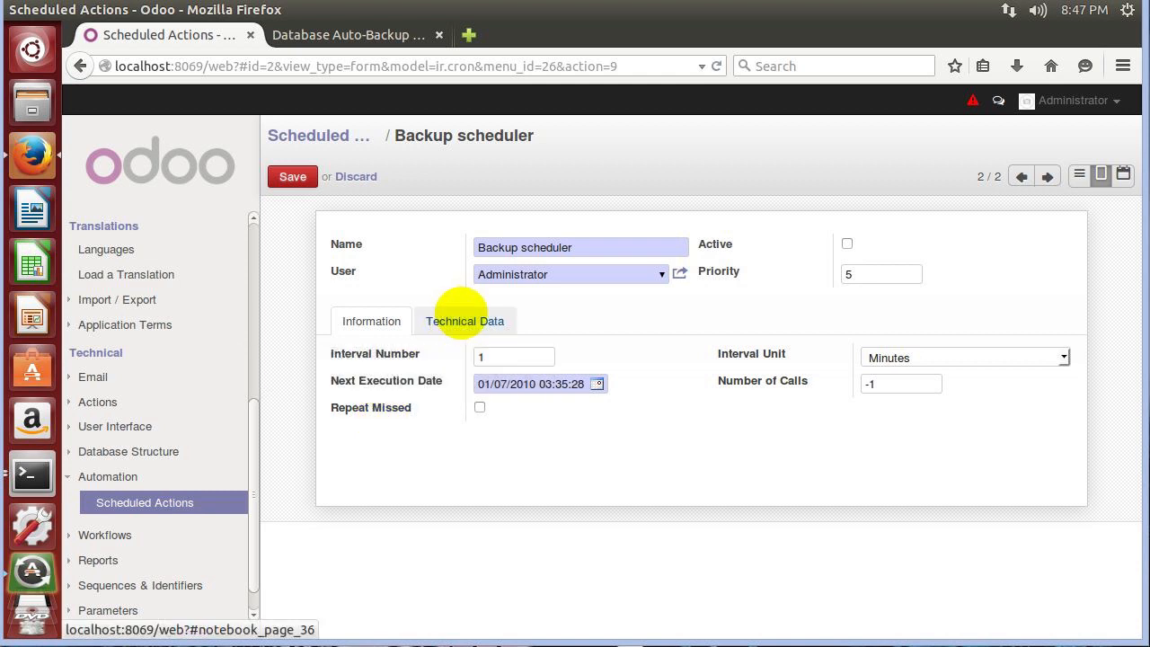
Review the scheduler's schedule_backup method, then its 1-Minutes interval settings.
{"action": "left_click", "coordinate": [464, 321]}
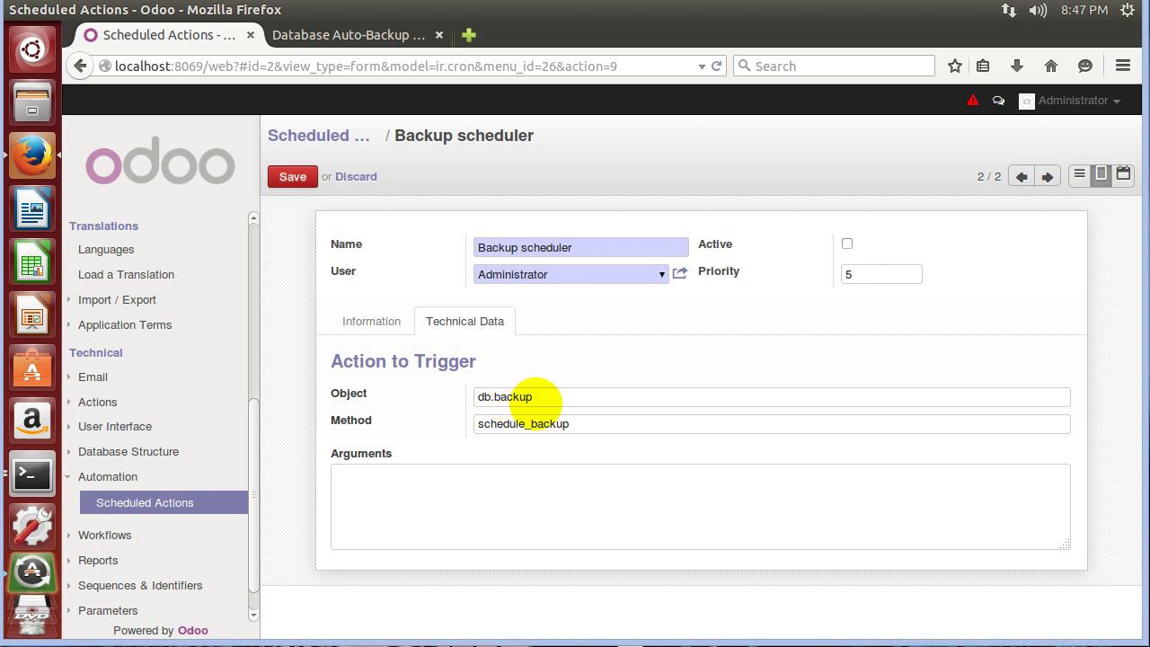
{"action": "left_click_drag", "start_coordinate": [584, 431], "coordinate": [452, 418]}
{"action": "left_click", "coordinate": [501, 440]}
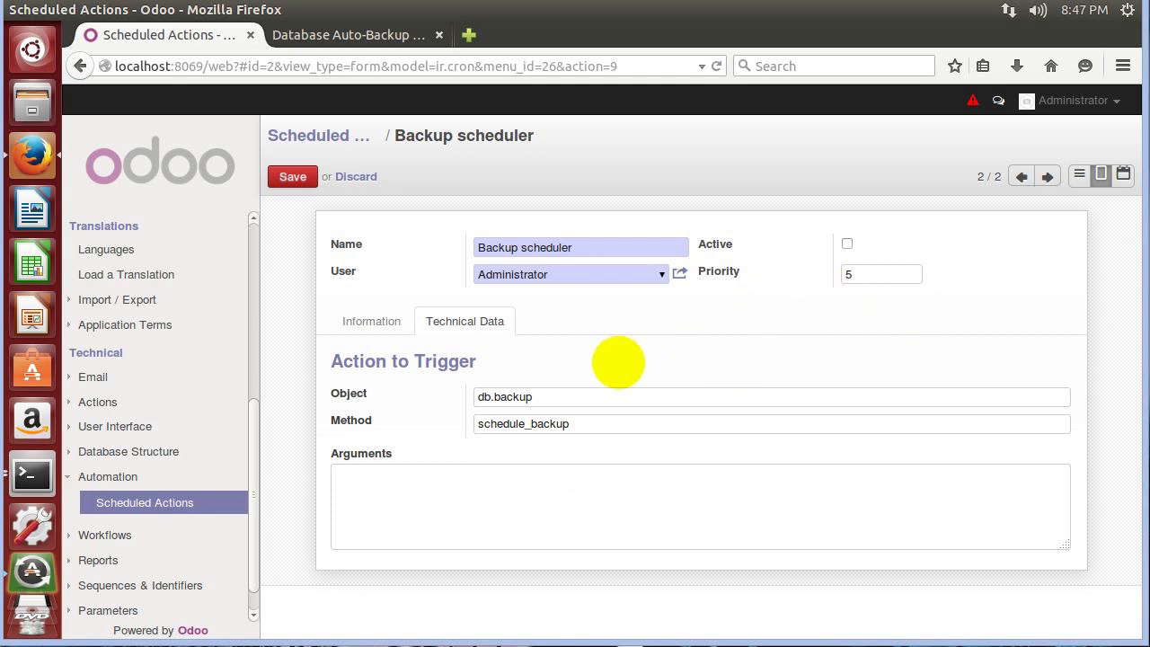
{"action": "left_click", "coordinate": [373, 320]}
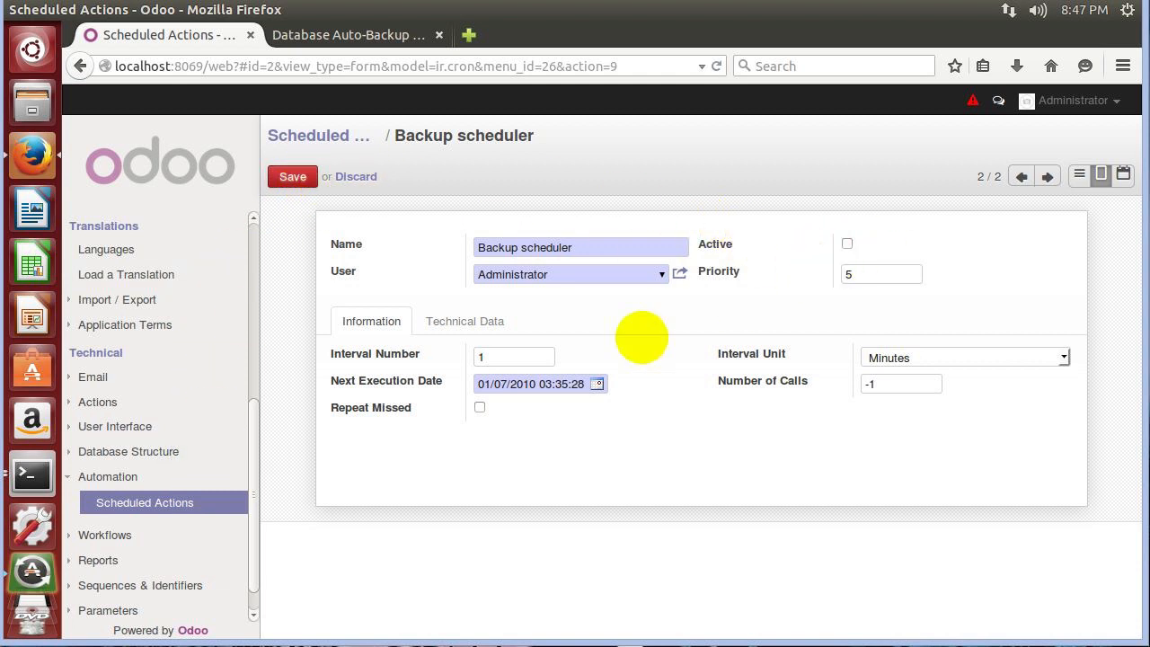
{"action": "left_click", "coordinate": [31, 474]}
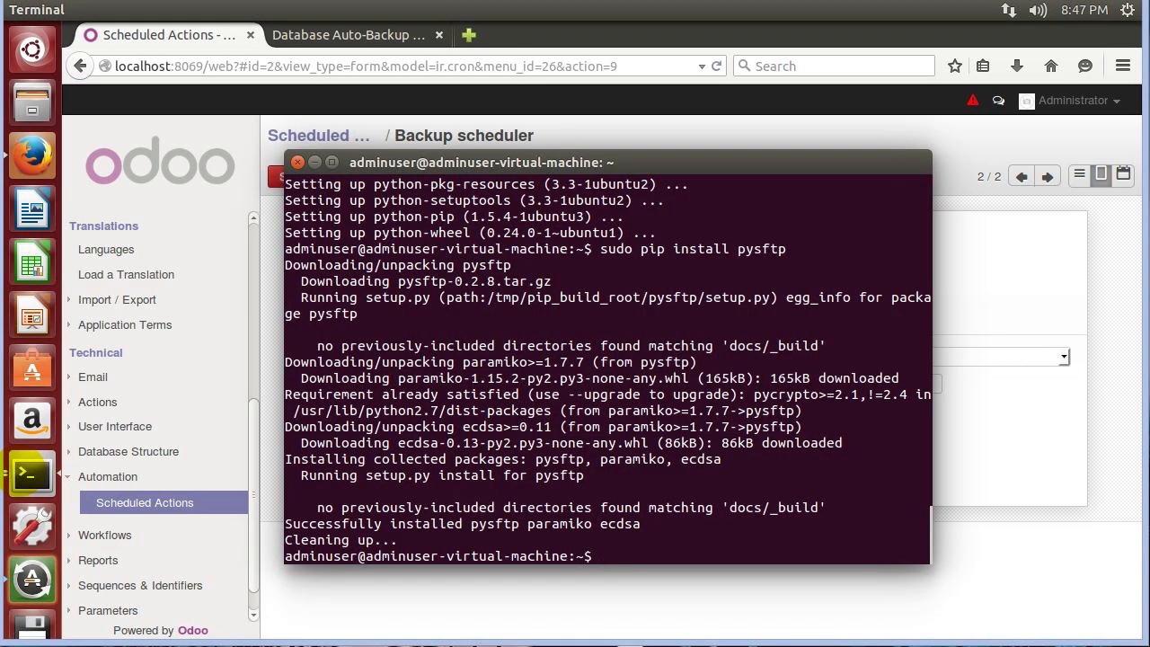
Mark the Backup scheduler Active, save it, and watch the Odoo server log.
{"action": "left_click", "coordinate": [27, 472]}
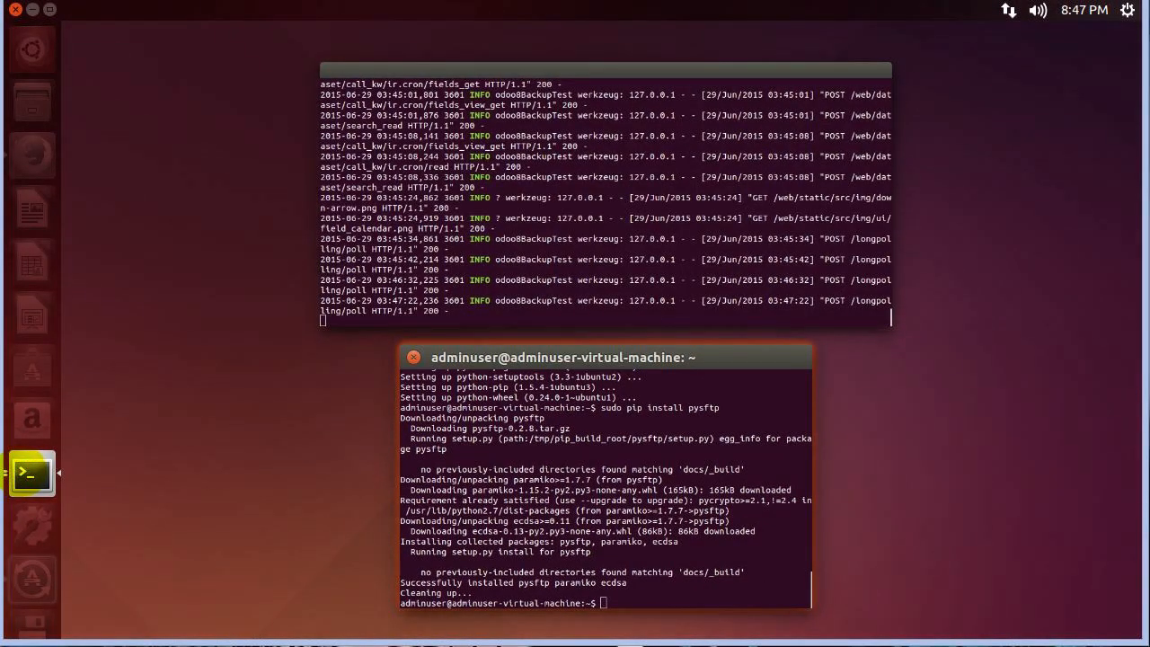
{"action": "left_click", "coordinate": [503, 240]}
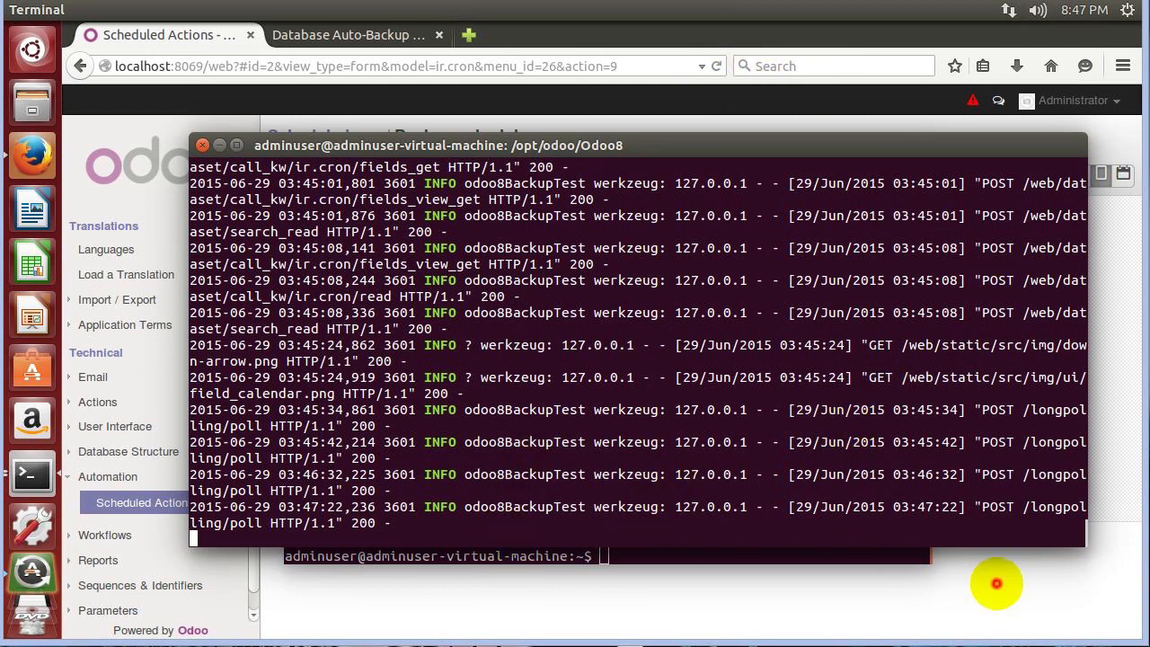
{"action": "left_click", "coordinate": [995, 583]}
{"action": "left_click", "coordinate": [847, 243]}
{"action": "left_click", "coordinate": [290, 176]}
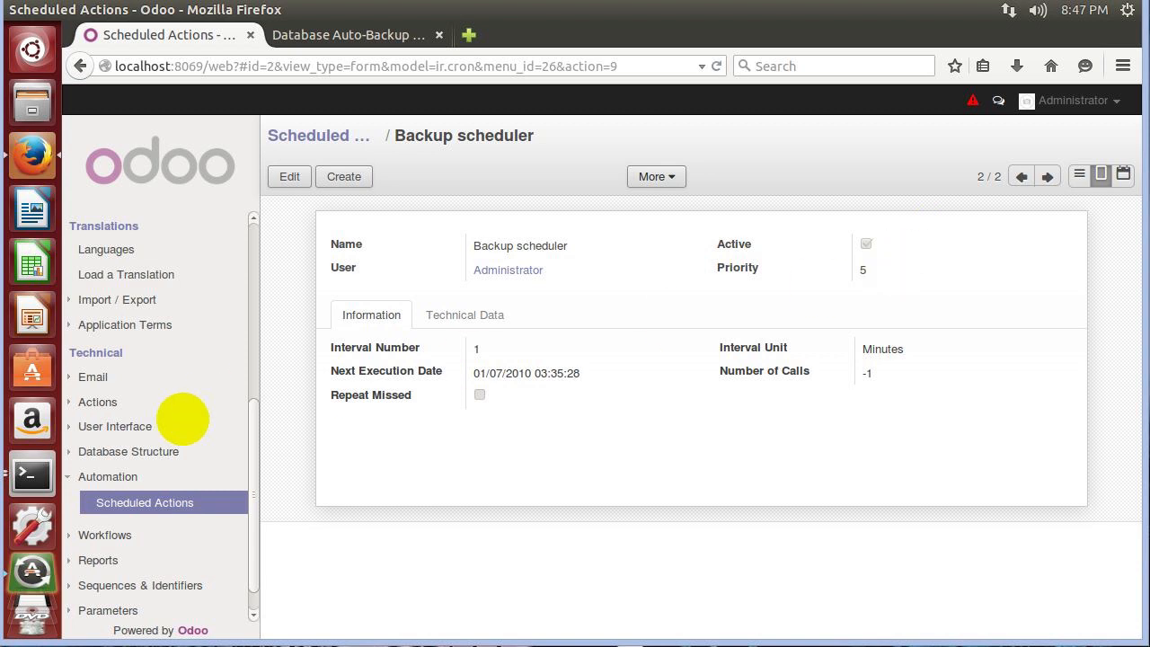
{"action": "left_click", "coordinate": [31, 474]}
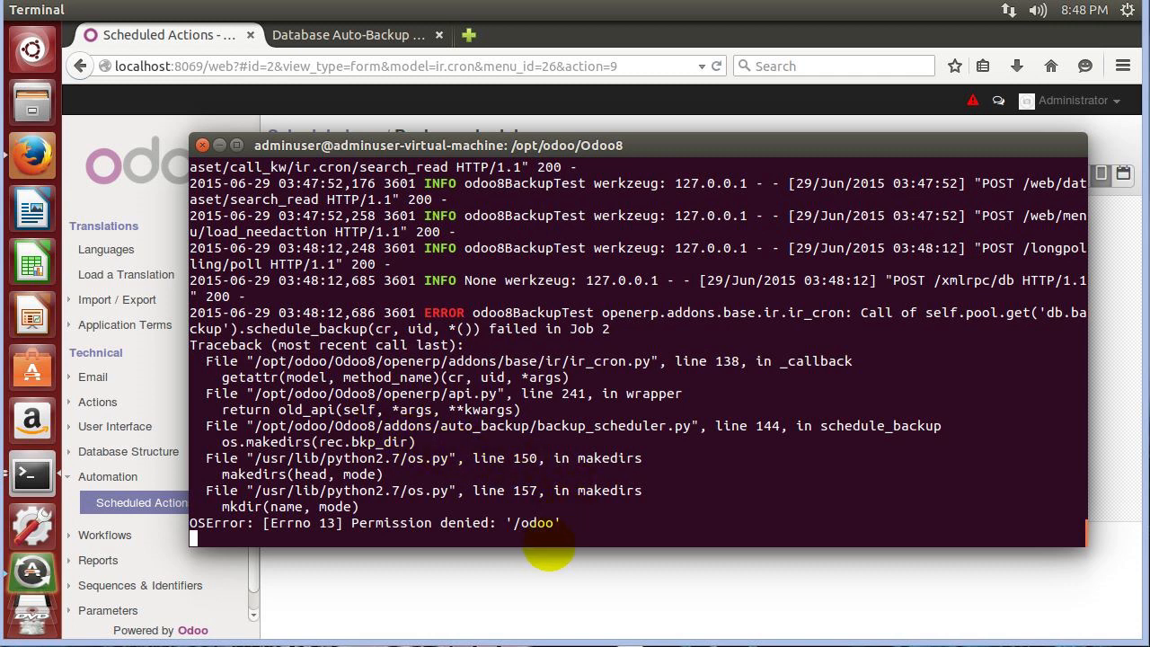
Highlight the '/odoo' path in the Permission denied error line.
{"action": "left_click_drag", "start_coordinate": [571, 524], "coordinate": [492, 539]}
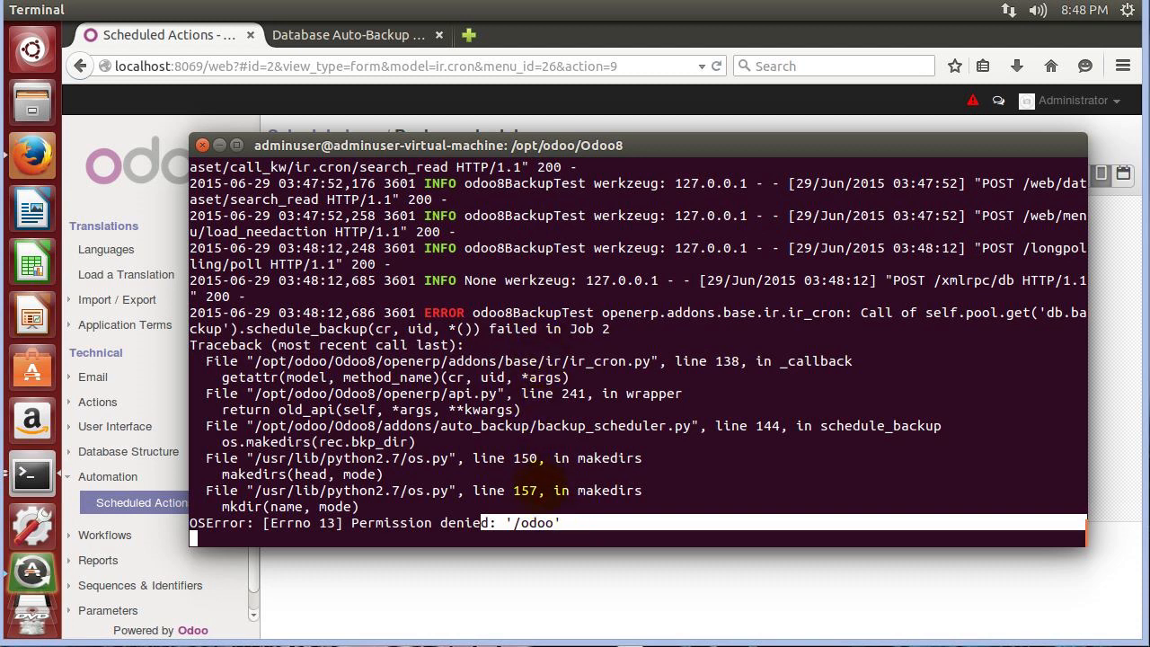
{"action": "left_click", "coordinate": [538, 523]}
{"action": "left_click_drag", "start_coordinate": [555, 522], "coordinate": [515, 523]}
{"action": "left_click", "coordinate": [519, 471]}
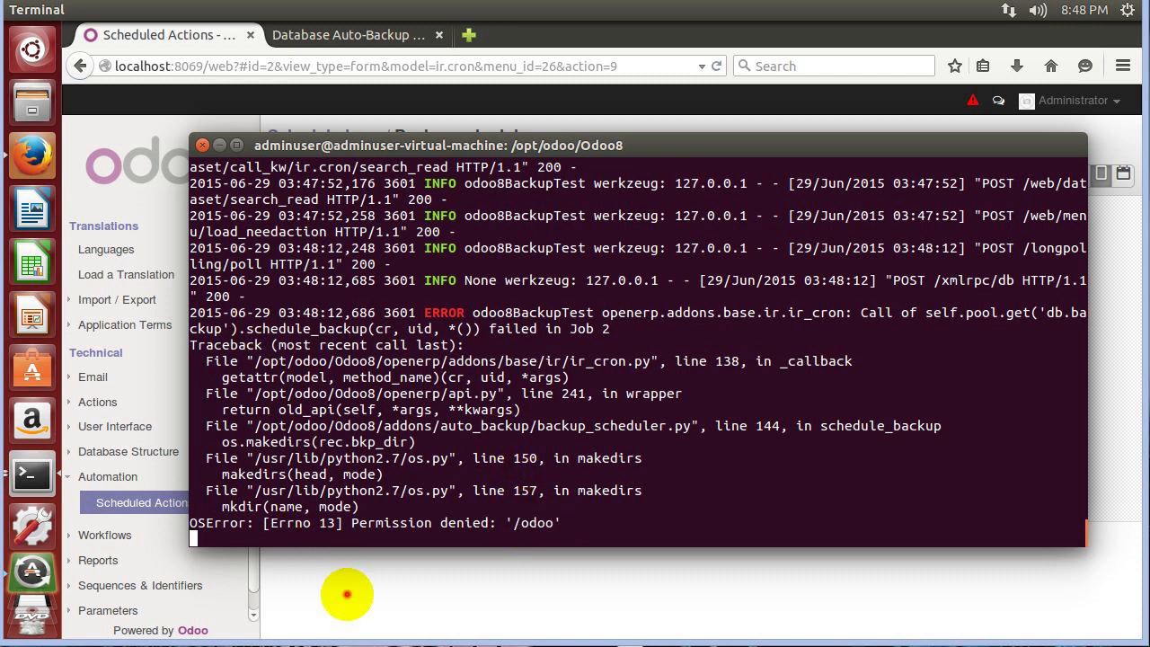
Return to the Odoo Backup scheduler page and scroll the sidebar to the top.
{"action": "left_click", "coordinate": [347, 595]}
{"action": "scroll", "coordinate": [164, 321], "scroll_direction": "up", "scroll_amount": 5}
{"action": "scroll", "coordinate": [216, 321], "scroll_direction": "up", "scroll_amount": 1}
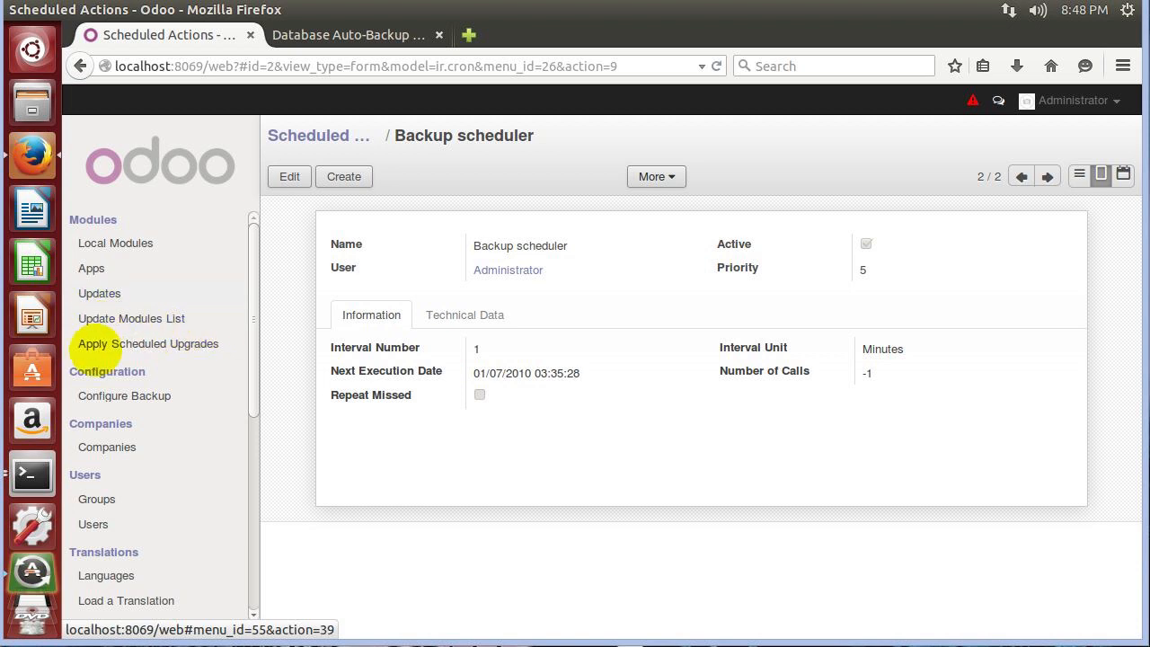
Open the odoo8BackupTest backup configuration in edit mode.
{"action": "left_click", "coordinate": [102, 402]}
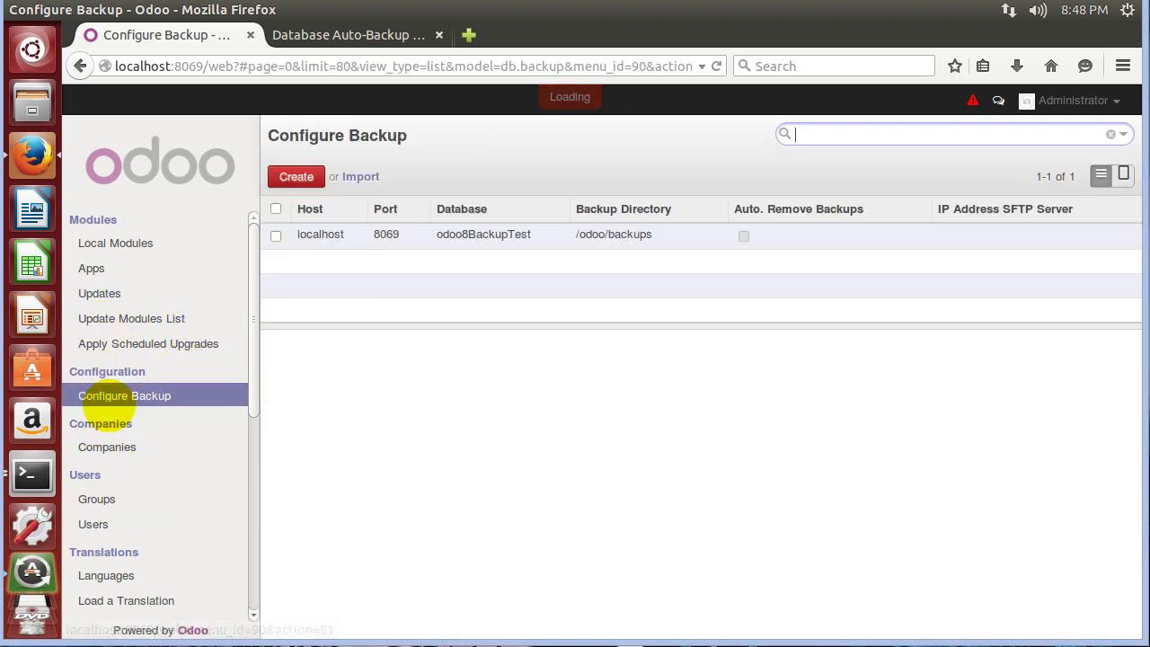
{"action": "left_click", "coordinate": [485, 236]}
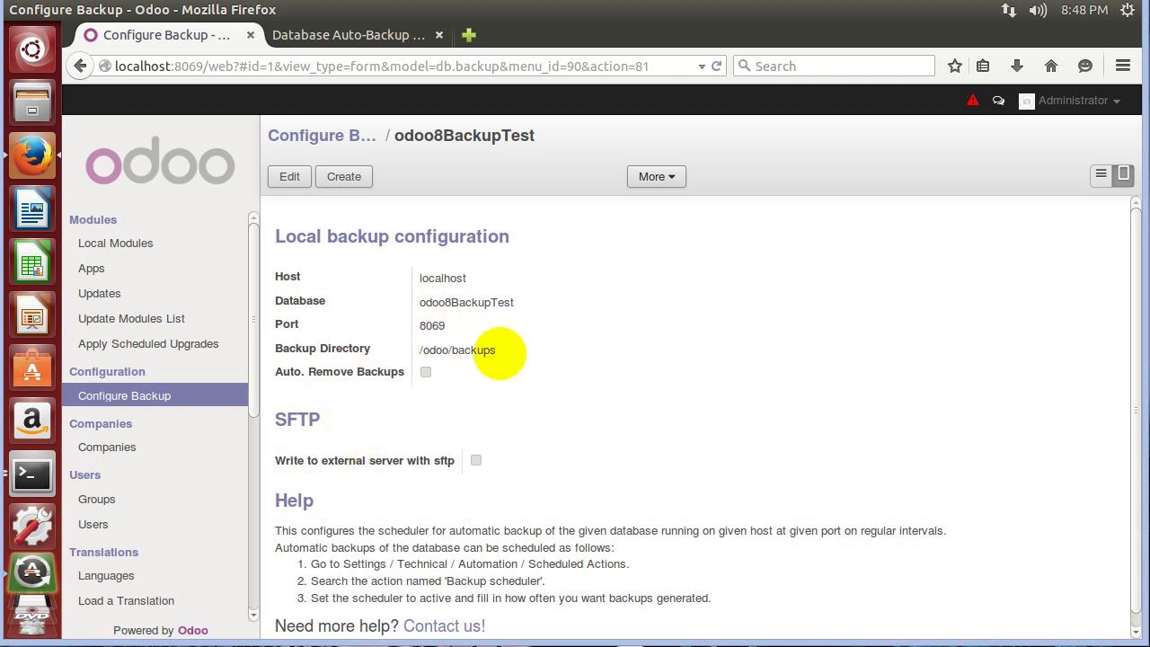
{"action": "left_click", "coordinate": [293, 177]}
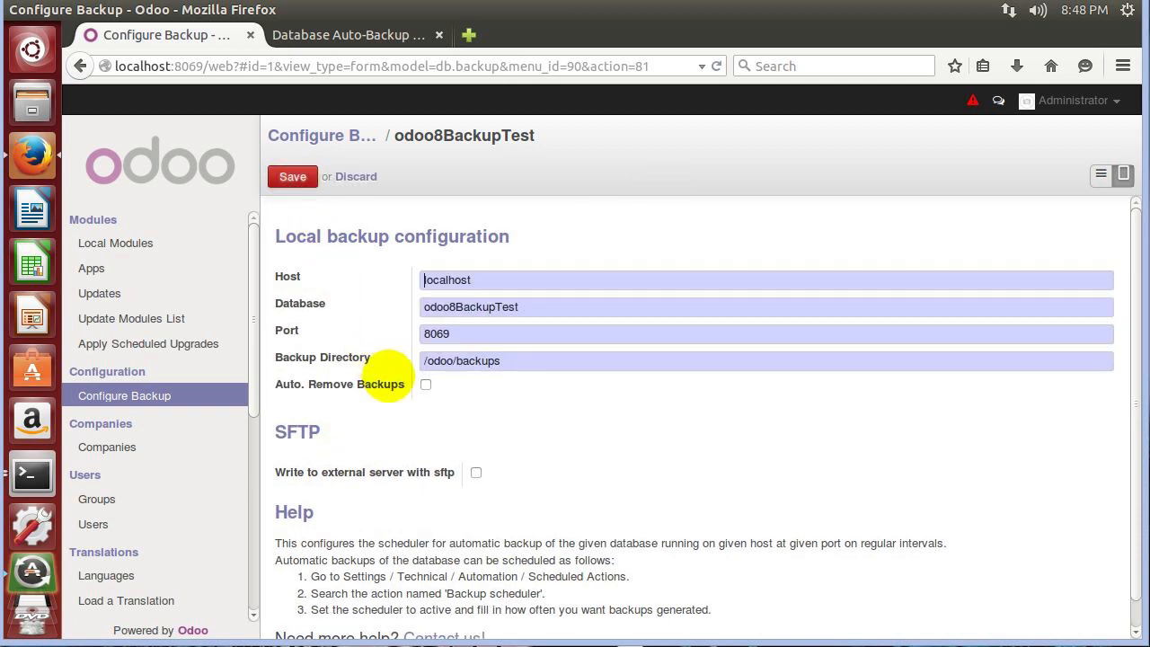
{"action": "left_click_drag", "start_coordinate": [423, 360], "coordinate": [449, 360]}
{"action": "left_click", "coordinate": [25, 475]}
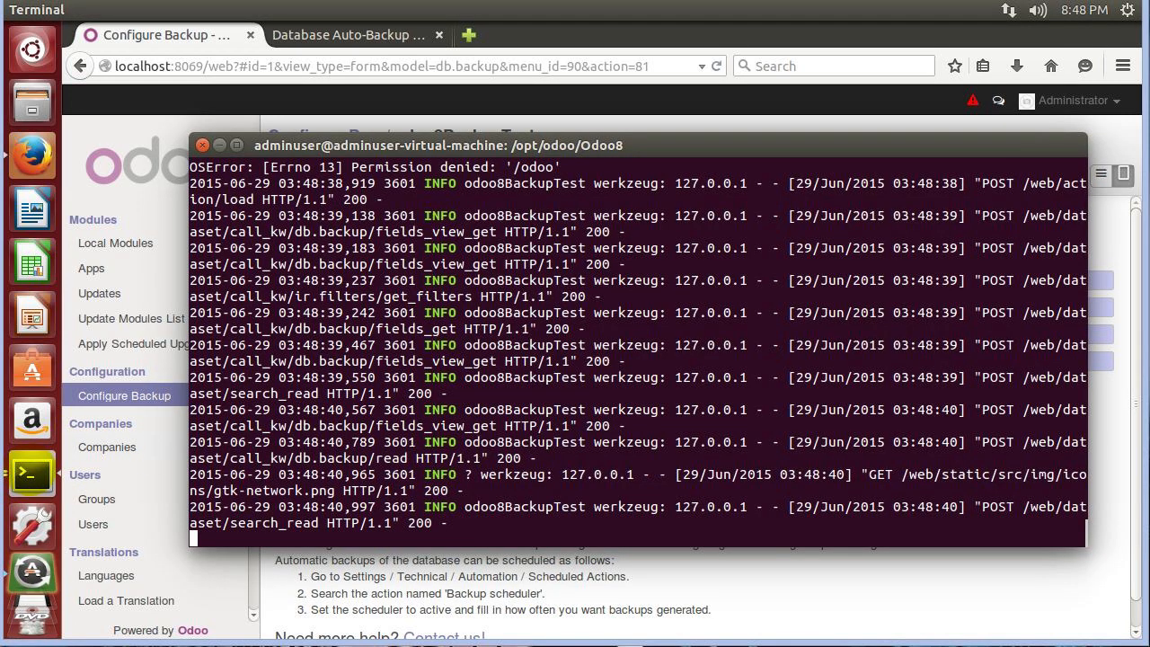
{"action": "left_click", "coordinate": [539, 588]}
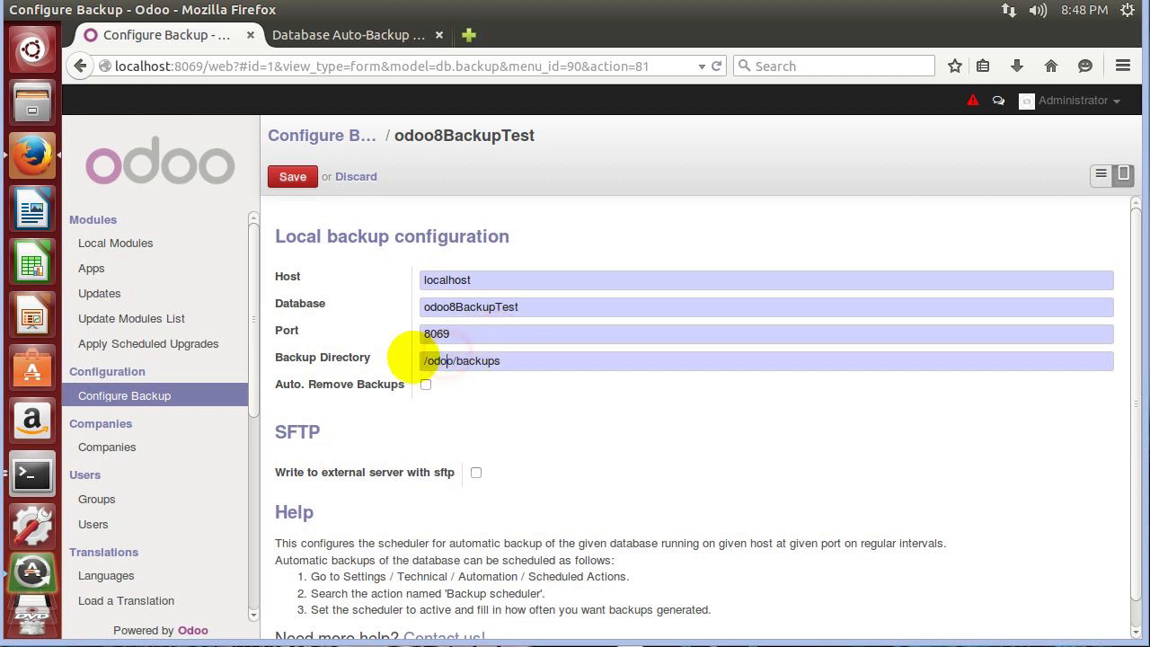
Rewrite the Backup Directory from /odoo/backups to /opt/odoo/Odoo8/backups.
{"action": "left_click", "coordinate": [424, 360]}
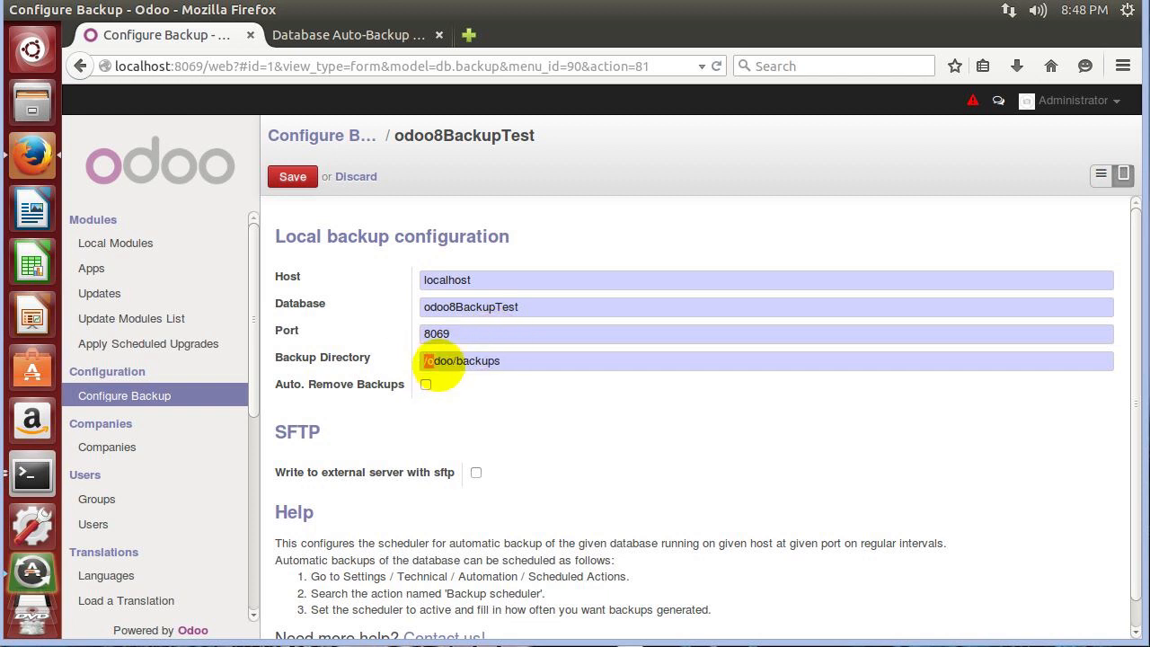
{"action": "double_click", "coordinate": [437, 360]}
{"action": "left_click_drag", "start_coordinate": [425, 360], "coordinate": [537, 360]}
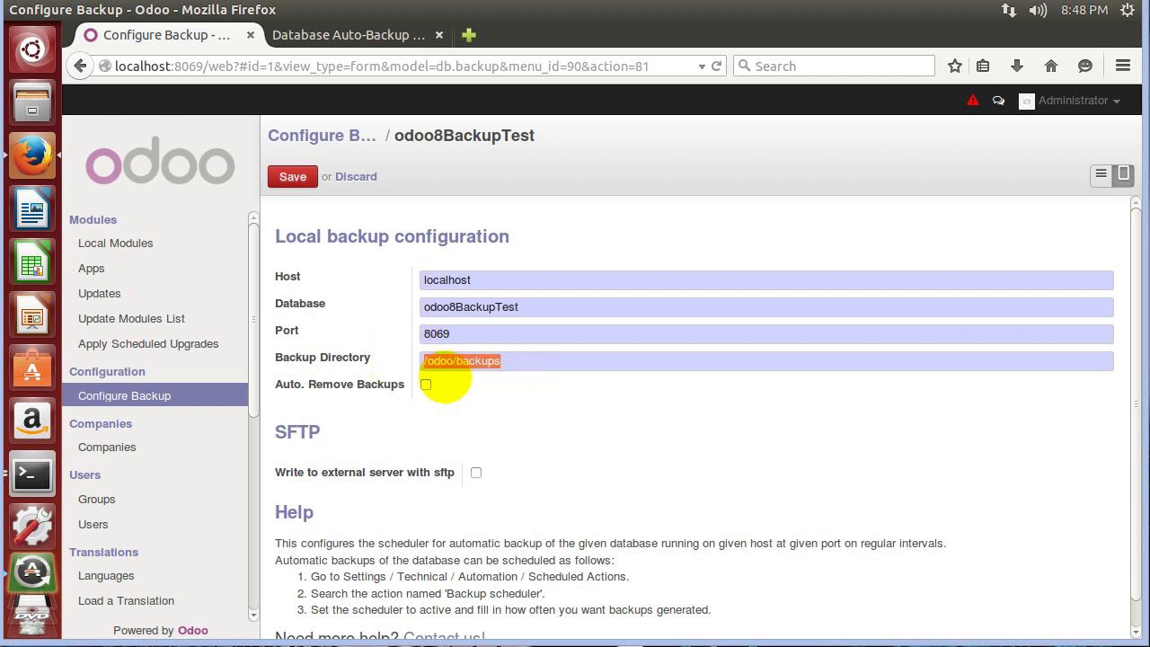
{"action": "left_click", "coordinate": [427, 362]}
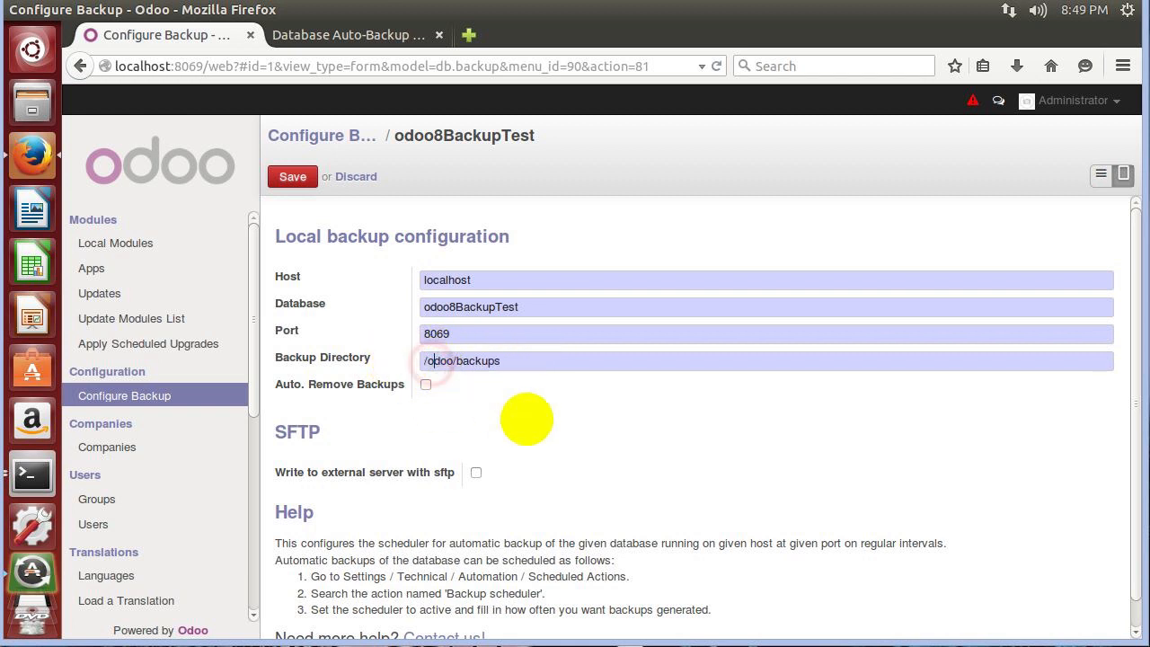
{"action": "left_click", "coordinate": [427, 361]}
{"action": "type", "text": "opt/odoo/"}
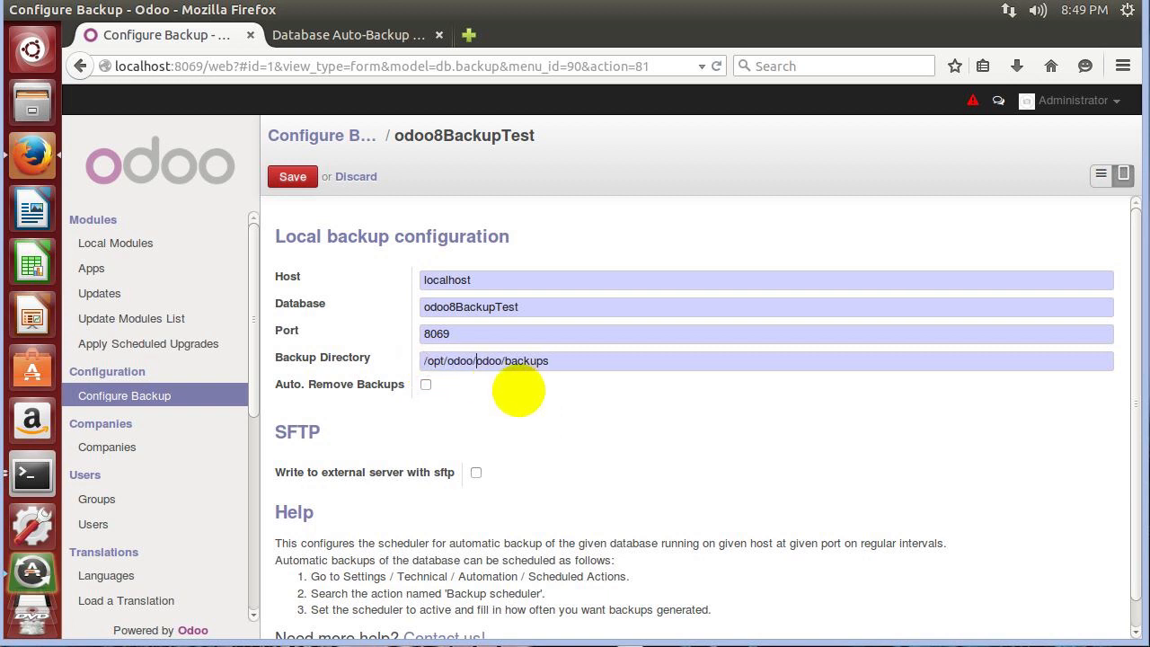
{"action": "type", "text": "Odoo8"}
{"action": "key", "text": "ctrl+shift+Right"}
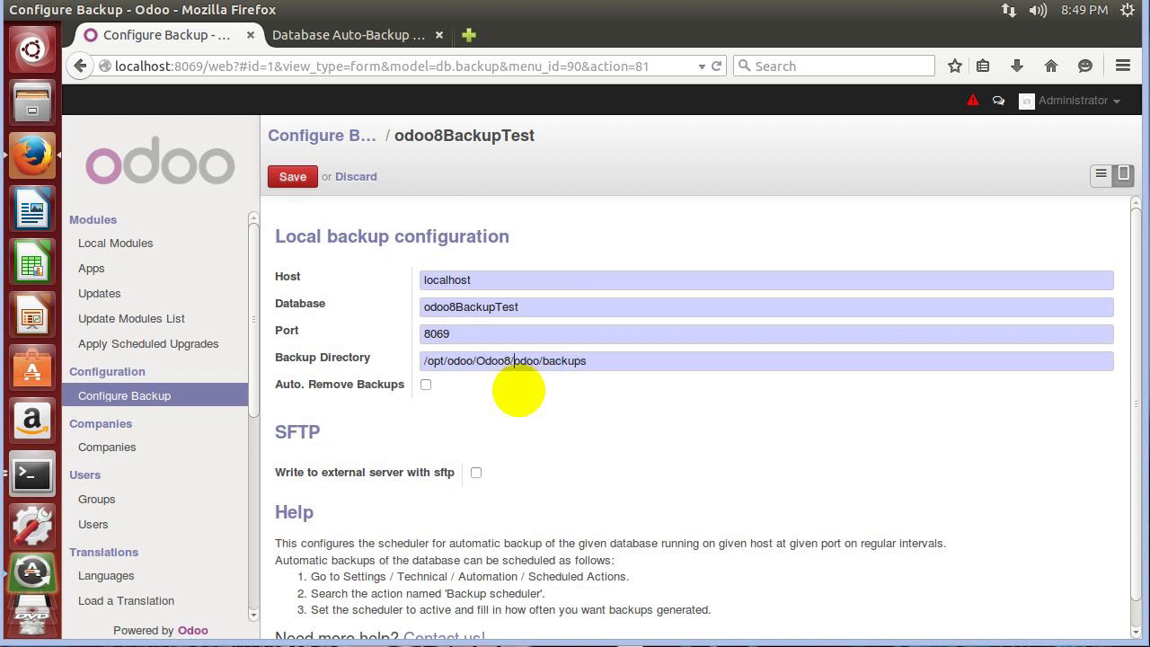
{"action": "key", "text": "Delete"}
{"action": "key", "text": "Delete"}
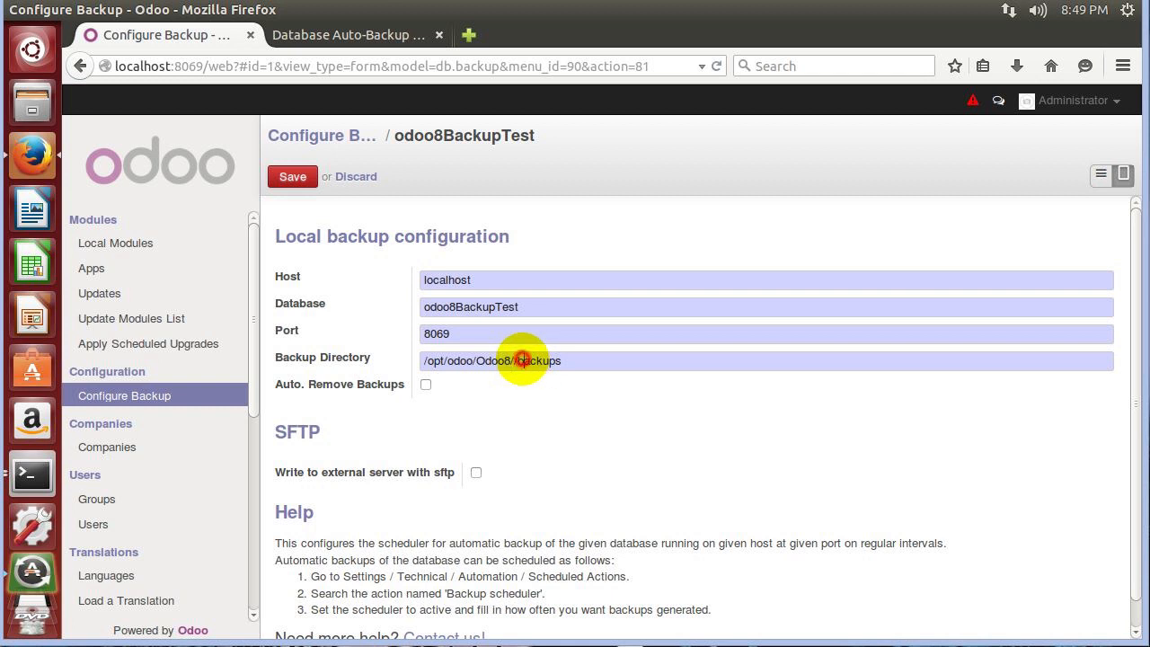
{"action": "left_click", "coordinate": [584, 363]}
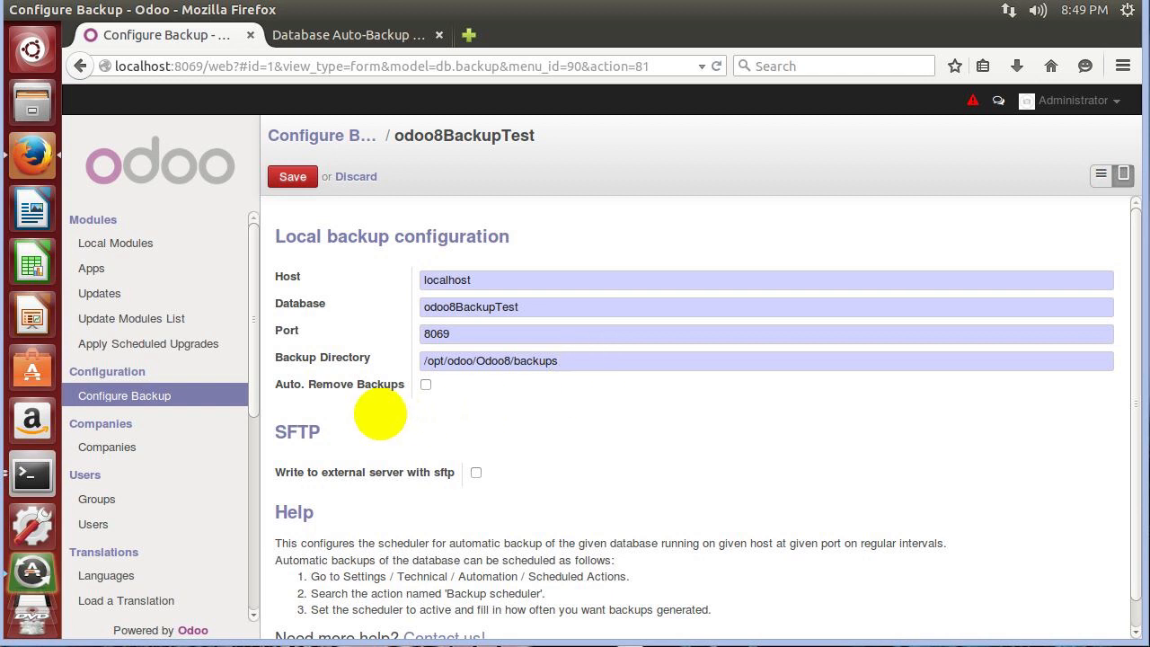
{"action": "left_click_drag", "start_coordinate": [423, 360], "coordinate": [473, 359]}
{"action": "left_click", "coordinate": [475, 360]}
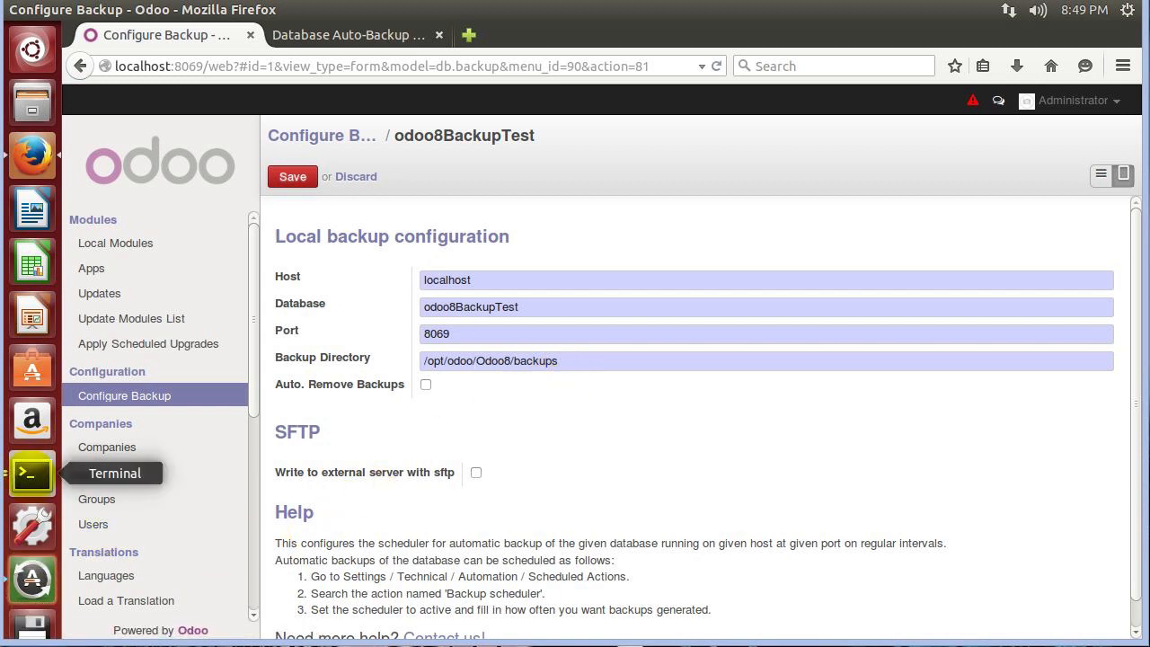
Select /opt/odoo/Odoo8 in the Backup Directory field for use in the home-folder shell.
{"action": "left_click", "coordinate": [31, 473]}
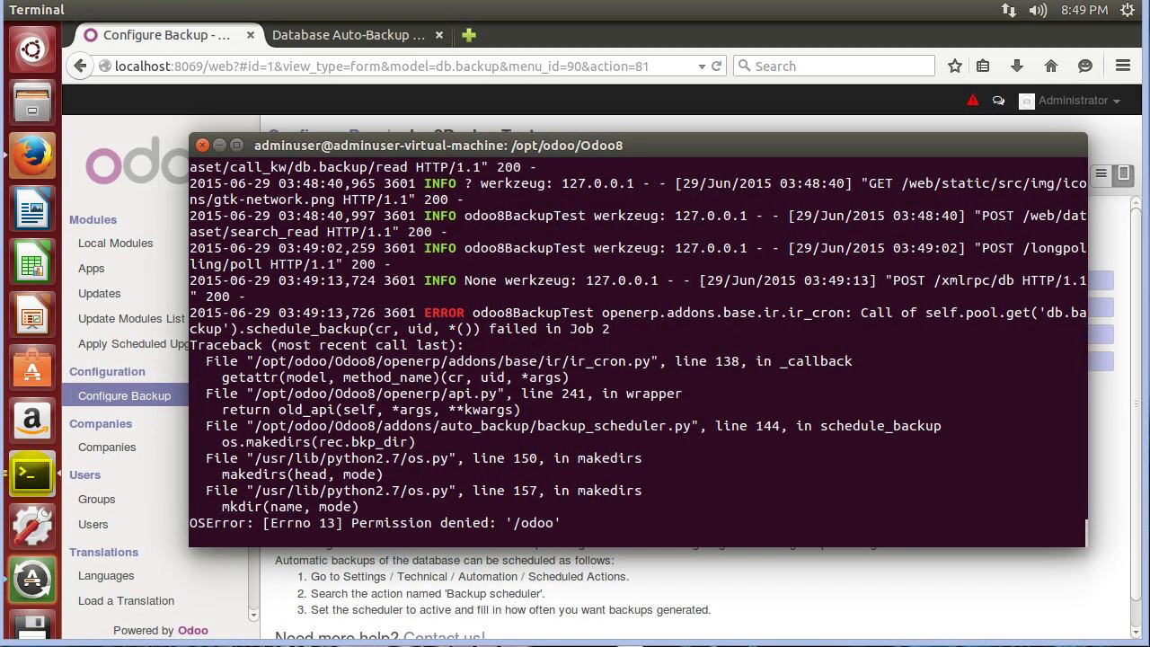
{"action": "left_click", "coordinate": [31, 473]}
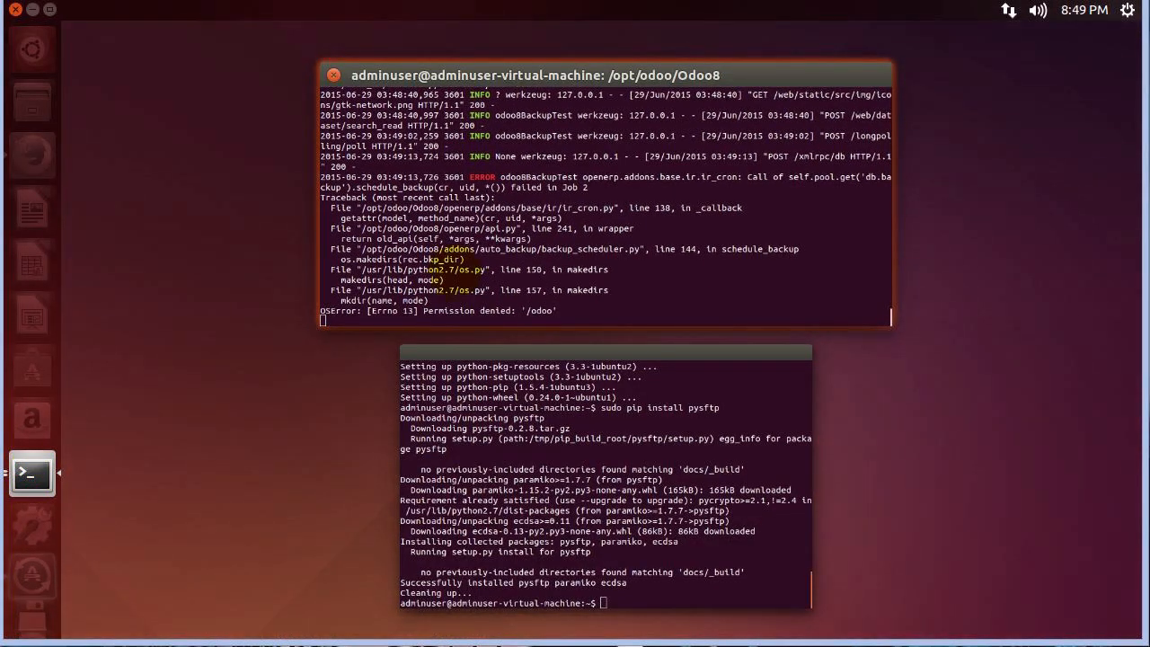
{"action": "left_click", "coordinate": [557, 386]}
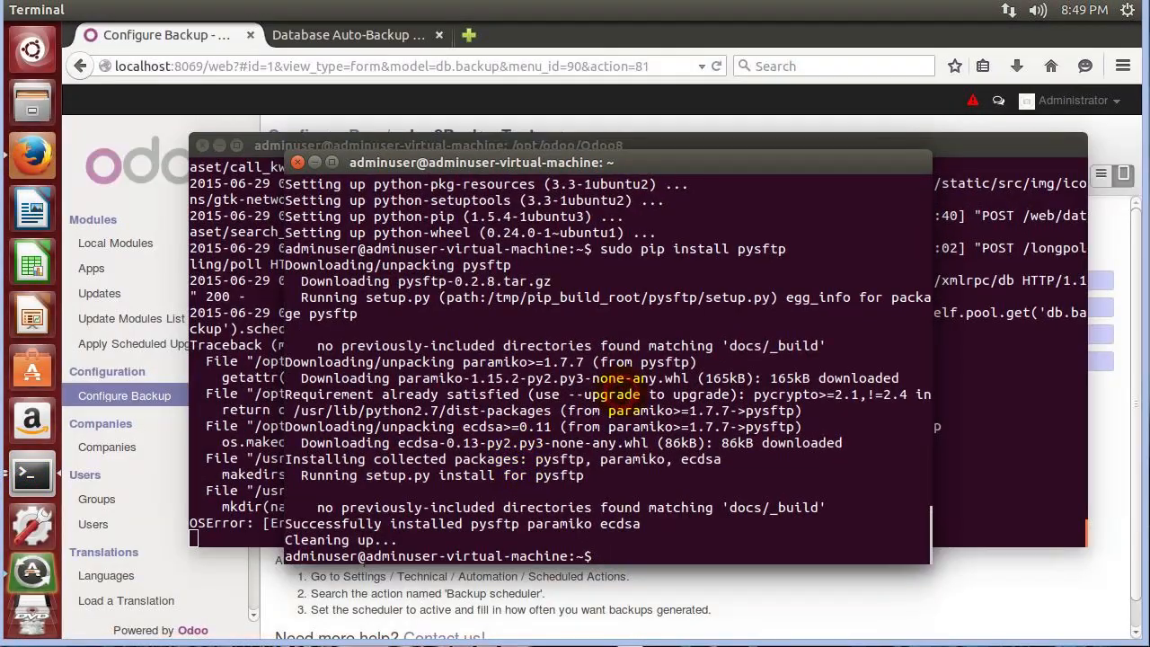
{"action": "left_click_drag", "start_coordinate": [536, 167], "coordinate": [680, 166]}
{"action": "left_click", "coordinate": [373, 575]}
{"action": "left_click_drag", "start_coordinate": [602, 364], "coordinate": [397, 354]}
{"action": "left_click", "coordinate": [511, 364]}
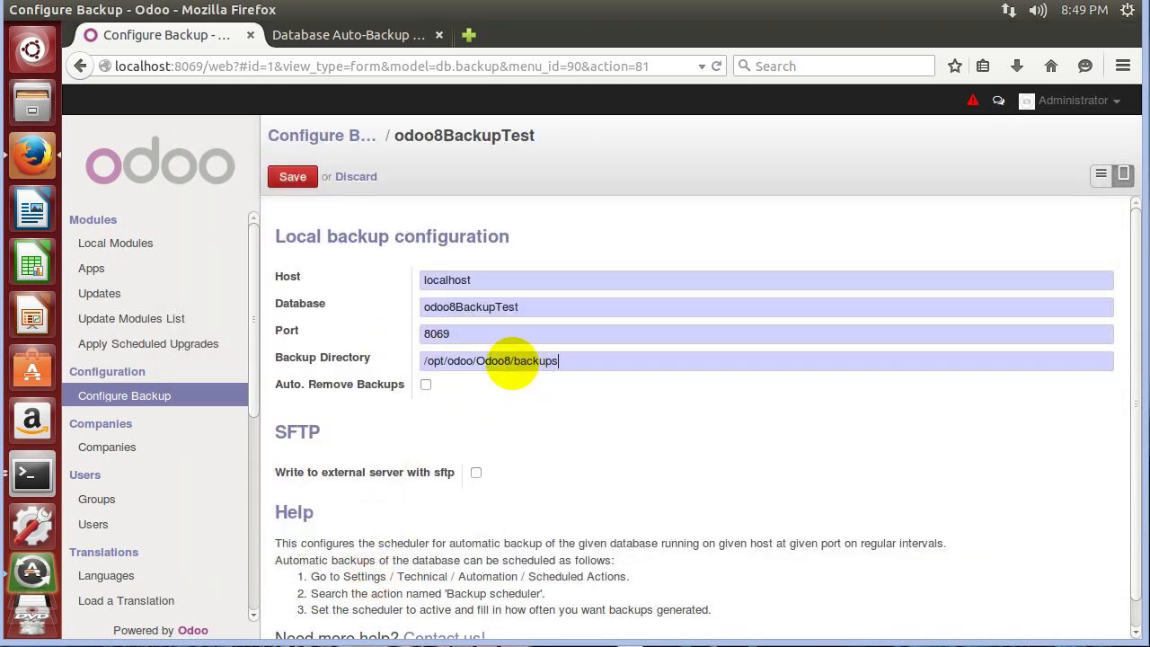
{"action": "left_click_drag", "start_coordinate": [510, 360], "coordinate": [325, 339]}
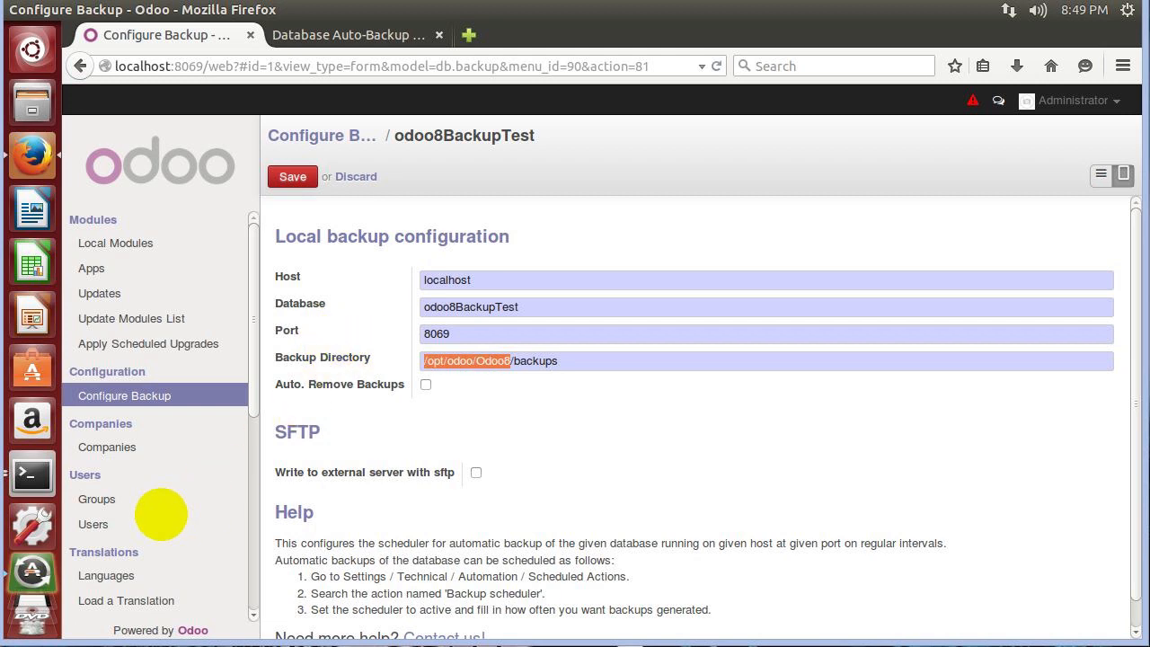
{"action": "left_click", "coordinate": [31, 476]}
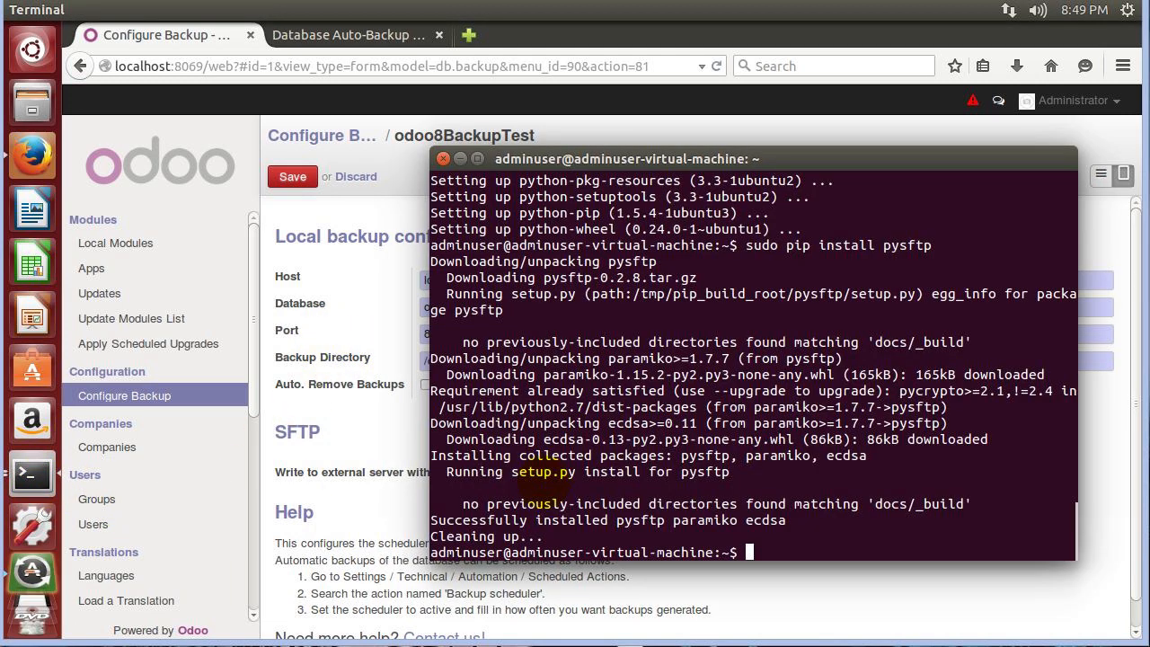
Change into /opt/odoo/Odoo8 by pasting the copied path after cd.
{"action": "type", "text": "cd /"}
{"action": "right_click", "coordinate": [797, 561]}
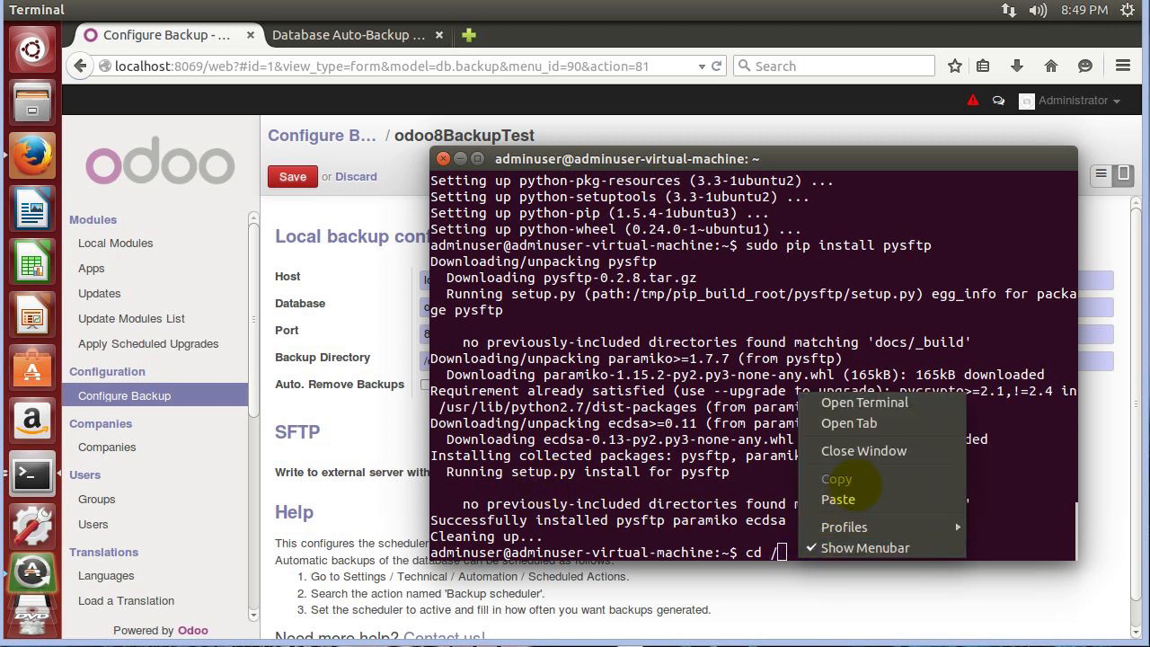
{"action": "left_click", "coordinate": [849, 496]}
{"action": "key", "text": "Left"}
{"action": "key", "text": "Left"}
{"action": "key", "text": "Left"}
{"action": "key", "text": "Left"}
{"action": "key", "text": "Left"}
{"action": "key", "text": "Left"}
{"action": "key", "text": "Left"}
{"action": "key", "text": "Left"}
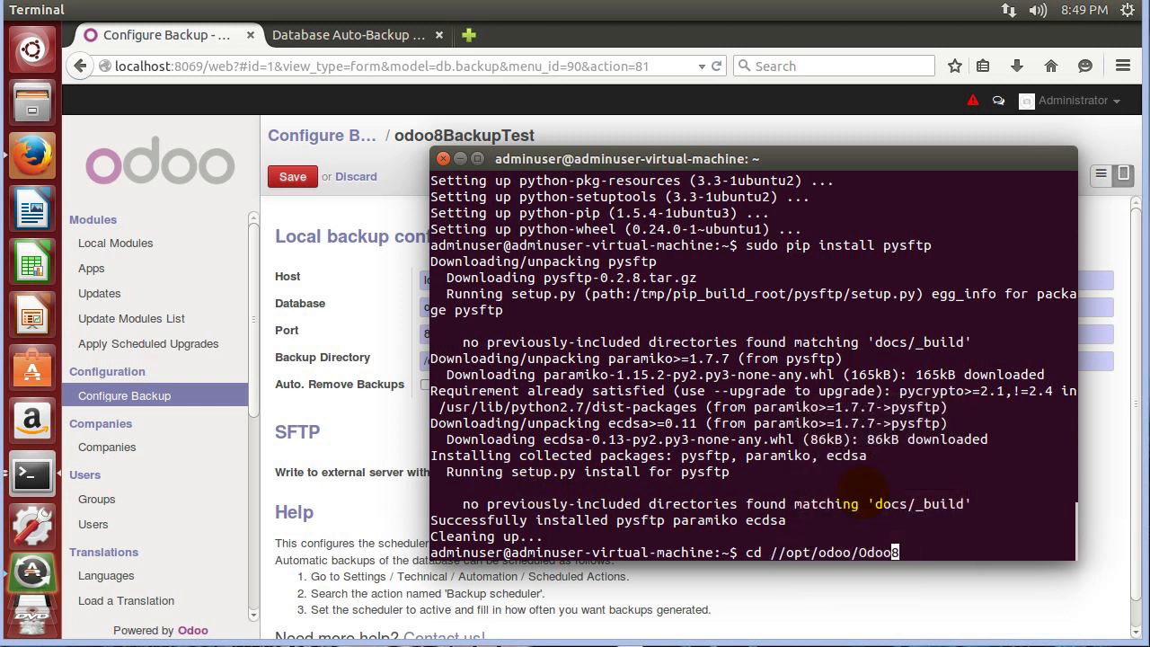
{"action": "key", "text": "Left"}
{"action": "key", "text": "Left"}
{"action": "key", "text": "Left"}
{"action": "key", "text": "Left"}
{"action": "key", "text": "Left"}
{"action": "key", "text": "Left"}
{"action": "key", "text": "BackSpace"}
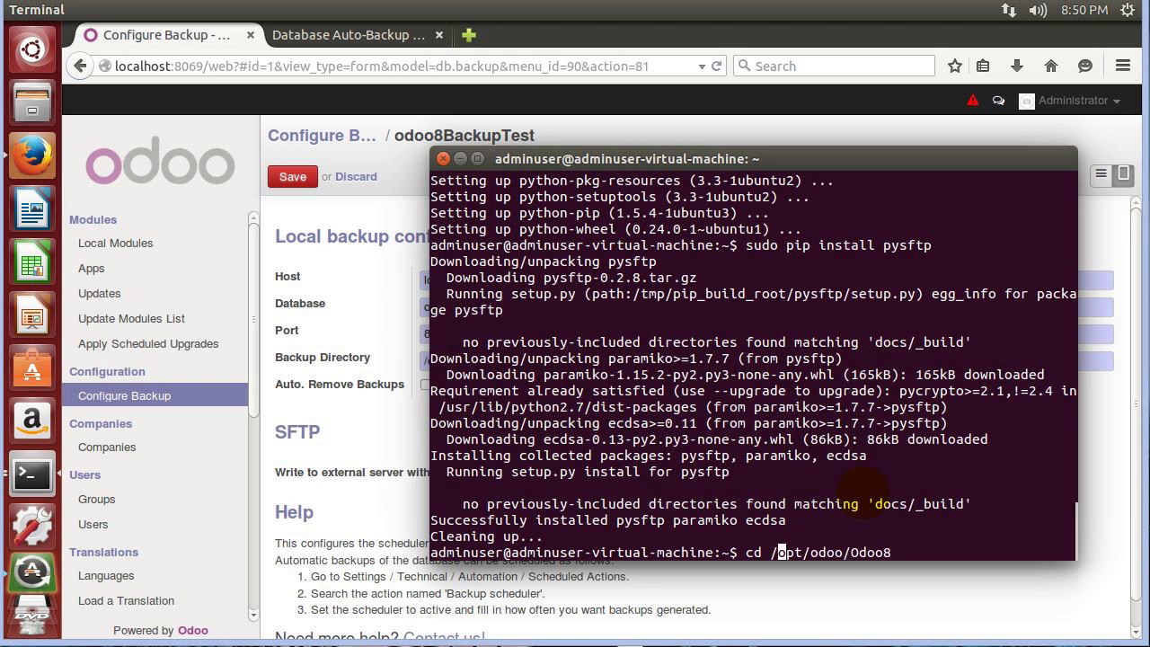
{"action": "key", "text": "Return"}
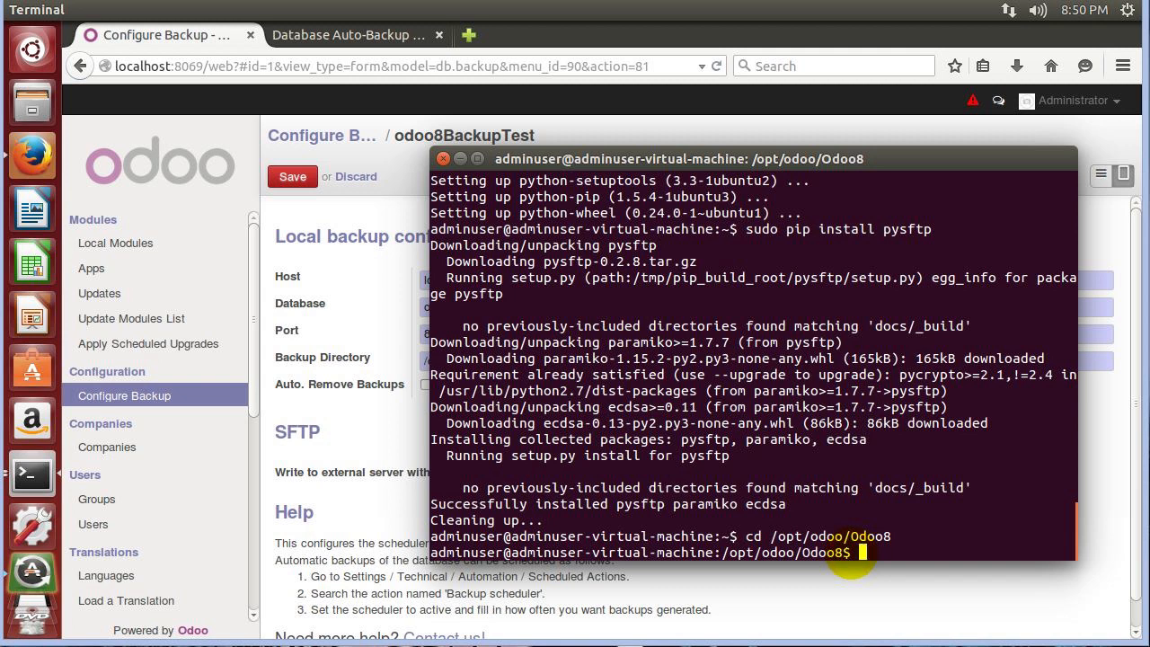
Move up to /opt/odoo and list its folders with ls -l.
{"action": "type", "text": "cd .."}
{"action": "key", "text": "Return"}
{"action": "type", "text": "ls -l"}
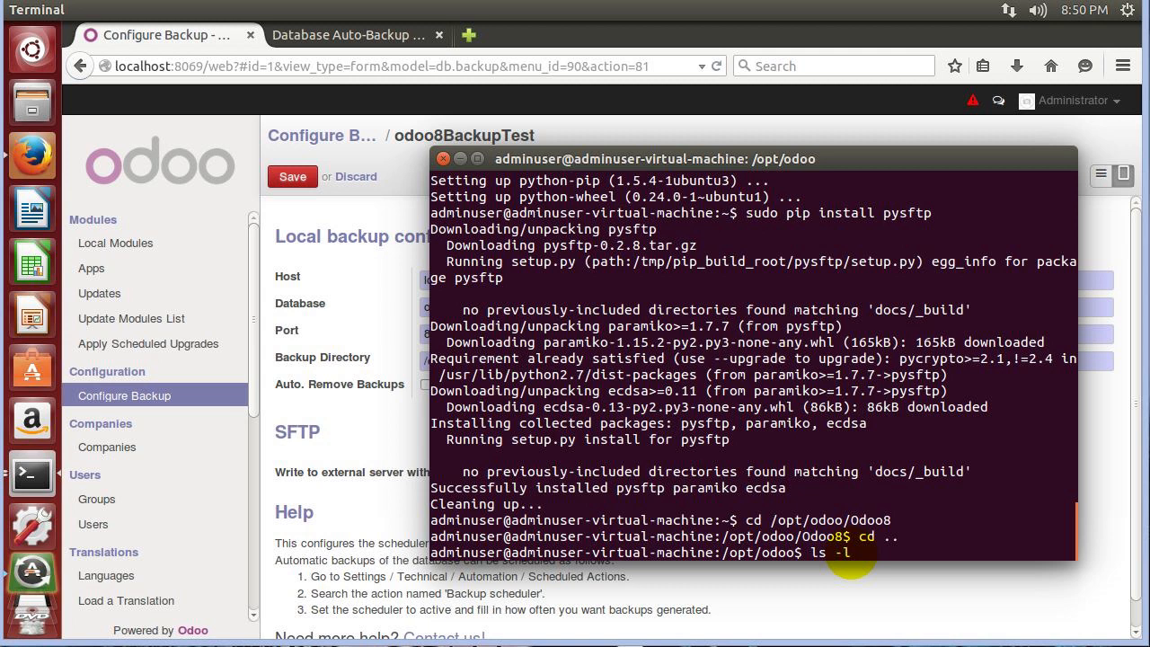
{"action": "key", "text": "Return"}
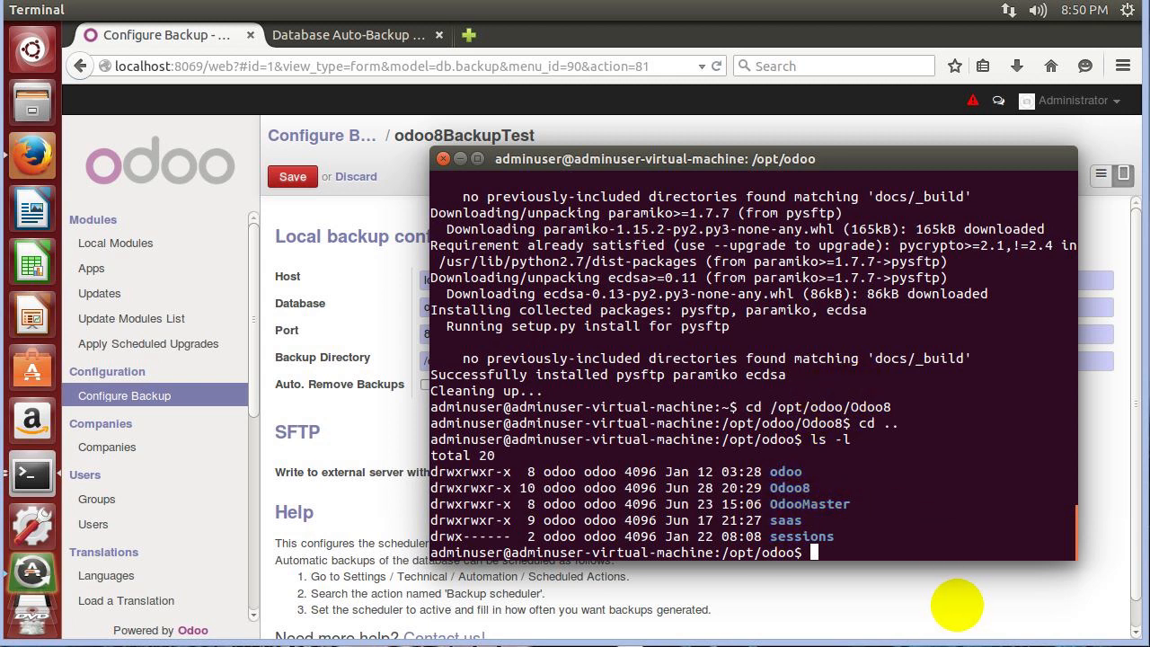
Enter the Odoo8 folder and list addons, auto_backup, odoo.py and setup.py.
{"action": "left_click", "coordinate": [351, 436]}
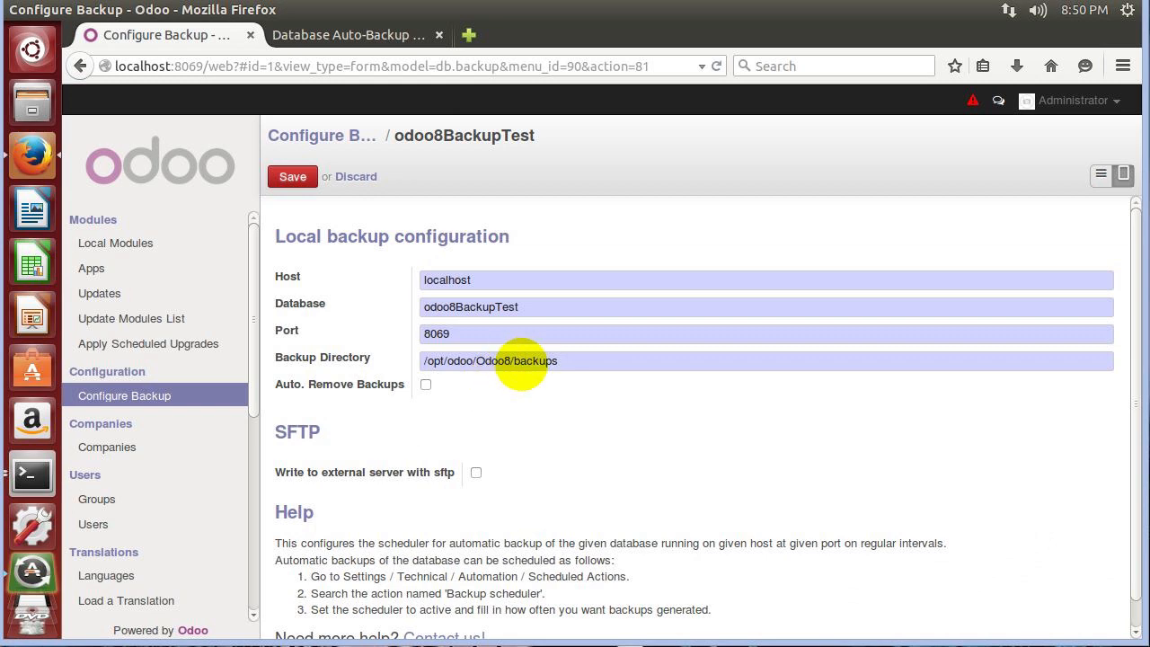
{"action": "left_click", "coordinate": [32, 473]}
{"action": "left_click", "coordinate": [856, 491]}
{"action": "type", "text": "cd Odoo8"}
{"action": "key", "text": "Return"}
{"action": "type", "text": "ls"}
{"action": "key", "text": "Return"}
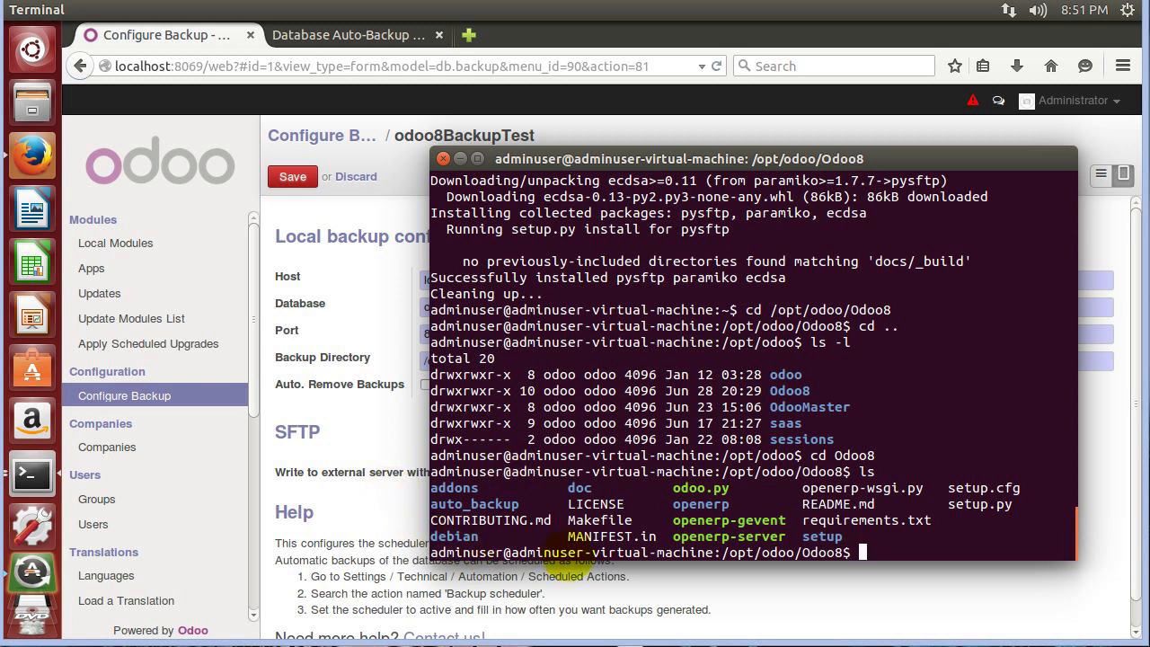
Save the odoo8BackupTest backup configuration in Odoo.
{"action": "left_click", "coordinate": [858, 575]}
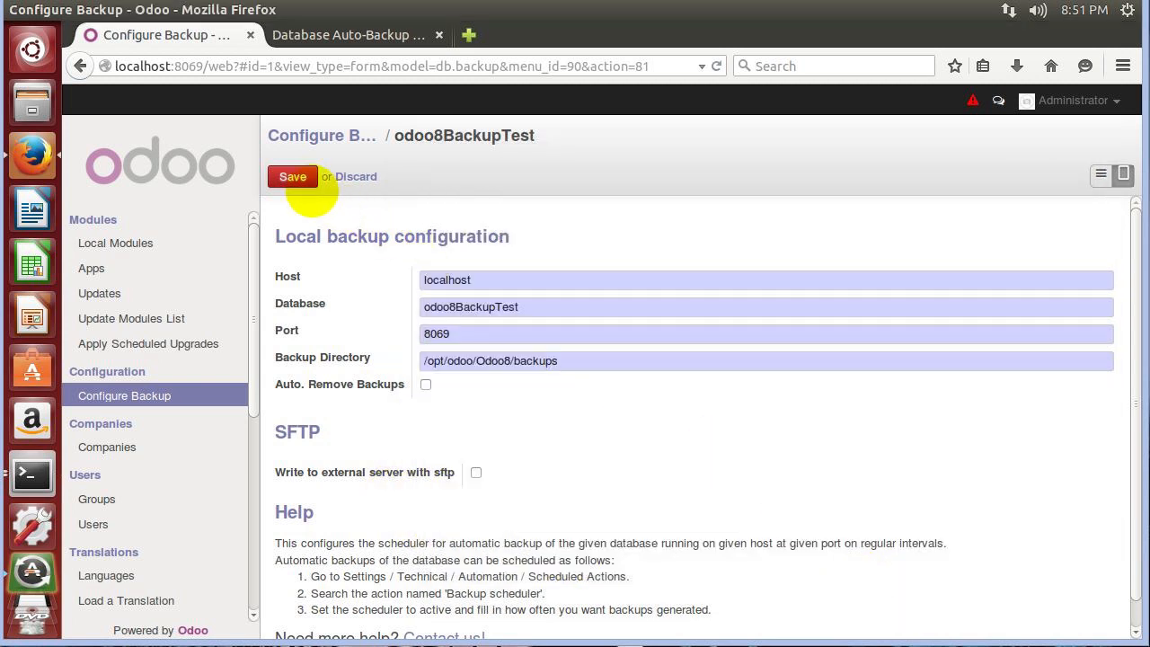
{"action": "left_click", "coordinate": [293, 176]}
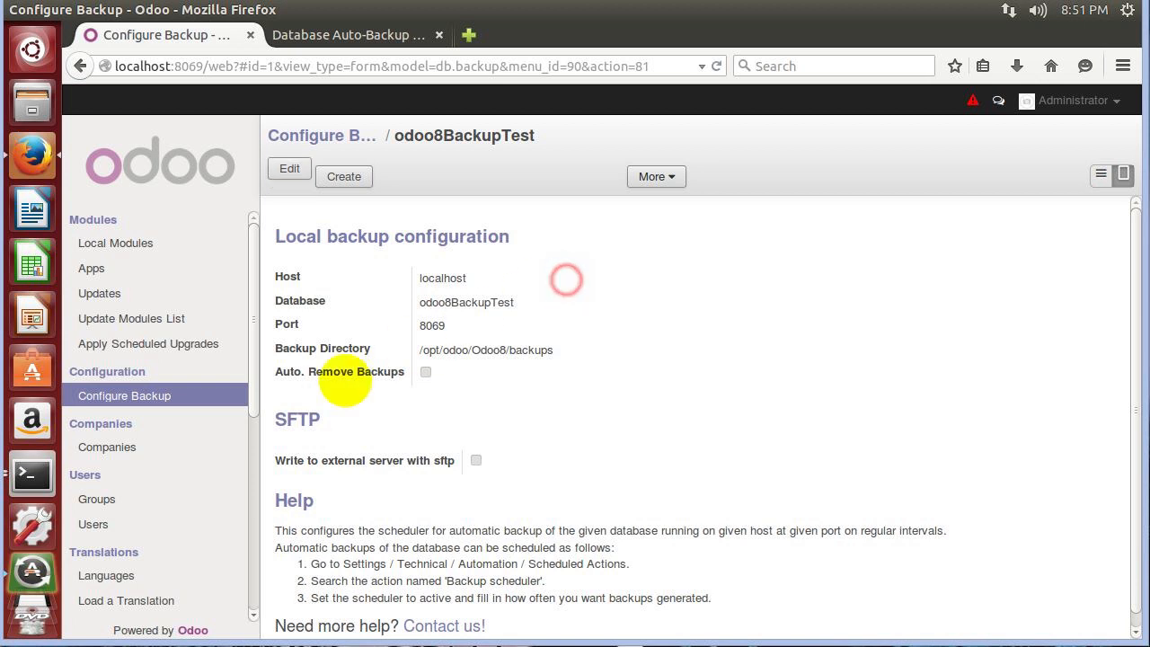
{"action": "left_click", "coordinate": [61, 475]}
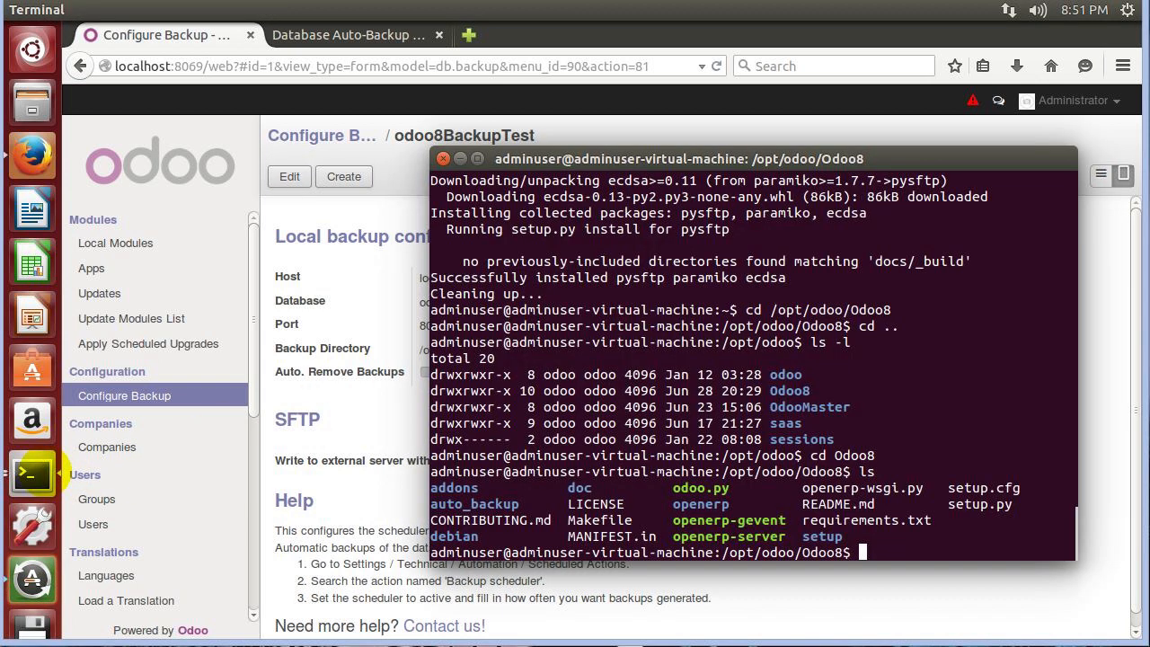
Bring the Odoo server log forward and scroll through its latest entries.
{"action": "left_click", "coordinate": [61, 474]}
{"action": "left_click", "coordinate": [647, 220]}
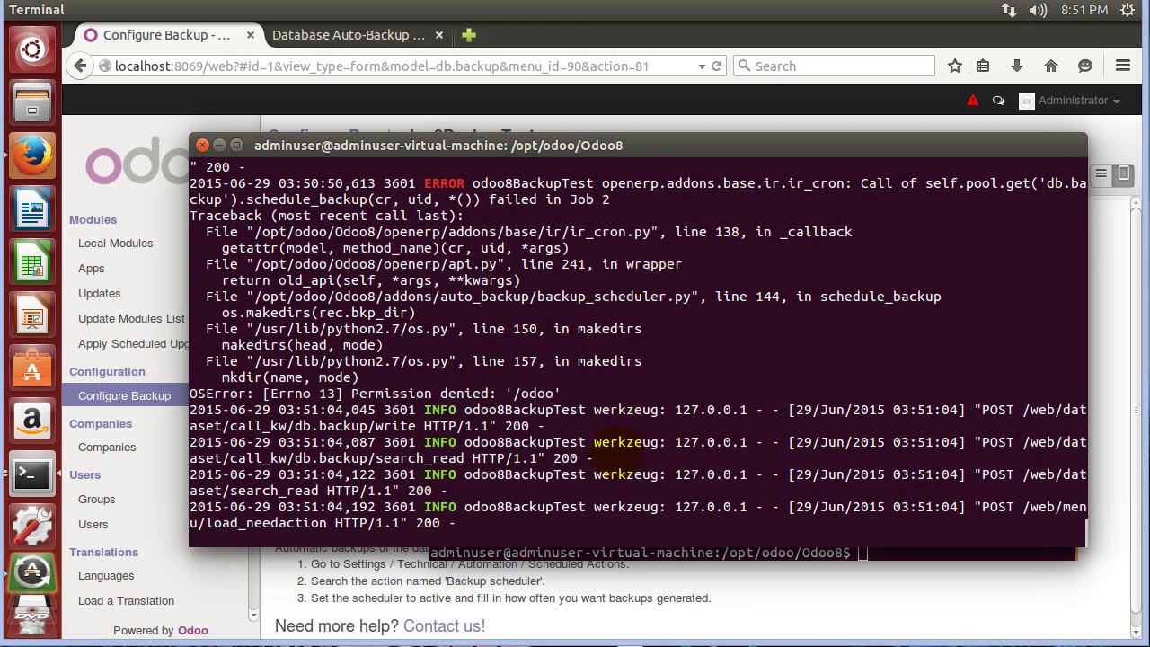
{"action": "scroll", "coordinate": [620, 453], "scroll_direction": "up", "scroll_amount": 3}
{"action": "scroll", "coordinate": [618, 445], "scroll_direction": "up", "scroll_amount": 4}
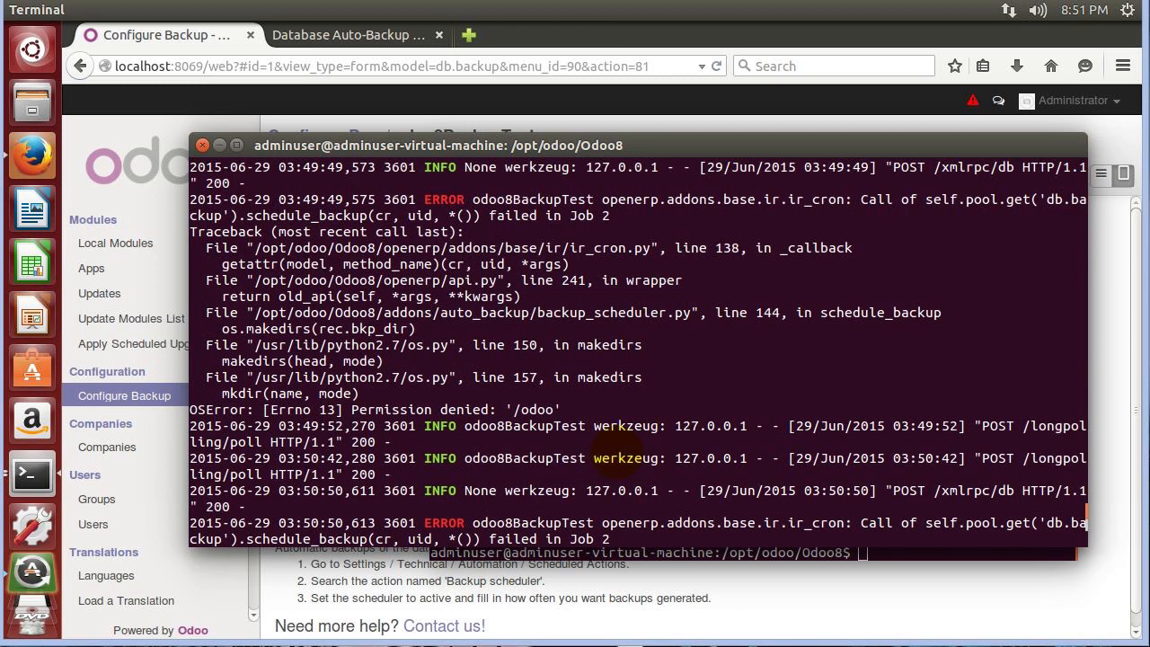
{"action": "scroll", "coordinate": [620, 449], "scroll_direction": "up", "scroll_amount": 10}
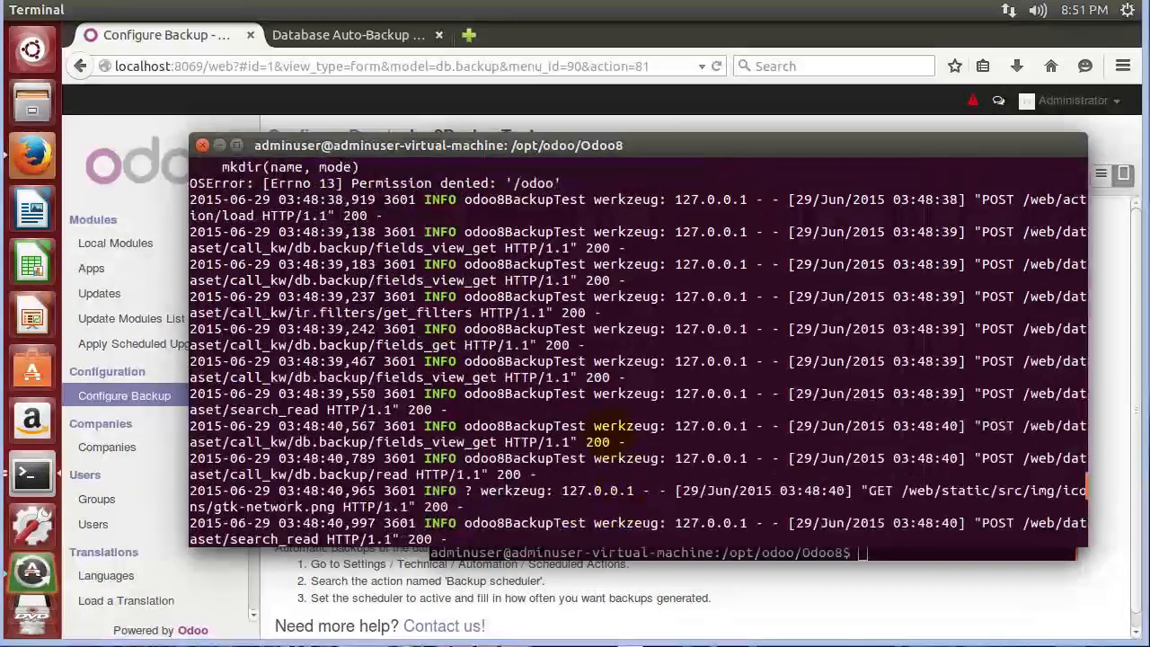
{"action": "scroll", "coordinate": [620, 449], "scroll_direction": "down", "scroll_amount": 6}
{"action": "scroll", "coordinate": [535, 346], "scroll_direction": "down", "scroll_amount": 3}
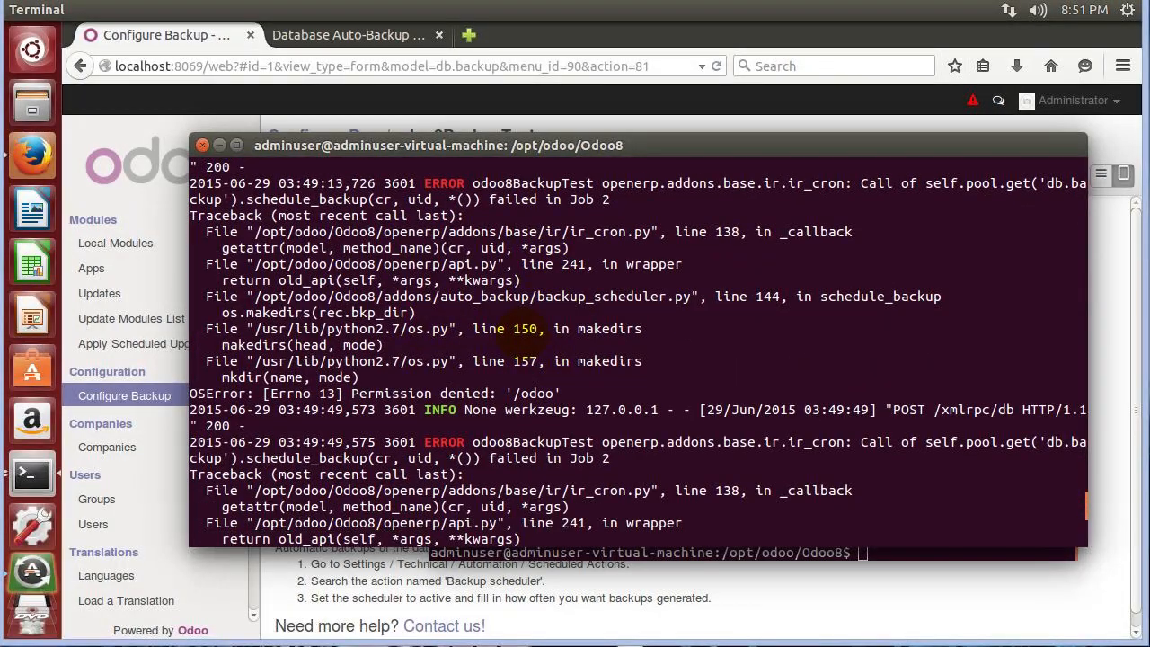
{"action": "scroll", "coordinate": [526, 329], "scroll_direction": "down", "scroll_amount": 6}
{"action": "scroll", "coordinate": [526, 329], "scroll_direction": "down", "scroll_amount": 1}
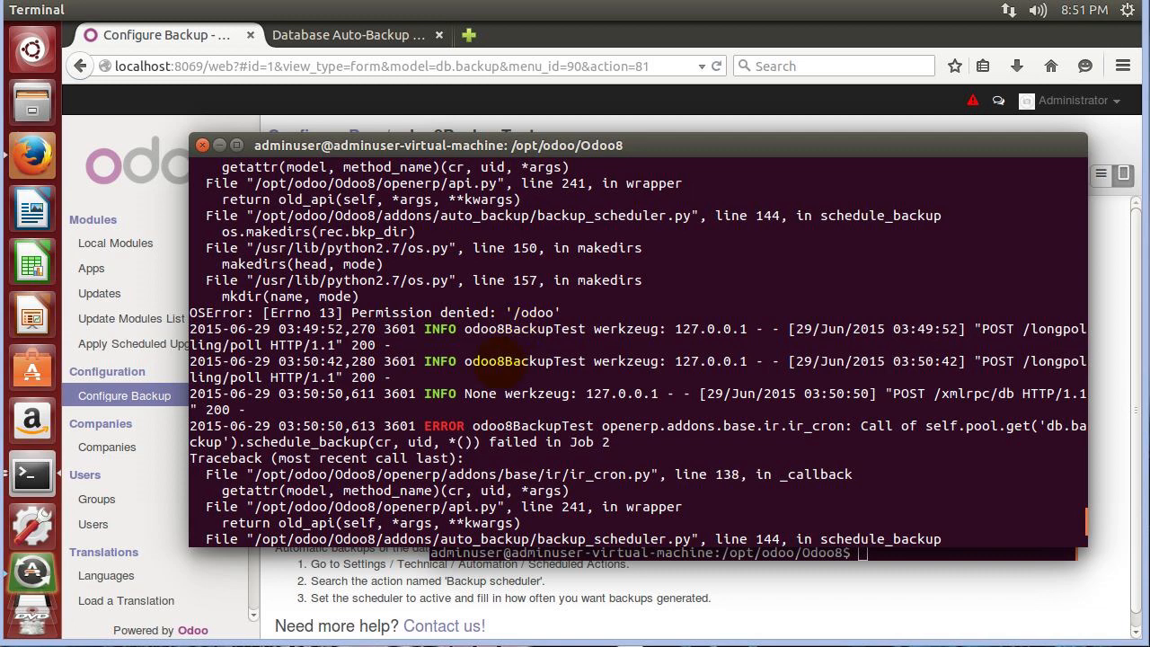
{"action": "scroll", "coordinate": [510, 361], "scroll_direction": "down", "scroll_amount": 5}
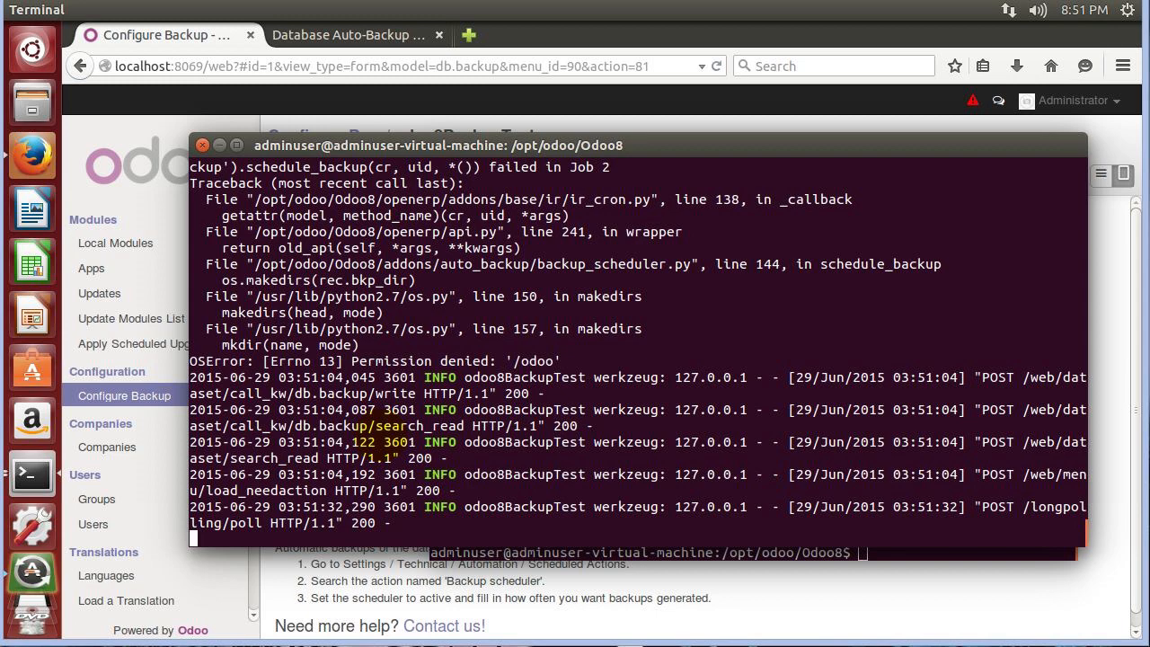
{"action": "scroll", "coordinate": [637, 353], "scroll_direction": "up", "scroll_amount": 3}
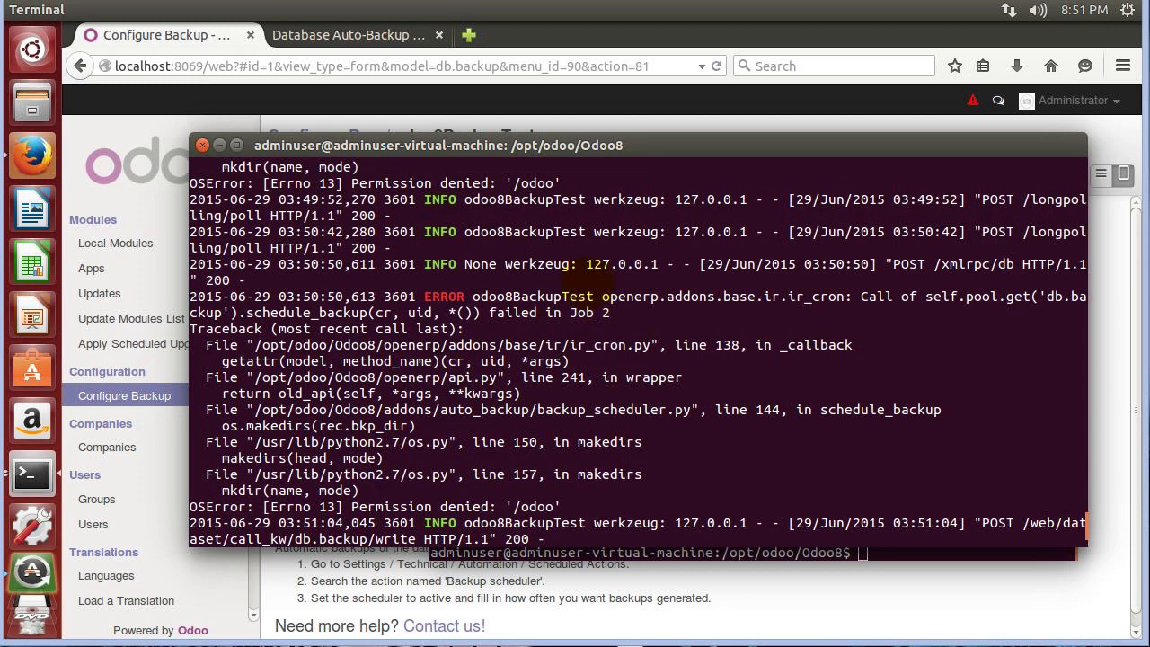
{"action": "scroll", "coordinate": [579, 296], "scroll_direction": "up", "scroll_amount": 1}
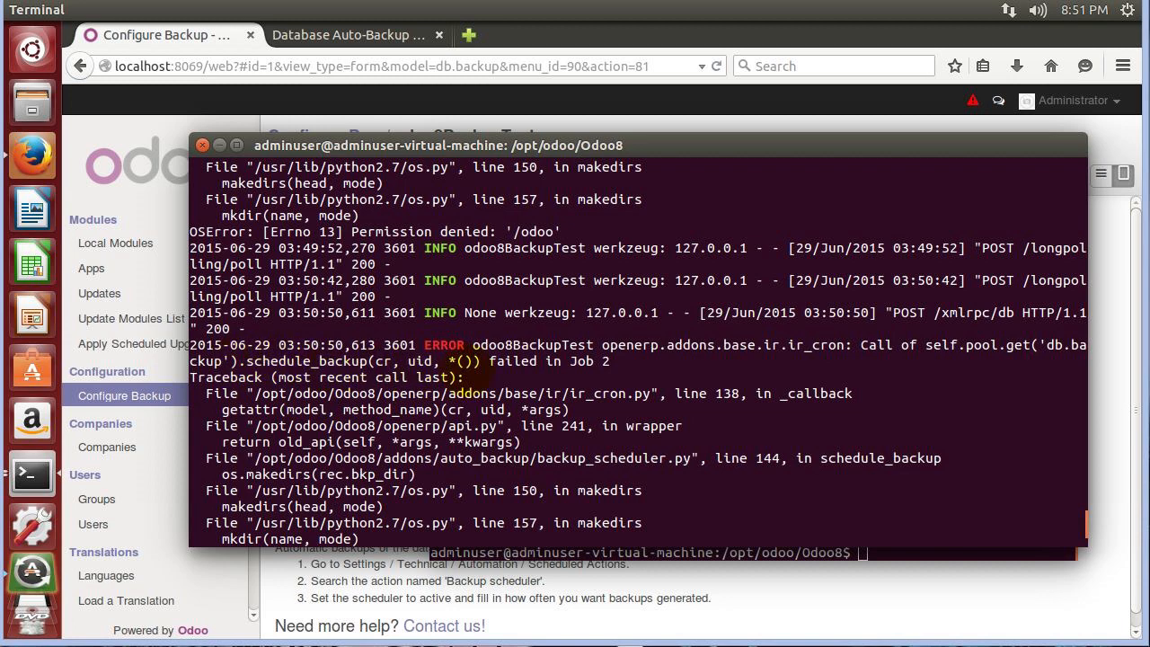
{"action": "scroll", "coordinate": [467, 359], "scroll_direction": "down", "scroll_amount": 4}
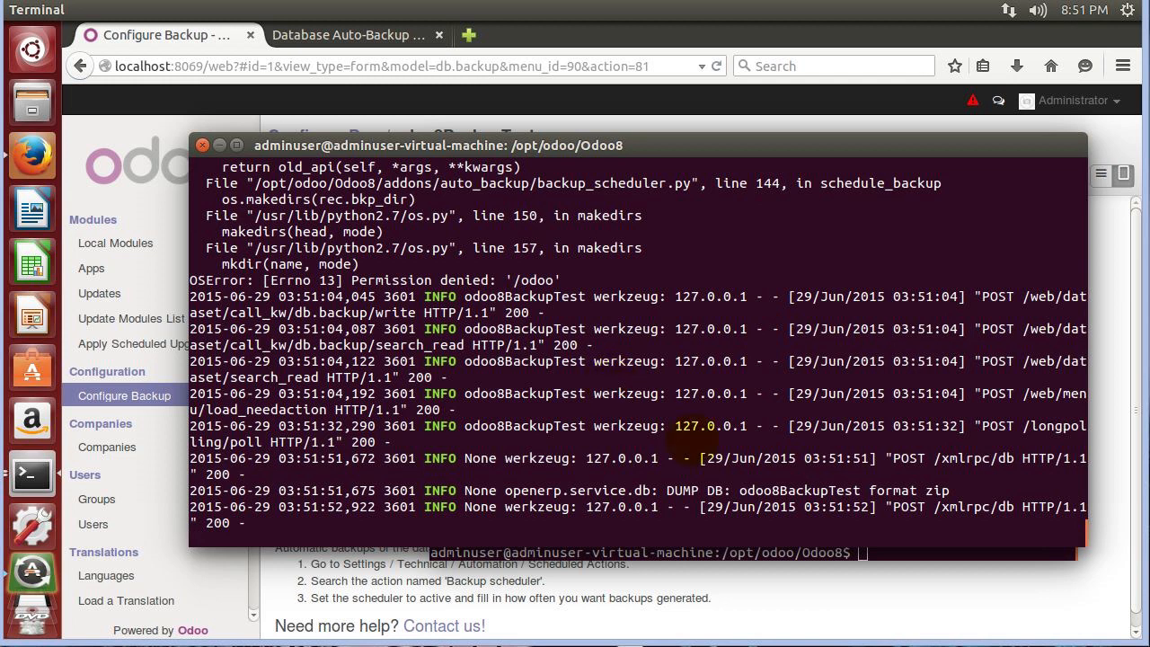
Highlight the DUMP DB odoo8BackupTest entry in zip format.
{"action": "left_click_drag", "start_coordinate": [950, 490], "coordinate": [506, 492]}
{"action": "left_click", "coordinate": [507, 492]}
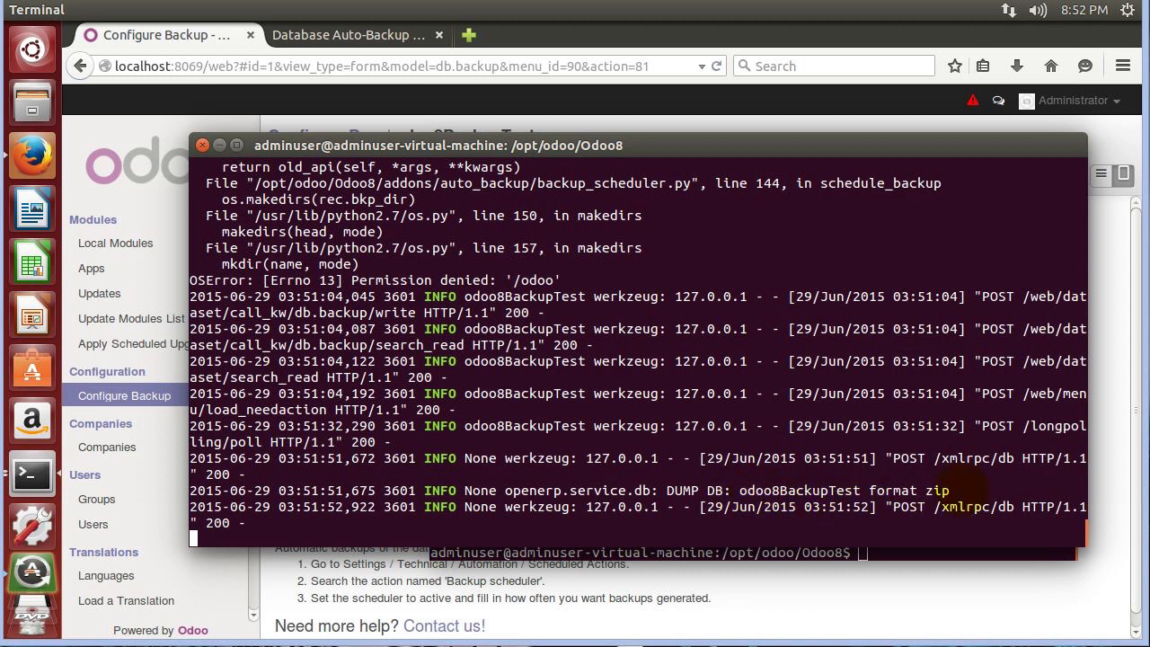
{"action": "left_click_drag", "start_coordinate": [960, 490], "coordinate": [732, 491]}
{"action": "left_click", "coordinate": [723, 490]}
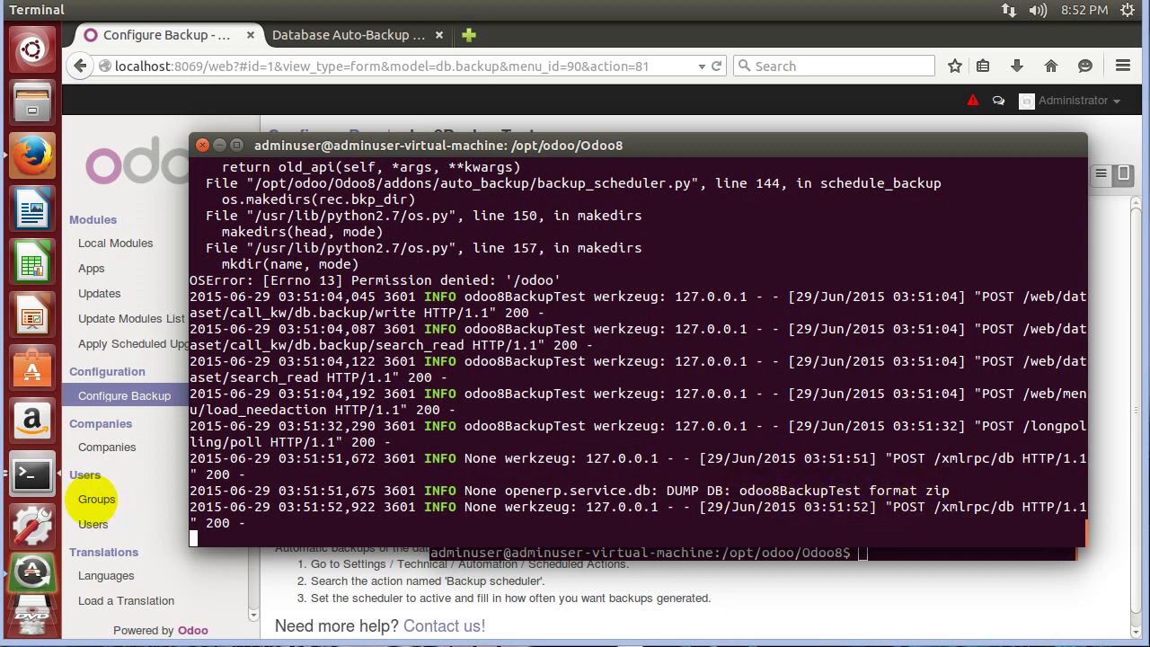
{"action": "left_click", "coordinate": [31, 473]}
List the Odoo8 folder again and spot the new backups folder.
{"action": "left_click", "coordinate": [452, 479]}
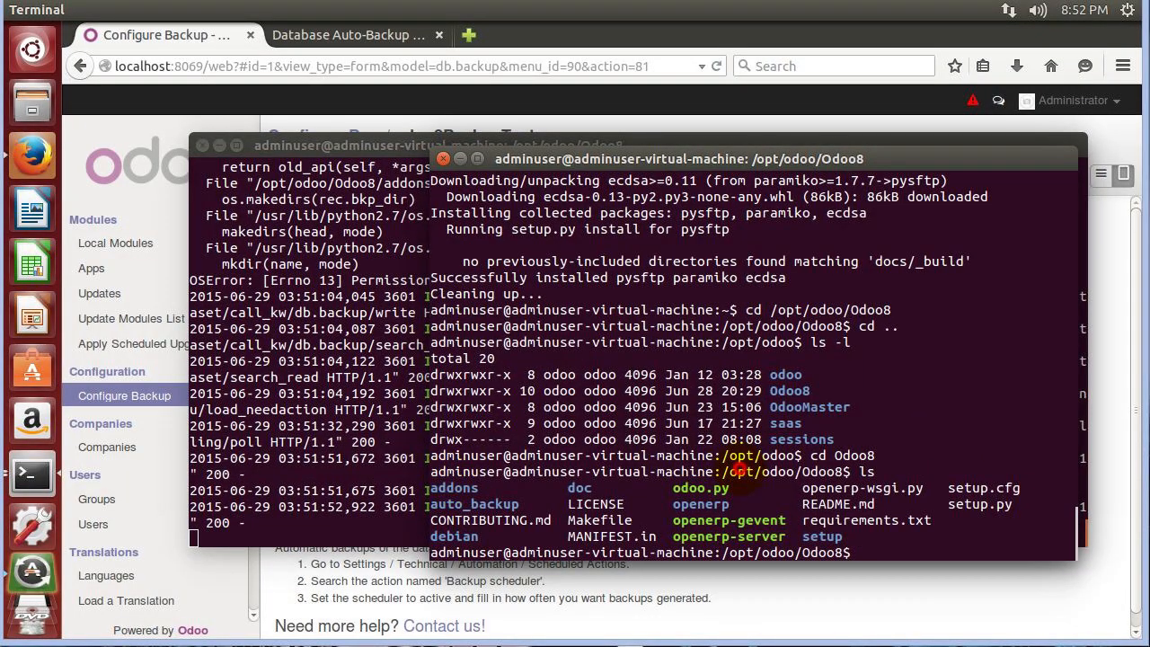
{"action": "type", "text": "ls"}
{"action": "key", "text": "Return"}
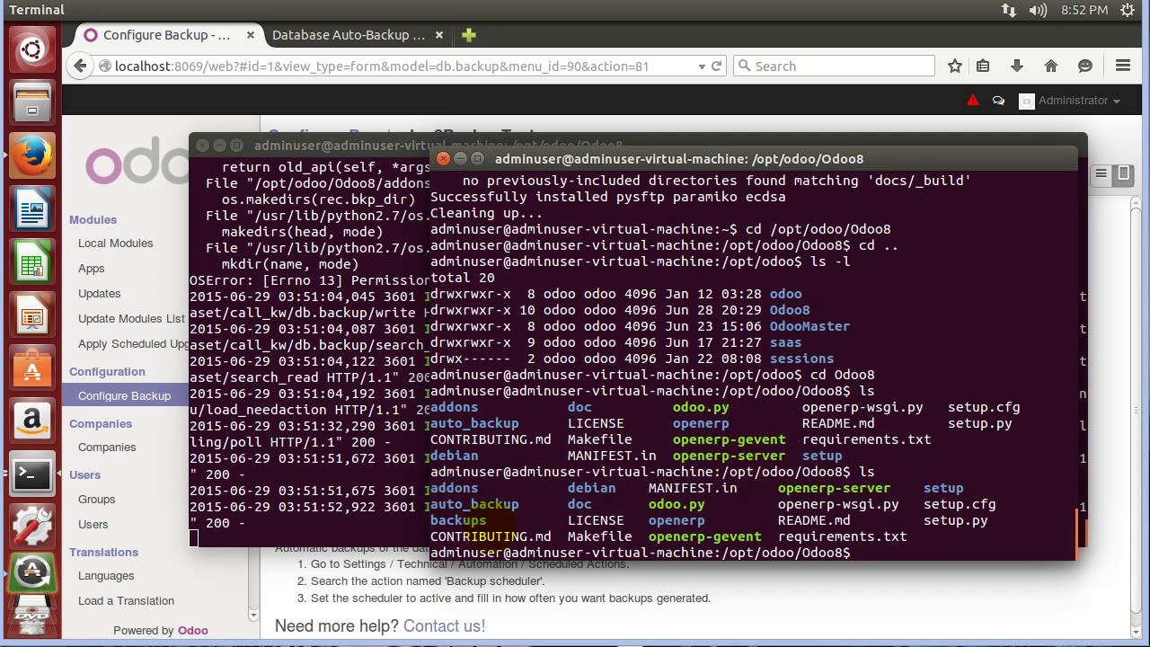
{"action": "mouse_move", "coordinate": [494, 521]}
{"action": "left_mouse_down"}
{"action": "mouse_move", "coordinate": [440, 520]}
{"action": "mouse_move", "coordinate": [490, 520]}
{"action": "left_mouse_up"}
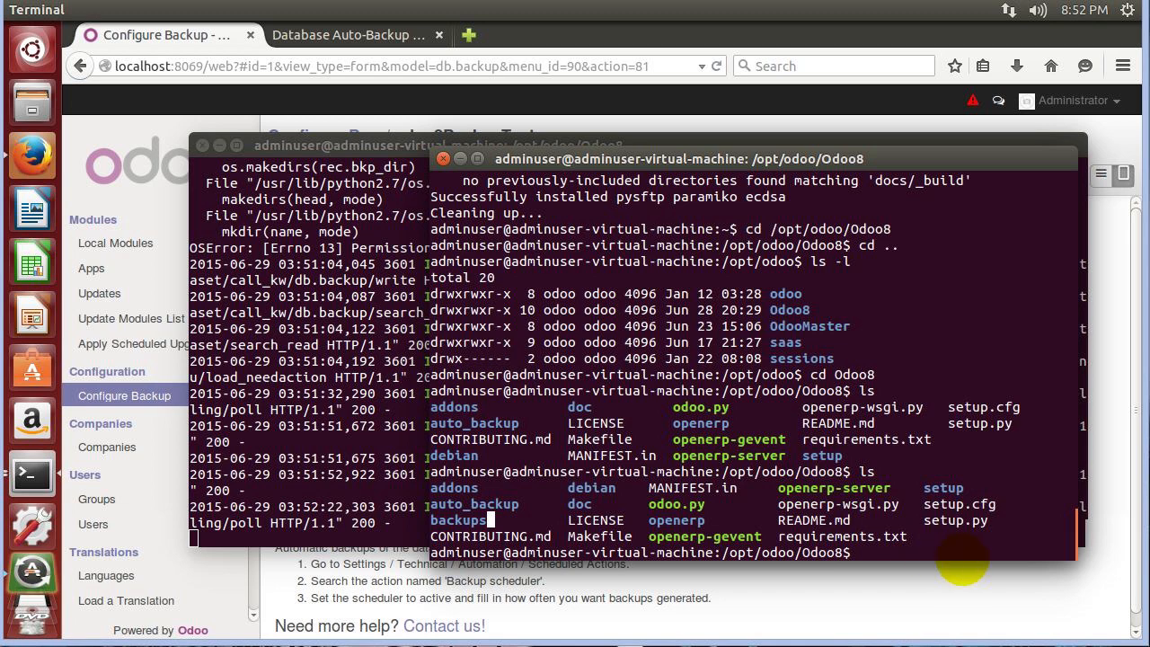
Enter the backups folder with cd backups and list its contents.
{"action": "left_click", "coordinate": [932, 569]}
{"action": "left_click", "coordinate": [31, 474]}
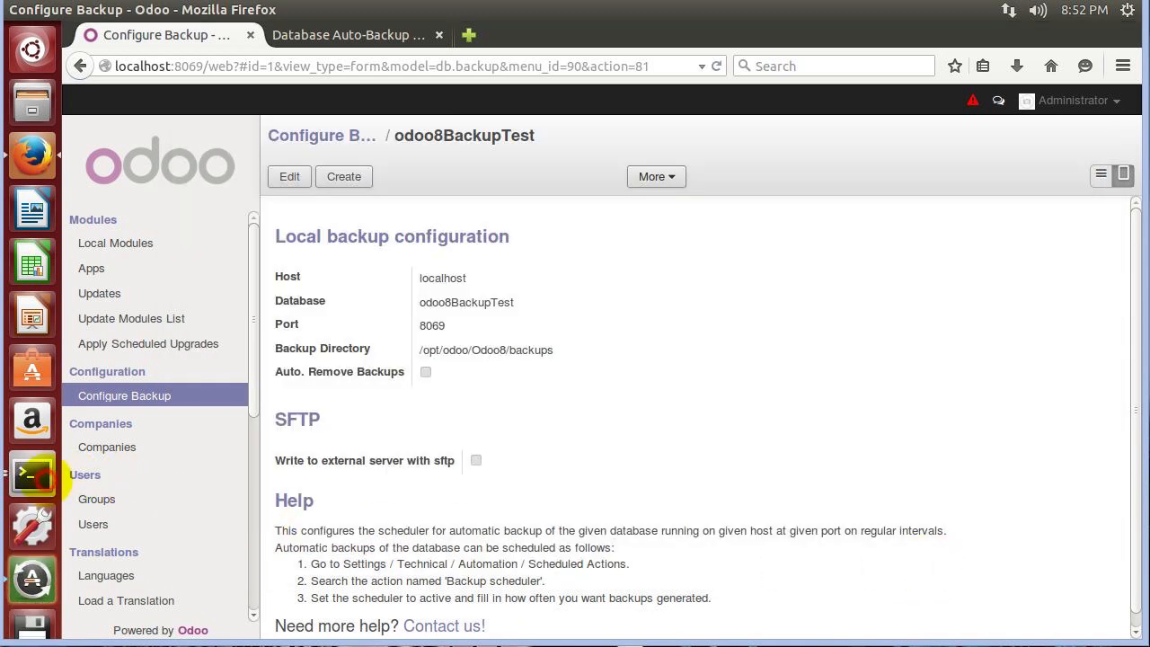
{"action": "type", "text": "cd backups"}
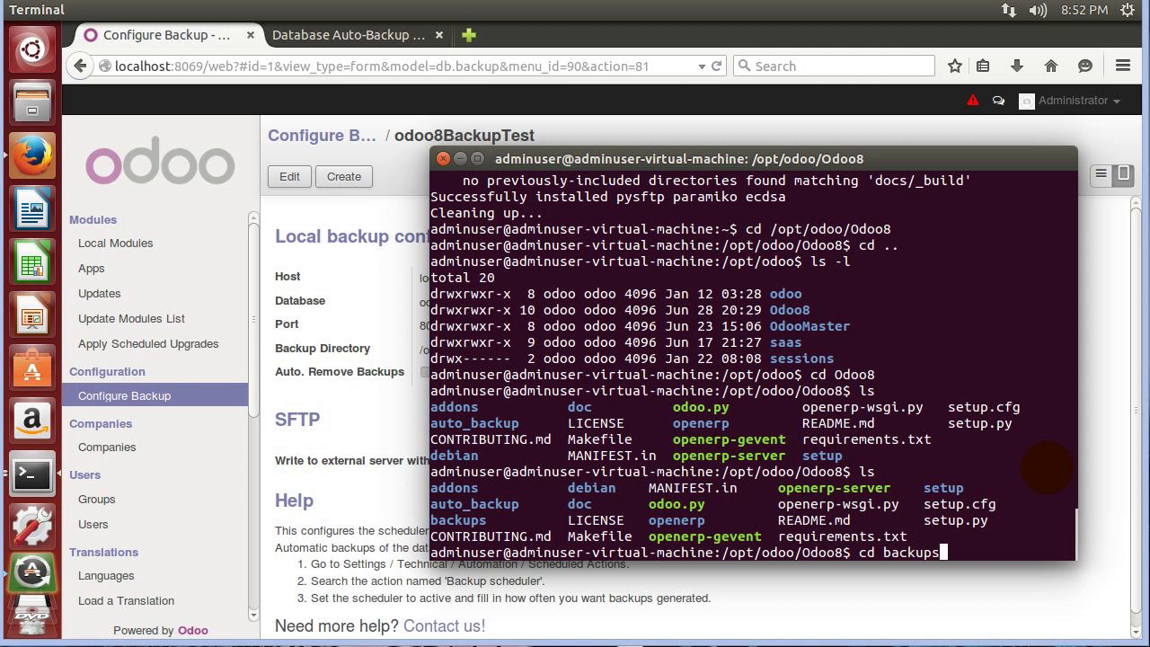
{"action": "key", "text": "Return"}
{"action": "type", "text": "ls"}
{"action": "key", "text": "Return"}
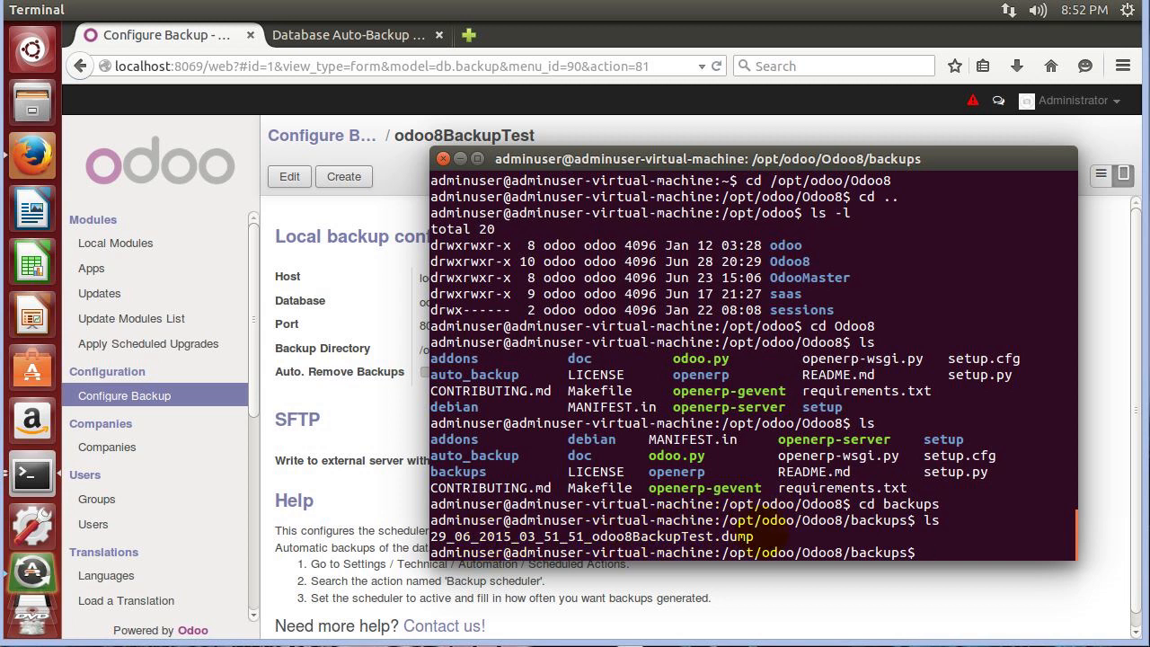
Highlight the backup file name 29_06_2015_03_51_51_odoo8BackupTest.dump in the listing.
{"action": "left_click_drag", "start_coordinate": [639, 536], "coordinate": [778, 537]}
{"action": "left_click_drag", "start_coordinate": [591, 536], "coordinate": [776, 536]}
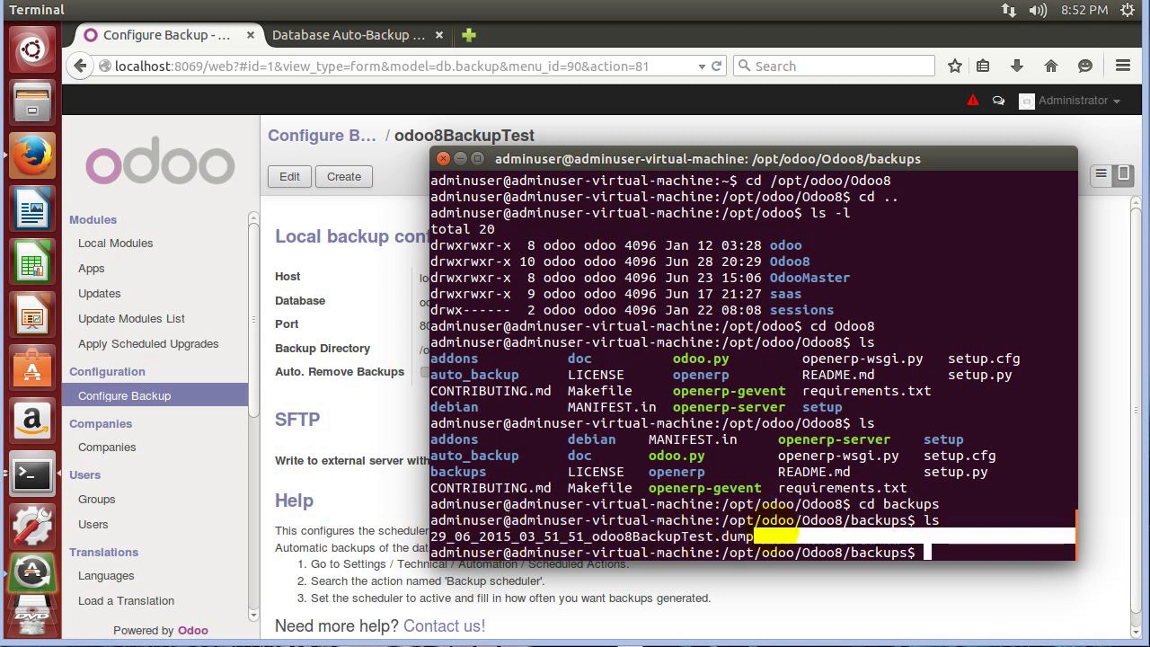
{"action": "left_click", "coordinate": [773, 530]}
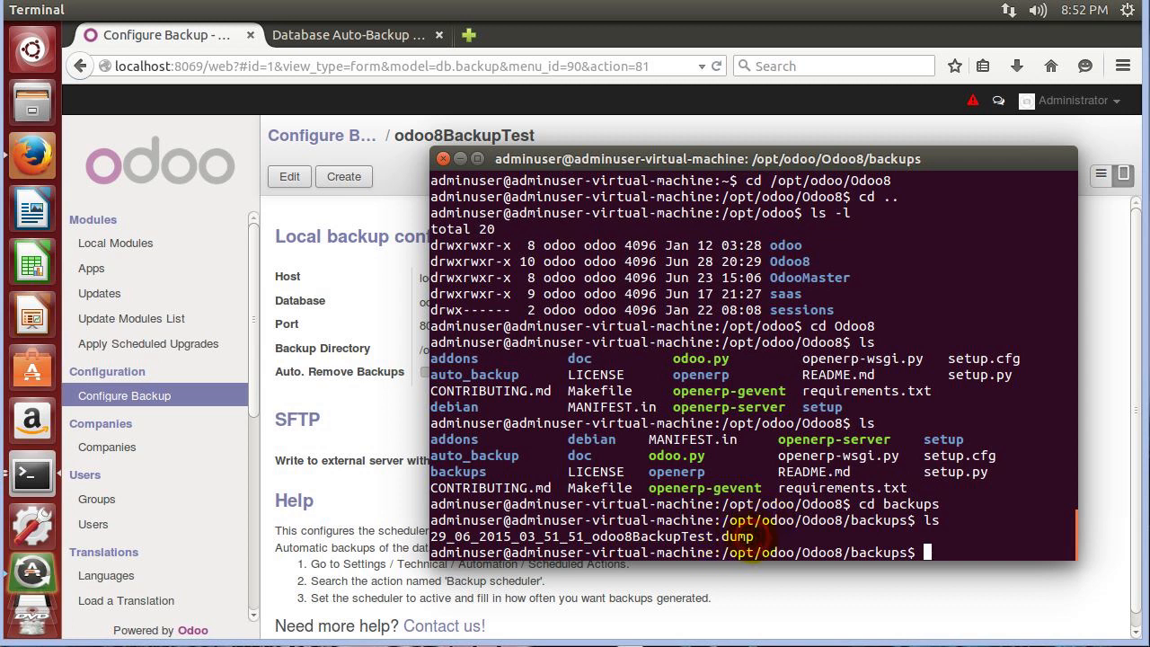
{"action": "left_click_drag", "start_coordinate": [754, 536], "coordinate": [408, 532]}
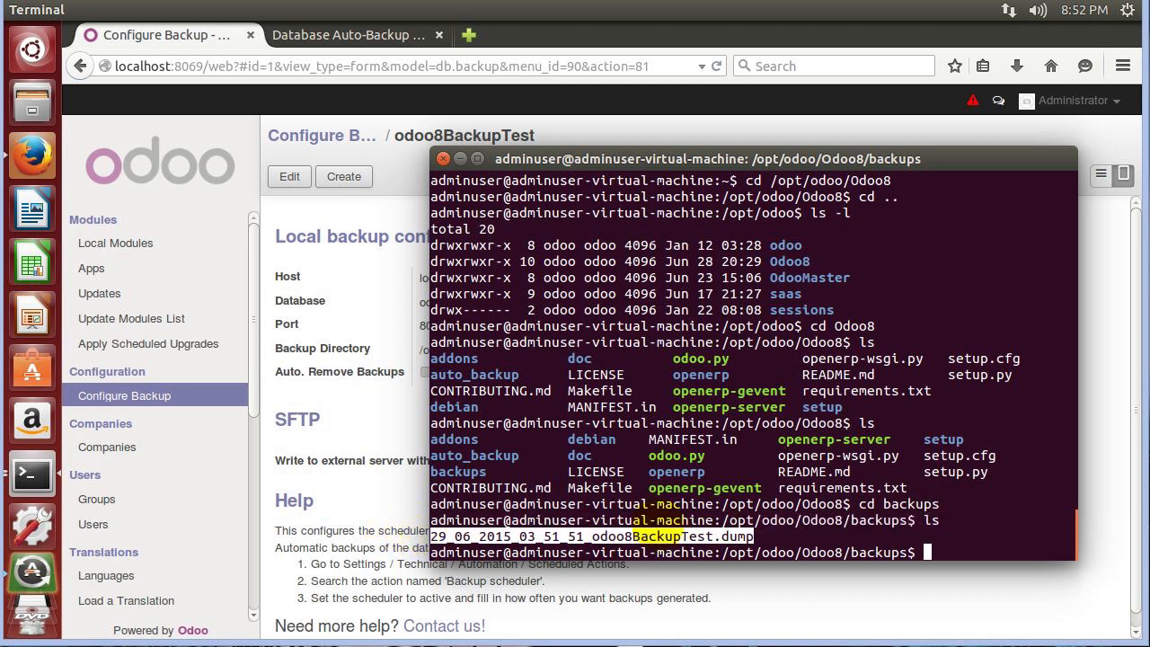
{"action": "left_click", "coordinate": [777, 534]}
{"action": "mouse_move", "coordinate": [717, 539]}
{"action": "left_mouse_down"}
{"action": "mouse_move", "coordinate": [762, 538]}
{"action": "mouse_move", "coordinate": [708, 544]}
{"action": "left_mouse_up"}
{"action": "left_click", "coordinate": [748, 538]}
{"action": "left_click", "coordinate": [723, 539]}
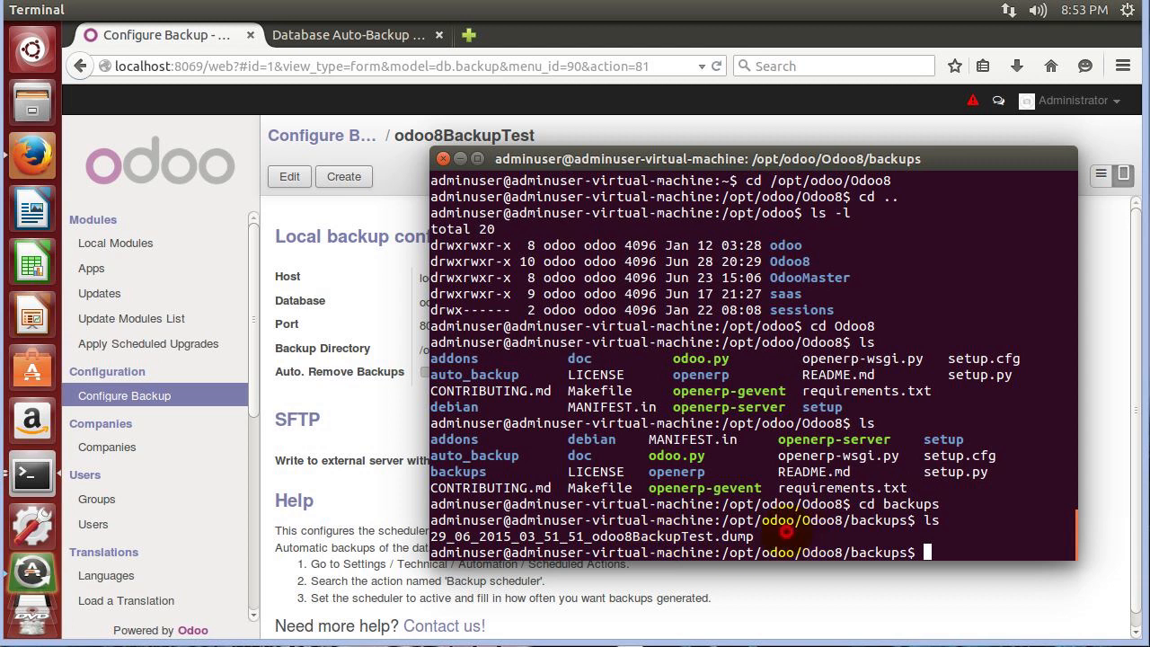
{"action": "triple_click", "coordinate": [790, 537]}
{"action": "left_click", "coordinate": [470, 536]}
{"action": "left_click_drag", "start_coordinate": [610, 536], "coordinate": [436, 520]}
{"action": "double_click", "coordinate": [462, 533]}
{"action": "left_click", "coordinate": [690, 522]}
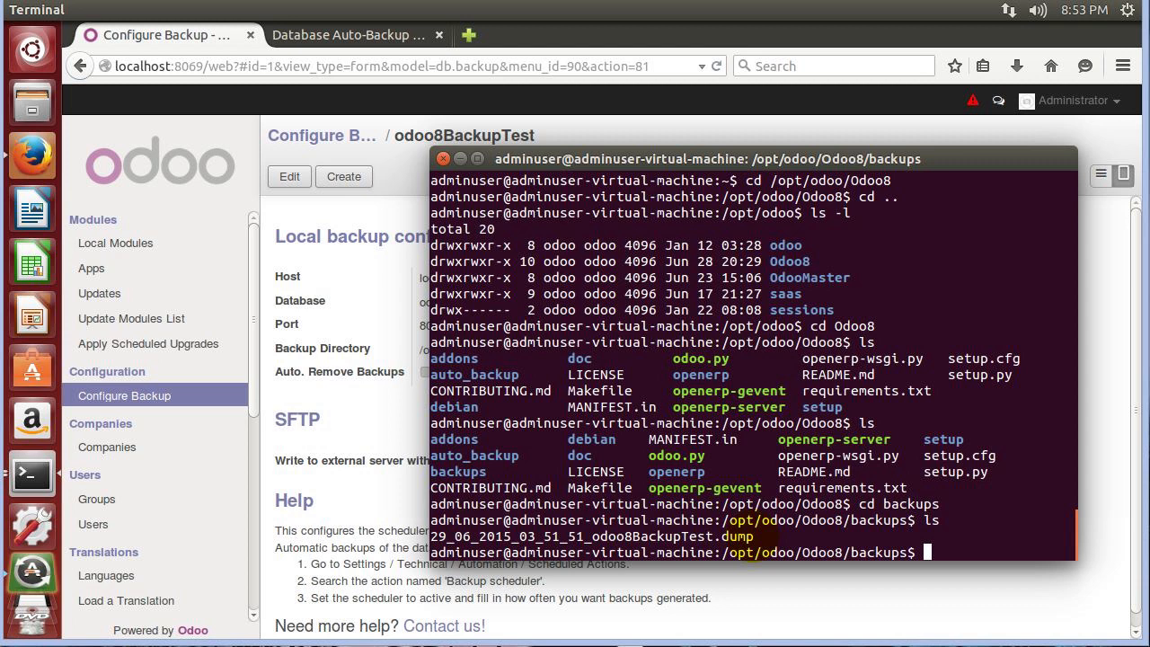
Re-run ls in backups and highlight the new 29_06_2015_03_52_54_odoo8BackupTest.dump entry.
{"action": "type", "text": "ls"}
{"action": "key", "text": "Return"}
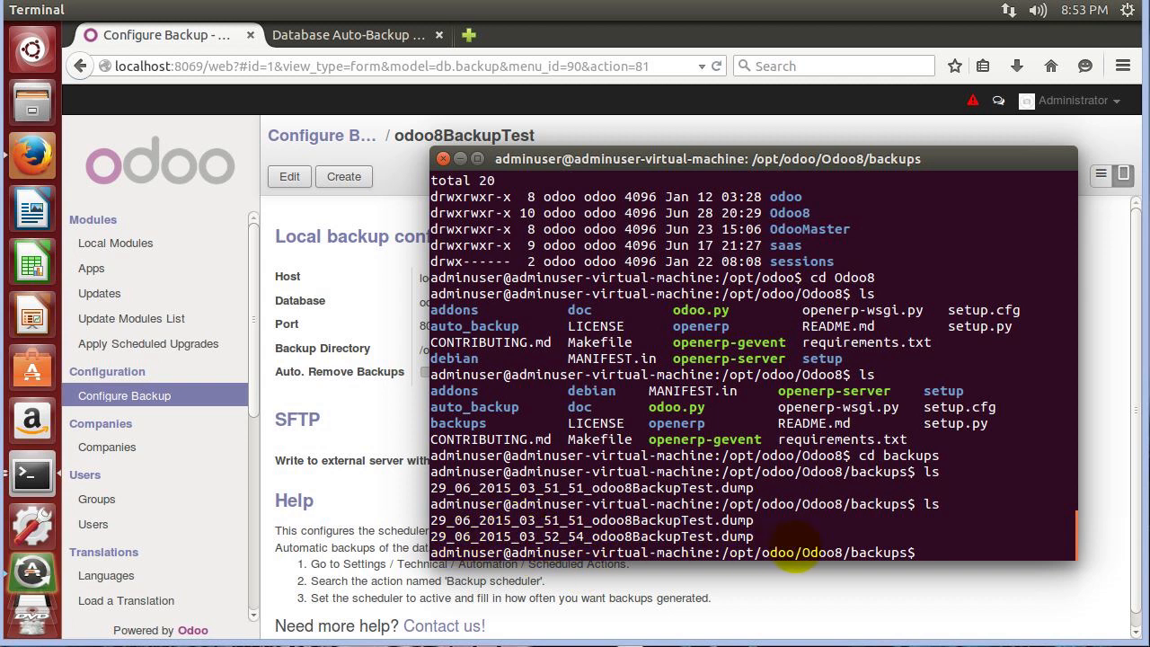
{"action": "left_click_drag", "start_coordinate": [781, 537], "coordinate": [639, 536]}
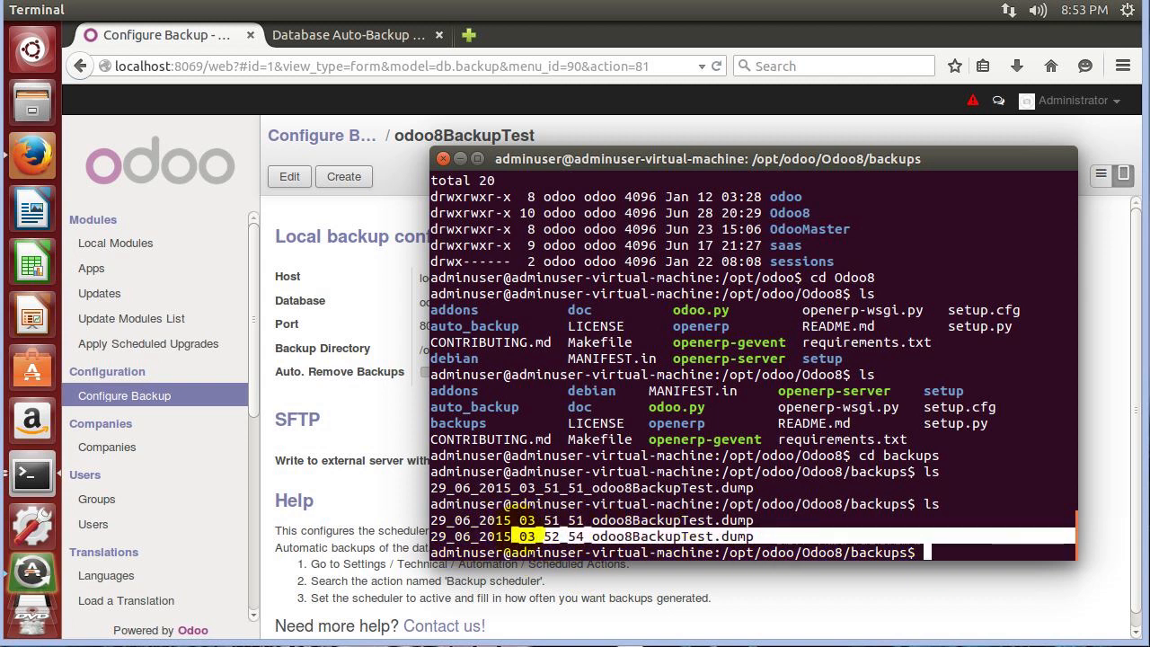
{"action": "left_click", "coordinate": [811, 523]}
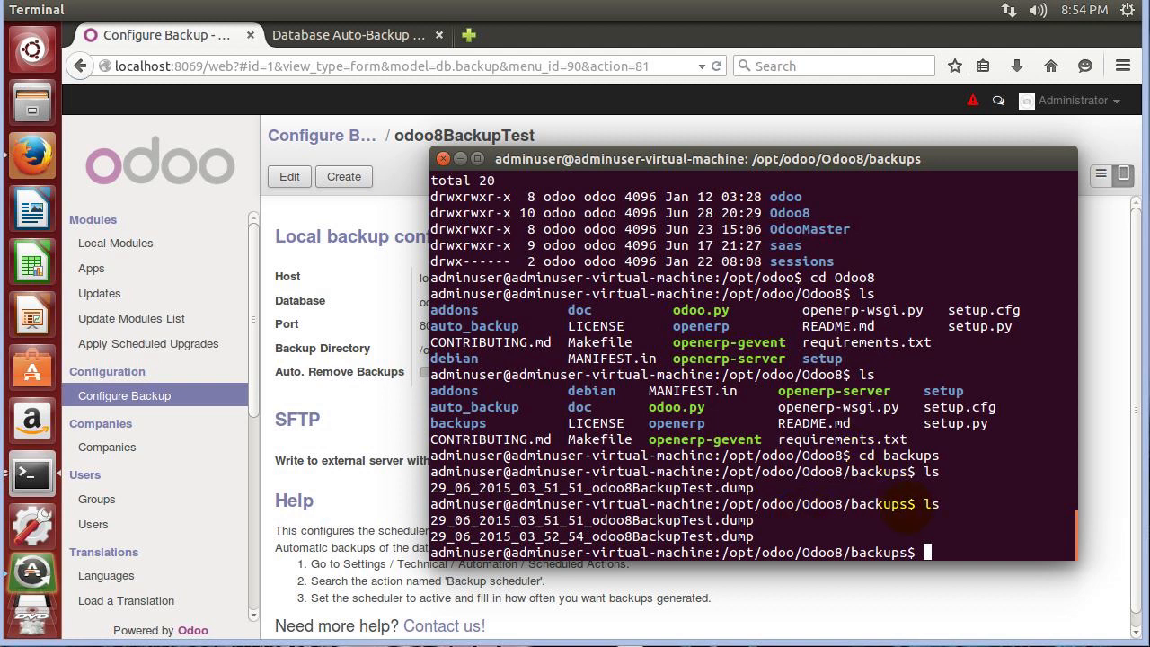
Re-list the backups folder to spot the third odoo8BackupTest dump, then return to Odoo.
{"action": "type", "text": "ls"}
{"action": "key", "text": "Return"}
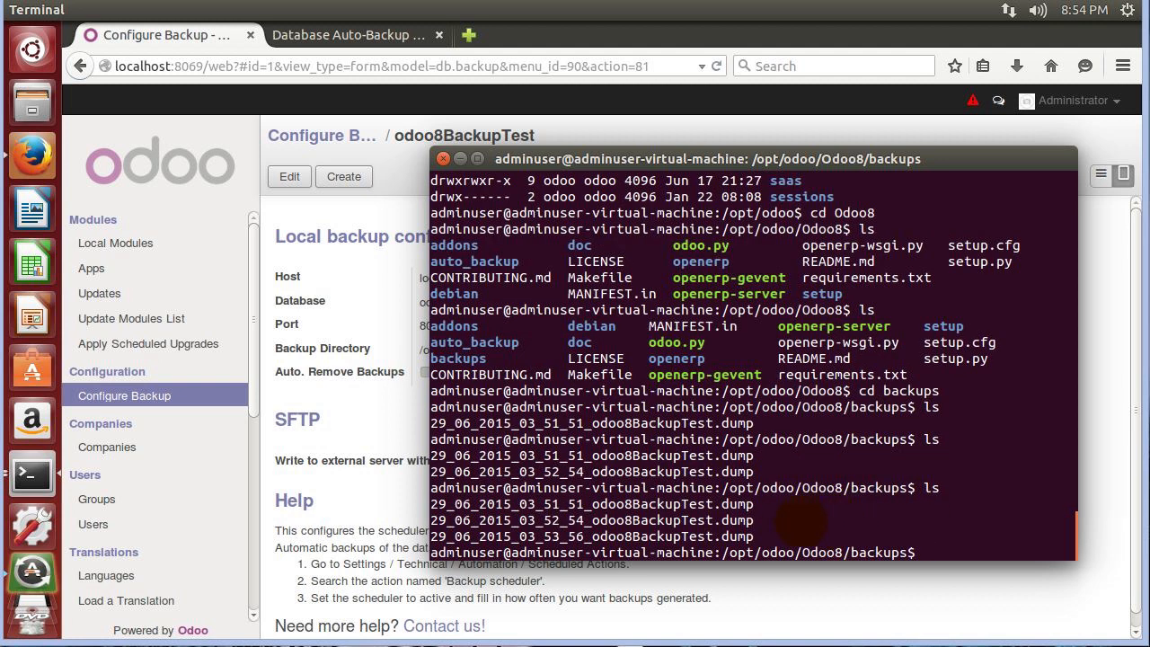
{"action": "left_click", "coordinate": [296, 302]}
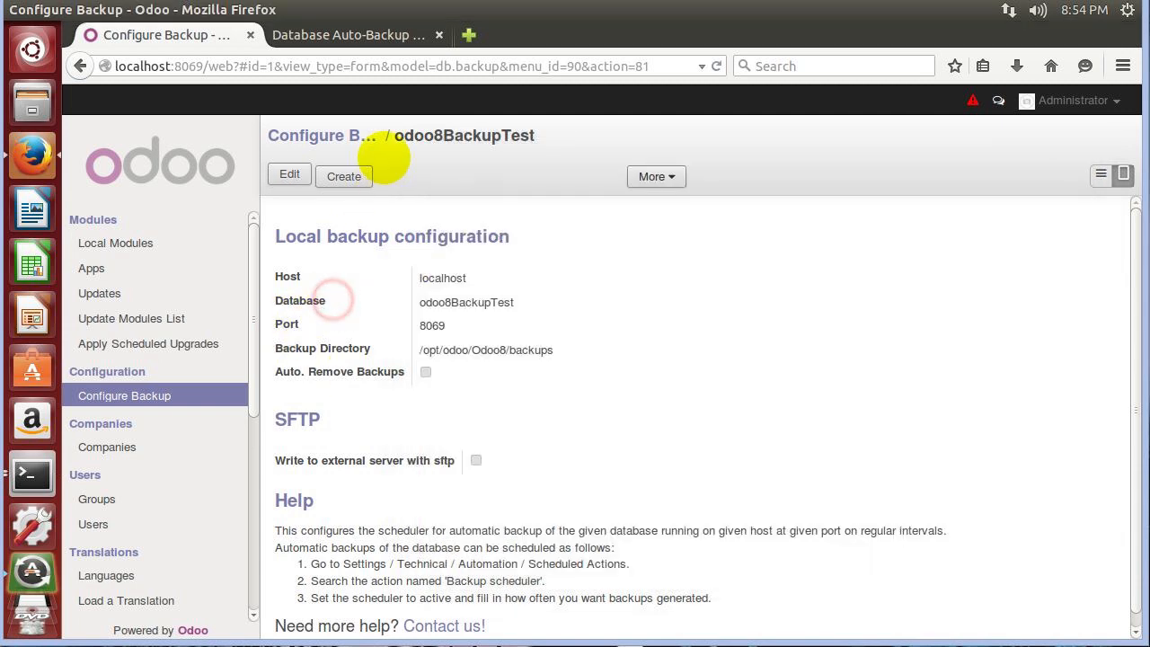
Log out of Odoo and open the Restore Database page under Manage Databases.
{"action": "left_click", "coordinate": [1056, 101]}
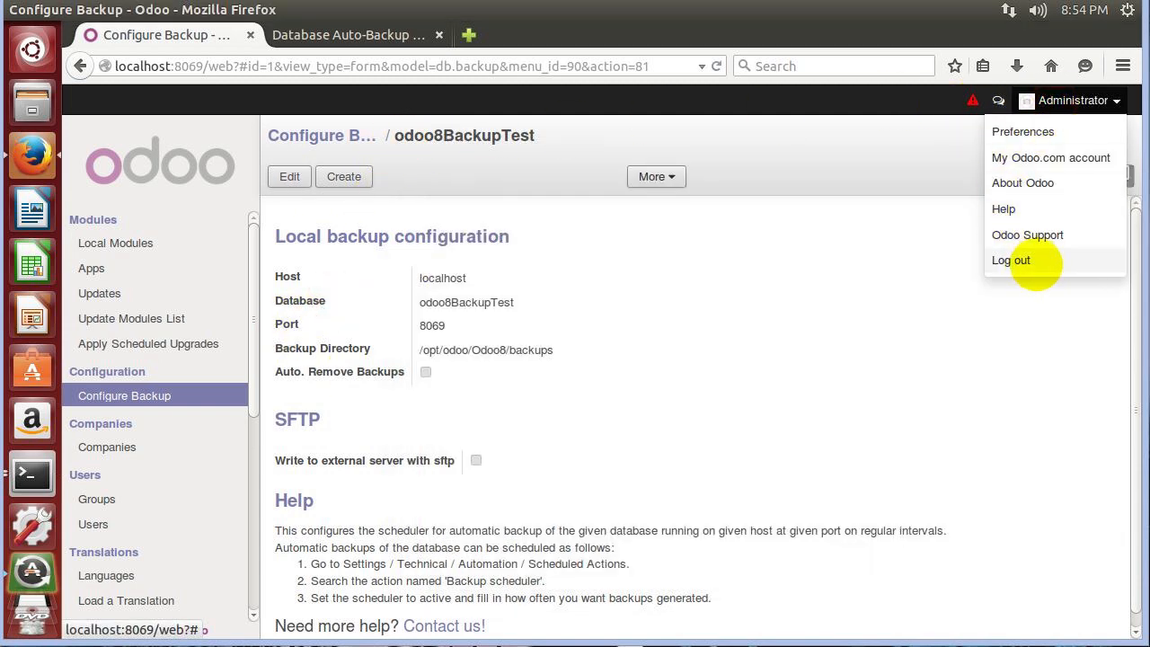
{"action": "left_click", "coordinate": [1036, 265]}
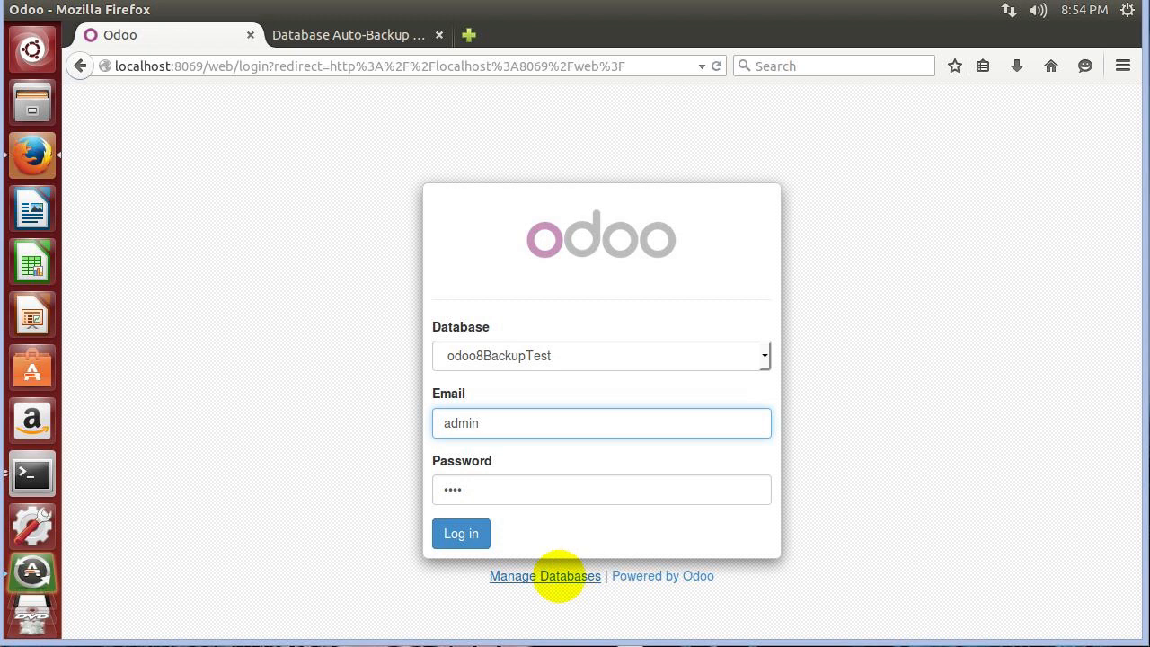
{"action": "left_click", "coordinate": [558, 575]}
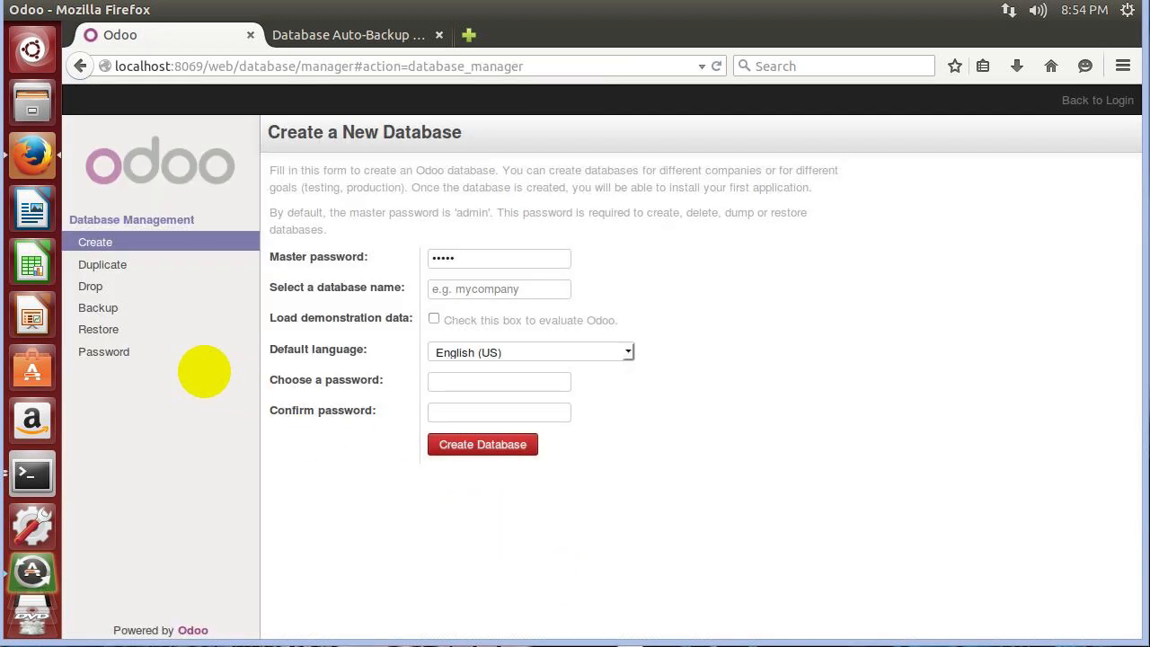
{"action": "left_click", "coordinate": [94, 329]}
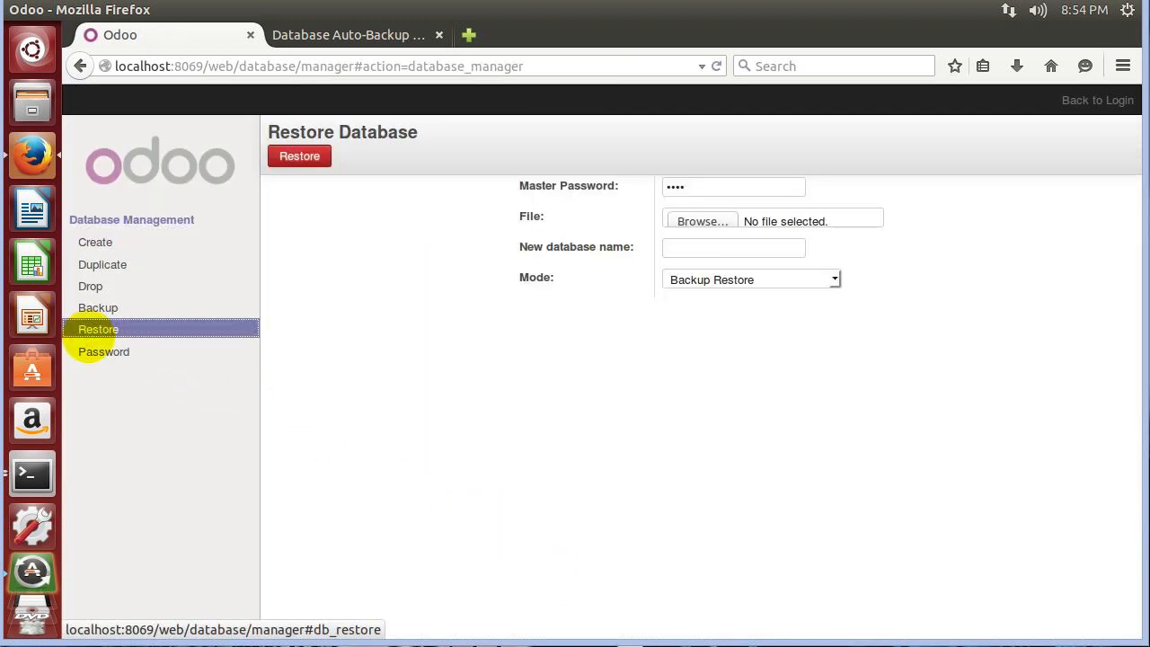
Start choosing a backup file and browse up to the file system root.
{"action": "left_click", "coordinate": [696, 221]}
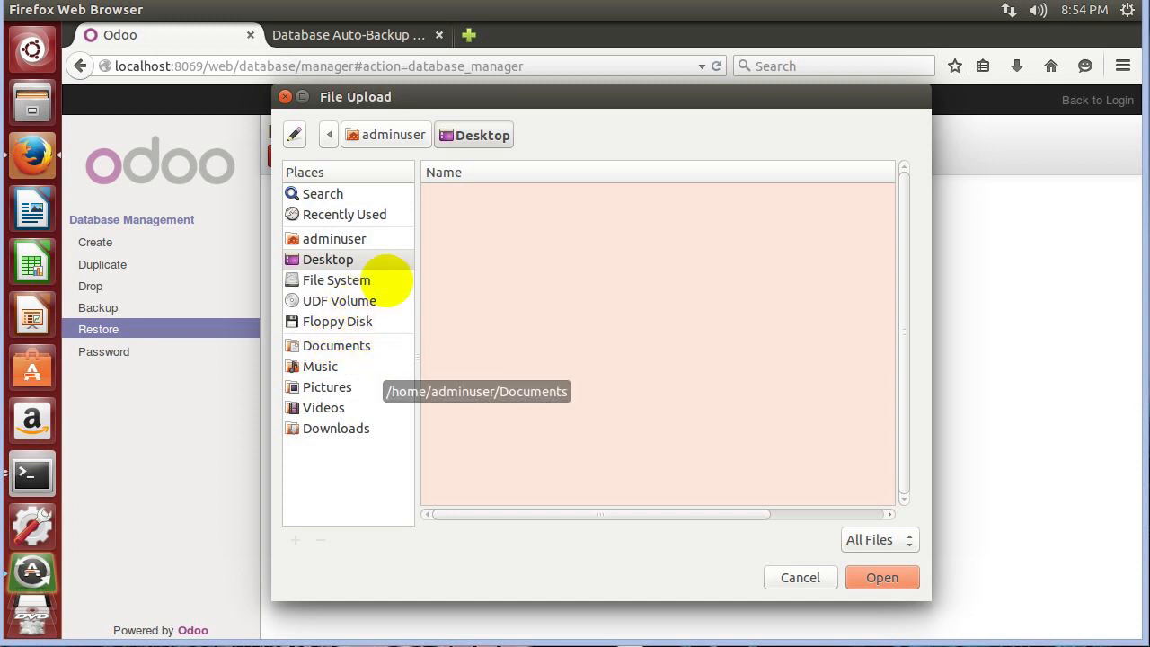
{"action": "left_click", "coordinate": [386, 134]}
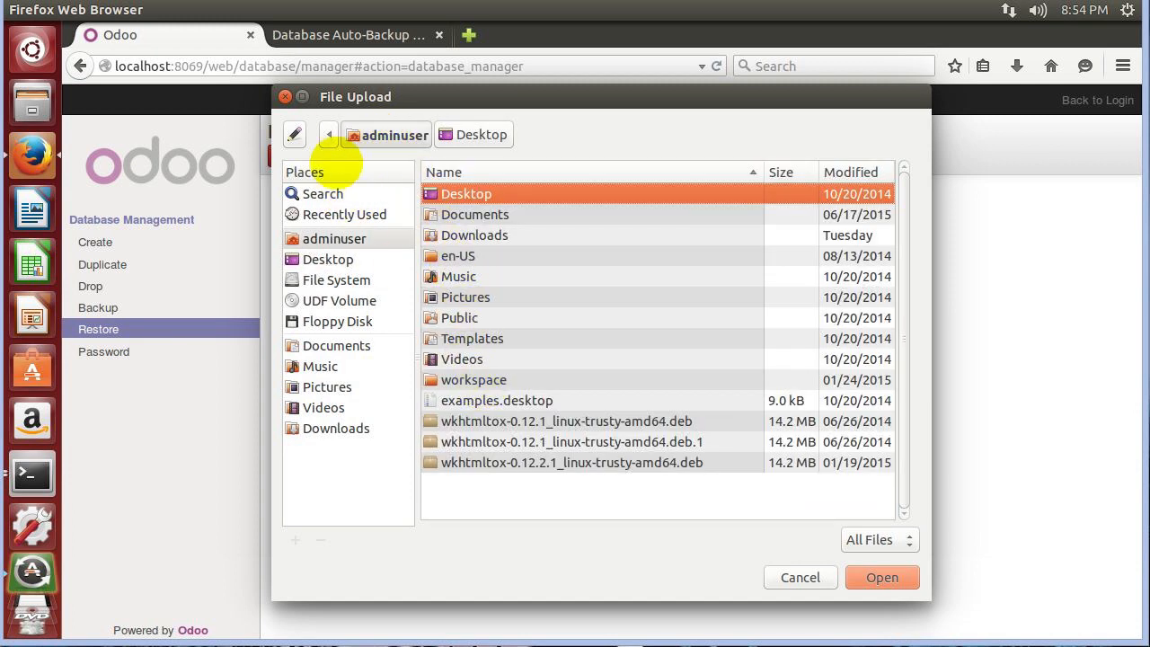
{"action": "left_click", "coordinate": [329, 134]}
{"action": "left_click", "coordinate": [329, 133]}
{"action": "left_click", "coordinate": [360, 139]}
{"action": "left_click", "coordinate": [333, 135]}
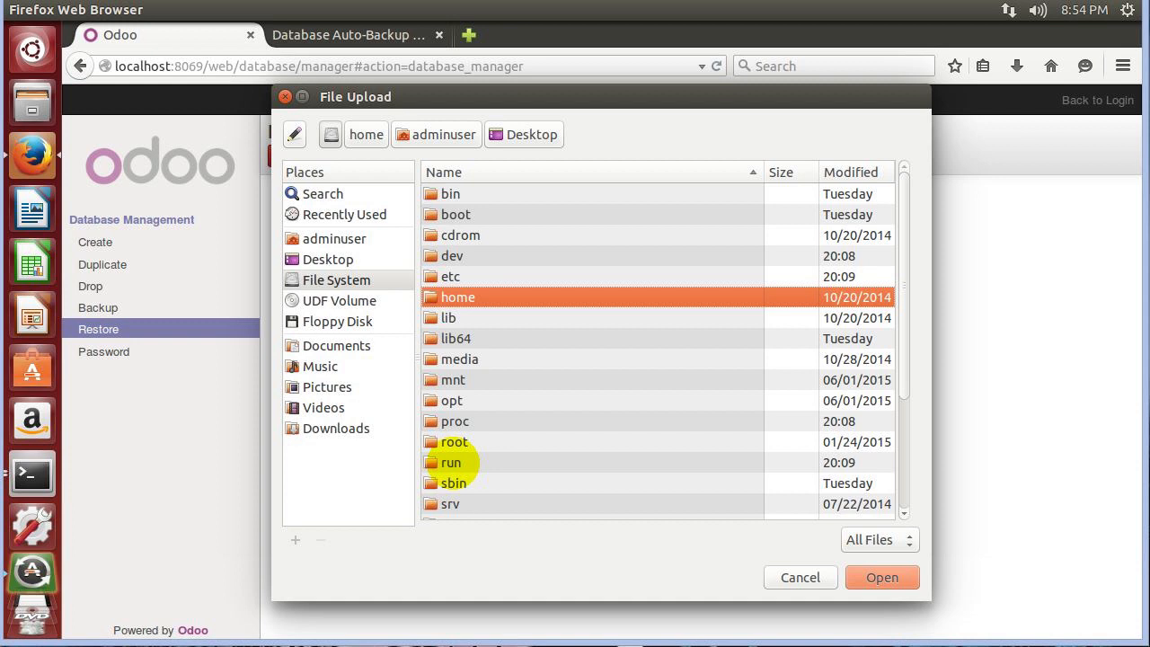
Navigate to /opt/odoo/Odoo8/backups and attach 29_06_2015_03_54_58_odoo8BackupTest.dump.
{"action": "double_click", "coordinate": [451, 399]}
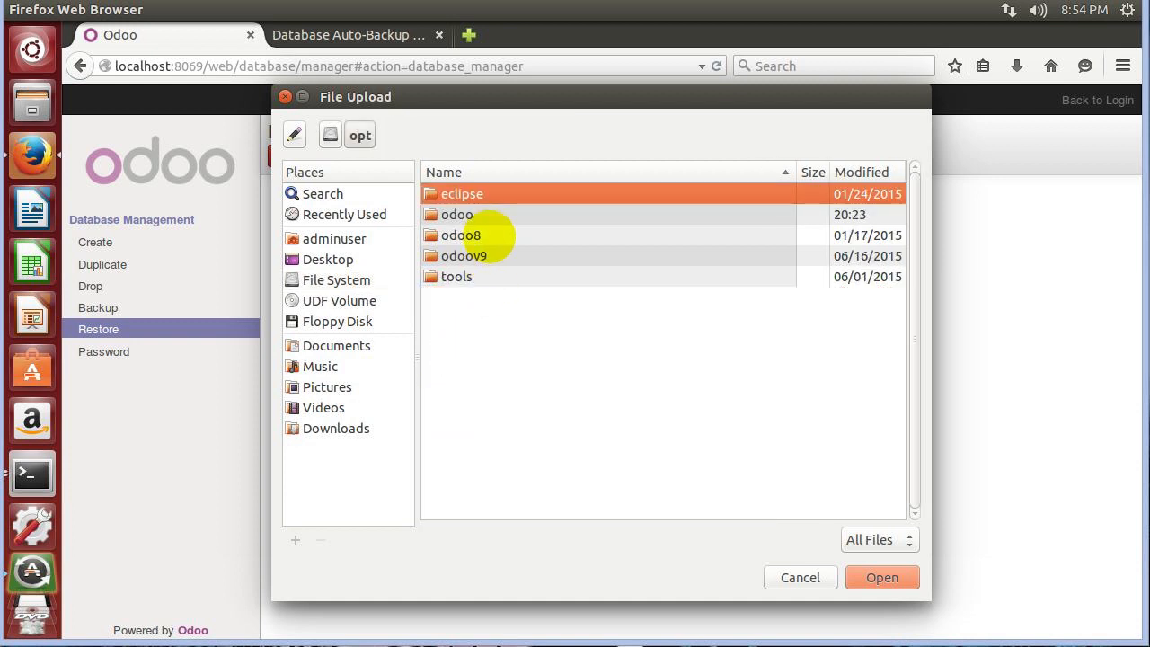
{"action": "double_click", "coordinate": [465, 237]}
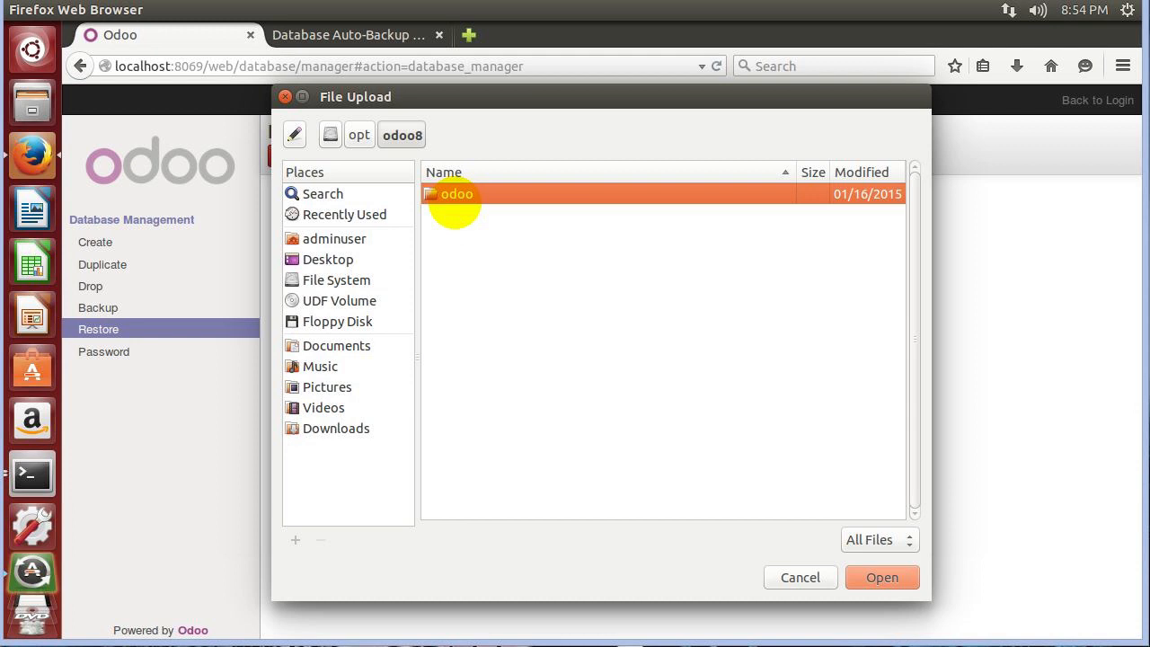
{"action": "left_click", "coordinate": [359, 134]}
{"action": "double_click", "coordinate": [462, 214]}
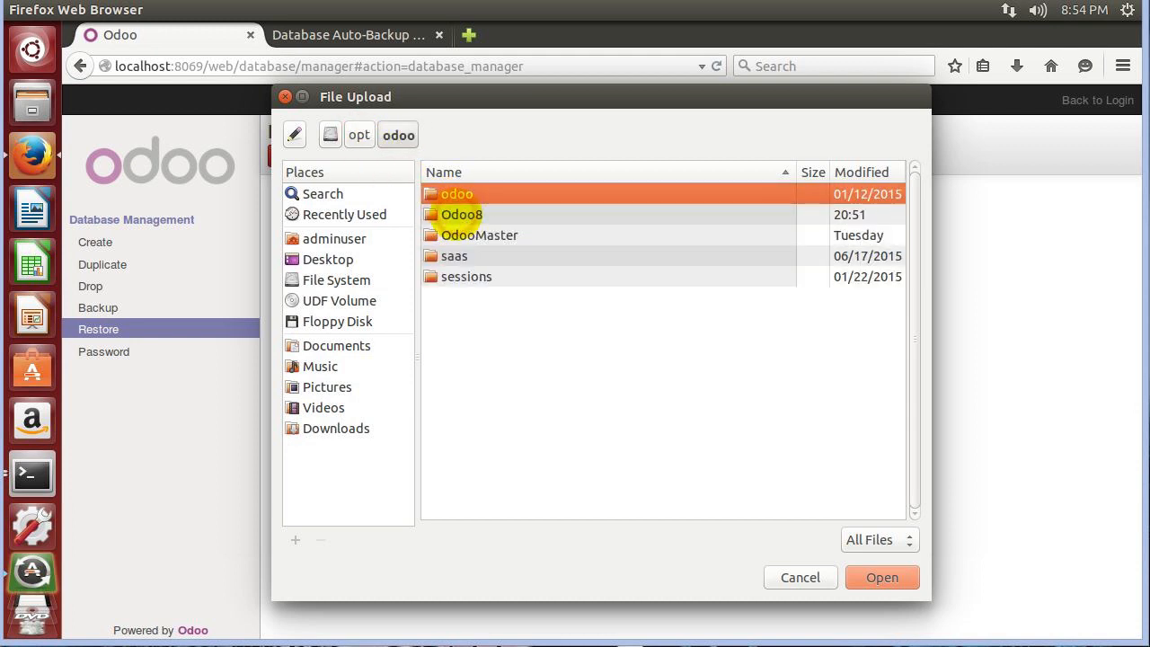
{"action": "double_click", "coordinate": [462, 213]}
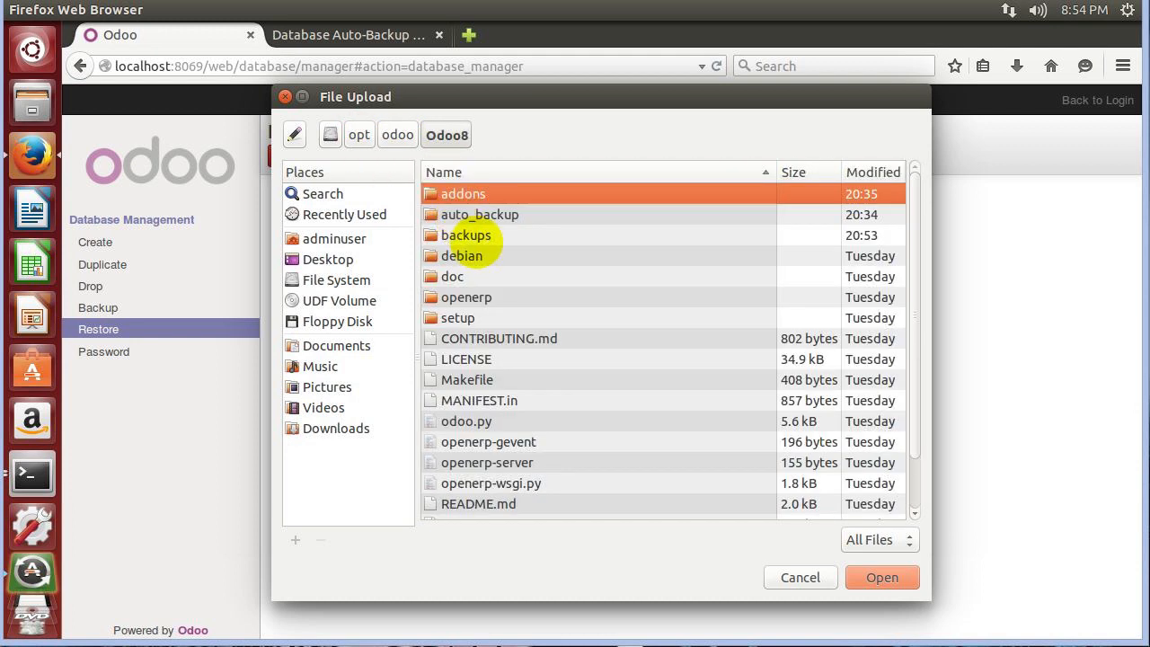
{"action": "double_click", "coordinate": [466, 236]}
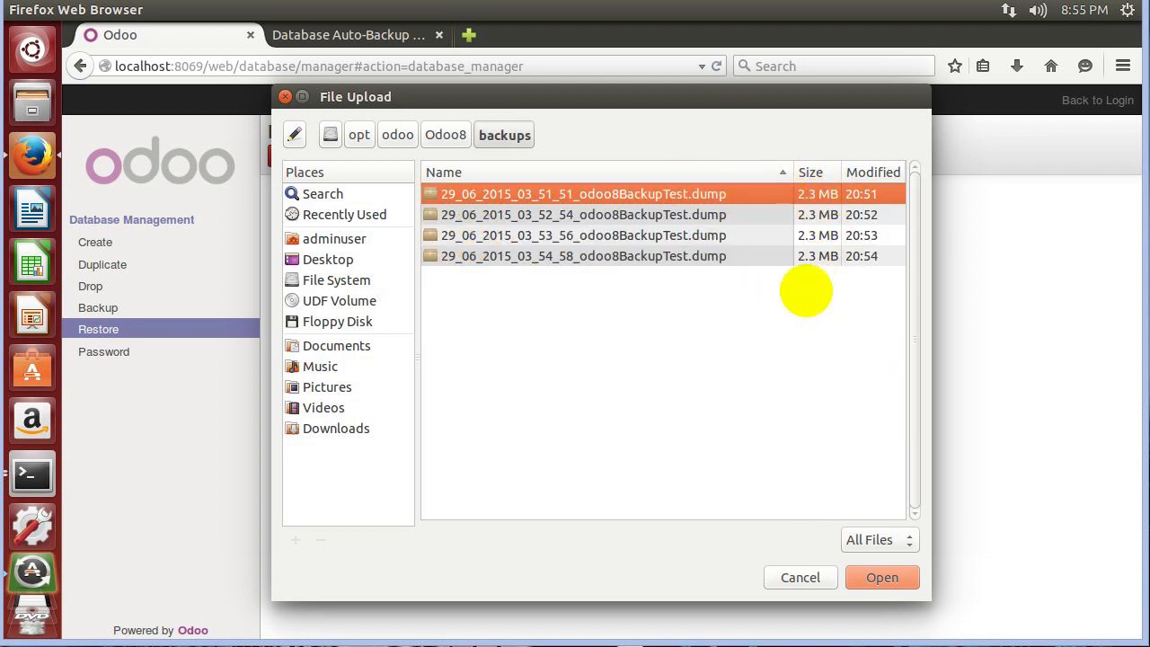
{"action": "left_click", "coordinate": [713, 256]}
{"action": "left_click", "coordinate": [873, 576]}
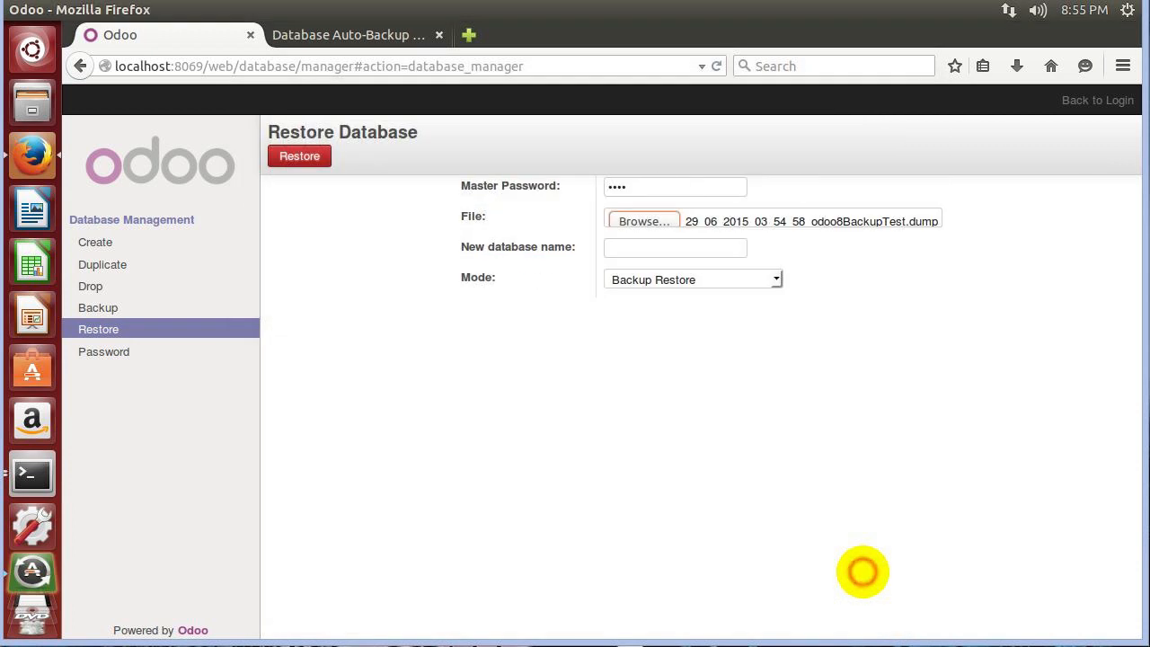
Restore as new database testautobackuprestore and dismiss the 'Could not restore the database' error.
{"action": "left_click", "coordinate": [646, 249]}
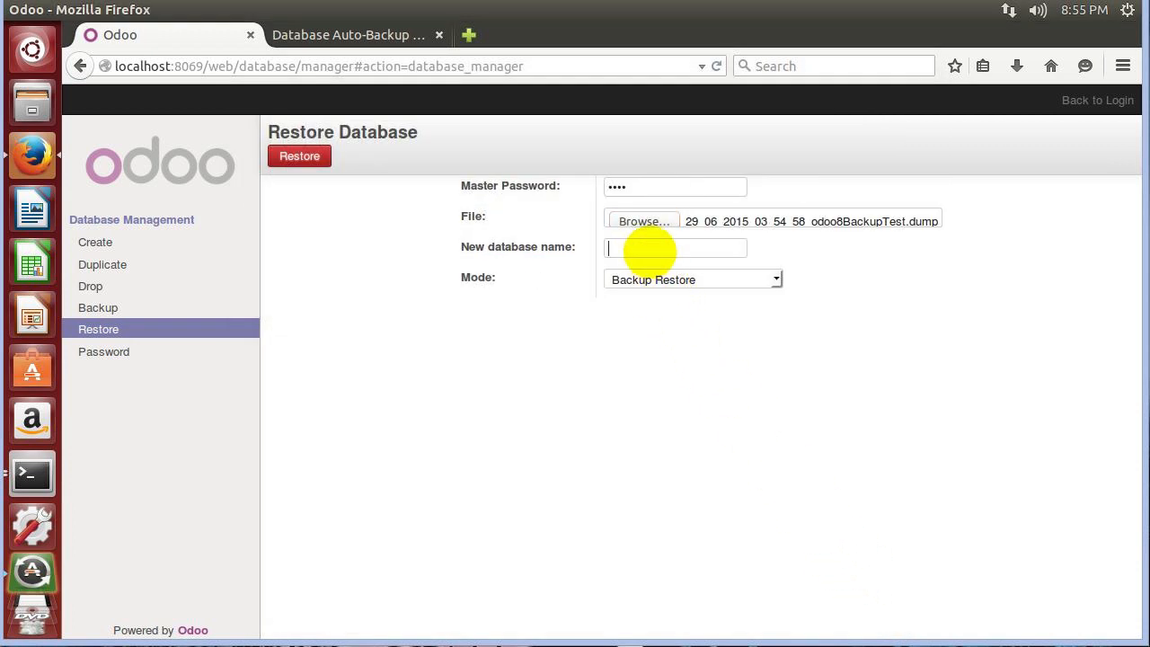
{"action": "type", "text": "estres"}
{"action": "type", "text": "torre"}
{"action": "key", "text": "BackSpace"}
{"action": "key", "text": "BackSpace"}
{"action": "key", "text": "BackSpace"}
{"action": "key", "text": "BackSpace"}
{"action": "type", "text": "autobackuprestore"}
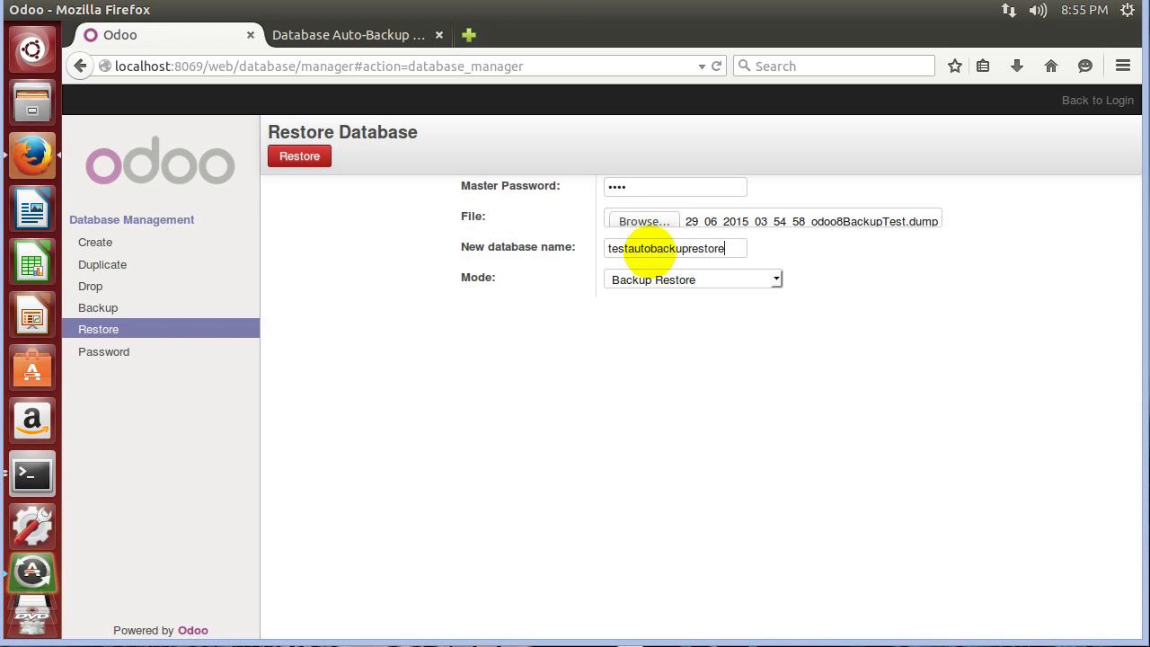
{"action": "left_click", "coordinate": [292, 156]}
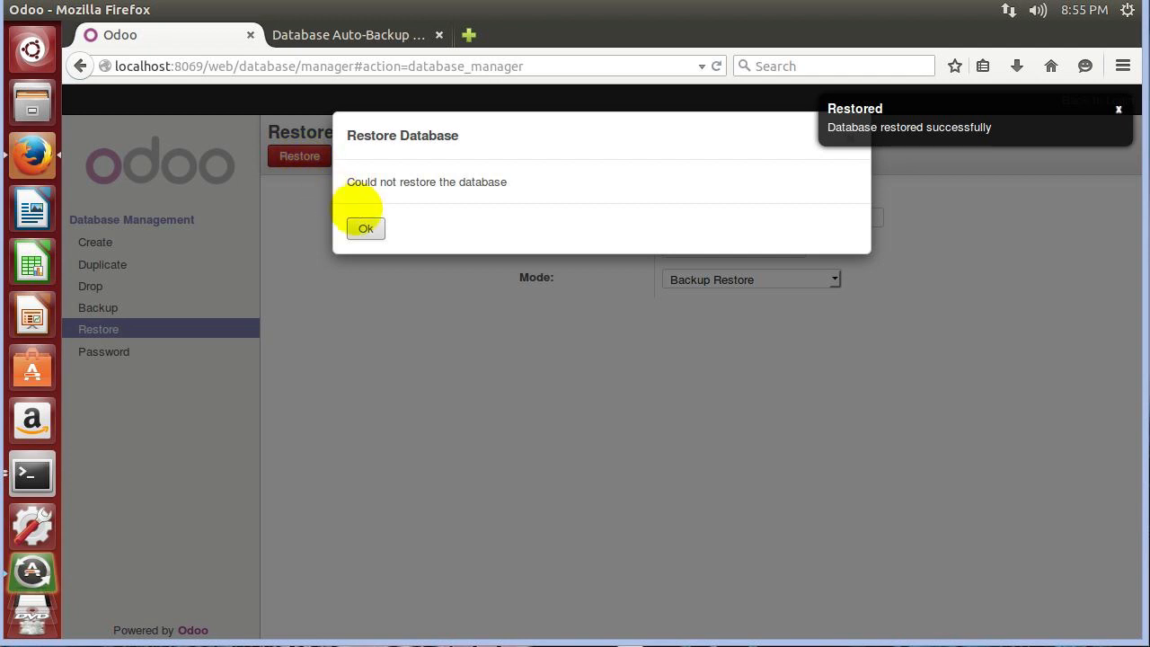
{"action": "left_click", "coordinate": [366, 228]}
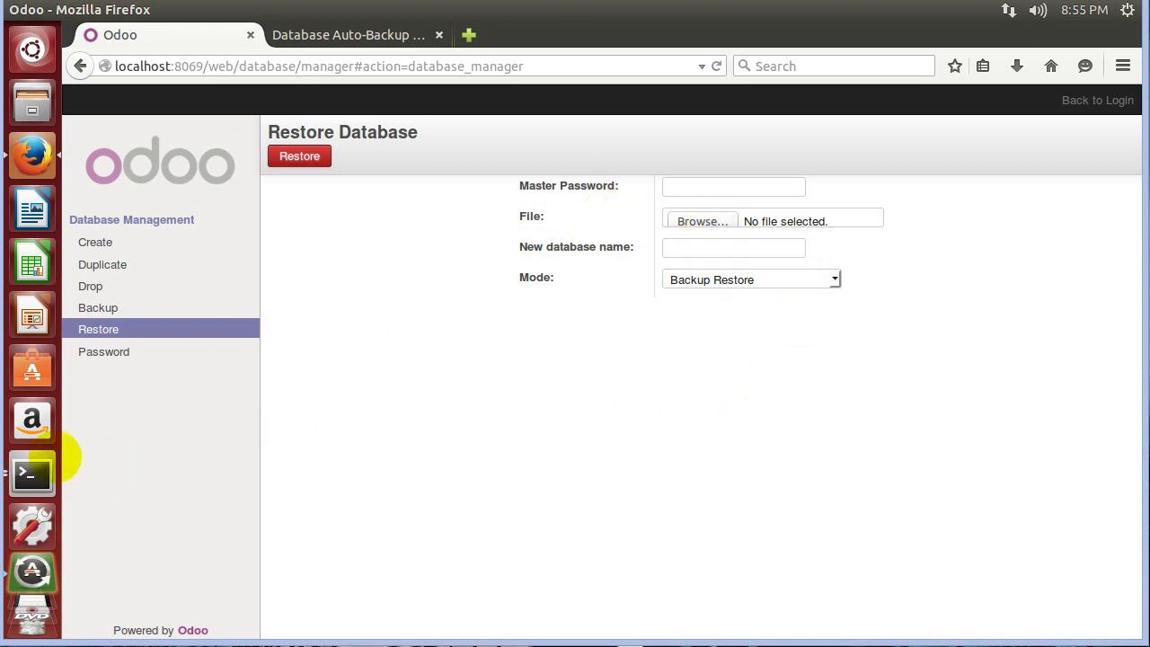
In Terminal, run ls -l in backups and highlight the odoo group owner of the dumps.
{"action": "left_click", "coordinate": [32, 474]}
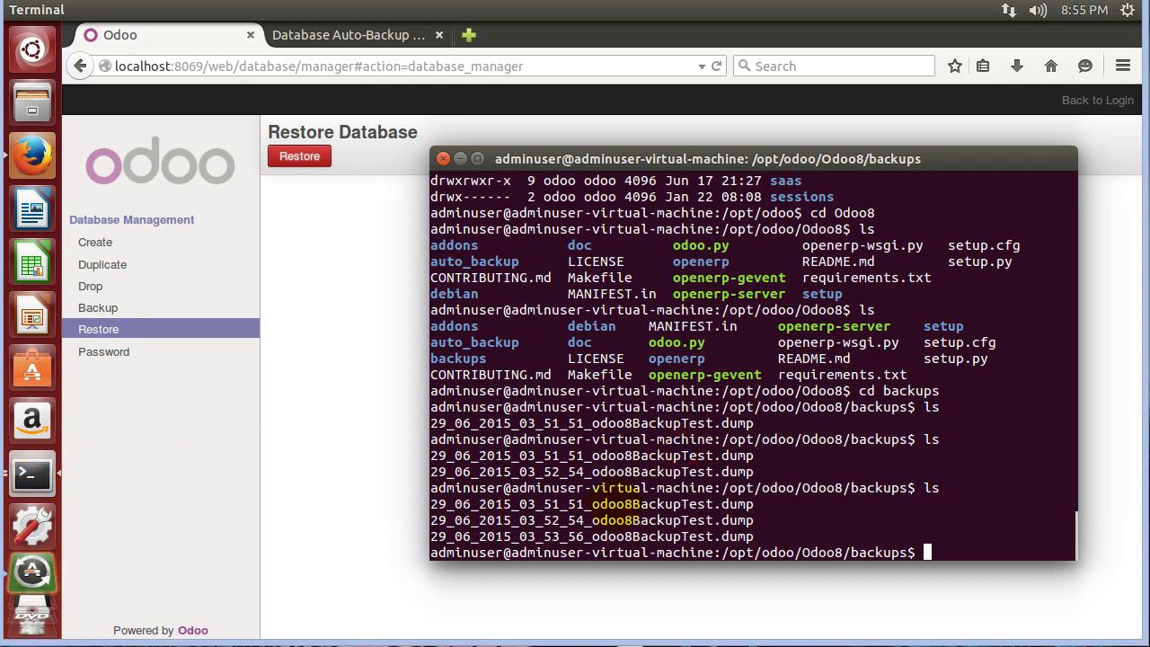
{"action": "type", "text": "ls"}
{"action": "key", "text": "Return"}
{"action": "type", "text": "l"}
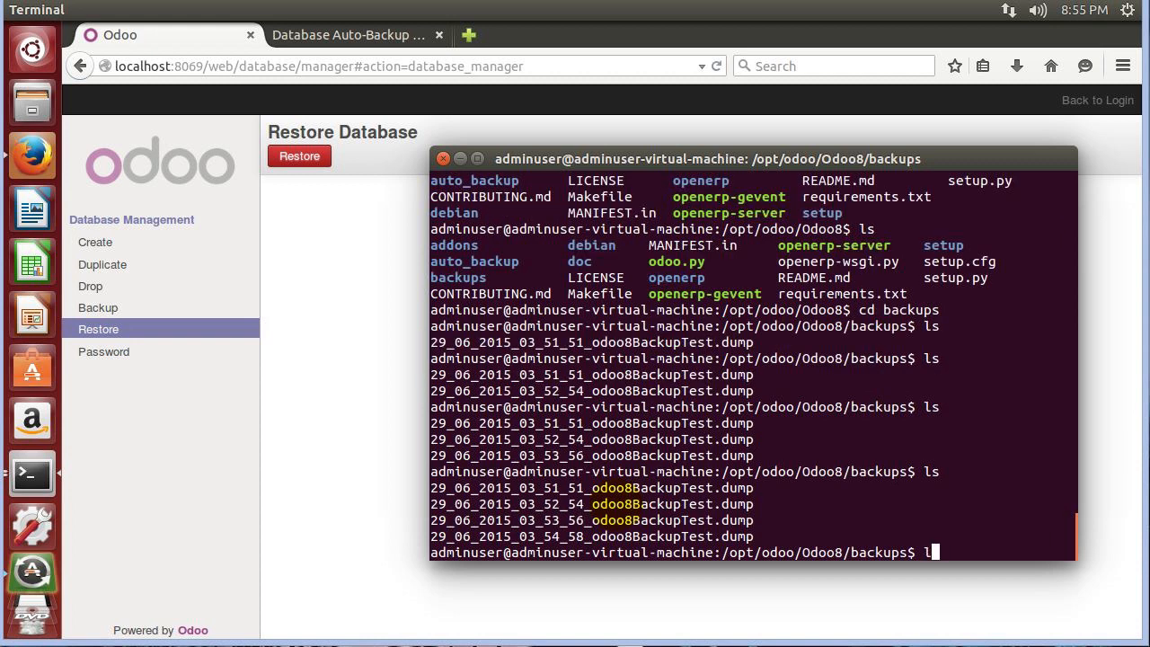
{"action": "type", "text": "s -l"}
{"action": "key", "text": "Return"}
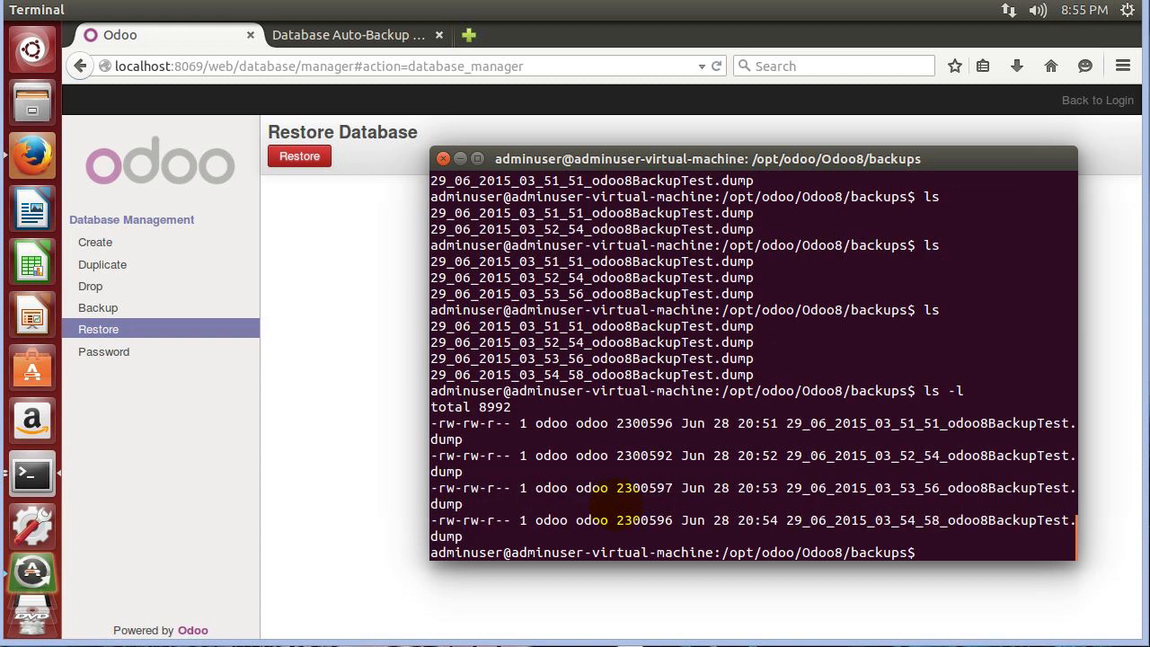
{"action": "double_click", "coordinate": [591, 423]}
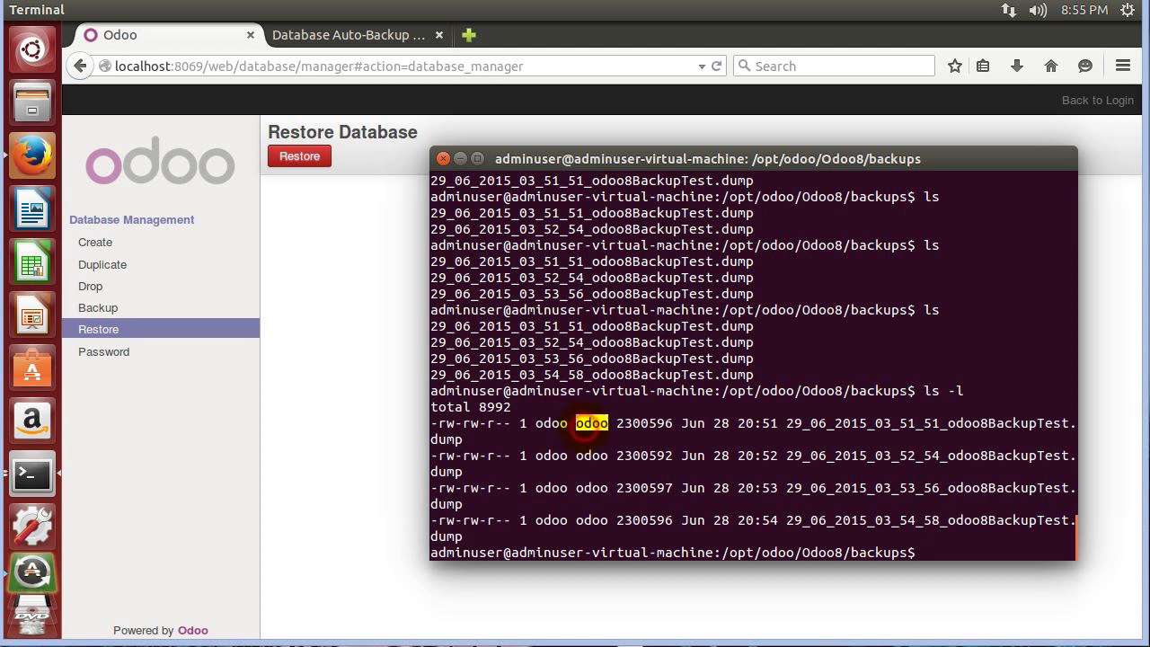
{"action": "left_click", "coordinate": [955, 554]}
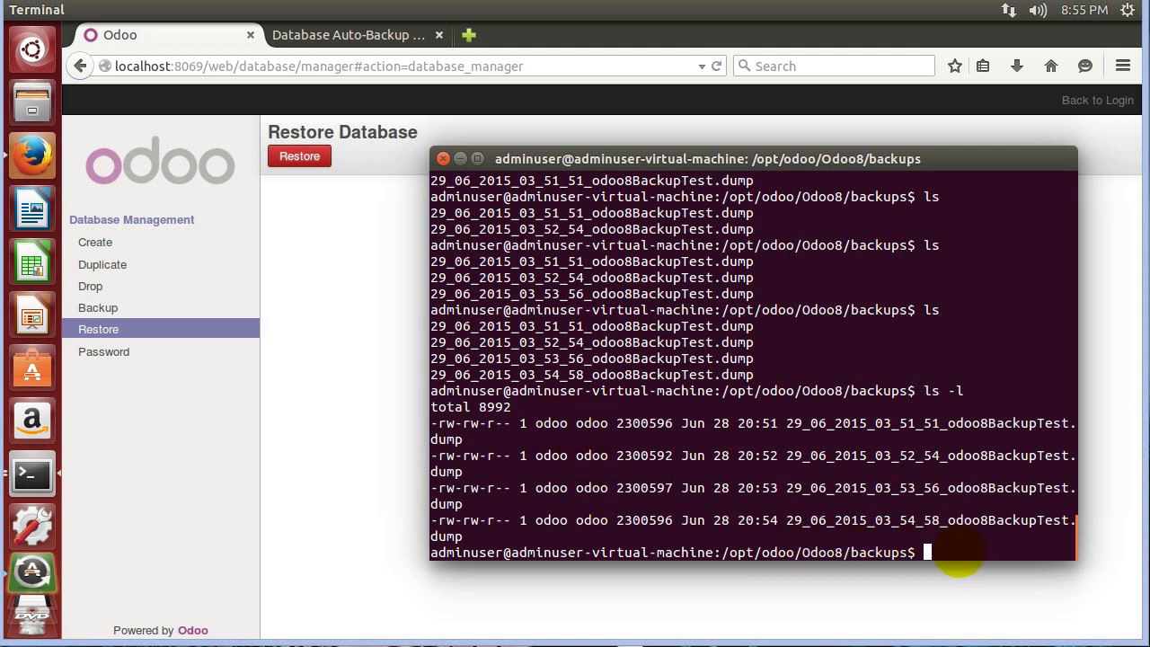
List the backups again and begin a sudo chown command.
{"action": "type", "text": "ls"}
{"action": "key", "text": "Return"}
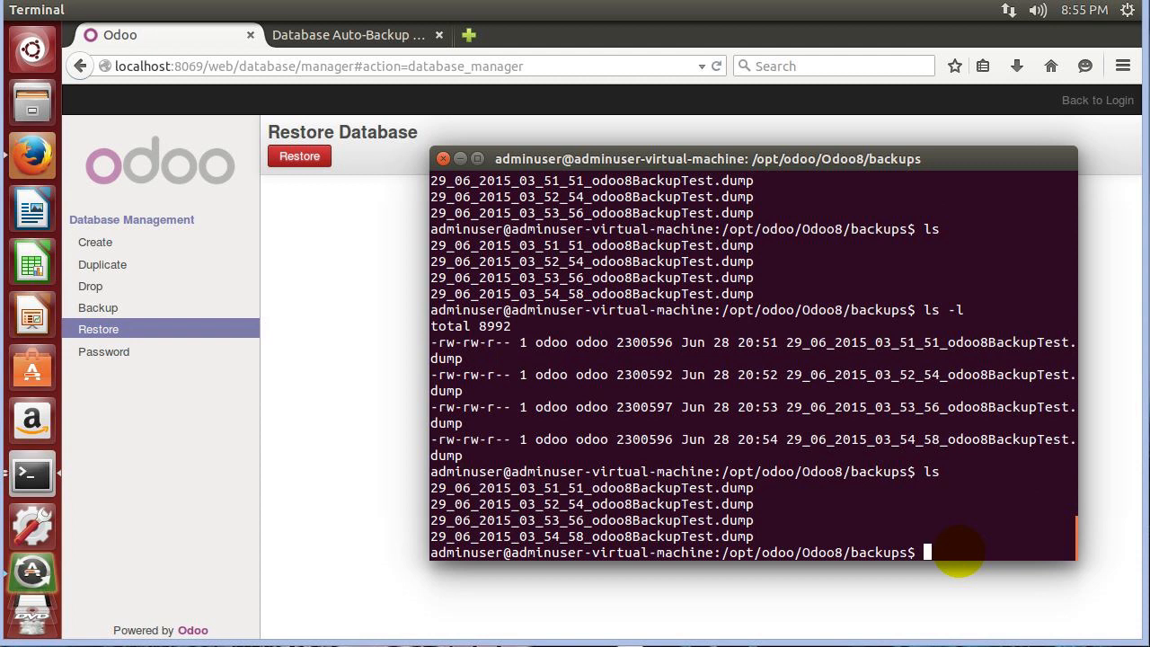
{"action": "type", "text": "chown"}
{"action": "key", "text": "BackSpace"}
{"action": "key", "text": "BackSpace"}
{"action": "key", "text": "BackSpace"}
{"action": "key", "text": "BackSpace"}
{"action": "key", "text": "BackSpace"}
{"action": "type", "text": "sudo"}
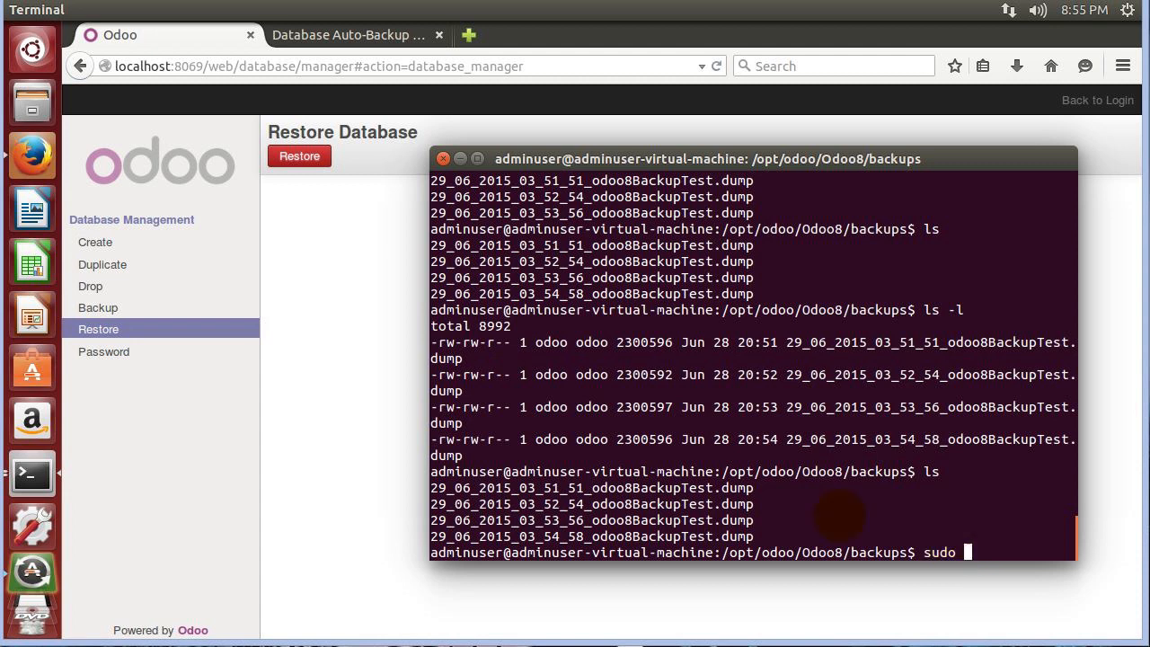
Widen the terminal, run sudo chown adminuser: [2]*, and confirm adminuser ownership with ls -l.
{"action": "left_click_drag", "start_coordinate": [426, 361], "coordinate": [96, 395]}
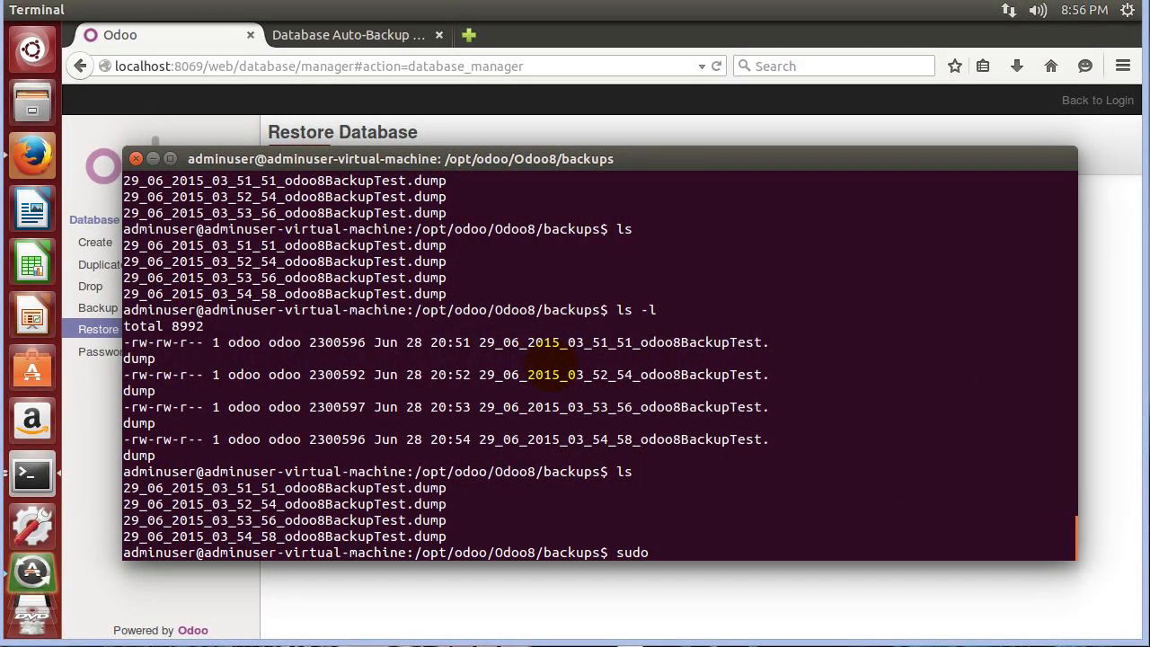
{"action": "type", "text": "chown"}
{"action": "type", "text": "adminuser:"}
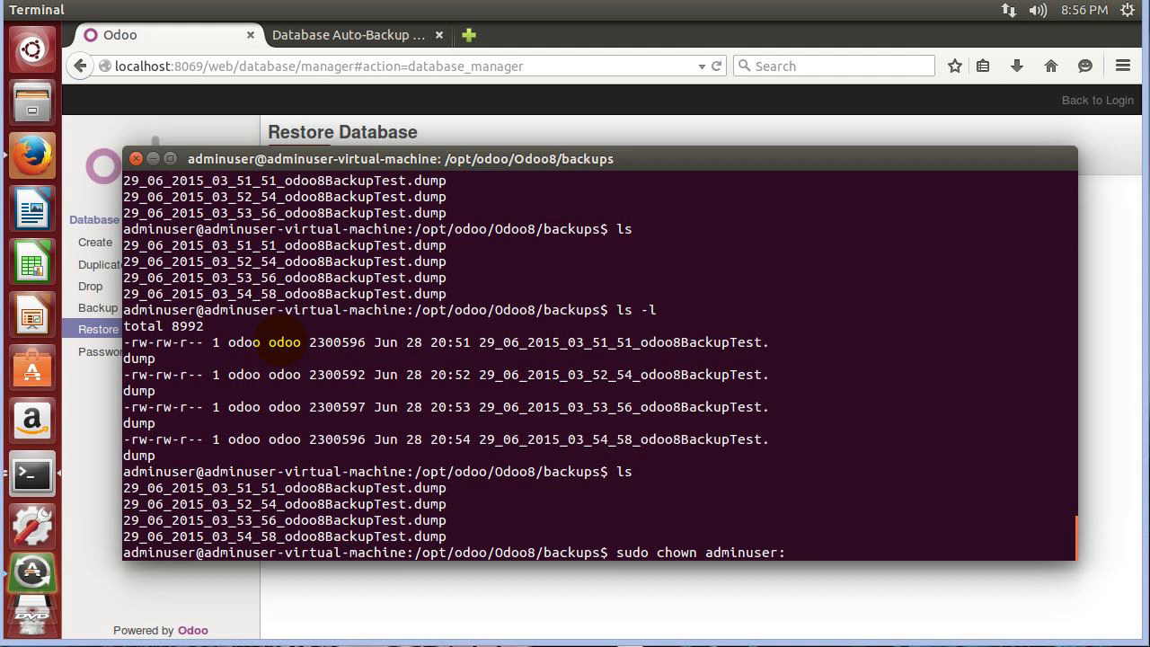
{"action": "type", "text": " [2]*"}
{"action": "key", "text": "Return"}
{"action": "type", "text": "ls"}
{"action": "key", "text": "Return"}
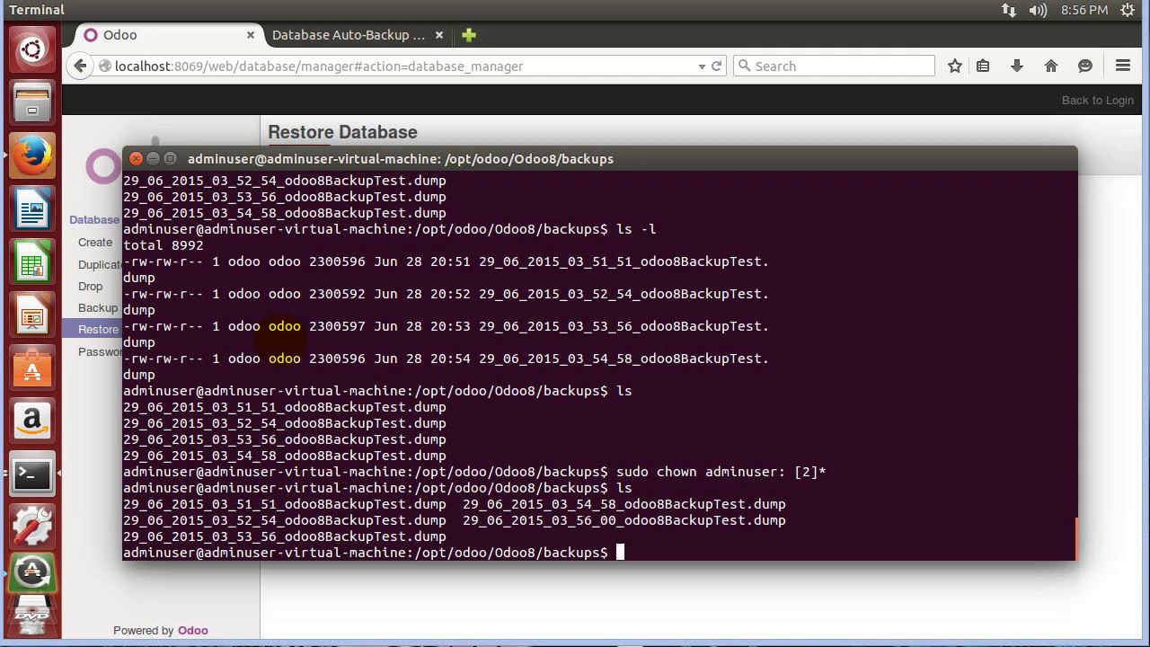
{"action": "type", "text": "ls -l"}
{"action": "key", "text": "Return"}
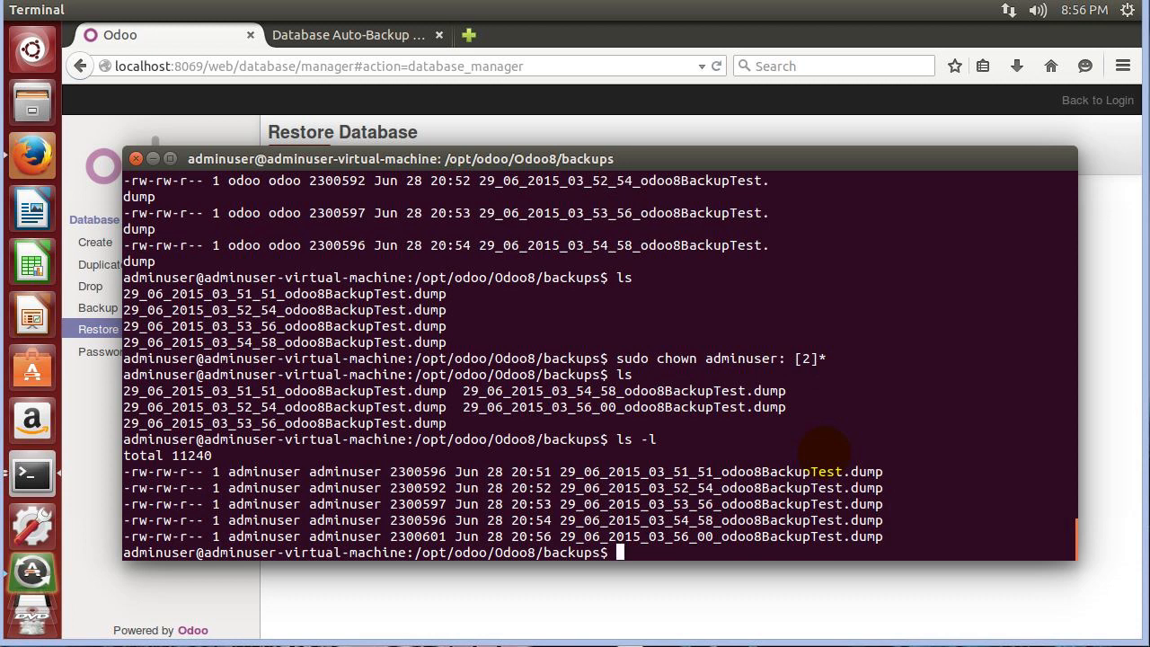
Highlight the 2 in the [2]* chown file pattern to point it out.
{"action": "double_click", "coordinate": [806, 357]}
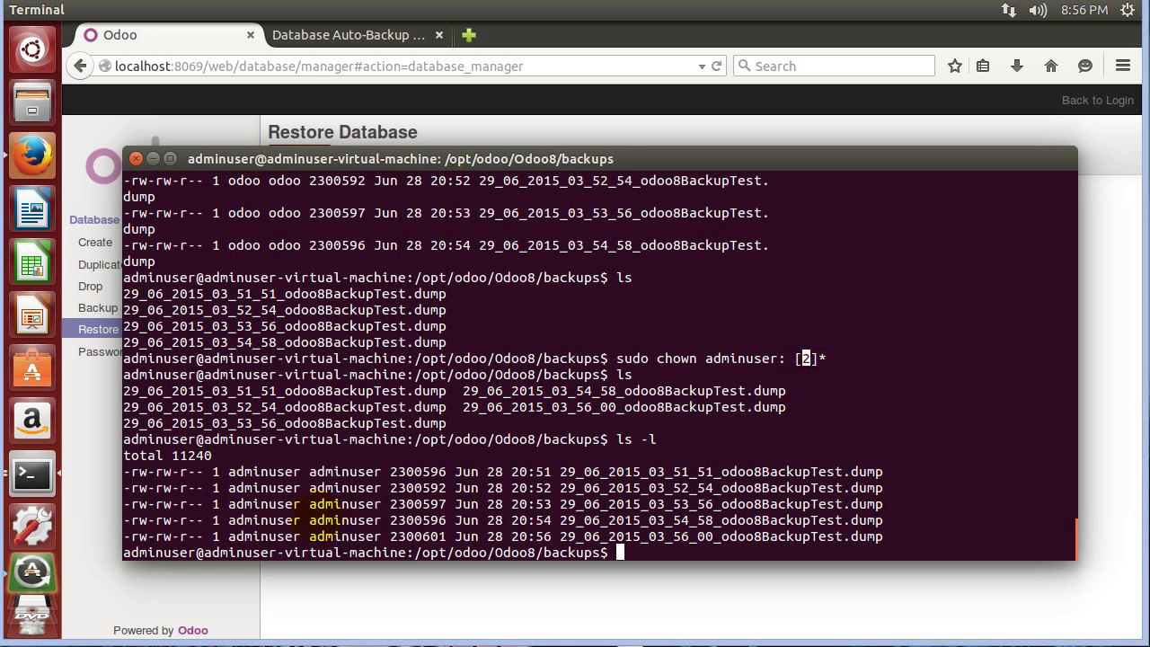
{"action": "left_click", "coordinate": [815, 363]}
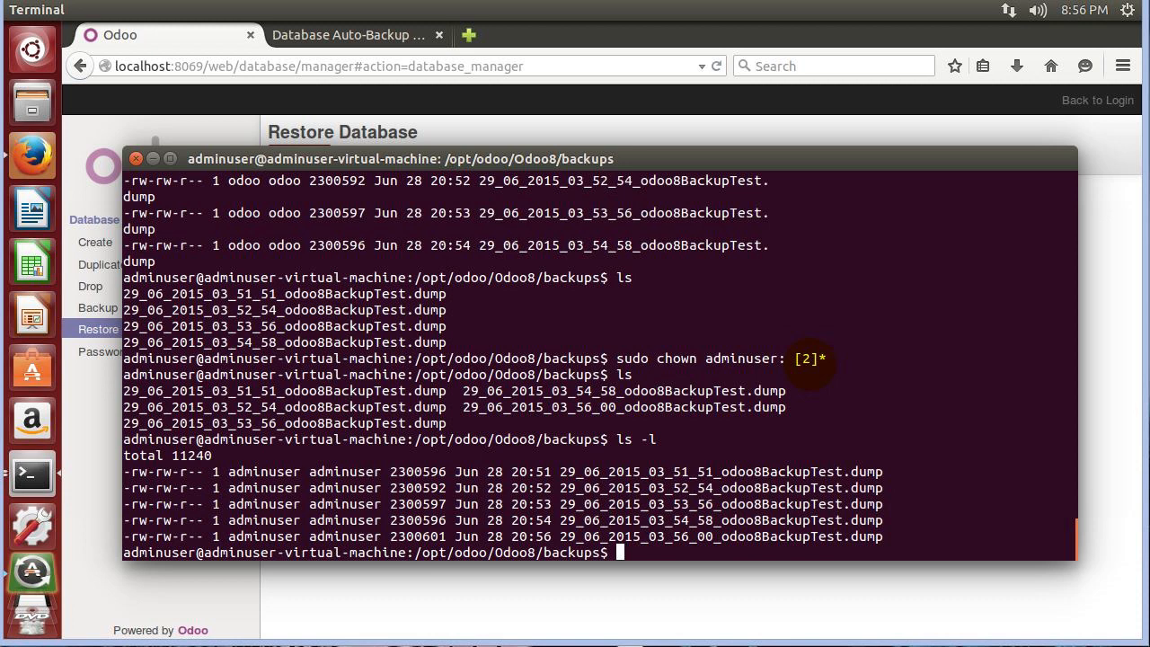
{"action": "double_click", "coordinate": [806, 357]}
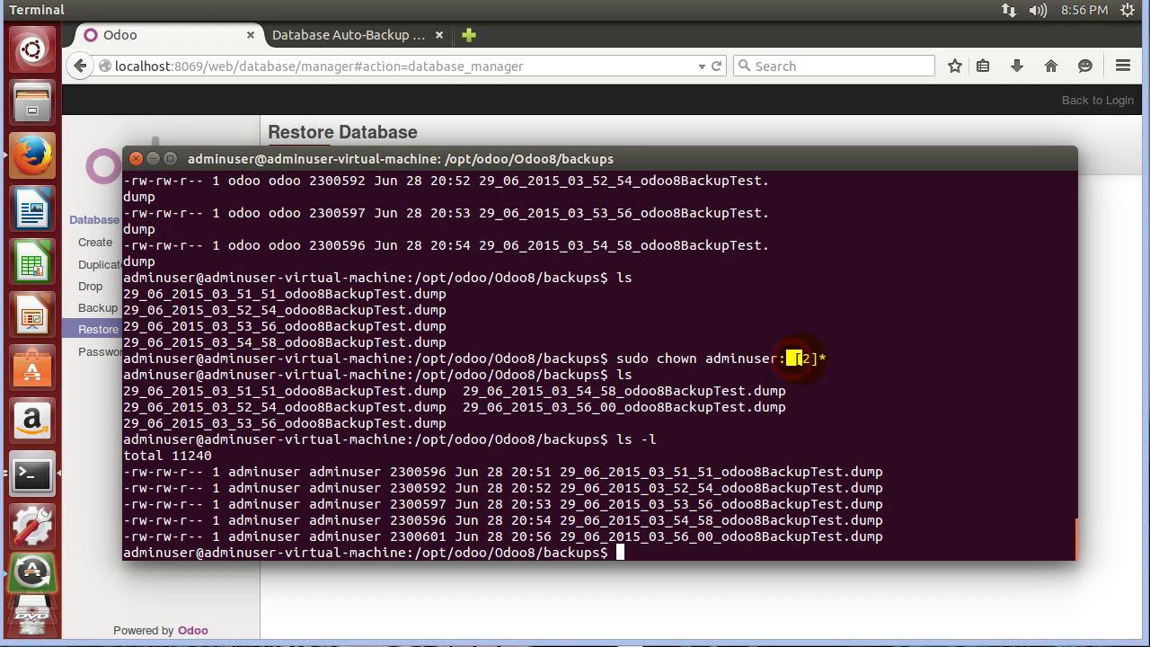
{"action": "left_click", "coordinate": [807, 358]}
{"action": "double_click", "coordinate": [808, 359]}
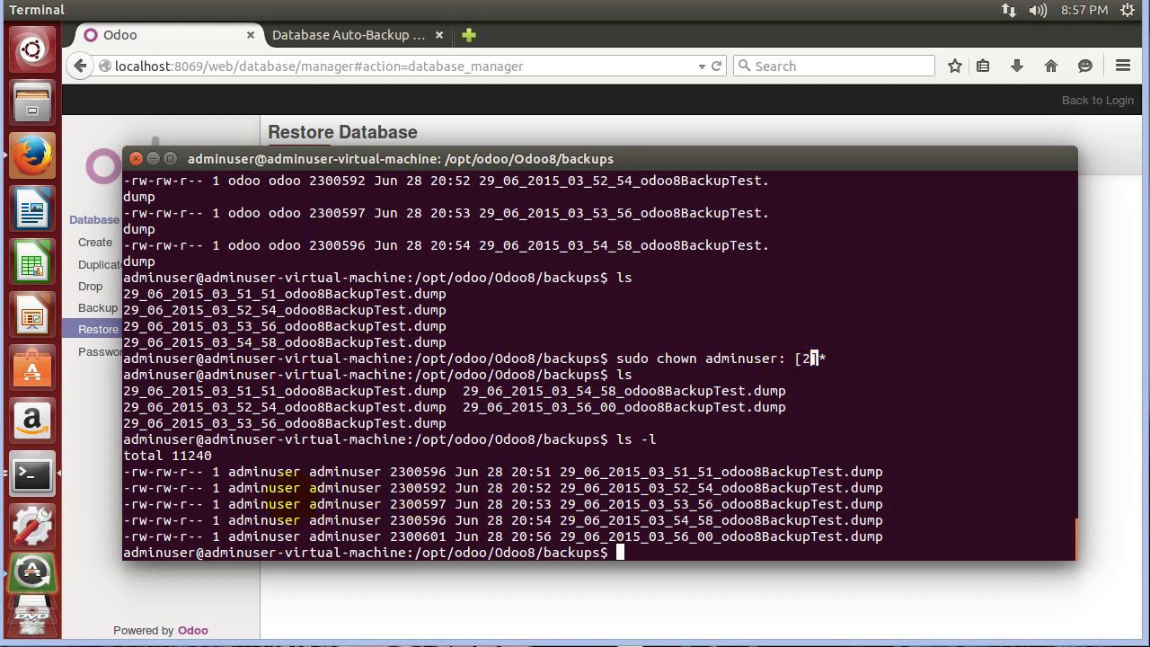
{"action": "left_click", "coordinate": [127, 393]}
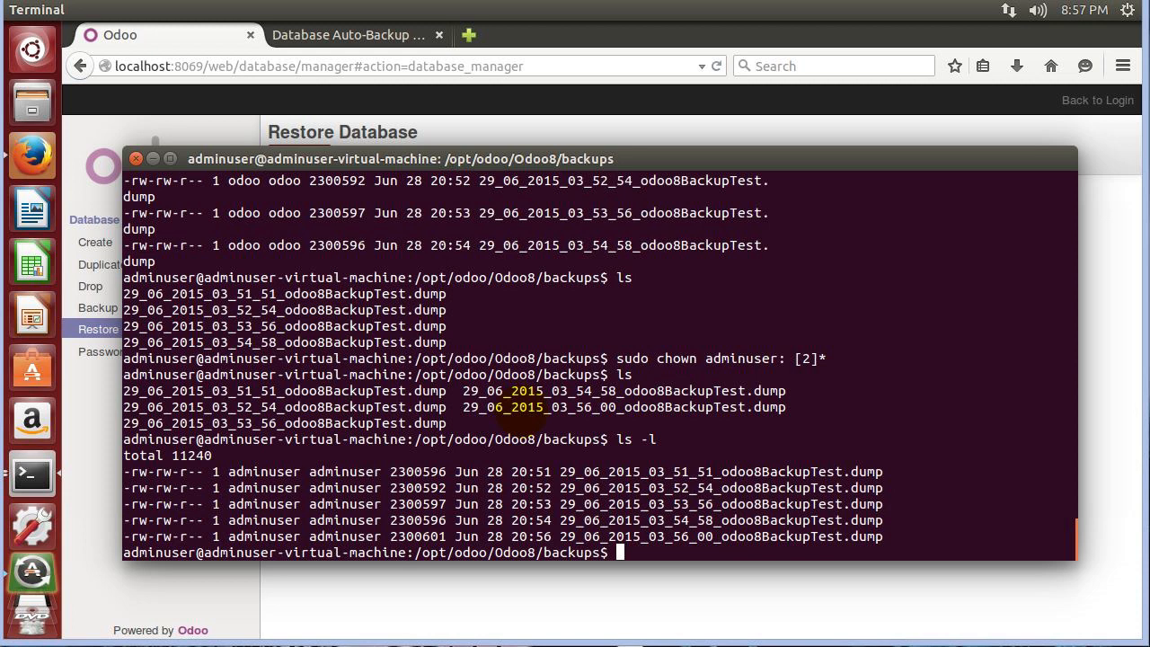
After mkdir fails, create folders a, b, c and d with sudo mkdir and list them with ls -l.
{"action": "type", "text": "mk"}
{"action": "type", "text": "dirr"}
{"action": "type", "text": "a"}
{"action": "key", "text": "Return"}
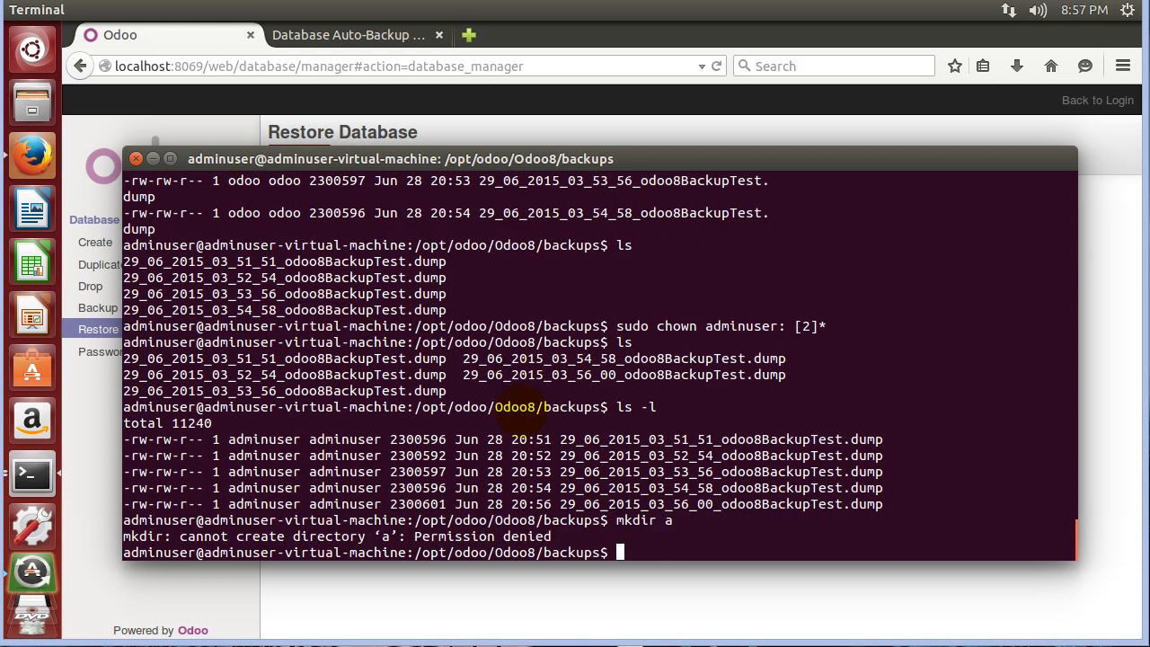
{"action": "type", "text": "sudo mkdir a"}
{"action": "key", "text": "Return"}
{"action": "type", "text": "sudo mk"}
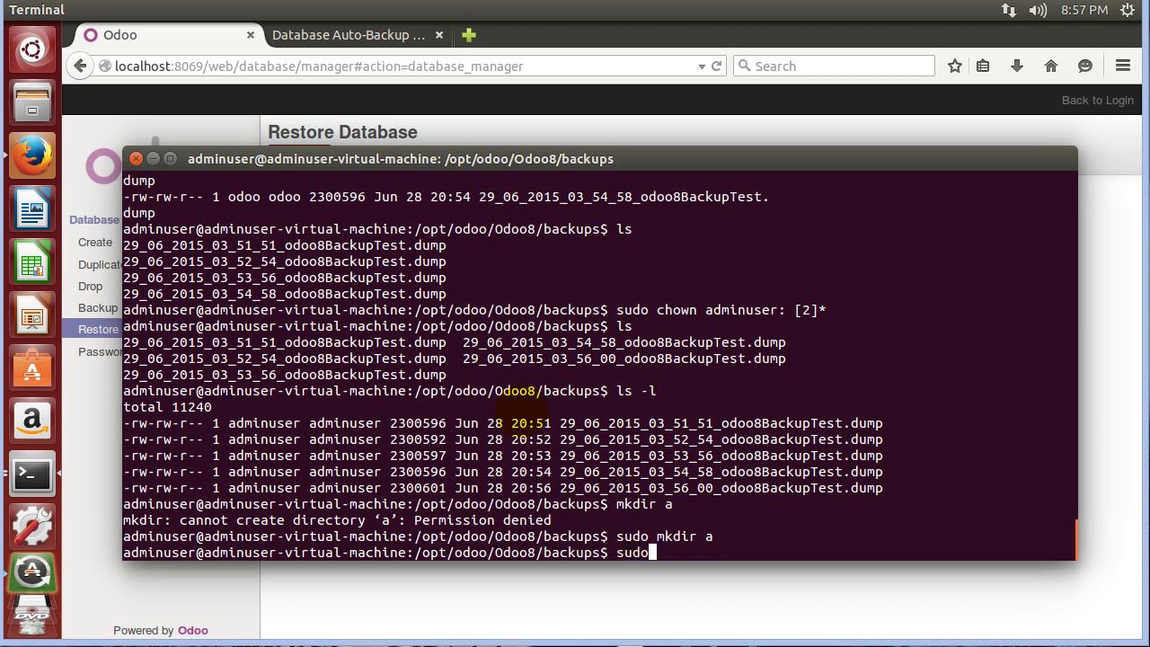
{"action": "type", "text": "dir b"}
{"action": "key", "text": "Return"}
{"action": "type", "text": "s"}
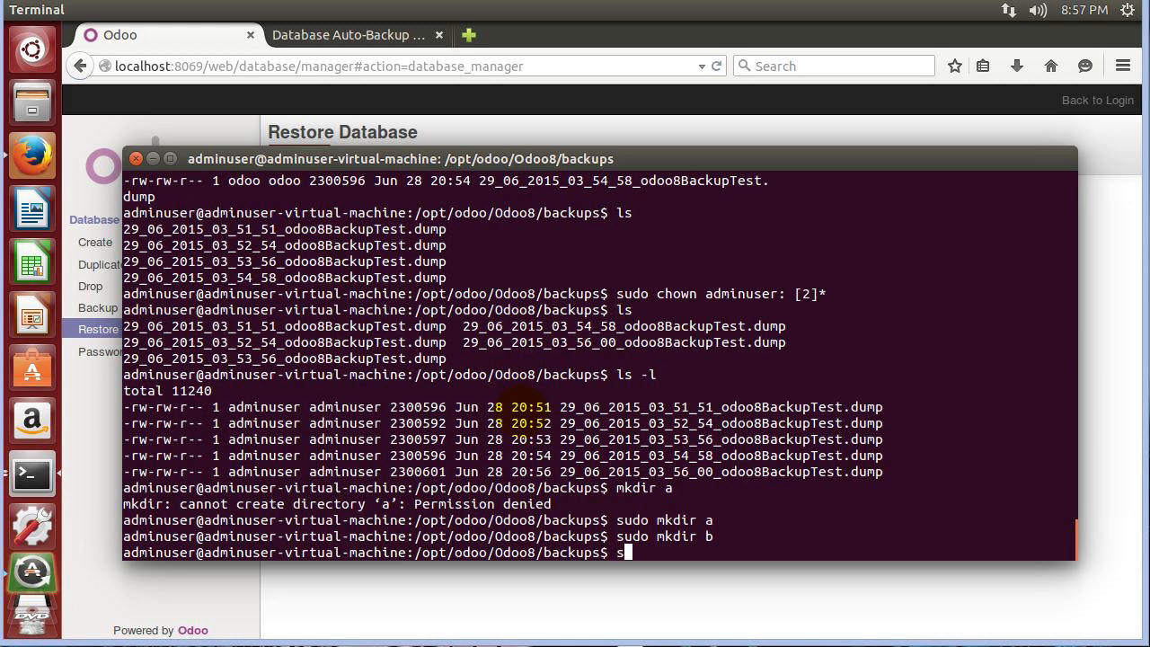
{"action": "type", "text": "udo mkdir c"}
{"action": "key", "text": "Return"}
{"action": "type", "text": "sudo mkdir "}
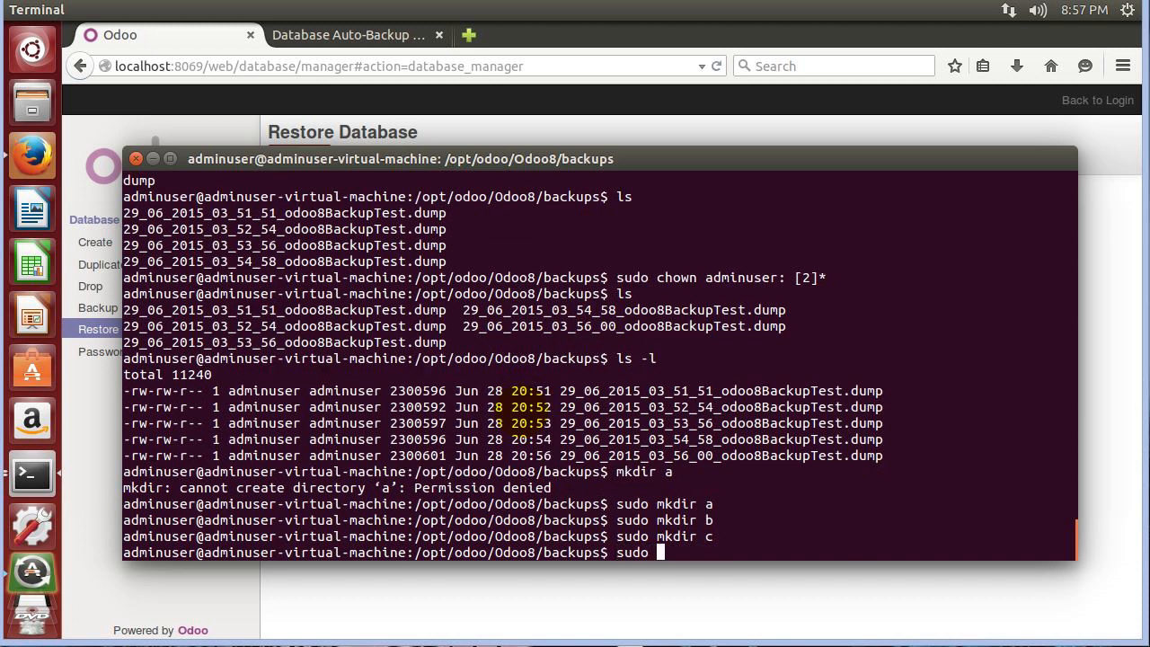
{"action": "type", "text": "d"}
{"action": "key", "text": "Return"}
{"action": "type", "text": "ls -l"}
{"action": "key", "text": "Return"}
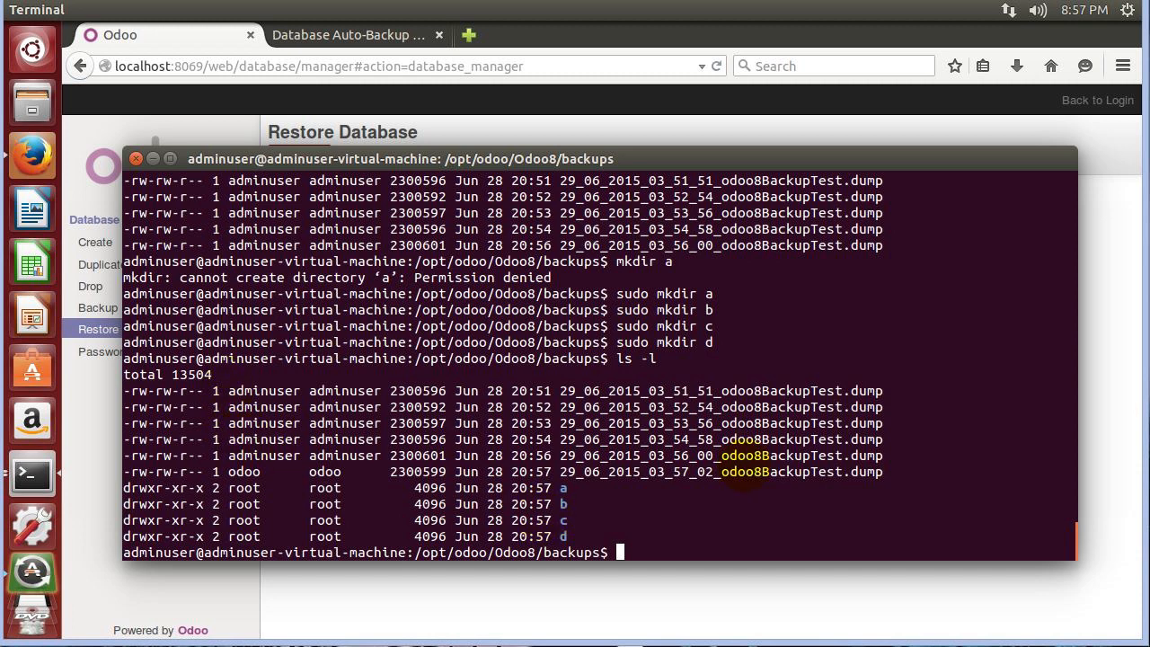
Run sudo chown odoo: [a-b]* and check the new owners with ls -ls.
{"action": "type", "text": "sudo co"}
{"action": "key", "text": "BackSpace"}
{"action": "type", "text": "hown [a-"}
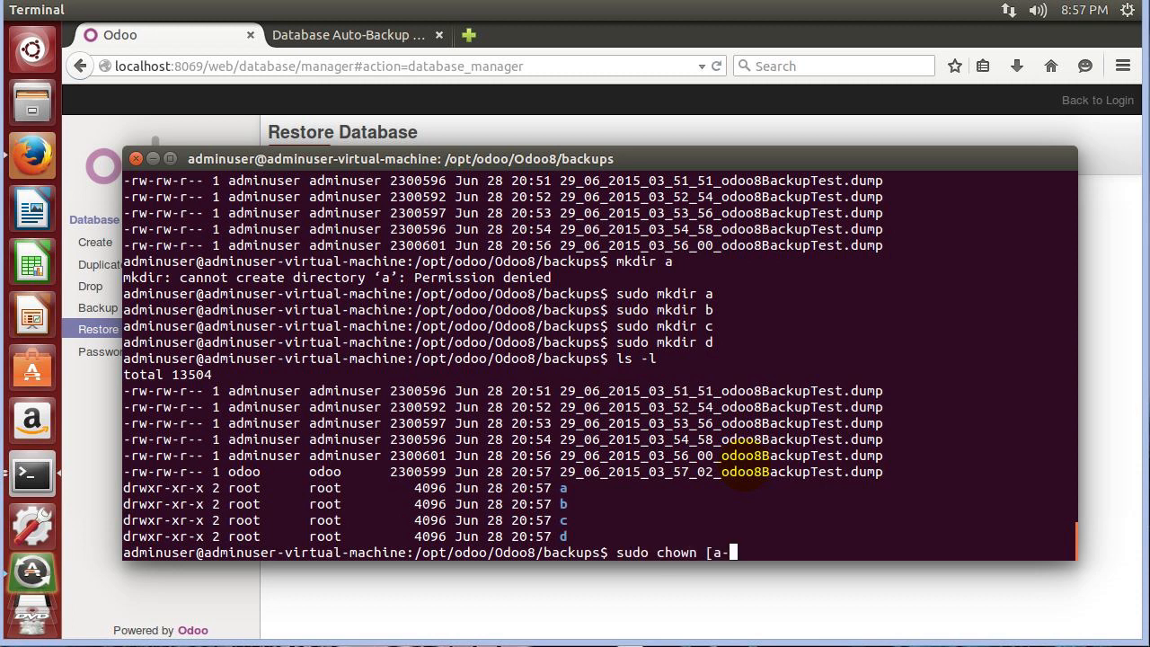
{"action": "type", "text": "b]*"}
{"action": "key", "text": "Left"}
{"action": "key", "text": "Left"}
{"action": "key", "text": "Left"}
{"action": "key", "text": "Left"}
{"action": "key", "text": "Left"}
{"action": "key", "text": "Left"}
{"action": "key", "text": "Left"}
{"action": "type", "text": "odoo:"}
{"action": "key", "text": "End"}
{"action": "key", "text": "BackSpace"}
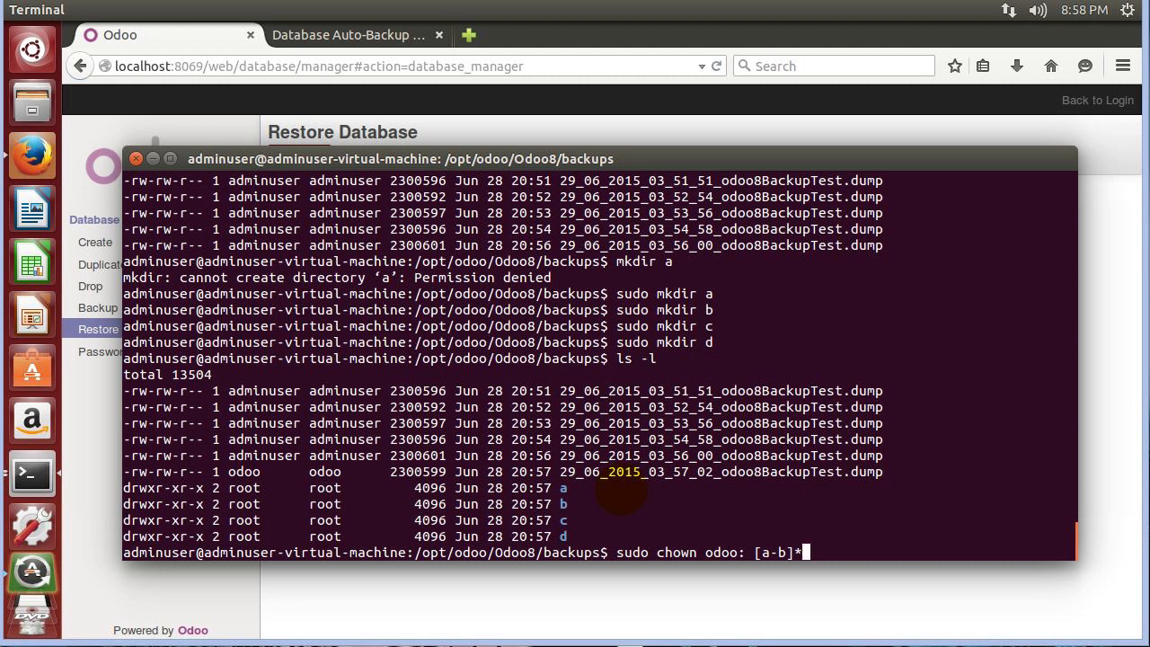
{"action": "key", "text": "Return"}
{"action": "type", "text": "ls -ls"}
{"action": "key", "text": "Return"}
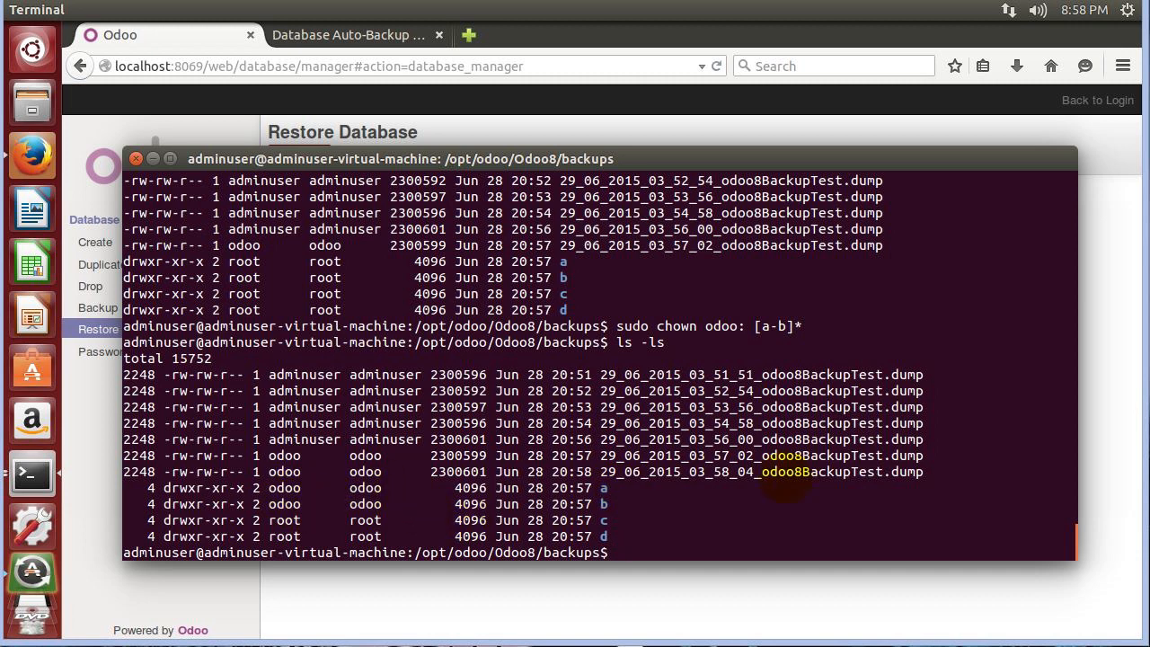
Begin typing a mkdir elephant command.
{"action": "type", "text": "cd"}
{"action": "key", "text": "BackSpace"}
{"action": "key", "text": "BackSpace"}
{"action": "type", "text": "mkdir elephant"}
Create folders elephant, farside and greg with sudo mkdir.
{"action": "key", "text": "Left"}
{"action": "key", "text": "Left"}
{"action": "key", "text": "Left"}
{"action": "key", "text": "Left"}
{"action": "key", "text": "Left"}
{"action": "key", "text": "Left"}
{"action": "key", "text": "Left"}
{"action": "key", "text": "Left"}
{"action": "key", "text": "Left"}
{"action": "key", "text": "Left"}
{"action": "key", "text": "Left"}
{"action": "key", "text": "Left"}
{"action": "key", "text": "Left"}
{"action": "key", "text": "Left"}
{"action": "type", "text": "sudo"}
{"action": "key", "text": "Return"}
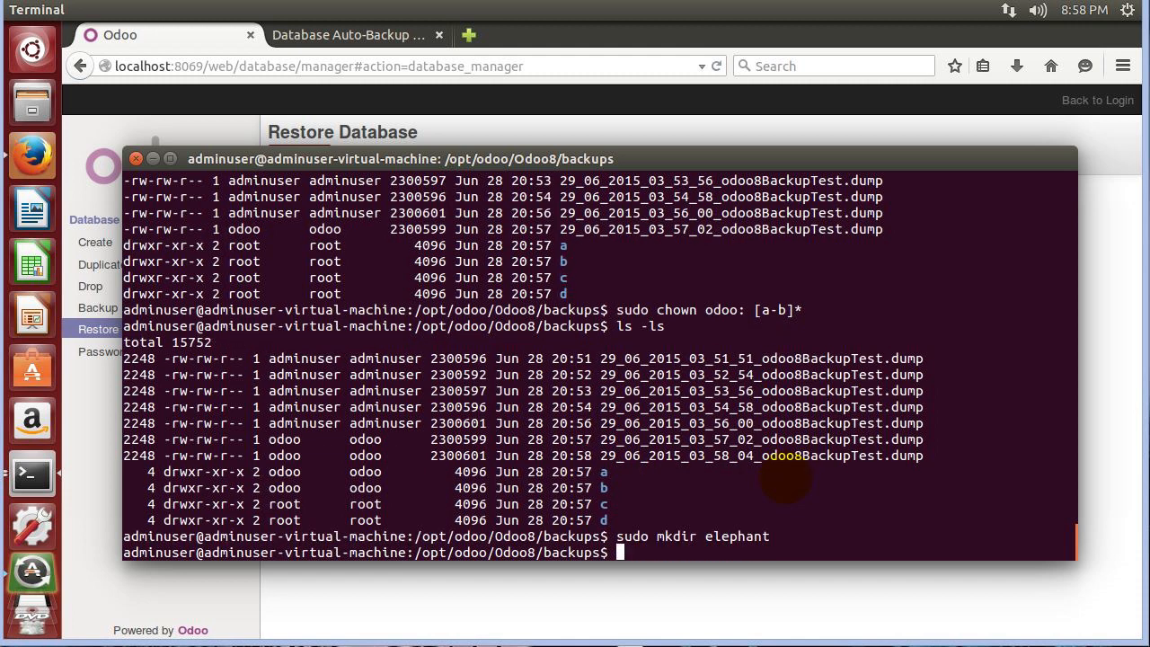
{"action": "type", "text": "sudo mkdirr"}
{"action": "key", "text": "BackSpace"}
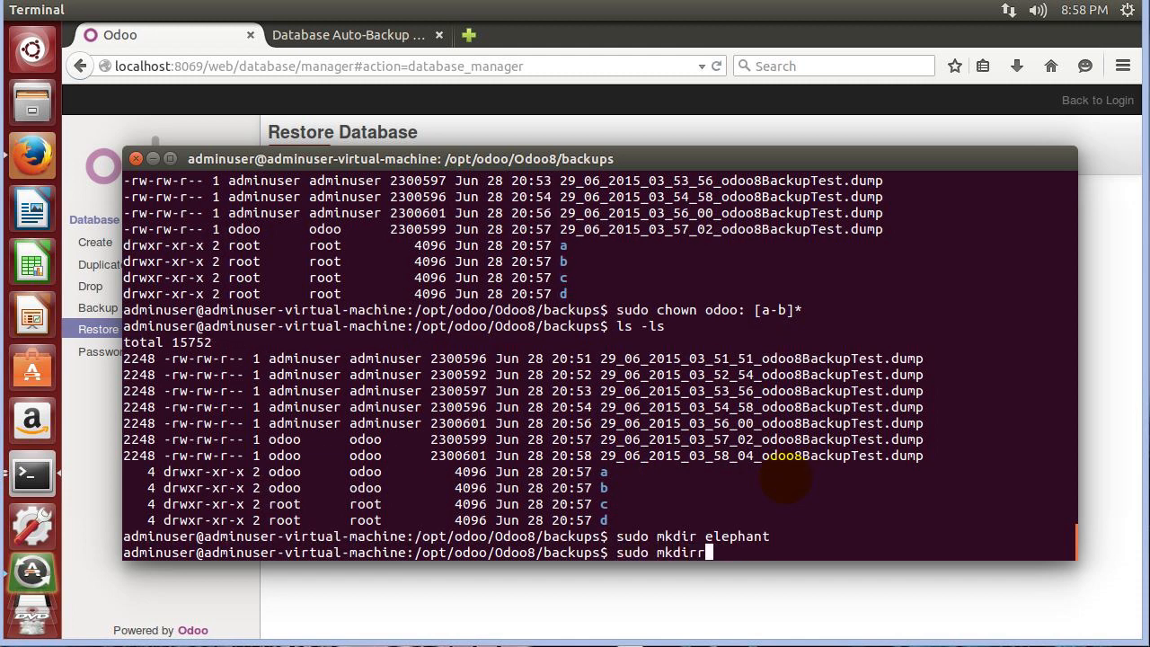
{"action": "type", "text": "farside"}
{"action": "key", "text": "Return"}
{"action": "type", "text": "sudo mkdir greg"}
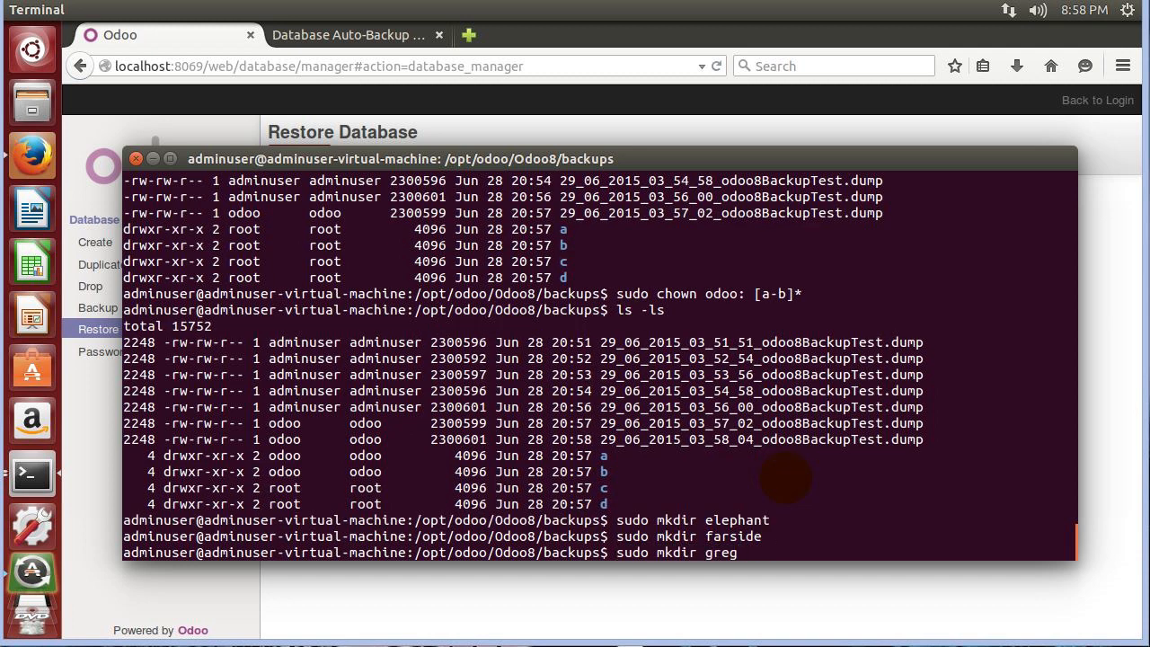
{"action": "key", "text": "Return"}
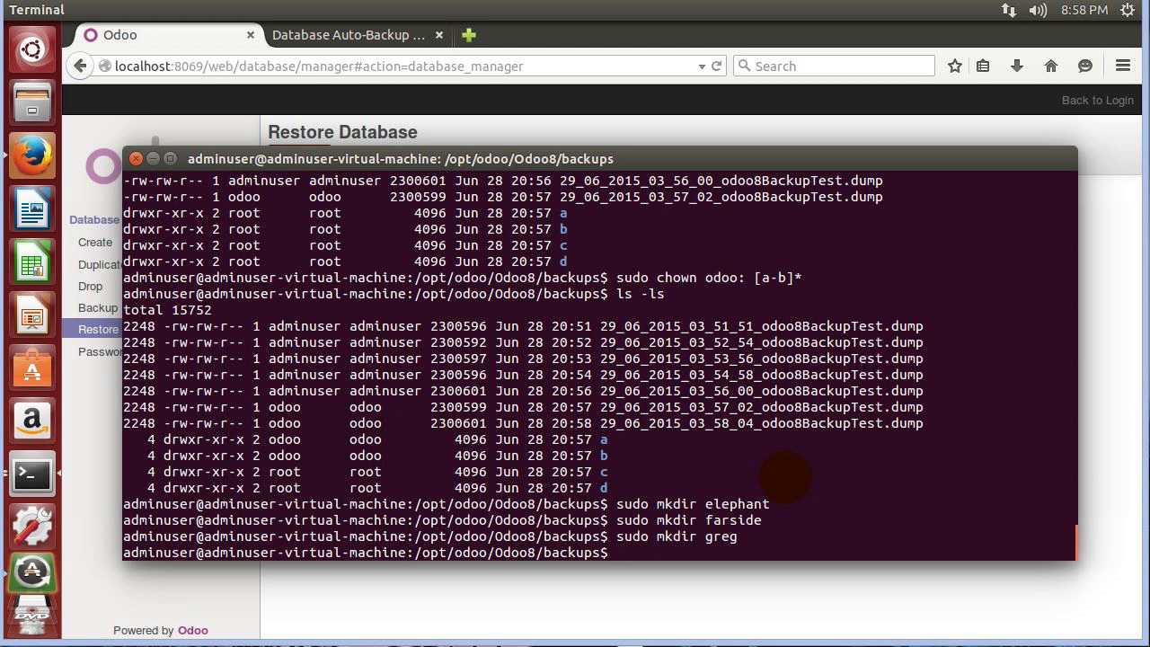
Run sudo chown odoo: [el-fa]* and check the owners with ls -l.
{"action": "type", "text": "sudo chown odoo: [el-fa]*"}
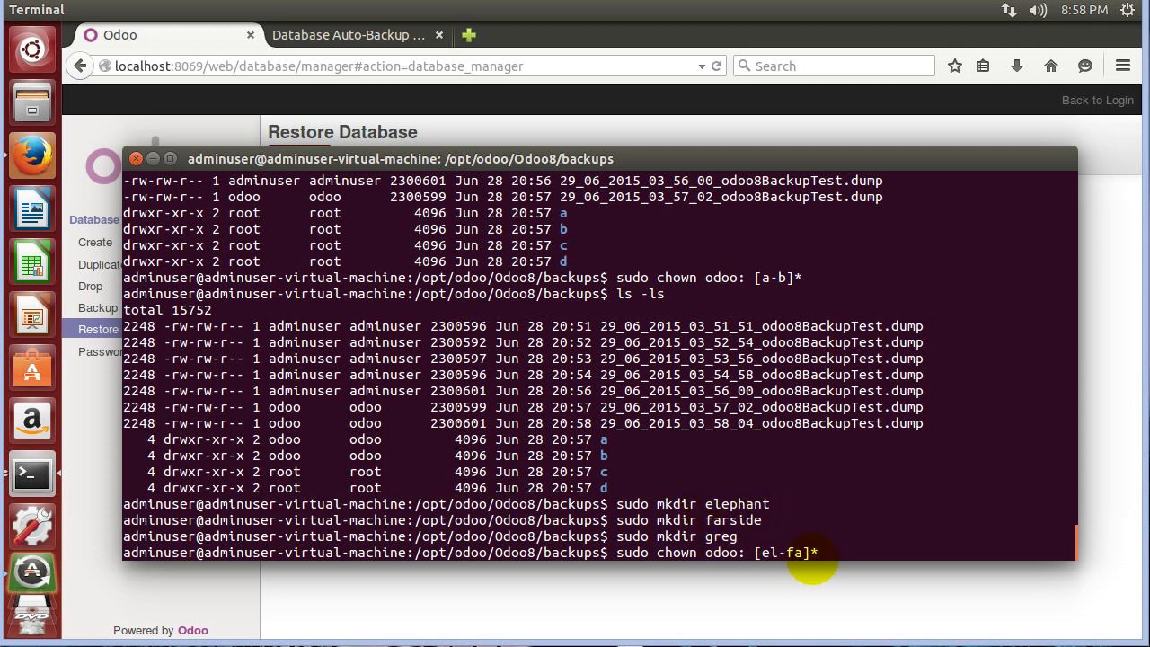
{"action": "left_click_drag", "start_coordinate": [763, 555], "coordinate": [800, 555]}
{"action": "left_click", "coordinate": [819, 554]}
{"action": "left_click_drag", "start_coordinate": [714, 505], "coordinate": [736, 521]}
{"action": "left_click", "coordinate": [723, 541]}
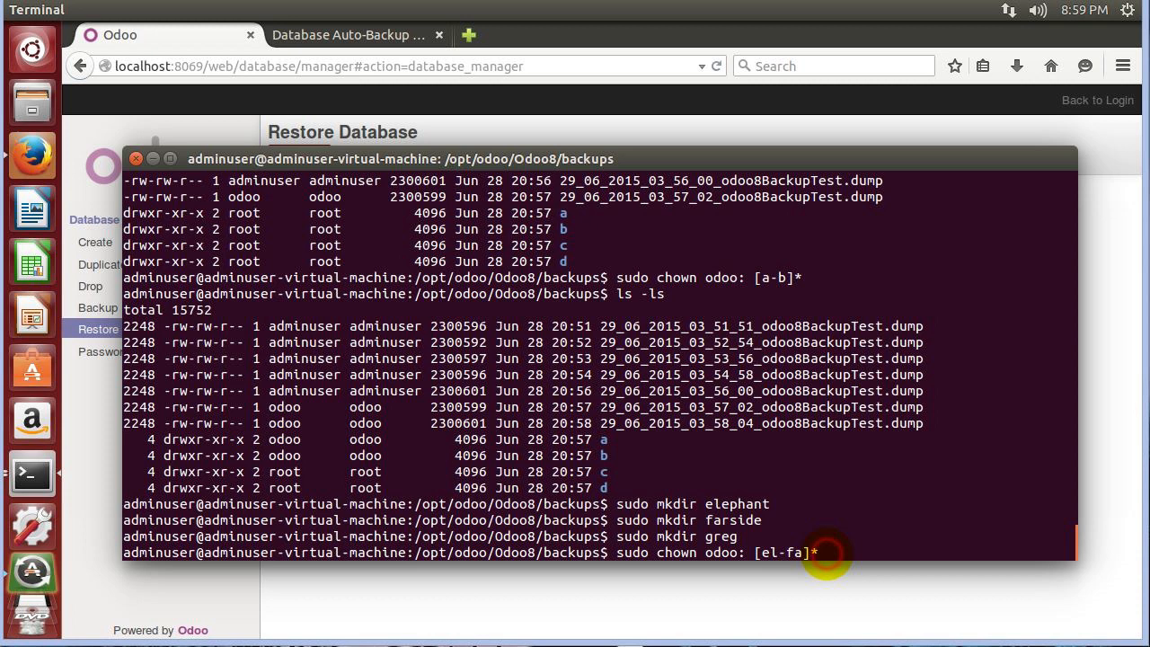
{"action": "key", "text": "Return"}
{"action": "type", "text": "ls -l"}
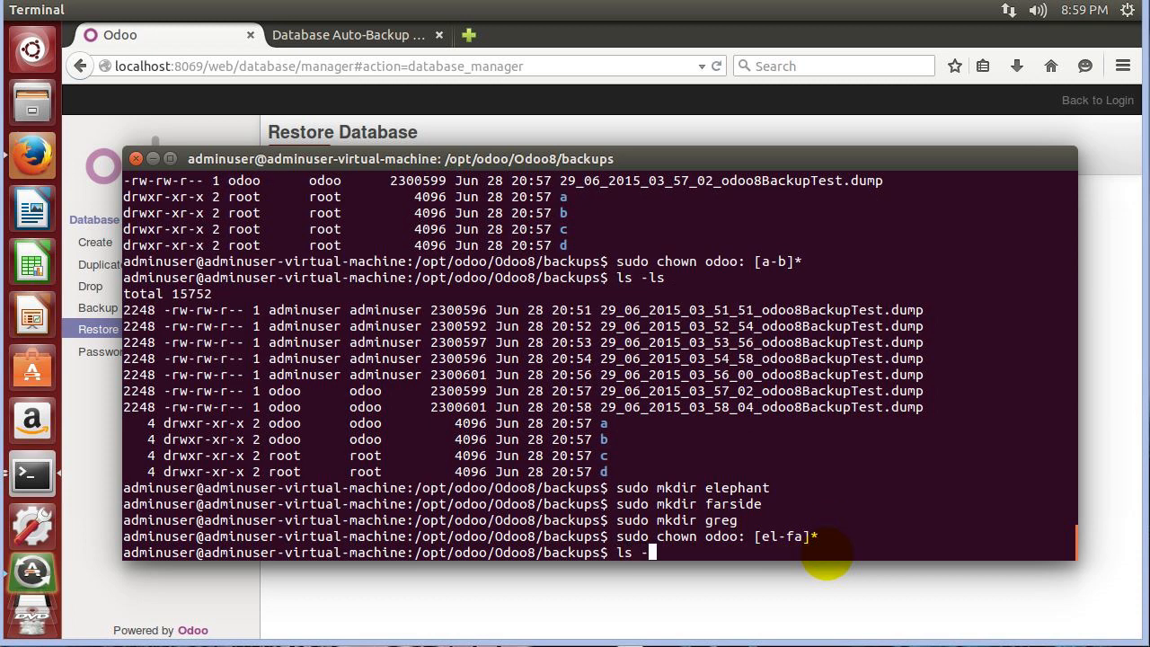
{"action": "key", "text": "Return"}
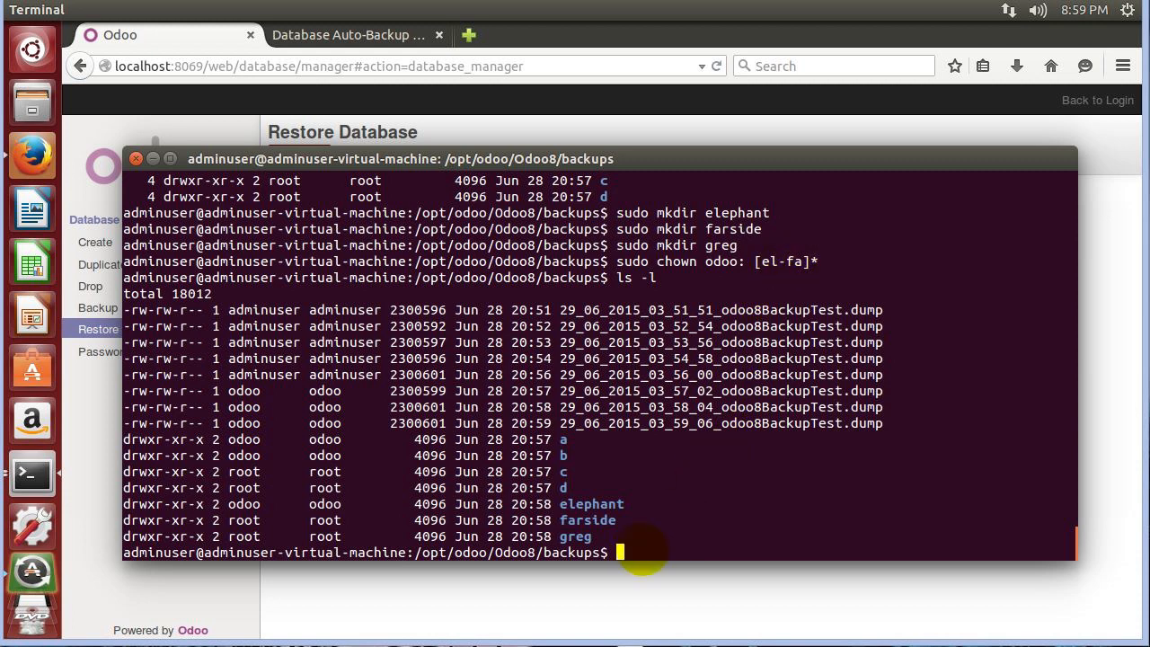
Rerun the ownership change with the range corrected to [e-f]* and verify with ls -l.
{"action": "key", "text": "Up"}
{"action": "key", "text": "Up"}
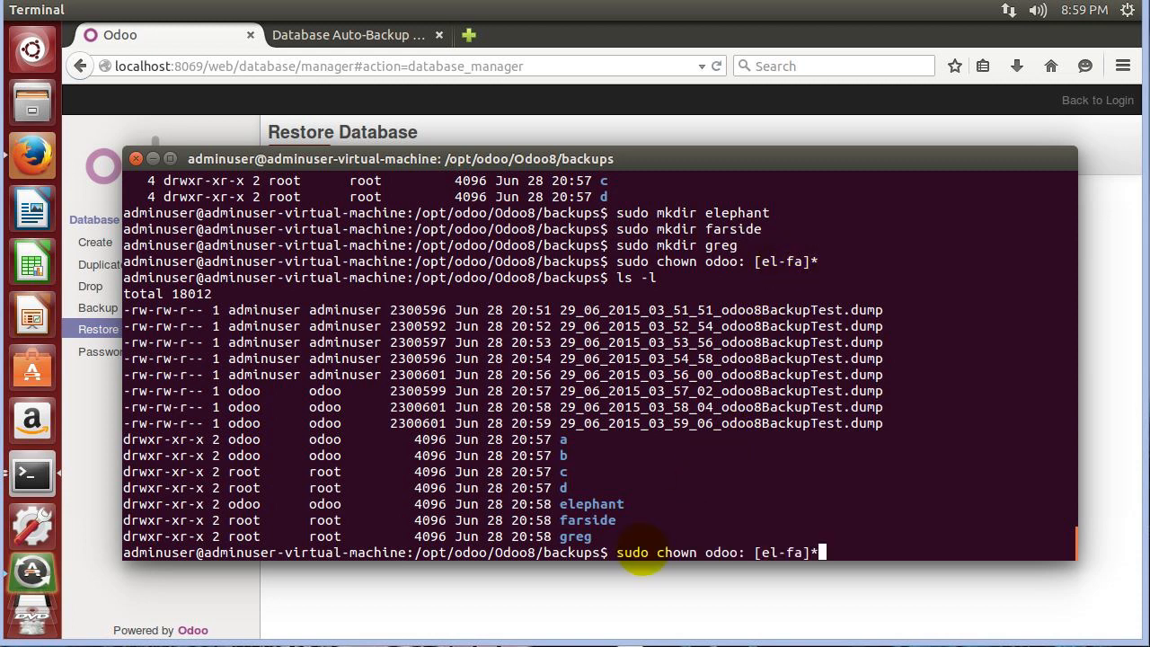
{"action": "key", "text": "Left"}
{"action": "key", "text": "Left"}
{"action": "key", "text": "Left"}
{"action": "key", "text": "Left"}
{"action": "key", "text": "BackSpace"}
{"action": "key", "text": "Right"}
{"action": "key", "text": "Right"}
{"action": "key", "text": "Right"}
{"action": "key", "text": "BackSpace"}
{"action": "key", "text": "Return"}
{"action": "type", "text": "ls -l"}
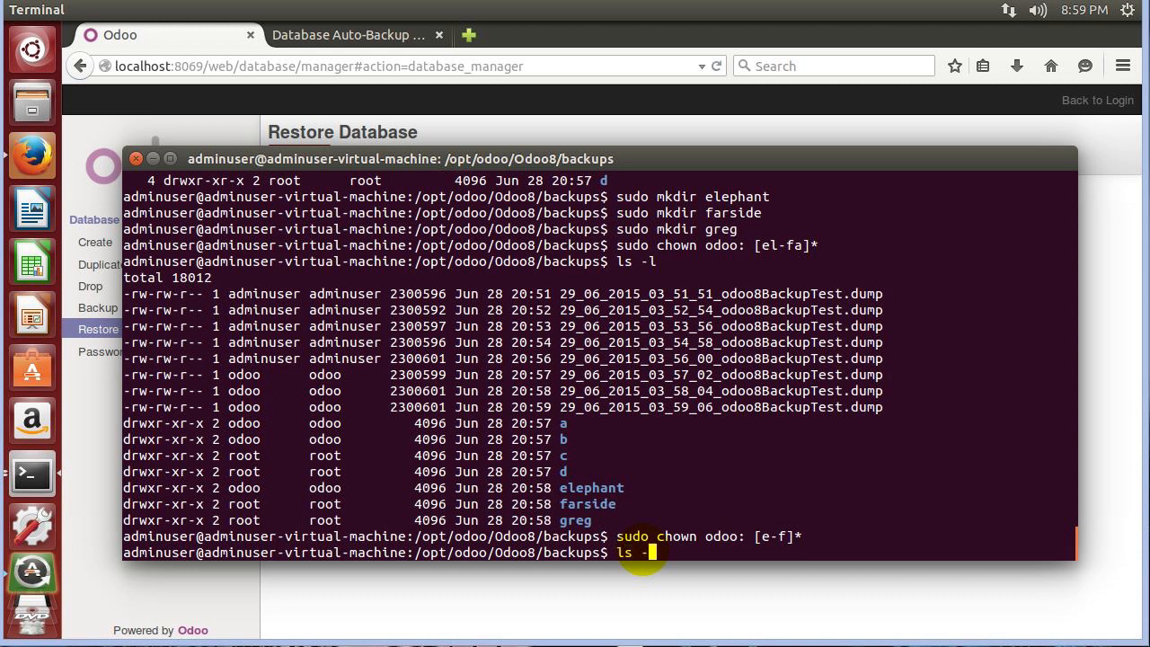
{"action": "key", "text": "Return"}
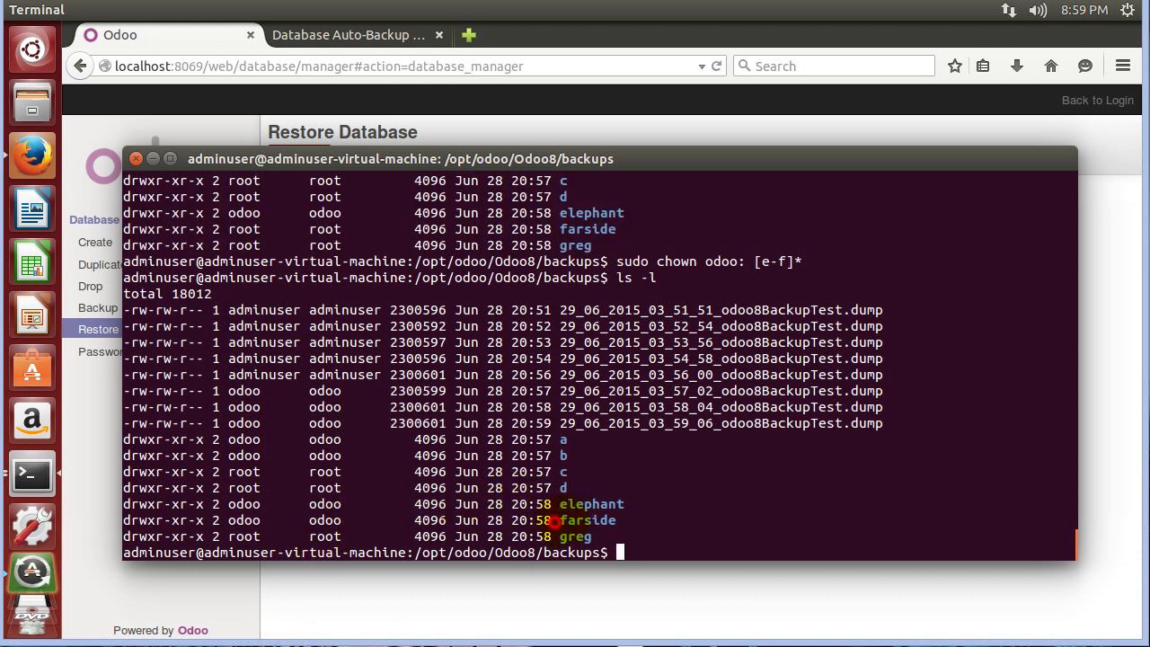
Highlight the e-f range in the command and show a short ls listing of backups.
{"action": "left_click_drag", "start_coordinate": [792, 261], "coordinate": [761, 260]}
{"action": "left_click", "coordinate": [308, 510]}
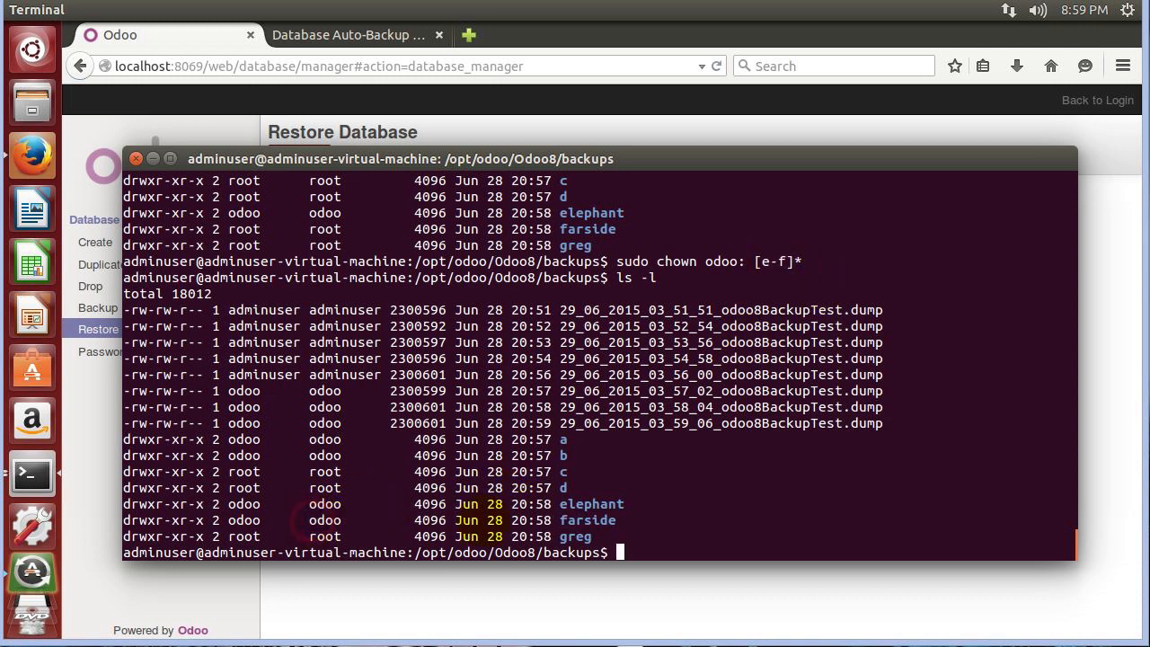
{"action": "type", "text": "cd"}
{"action": "key", "text": "BackSpace"}
{"action": "type", "text": "ls"}
{"action": "key", "text": "Return"}
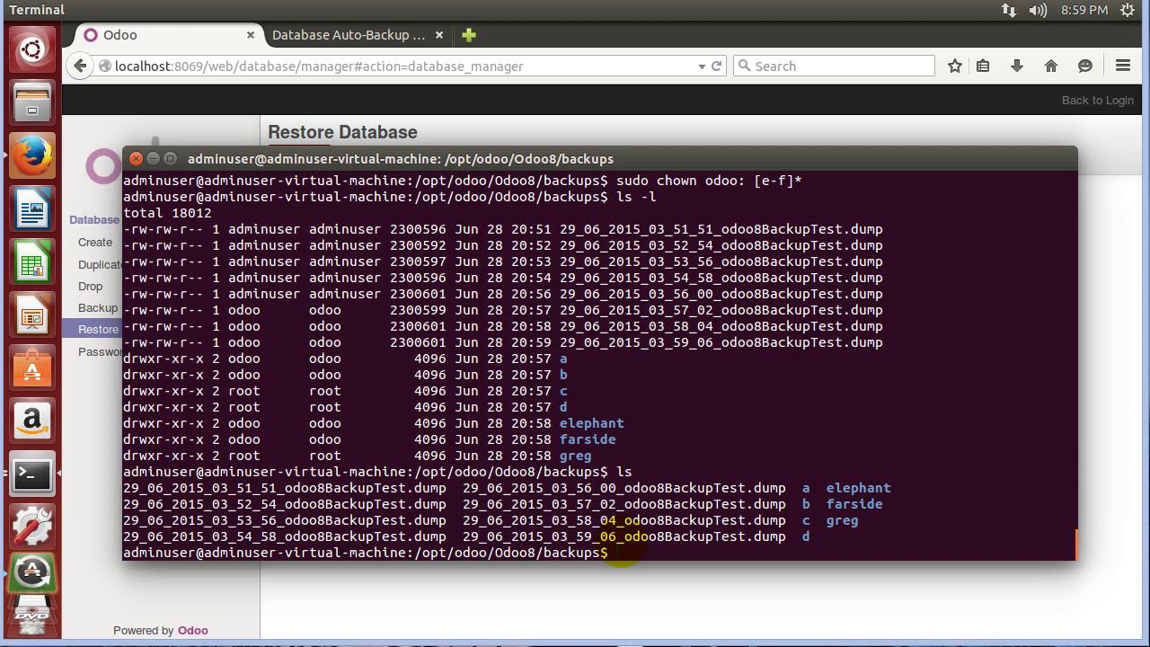
Attach 29_06_2015_03_51_51_odoo8BackupTest.dump, enter the master password, and restore it as odoo8testautobackup.
{"action": "left_click", "coordinate": [513, 616]}
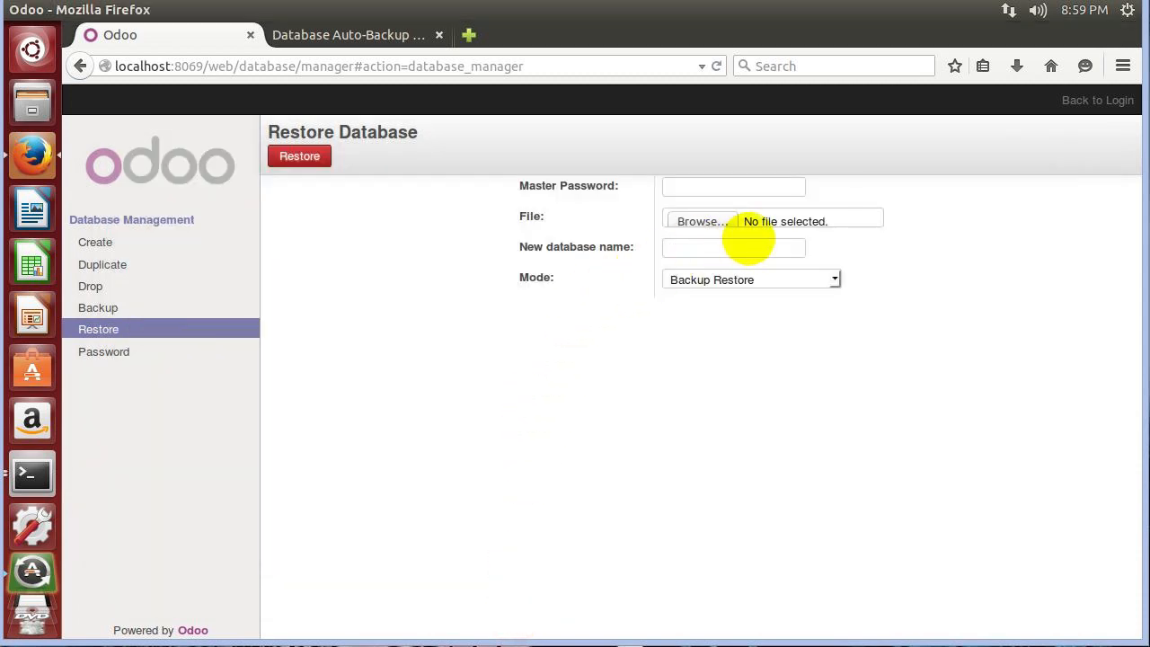
{"action": "left_click", "coordinate": [705, 220]}
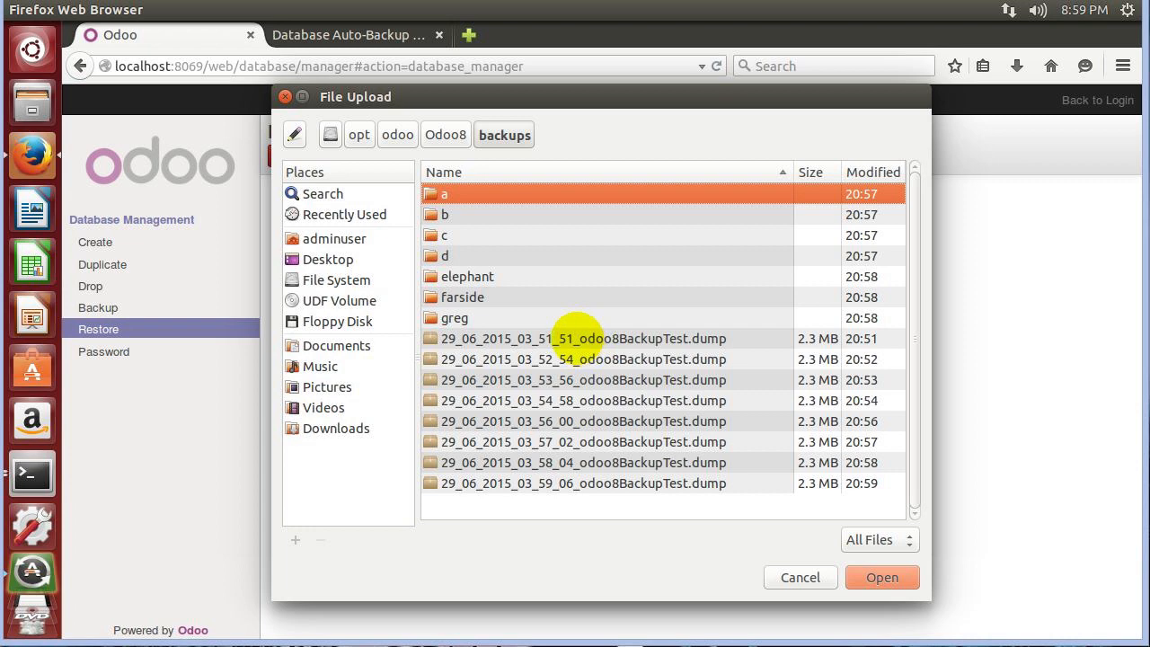
{"action": "double_click", "coordinate": [577, 338]}
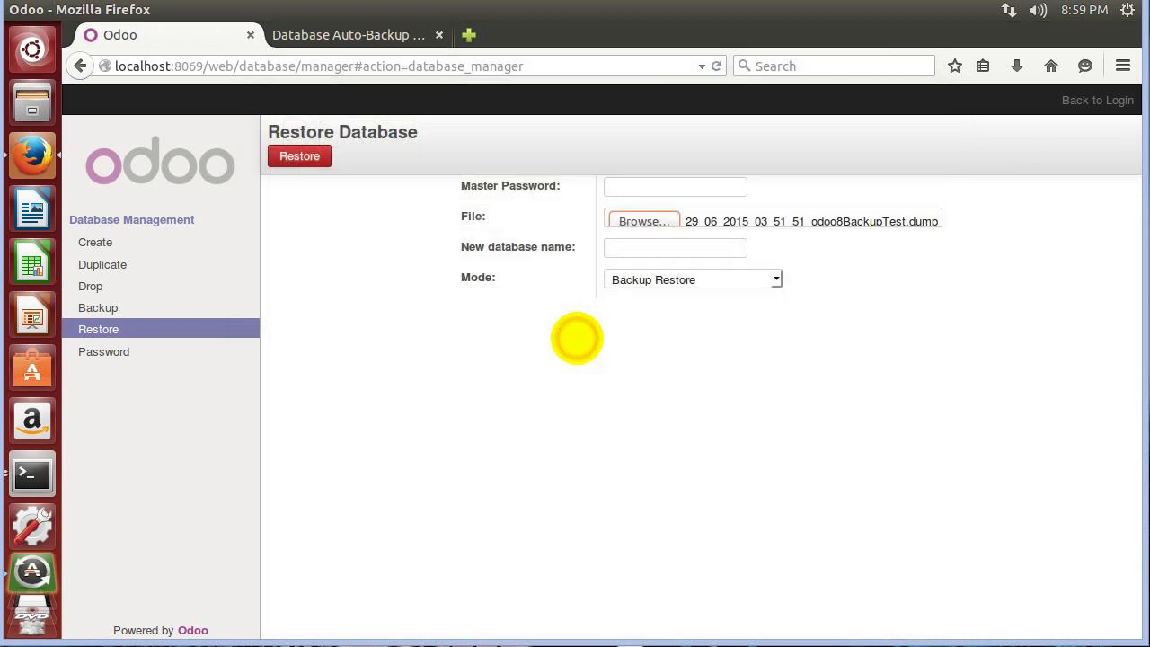
{"action": "left_click", "coordinate": [646, 187]}
{"action": "type", "text": "ad"}
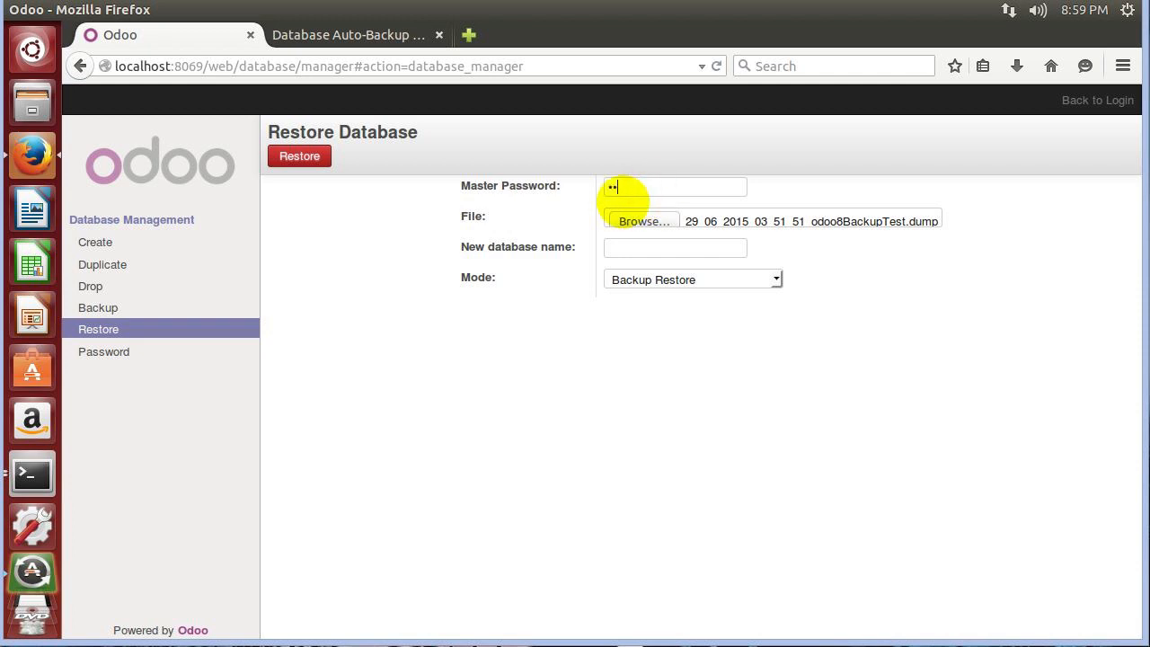
{"action": "type", "text": "min"}
{"action": "left_click", "coordinate": [634, 249]}
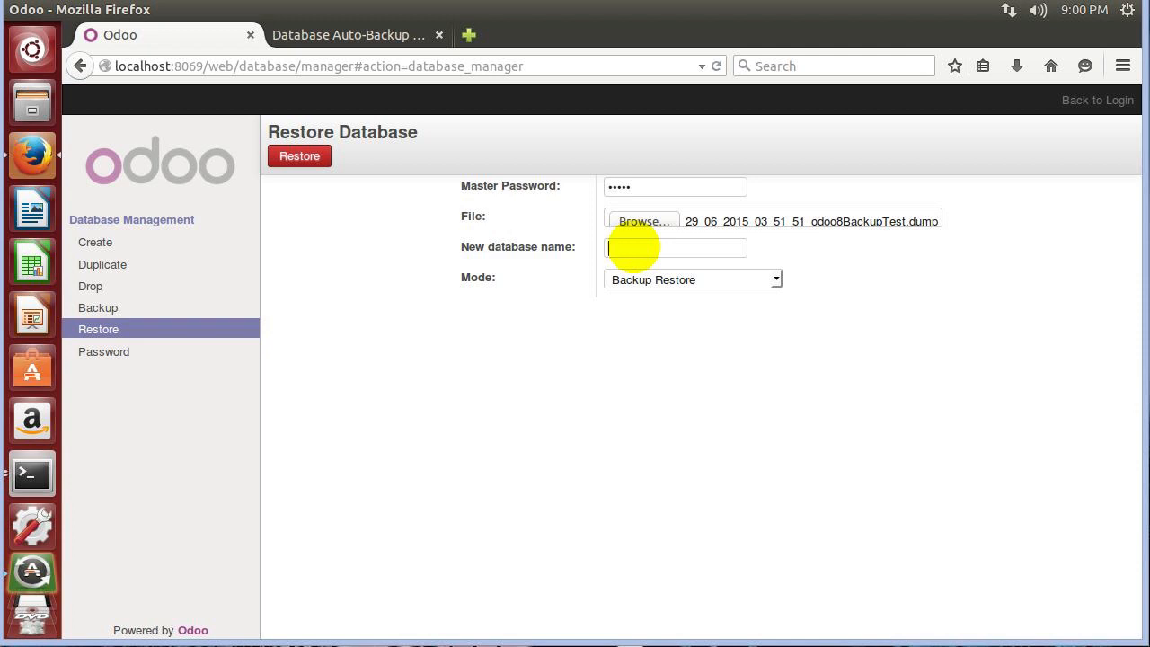
{"action": "type", "text": "odoo8testautobackup"}
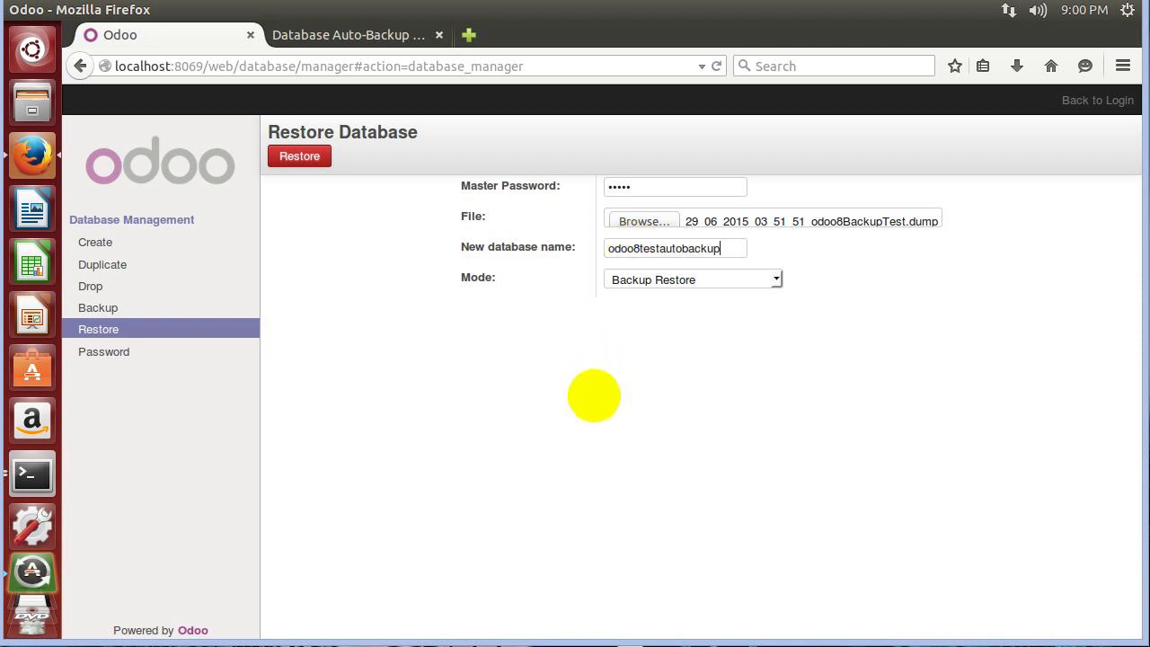
{"action": "left_click", "coordinate": [300, 156]}
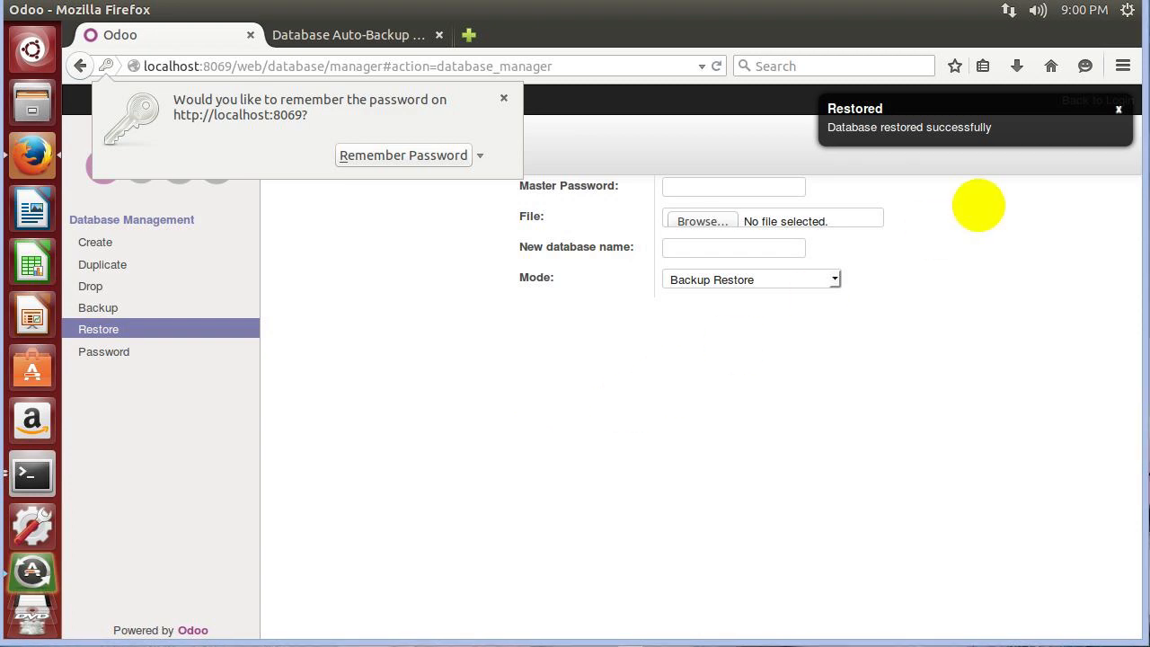
Return to the login page, select database odoo8testautobackup and log in.
{"action": "left_click", "coordinate": [877, 382]}
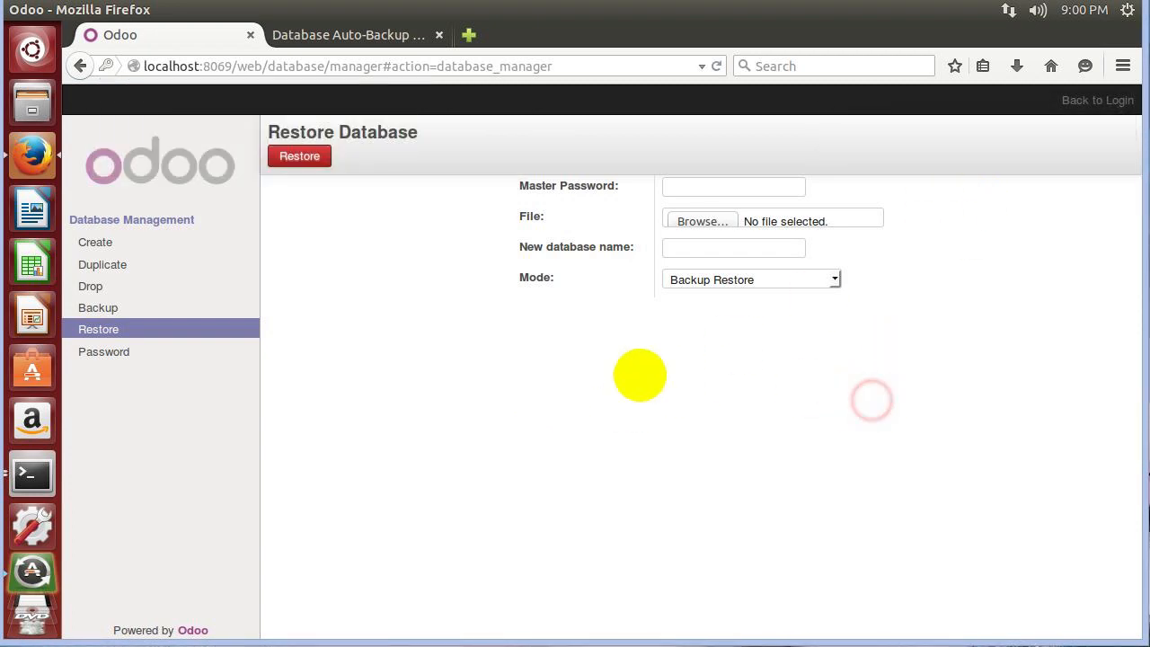
{"action": "left_click", "coordinate": [1082, 100]}
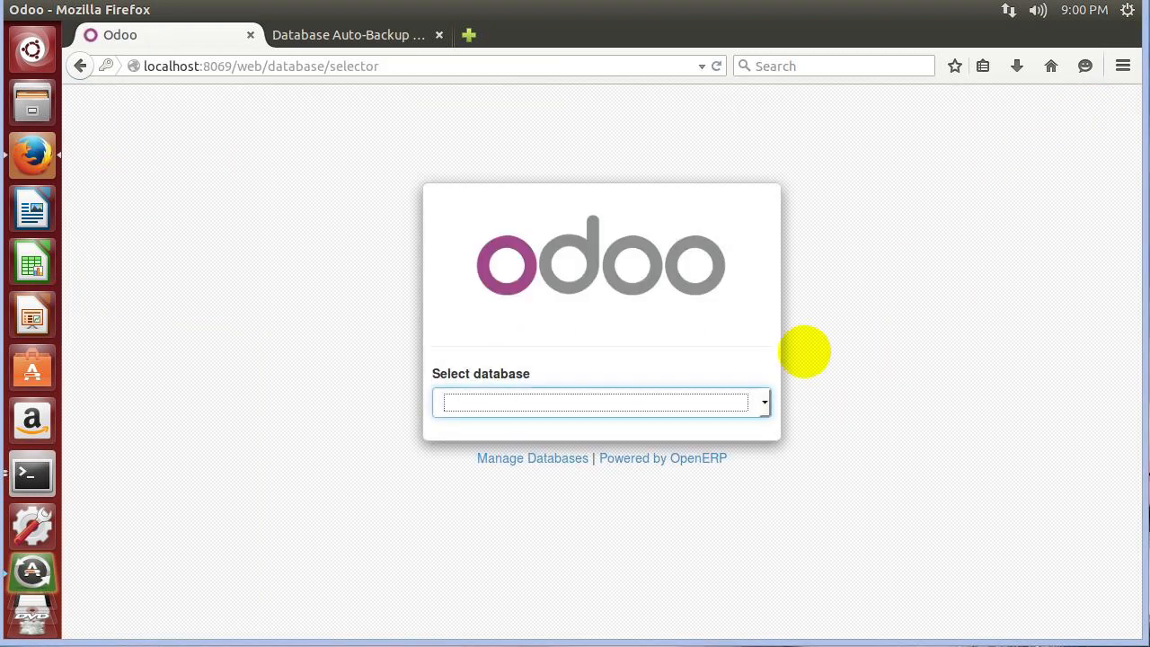
{"action": "left_click", "coordinate": [729, 405]}
{"action": "scroll", "coordinate": [657, 234], "scroll_direction": "down", "scroll_amount": 15}
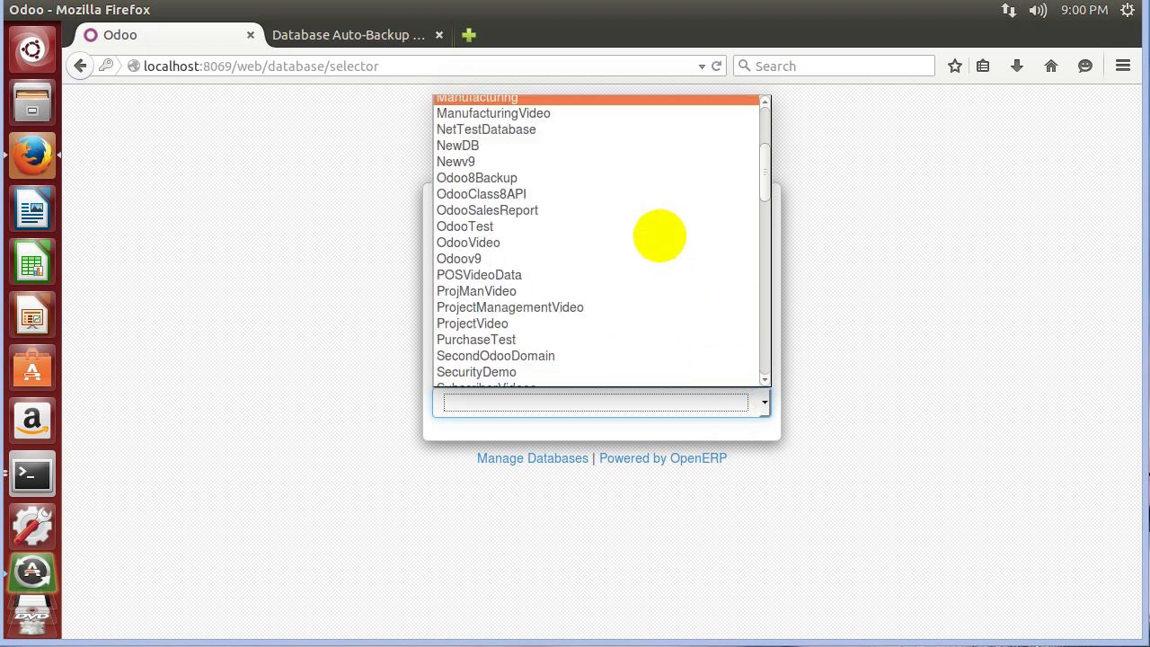
{"action": "scroll", "coordinate": [657, 236], "scroll_direction": "down", "scroll_amount": 1}
{"action": "scroll", "coordinate": [658, 235], "scroll_direction": "up", "scroll_amount": 6}
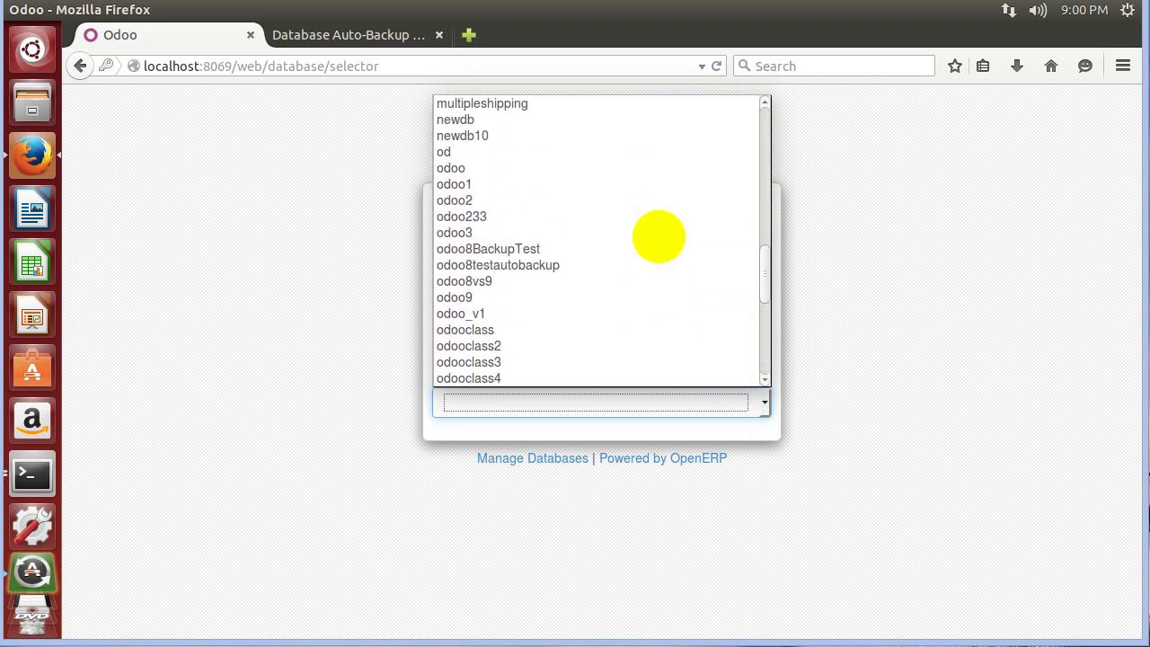
{"action": "left_click", "coordinate": [490, 267]}
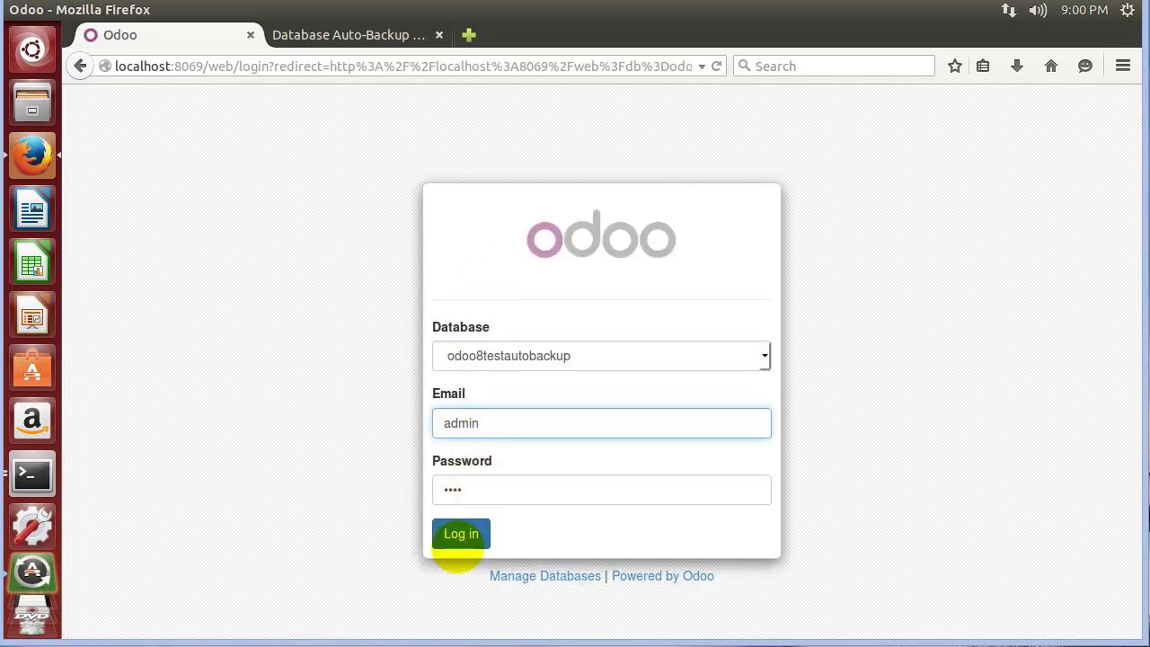
{"action": "left_click", "coordinate": [459, 539]}
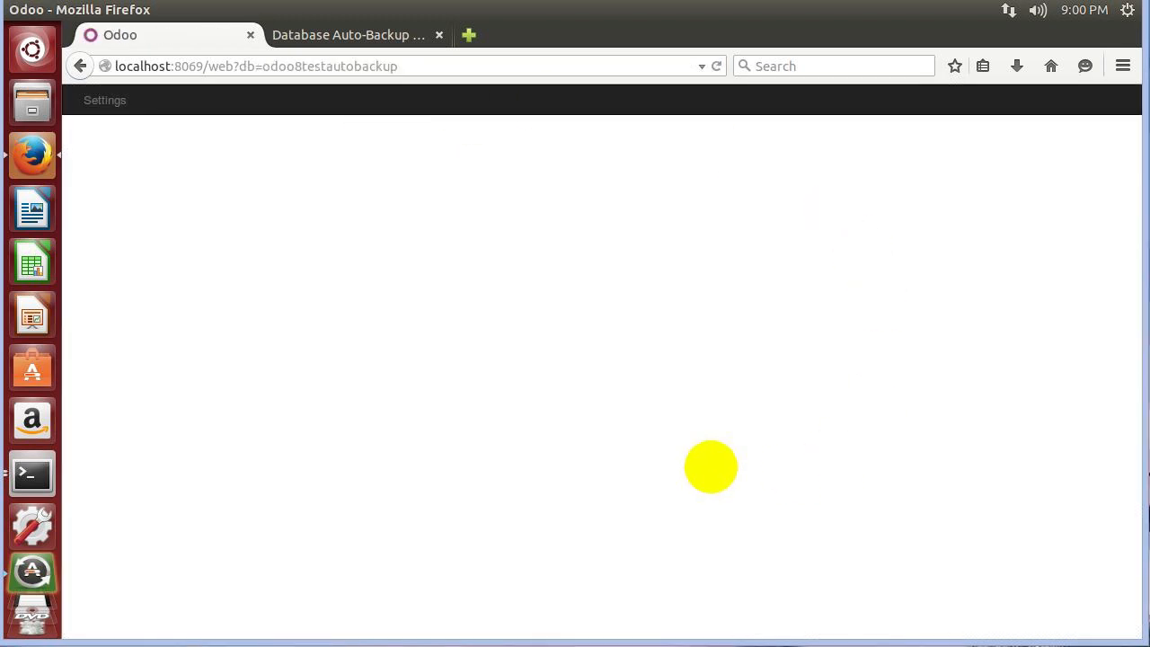
Scroll through the restored database's Local Modules apps list.
{"action": "left_click_drag", "start_coordinate": [287, 66], "coordinate": [326, 90]}
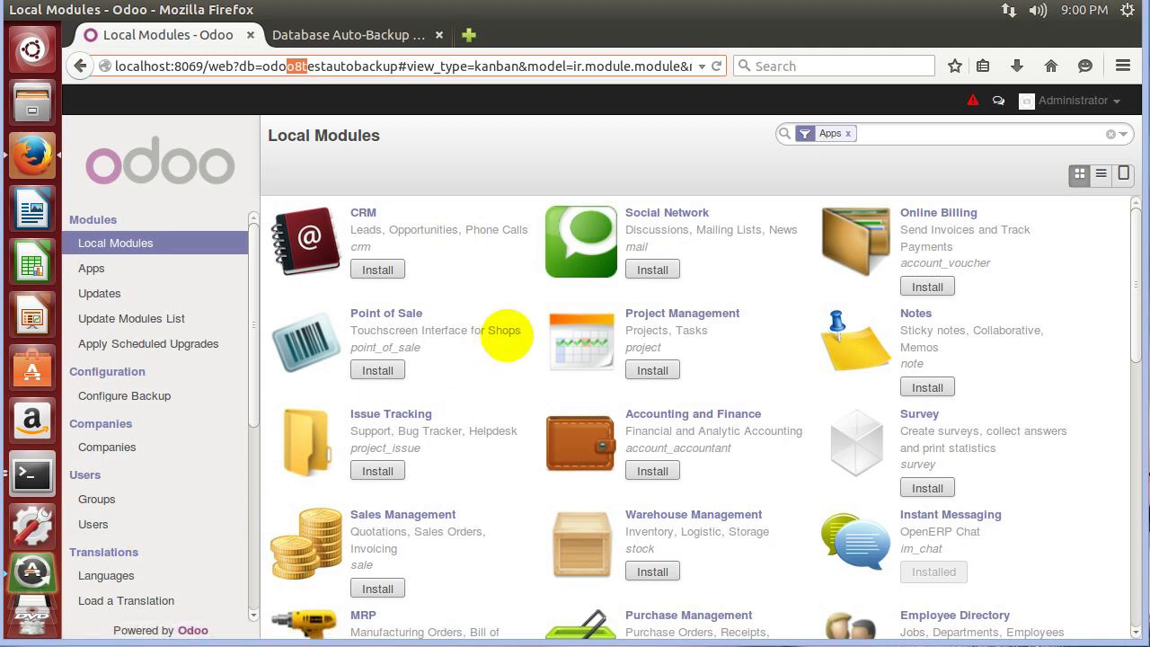
{"action": "scroll", "coordinate": [436, 347], "scroll_direction": "down", "scroll_amount": 4}
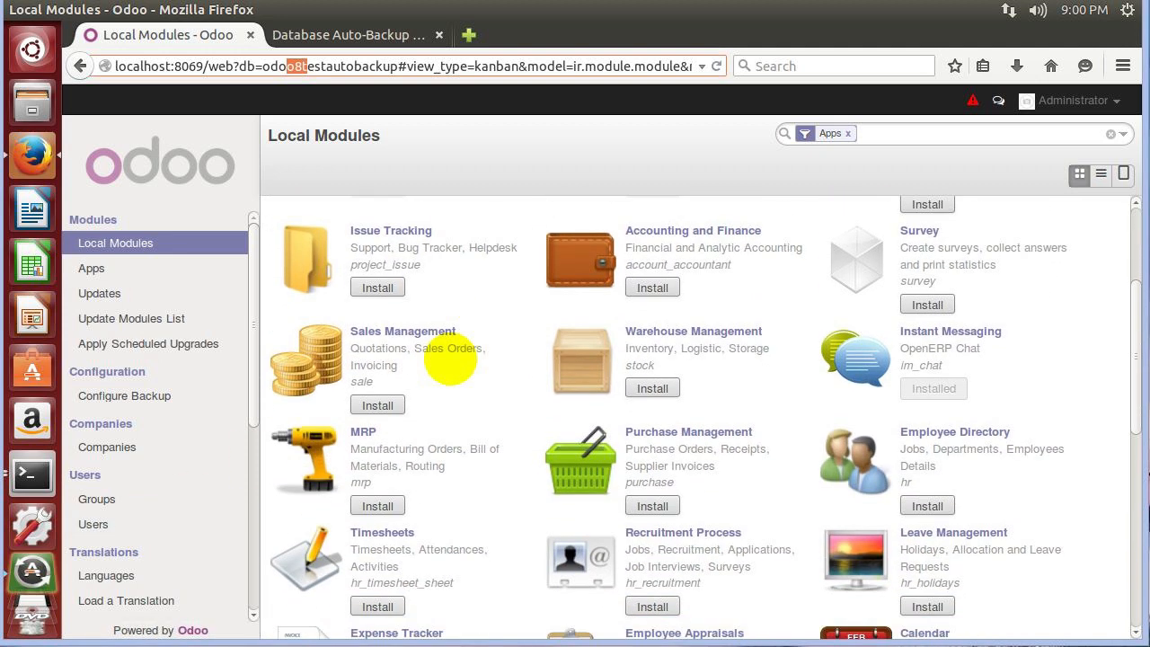
{"action": "scroll", "coordinate": [449, 359], "scroll_direction": "up", "scroll_amount": 4}
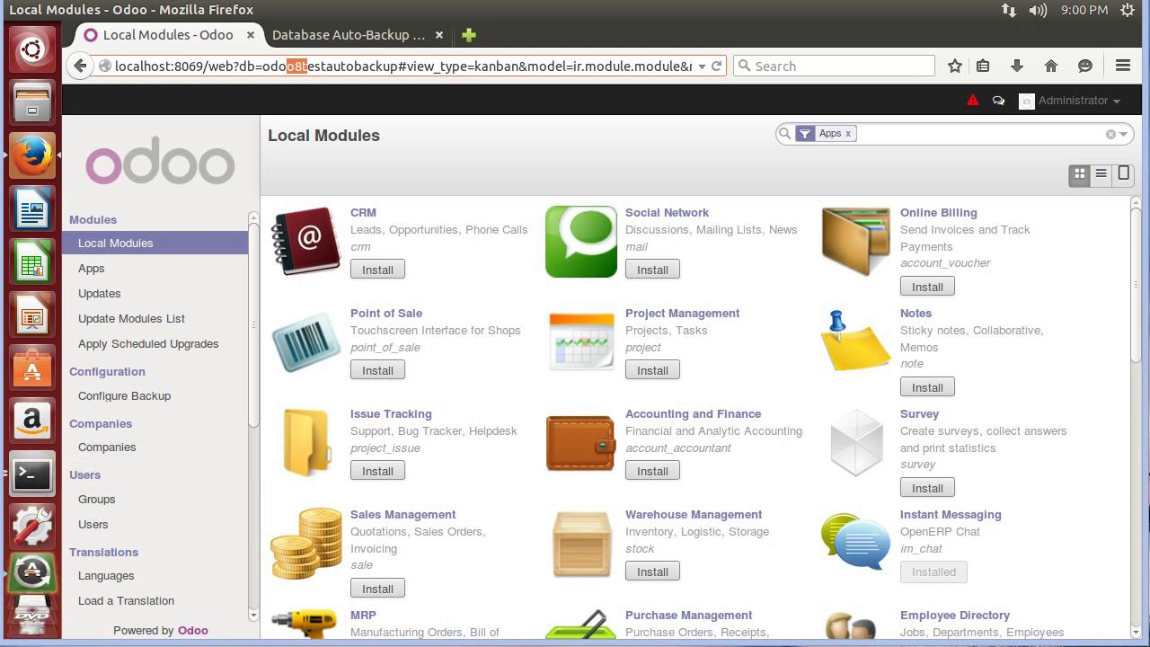
{"action": "left_click", "coordinate": [1134, 438]}
{"action": "left_click_drag", "start_coordinate": [1134, 438], "coordinate": [1119, 210]}
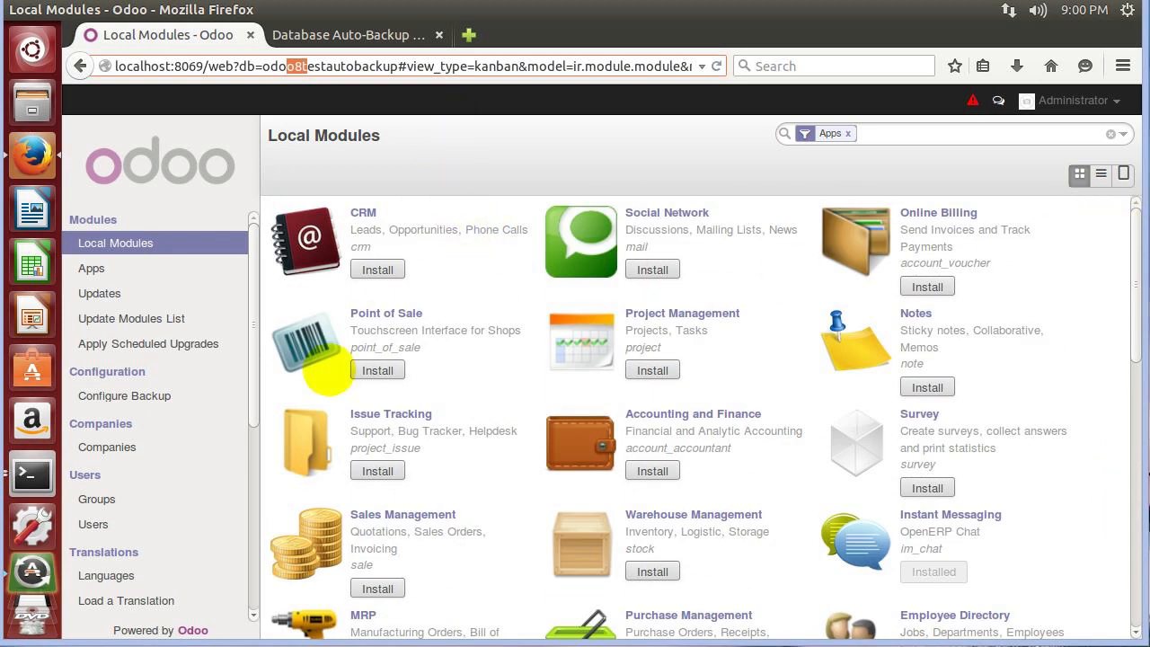
{"action": "left_click_drag", "start_coordinate": [255, 415], "coordinate": [257, 457]}
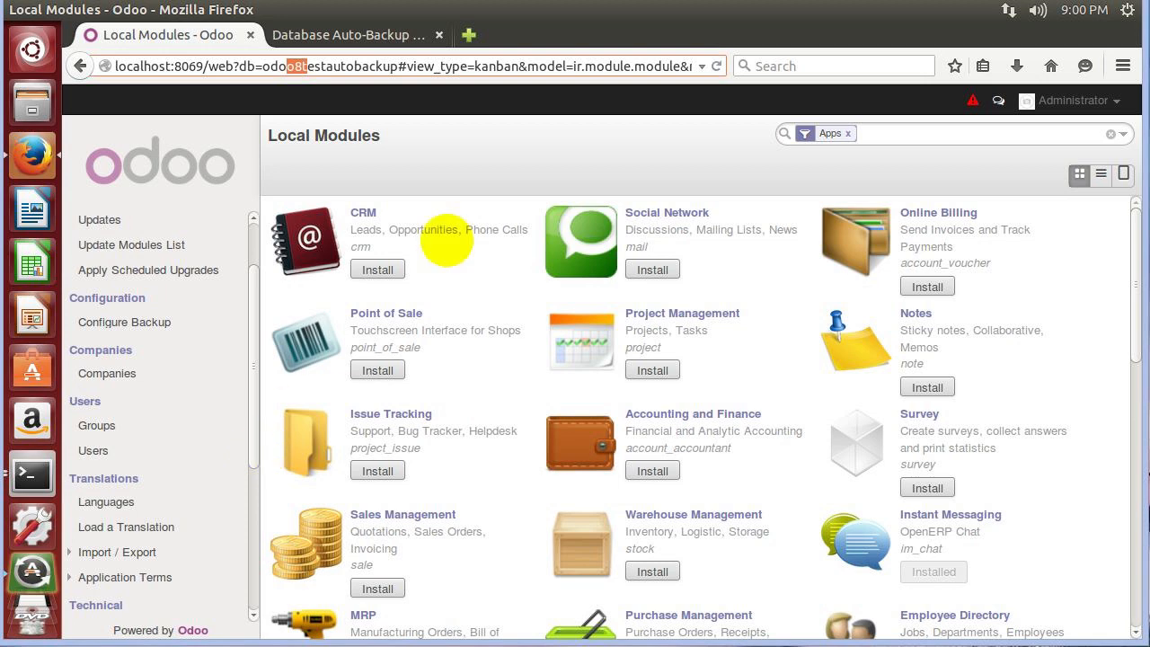
{"action": "left_click", "coordinate": [357, 36]}
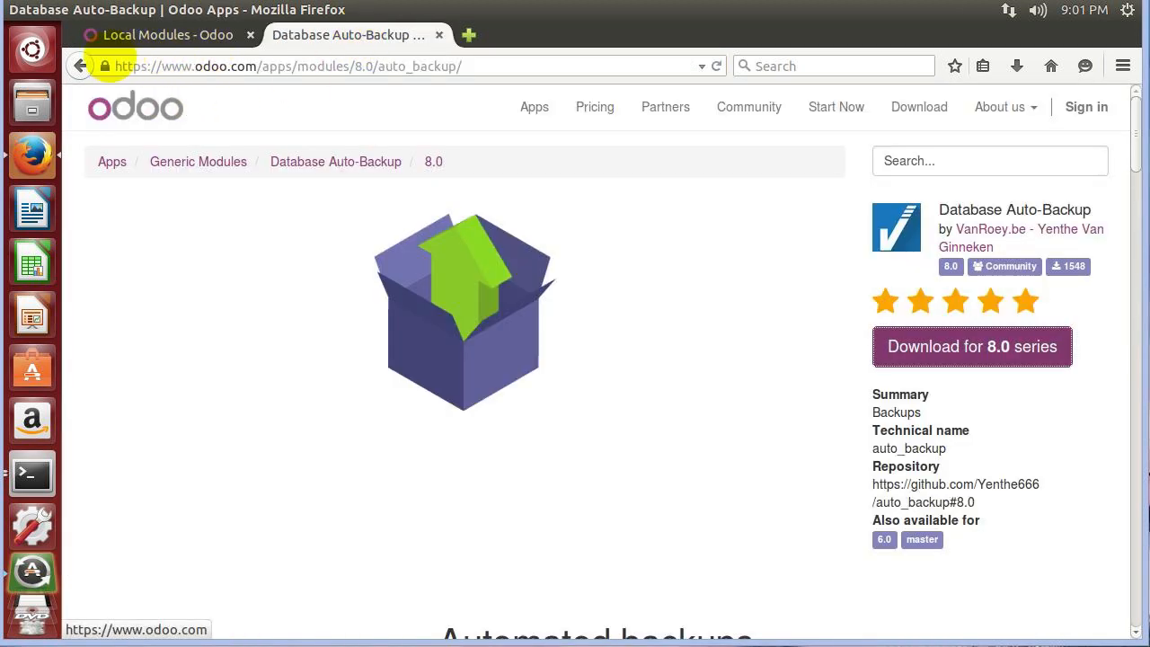
{"action": "left_click", "coordinate": [170, 68]}
{"action": "triple_click", "coordinate": [488, 65]}
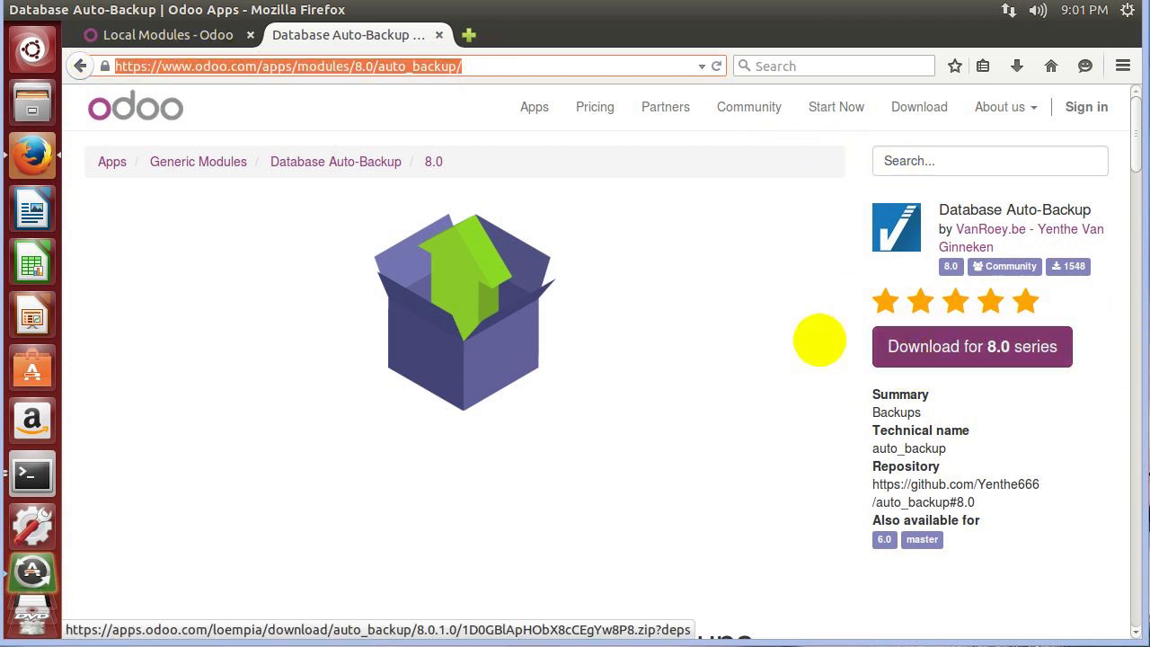
{"action": "left_click", "coordinate": [91, 35]}
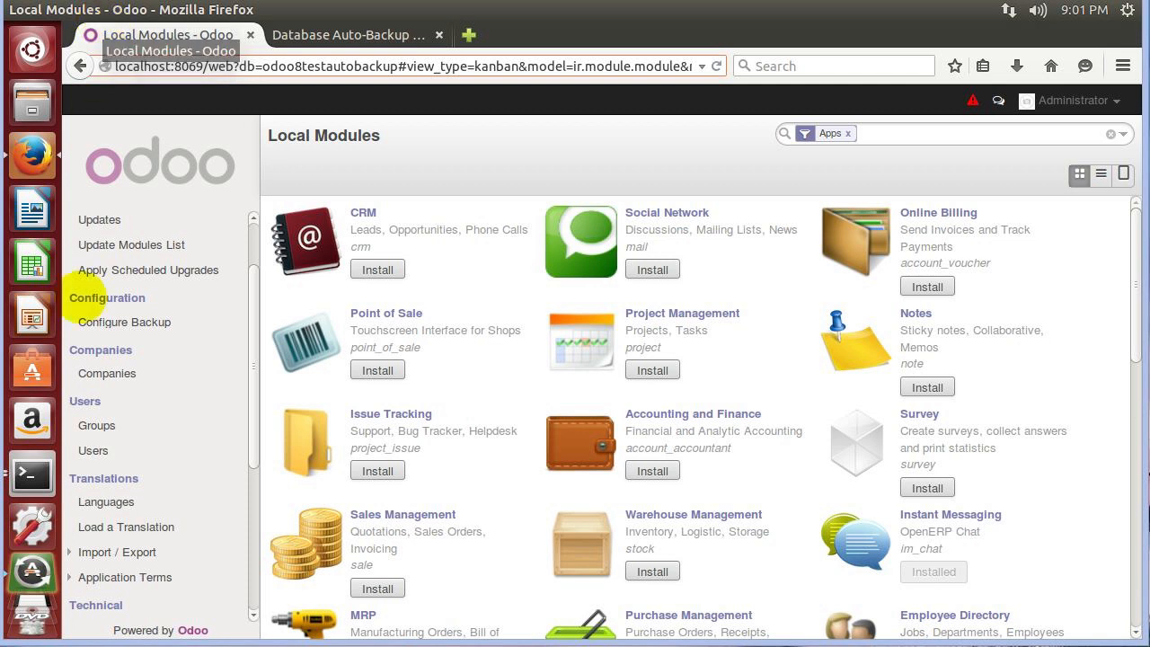
From Configure Backup, open the odoo8BackupTest backup record and put it into edit mode.
{"action": "scroll", "coordinate": [132, 359], "scroll_direction": "down", "scroll_amount": 4}
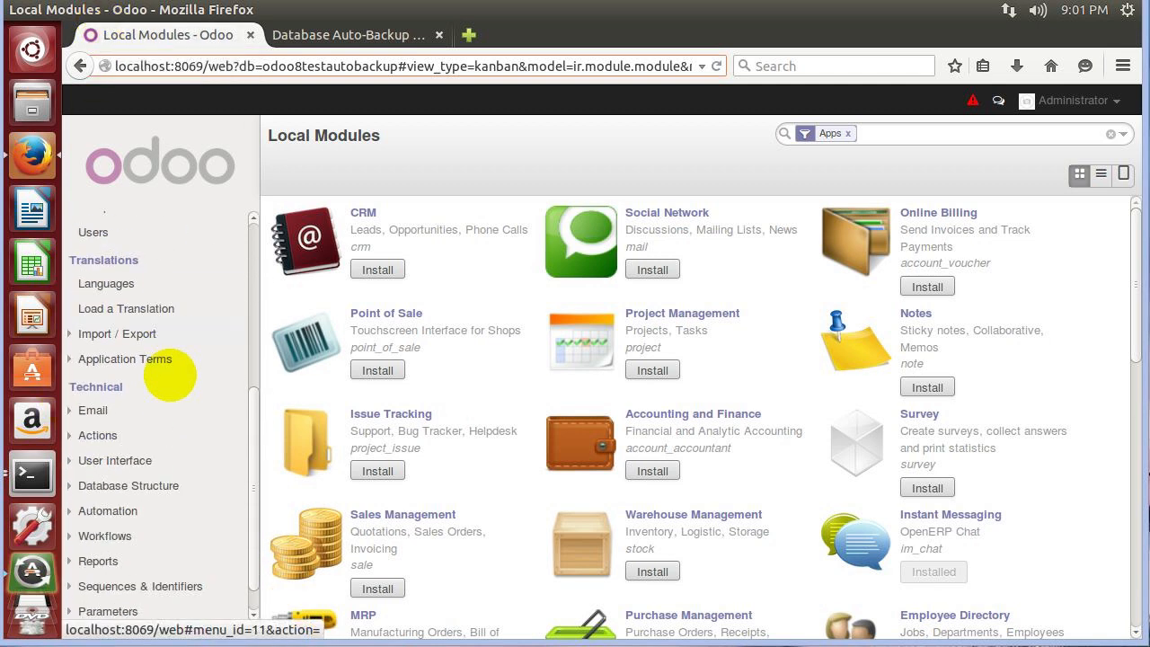
{"action": "scroll", "coordinate": [182, 508], "scroll_direction": "up", "scroll_amount": 3}
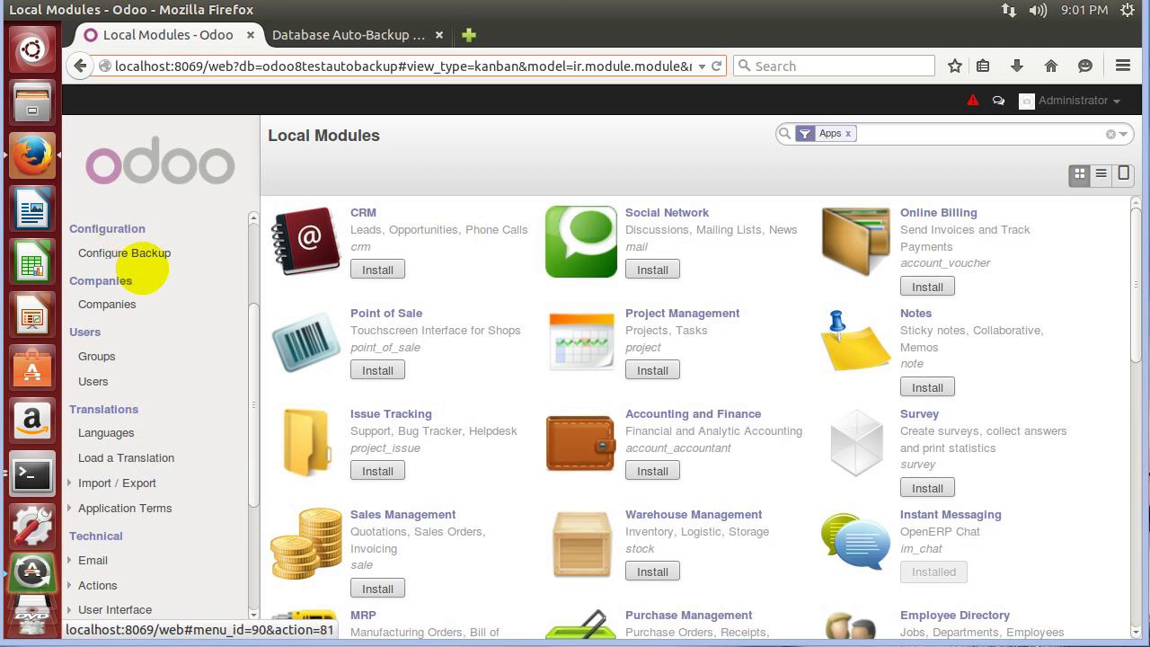
{"action": "left_click", "coordinate": [146, 251]}
{"action": "left_click", "coordinate": [491, 241]}
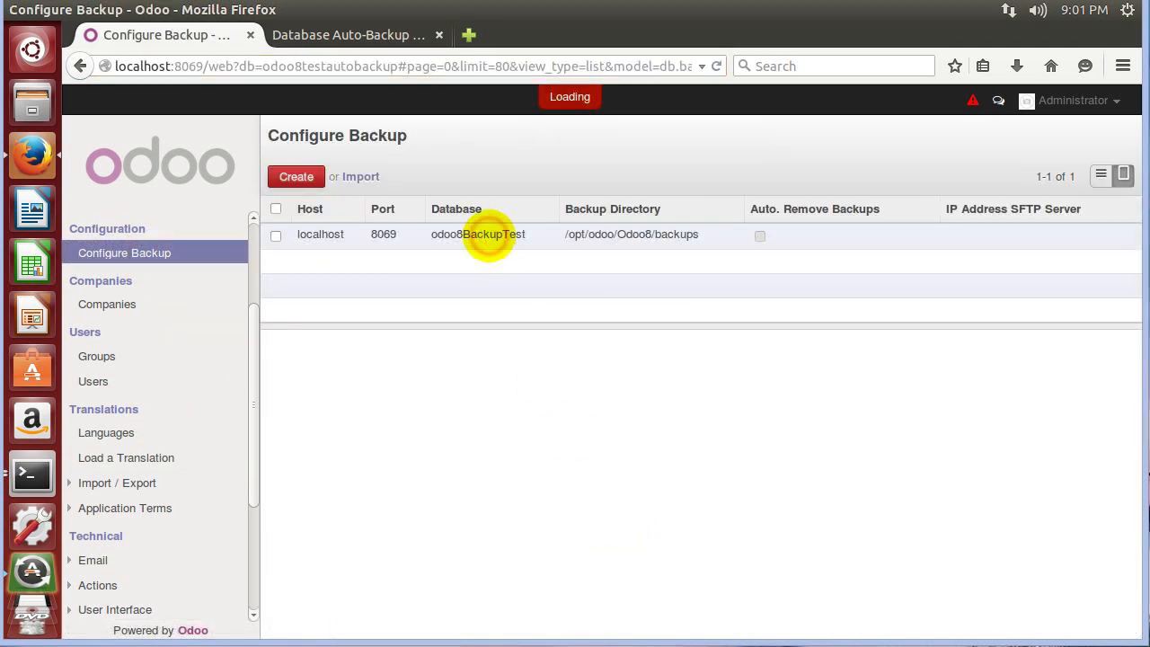
{"action": "left_click", "coordinate": [477, 450]}
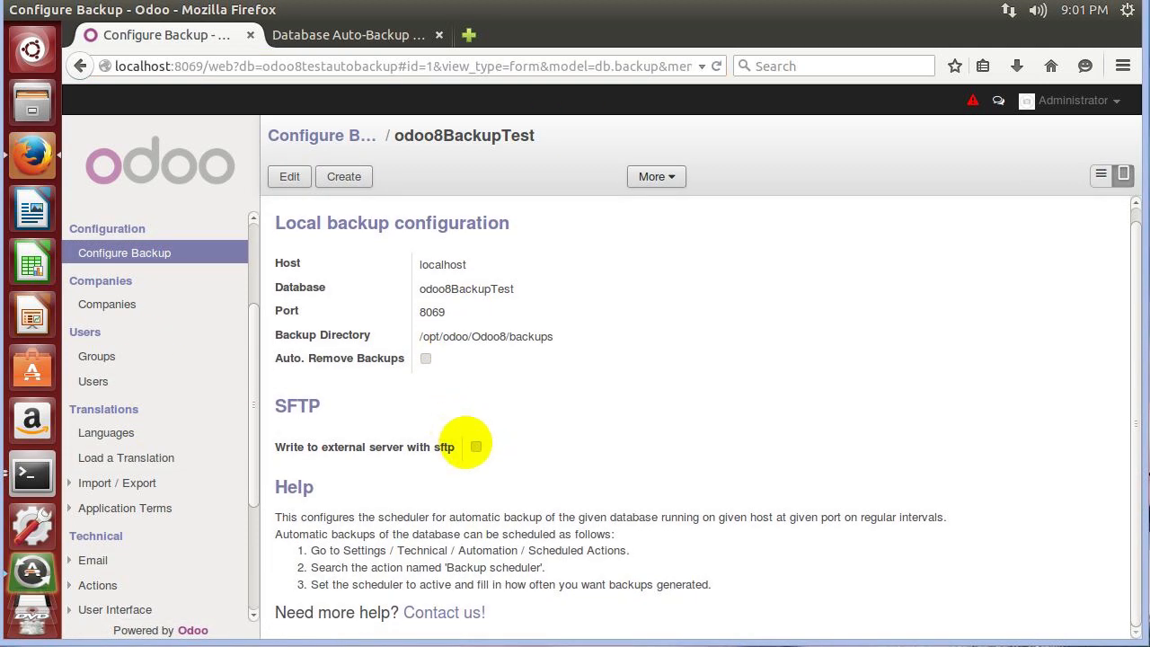
{"action": "left_click", "coordinate": [283, 176]}
Tick 'Write to external server with sftp' and inspect the IP address, username, password and path fields.
{"action": "left_click", "coordinate": [476, 458]}
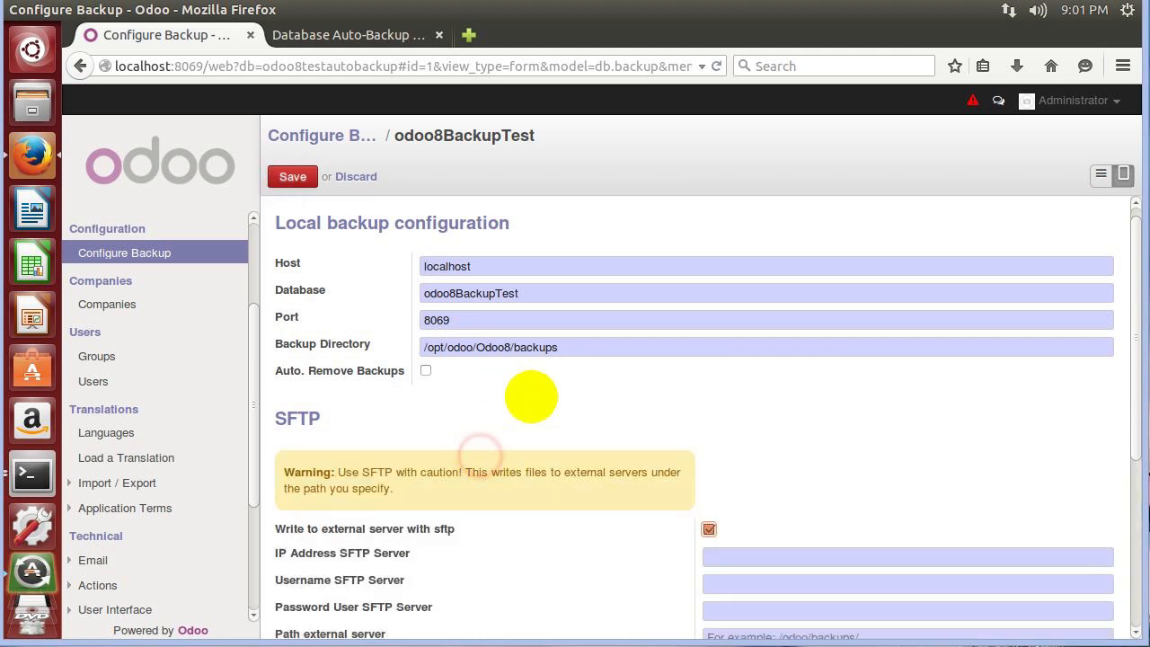
{"action": "scroll", "coordinate": [538, 380], "scroll_direction": "down", "scroll_amount": 4}
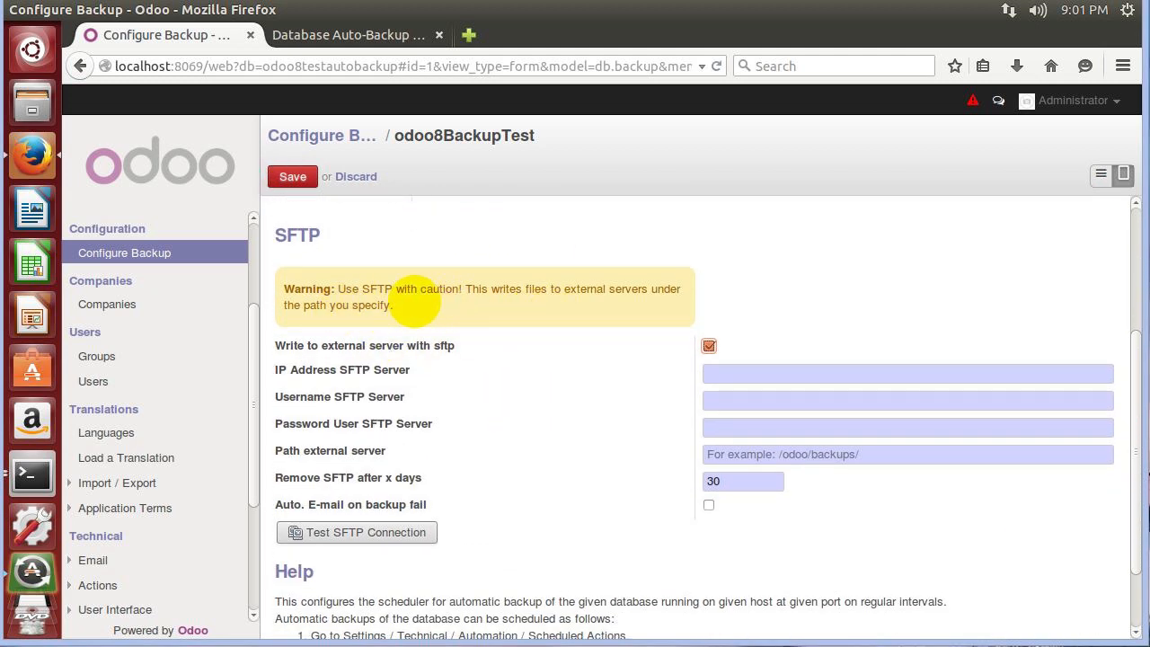
{"action": "scroll", "coordinate": [480, 321], "scroll_direction": "down", "scroll_amount": 1}
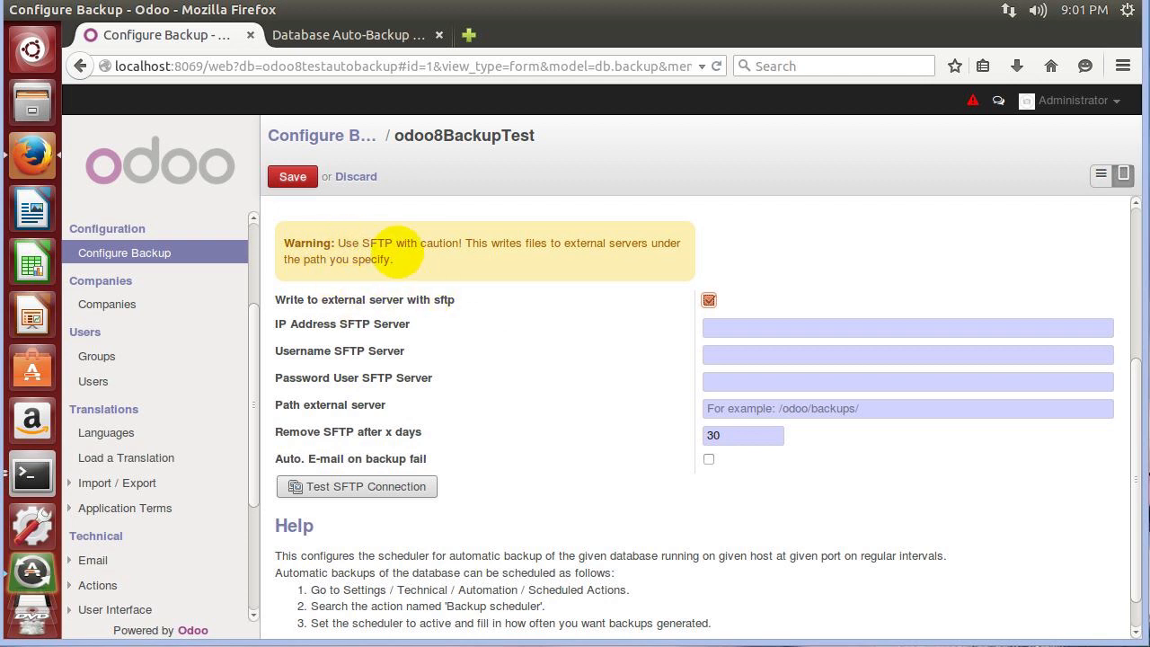
{"action": "left_click", "coordinate": [752, 328]}
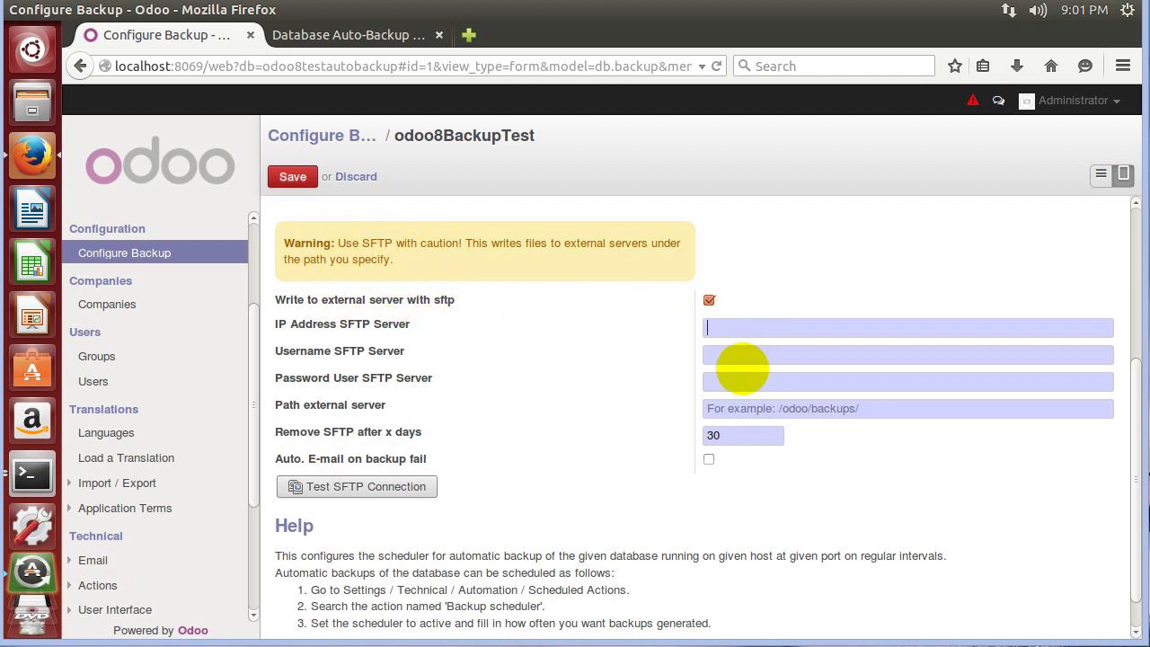
{"action": "left_click", "coordinate": [737, 347]}
{"action": "left_click", "coordinate": [738, 381]}
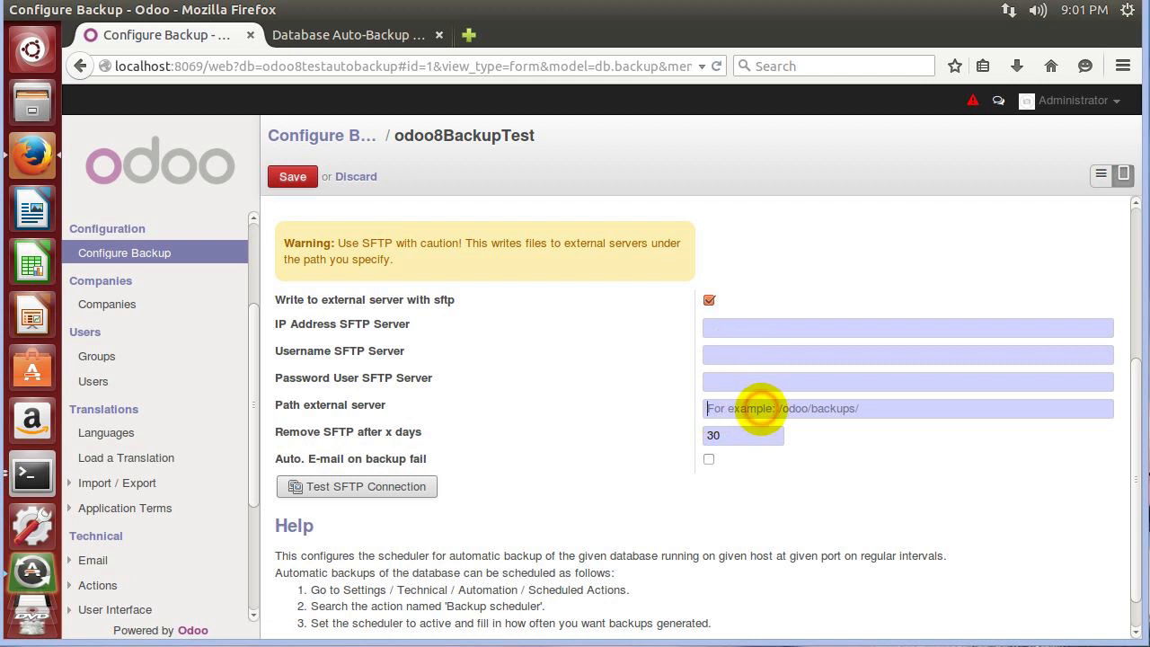
{"action": "left_click", "coordinate": [924, 406]}
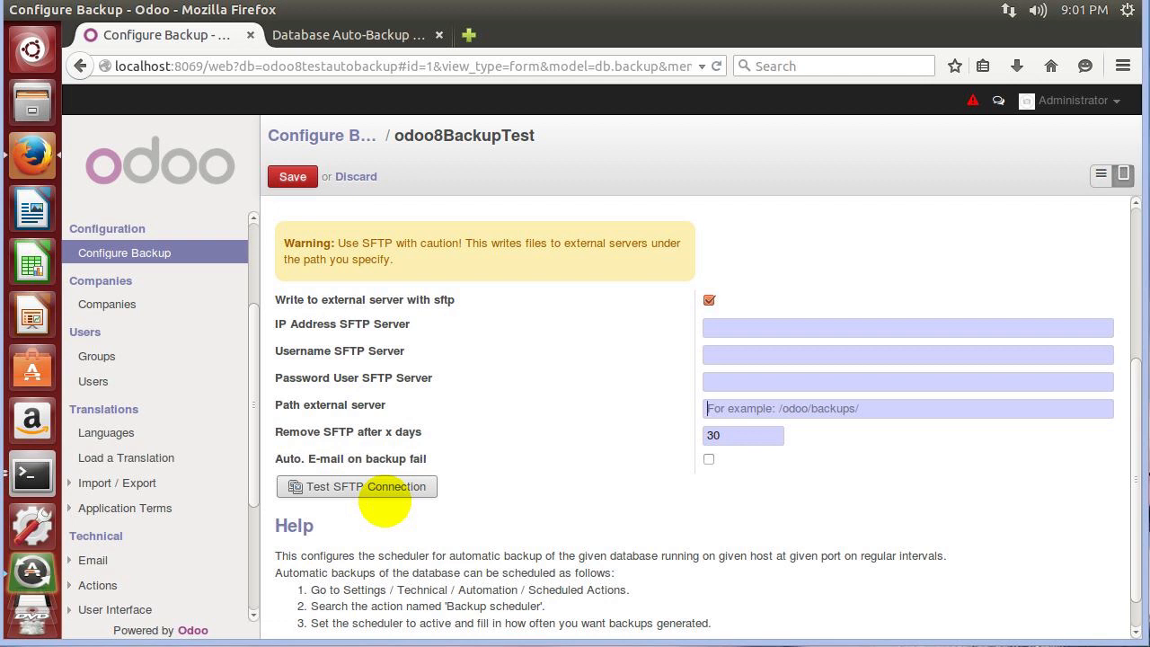
Revisit the path, IP address, username and password fields, leaving them empty and unsaved.
{"action": "left_click", "coordinate": [715, 412]}
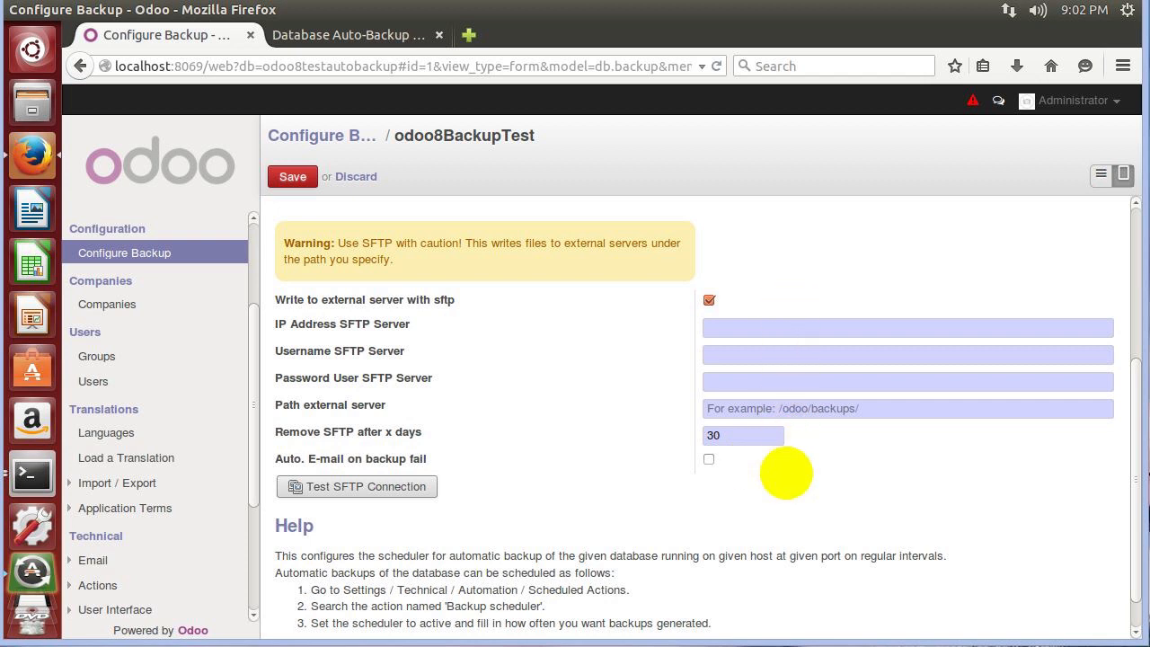
{"action": "left_click", "coordinate": [752, 329]}
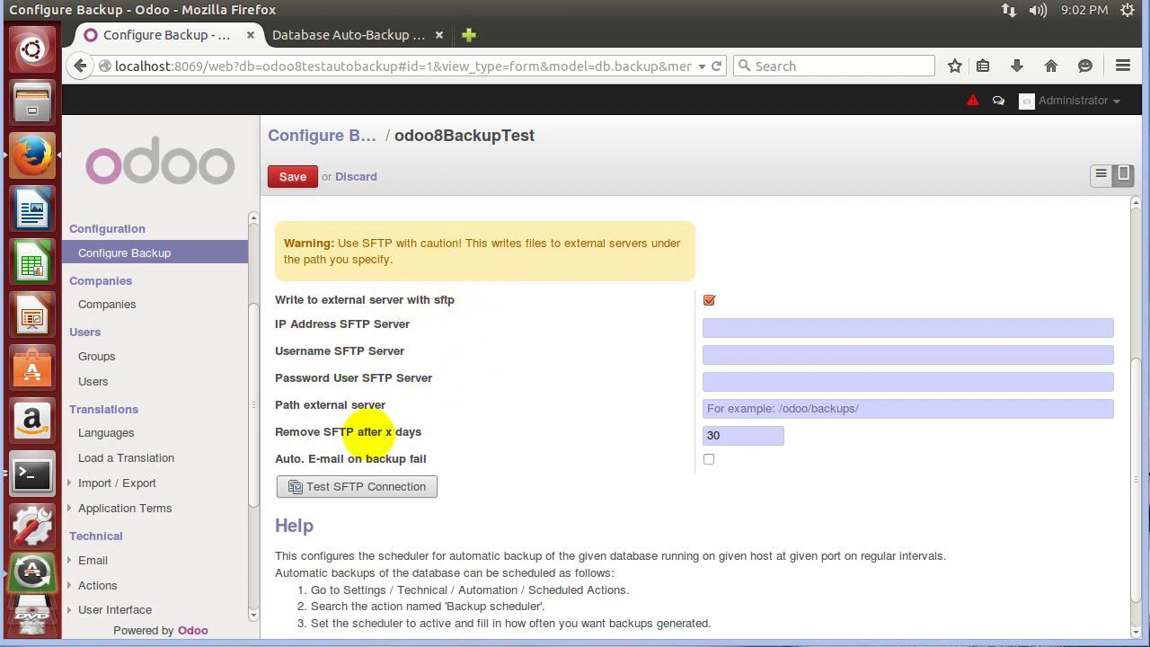
{"action": "mouse_move", "coordinate": [368, 433]}
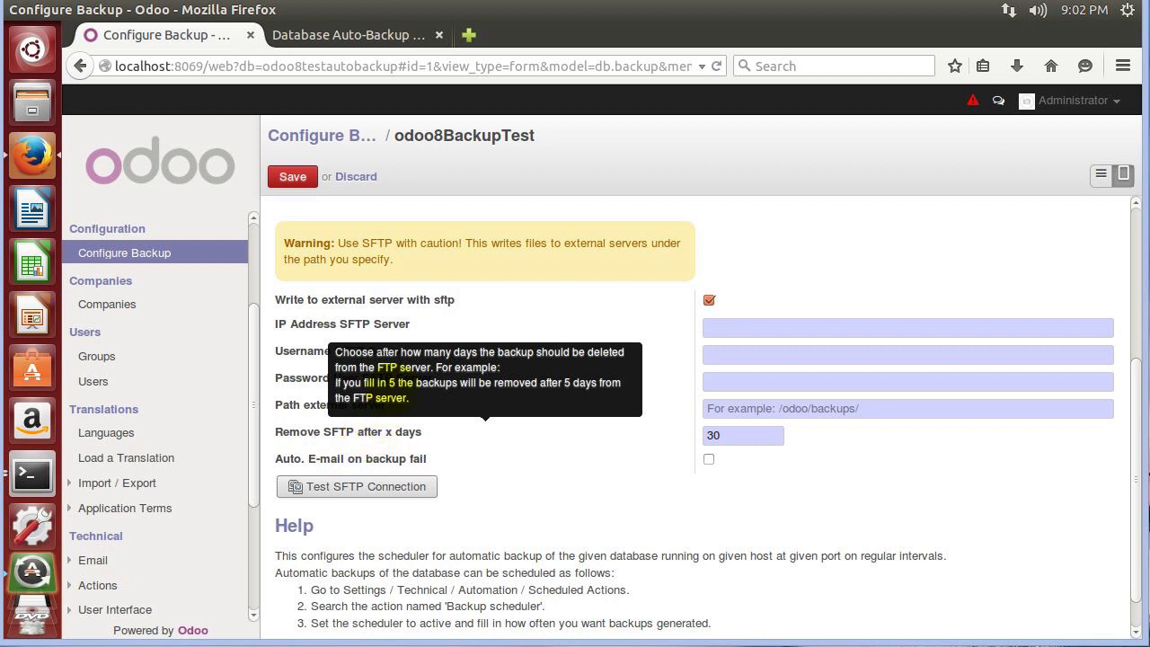
{"action": "left_click", "coordinate": [763, 353]}
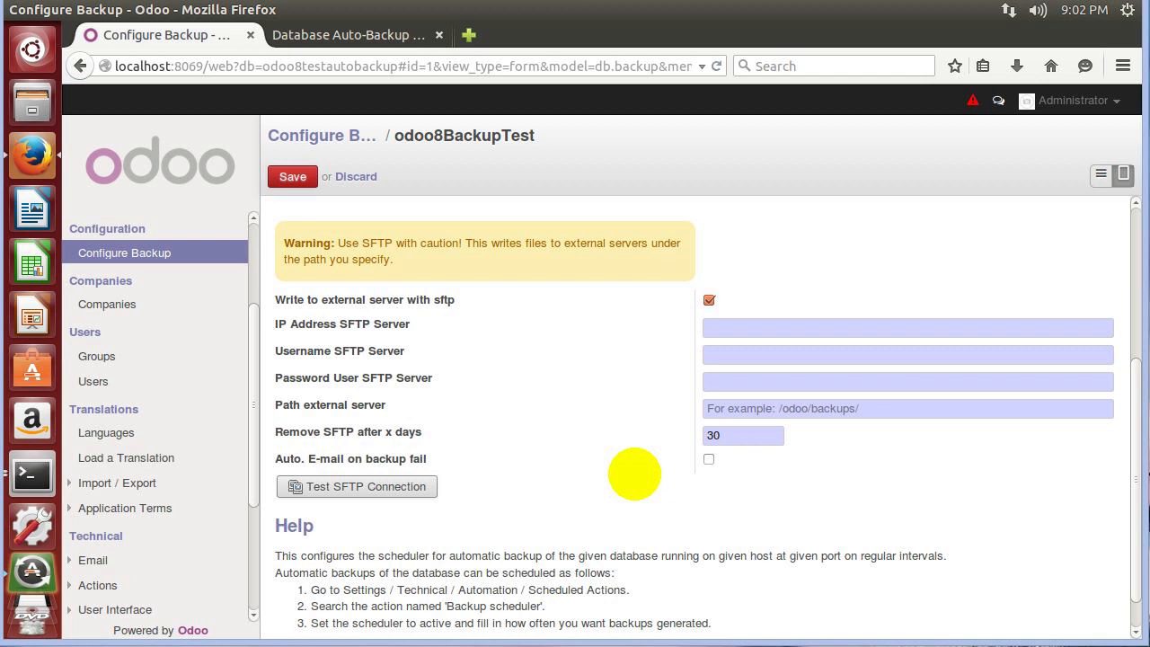
{"action": "left_click", "coordinate": [706, 379]}
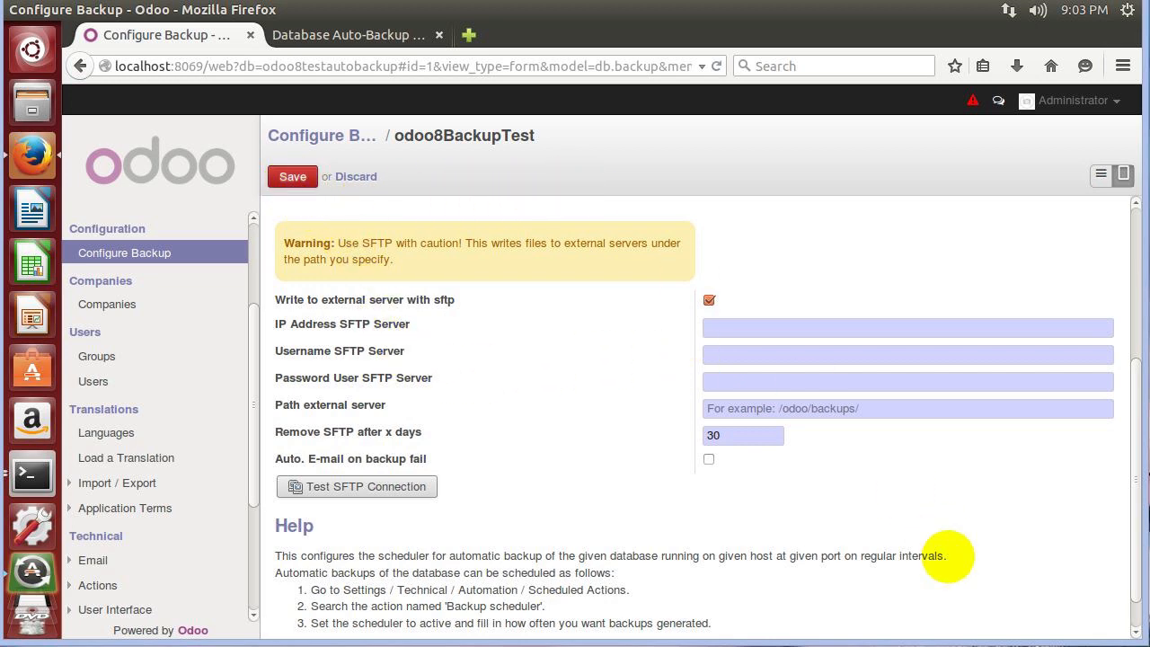
{"action": "scroll", "coordinate": [946, 555], "scroll_direction": "up", "scroll_amount": 5}
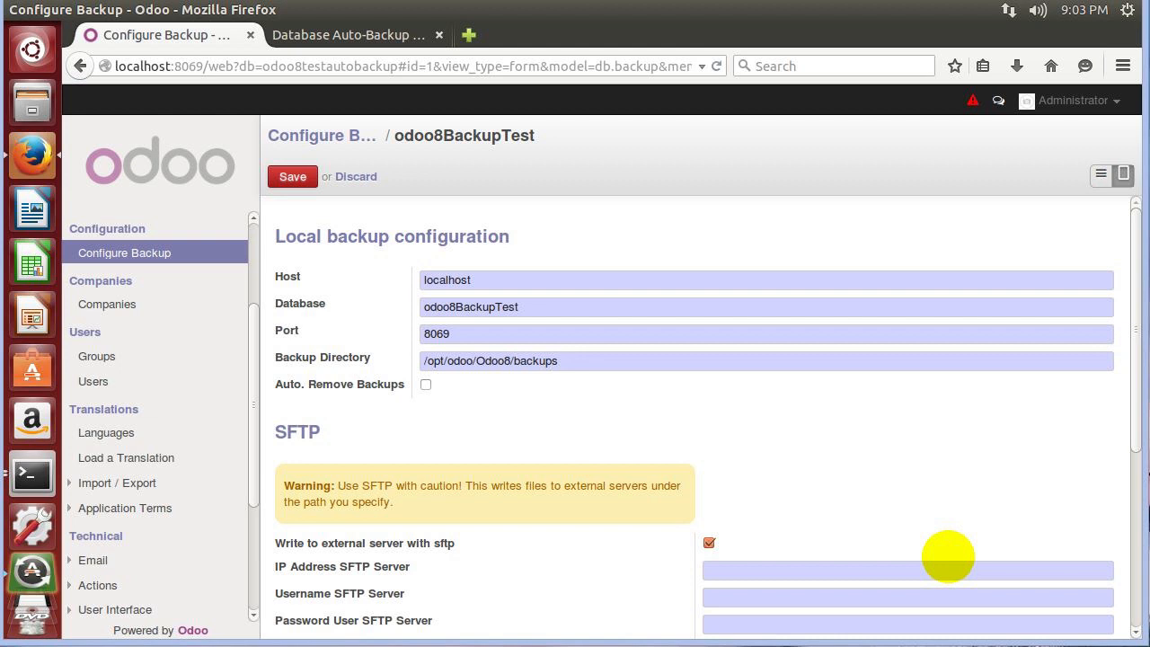